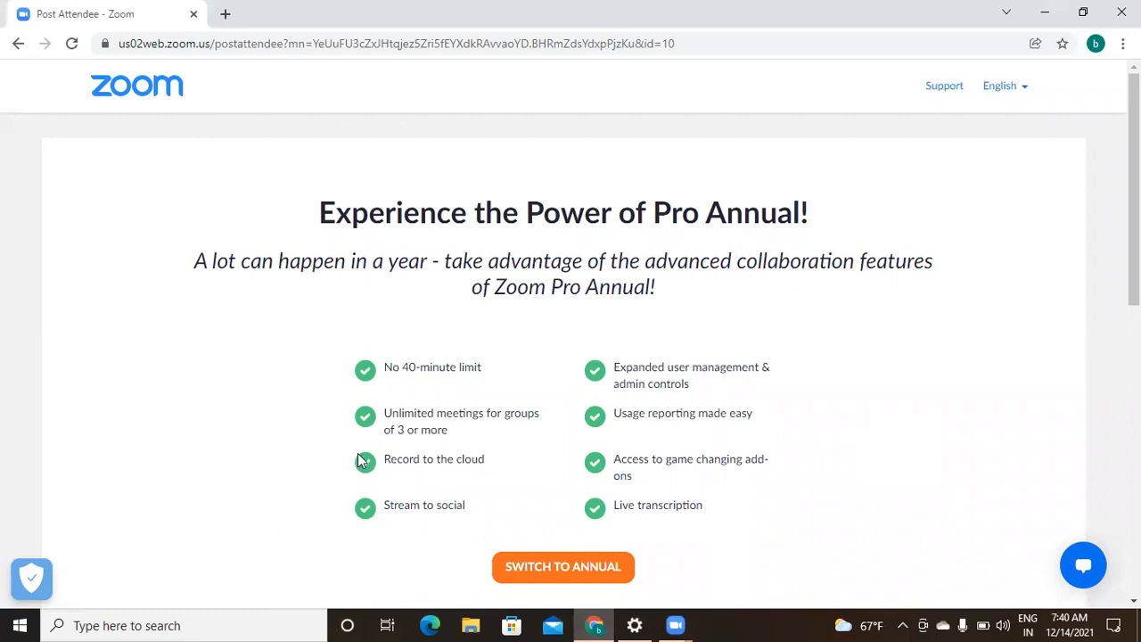
- Load portal.azure.com in a new Chrome tab to reach the Microsoft Azure account picker
{"action": "left_click", "coordinate": [596, 623]}
{"action": "left_click", "coordinate": [595, 624]}
{"action": "left_click", "coordinate": [225, 16]}
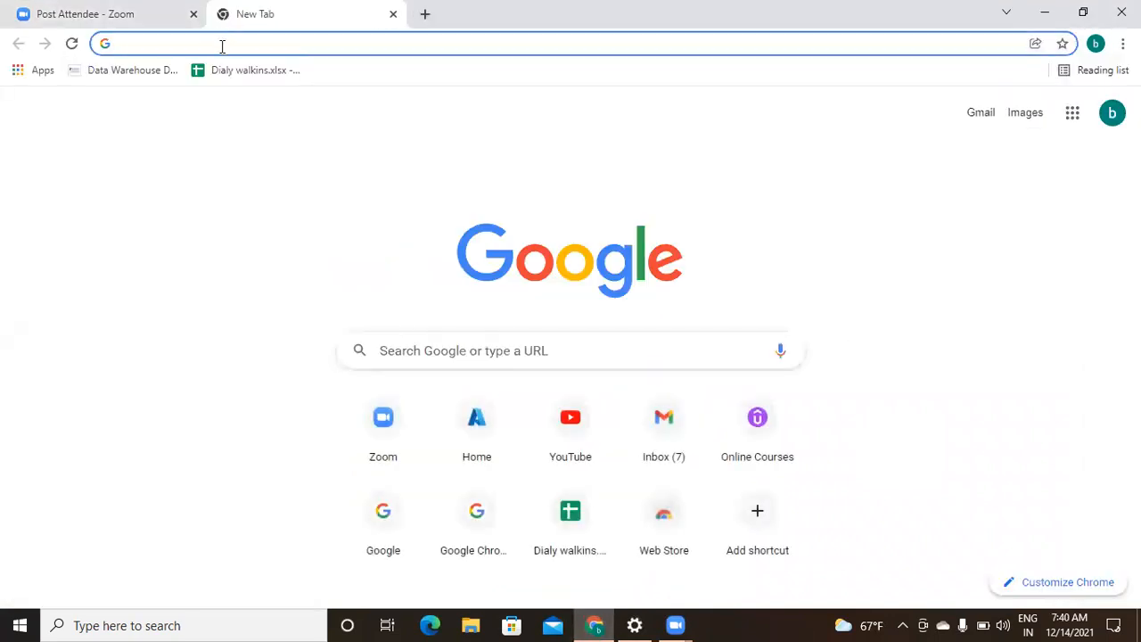
{"action": "left_click", "coordinate": [222, 45]}
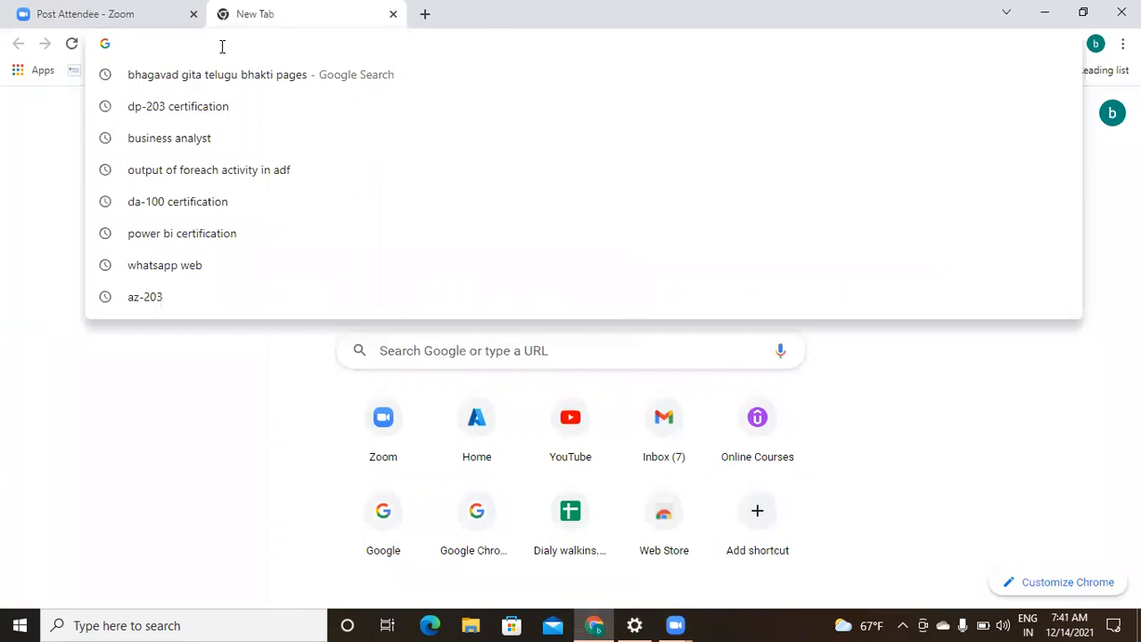
{"action": "type", "text": "por"}
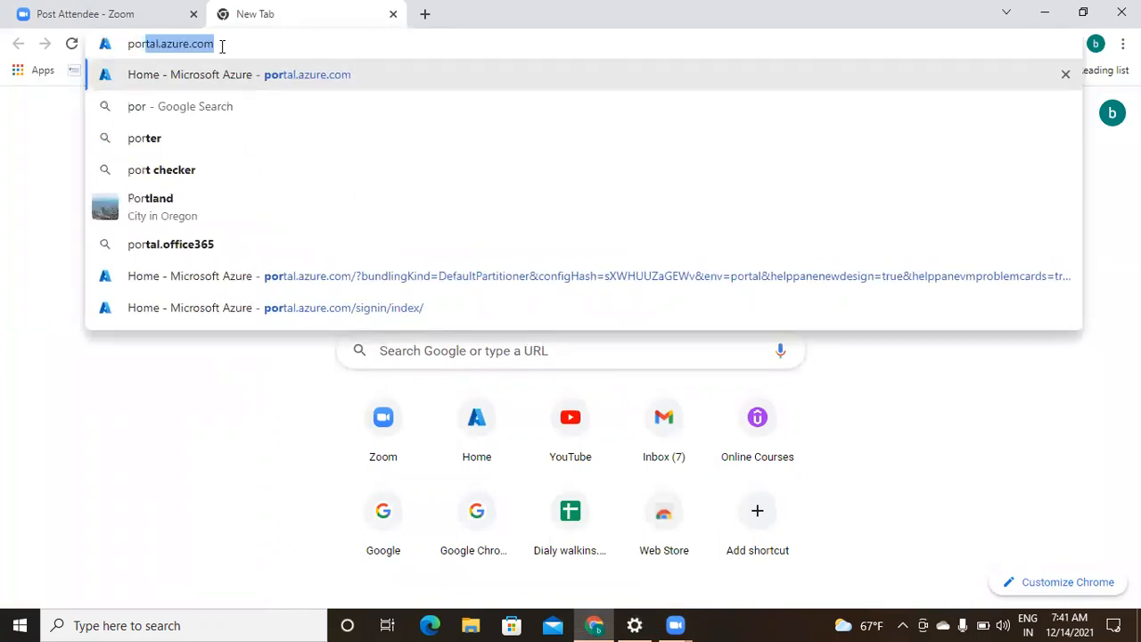
{"action": "type", "text": "tal.azure.com"}
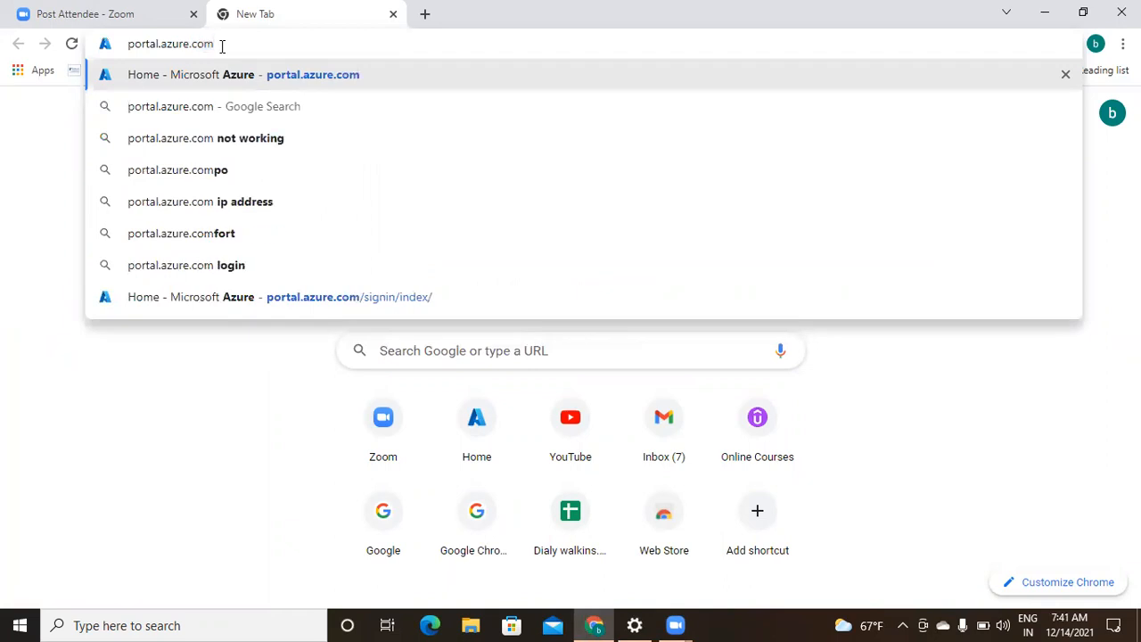
{"action": "key", "text": "Return"}
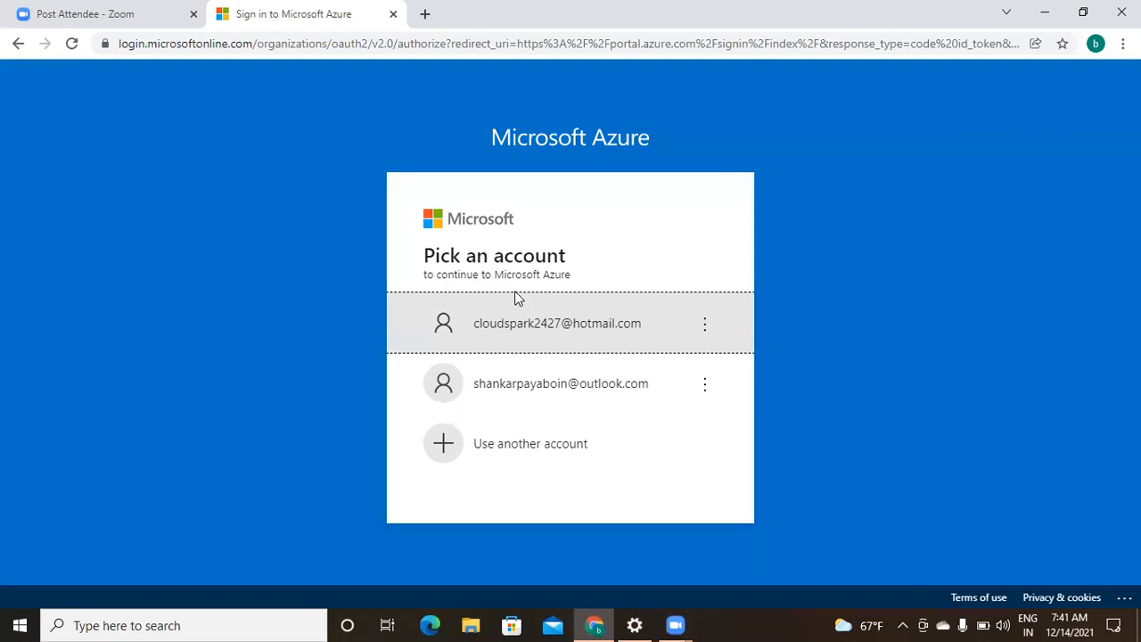
- Sign in with the saved account, choose No to staying signed in, and confirm the contact email
{"action": "left_click", "coordinate": [531, 330]}
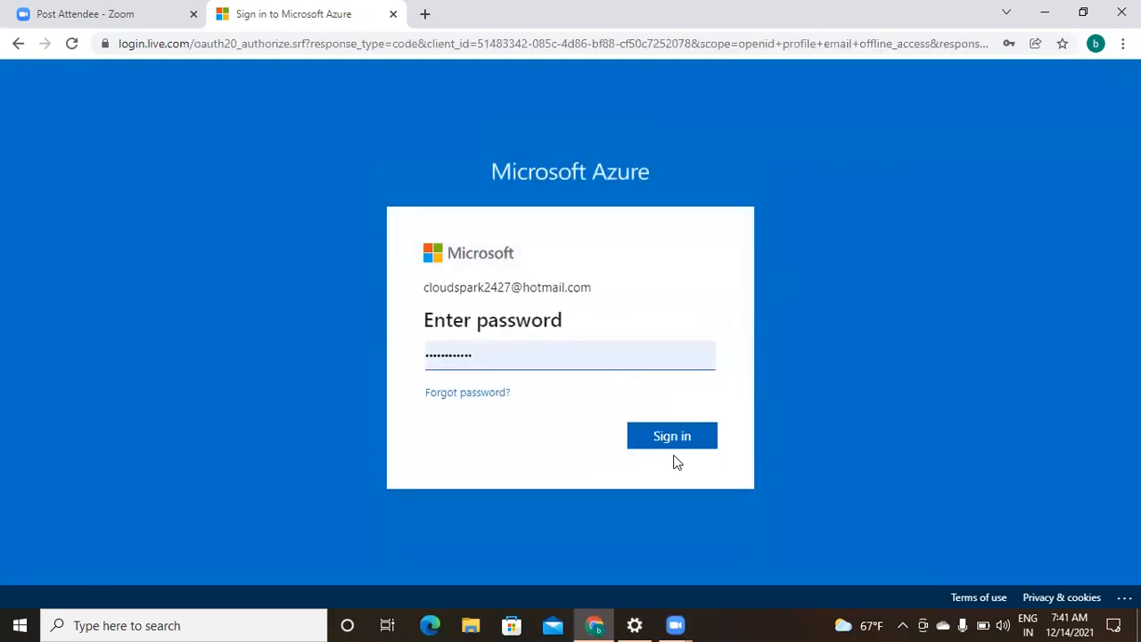
{"action": "left_click", "coordinate": [673, 437]}
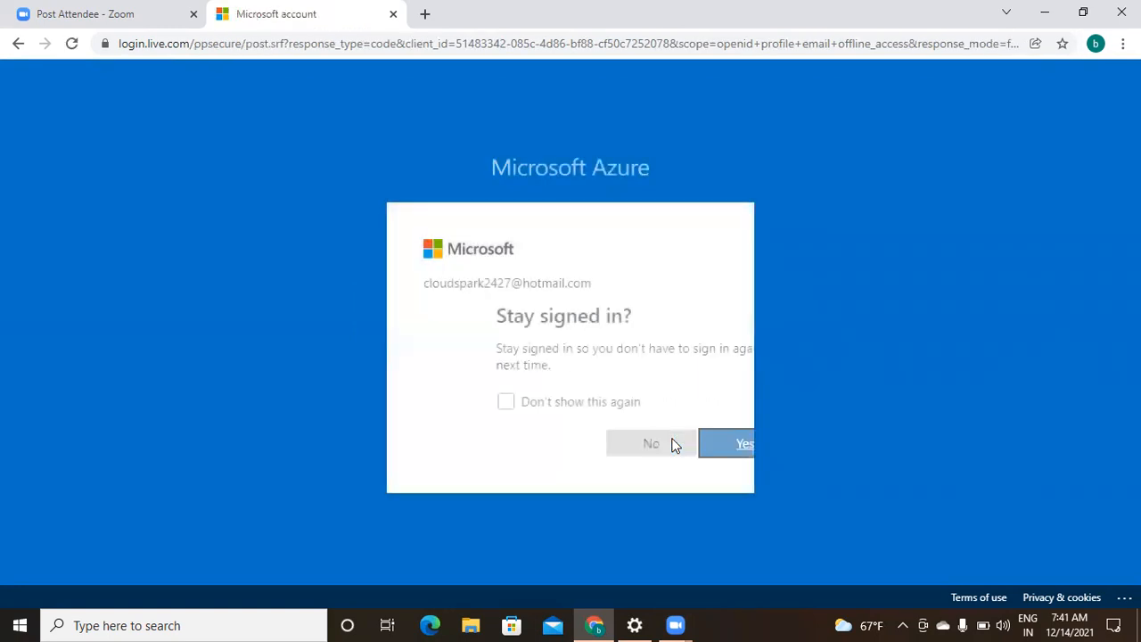
{"action": "left_click", "coordinate": [595, 453]}
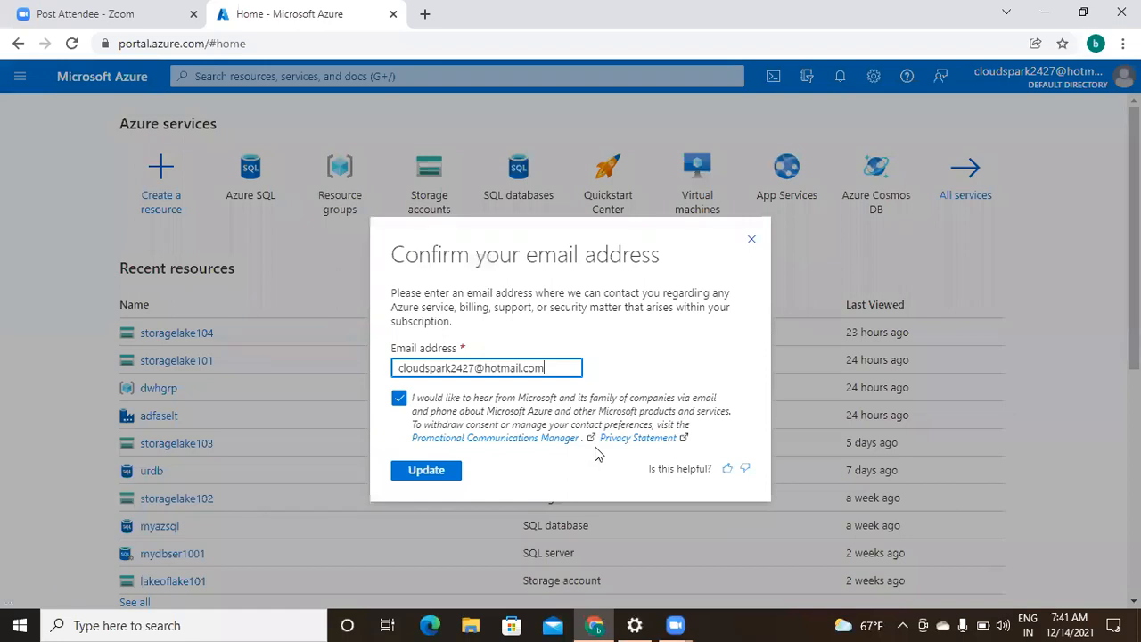
{"action": "left_click", "coordinate": [428, 472]}
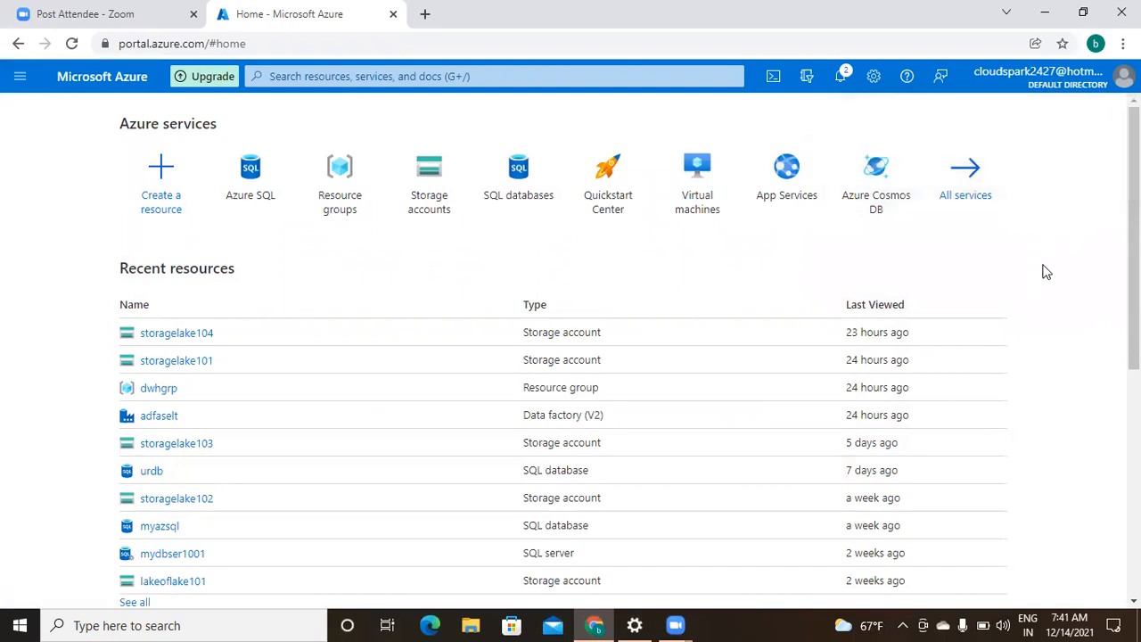
{"action": "triple_click", "coordinate": [1061, 238]}
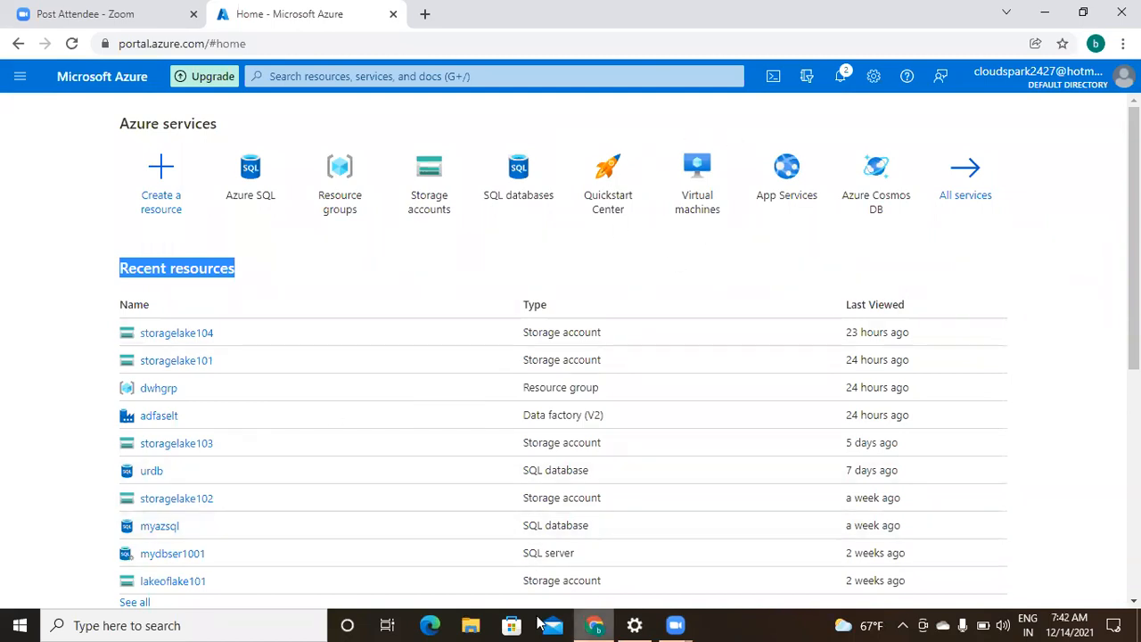
{"action": "left_click", "coordinate": [175, 624]}
- Open Notepad and start a note with 'task:', 'conditional split:' and a dashed separator line
{"action": "type", "text": "no"}
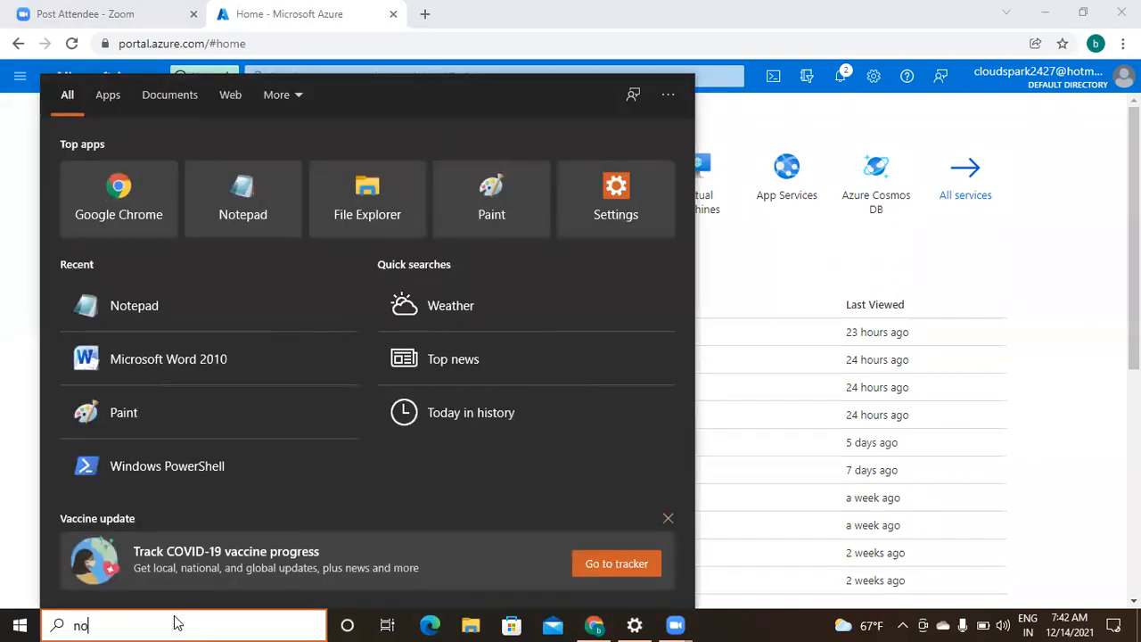
{"action": "type", "text": "tepad"}
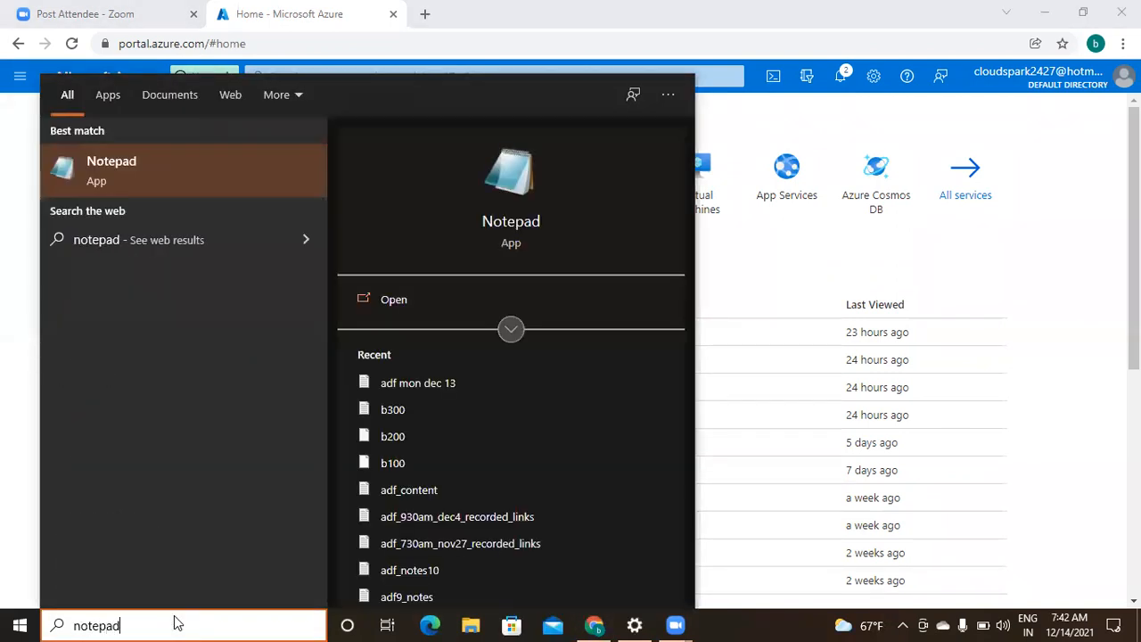
{"action": "left_click", "coordinate": [191, 168]}
{"action": "type", "text": "task:"}
{"action": "key", "text": "Return"}
{"action": "type", "text": "conditional split:"}
{"action": "key", "text": "Return"}
{"action": "key", "text": "Return"}
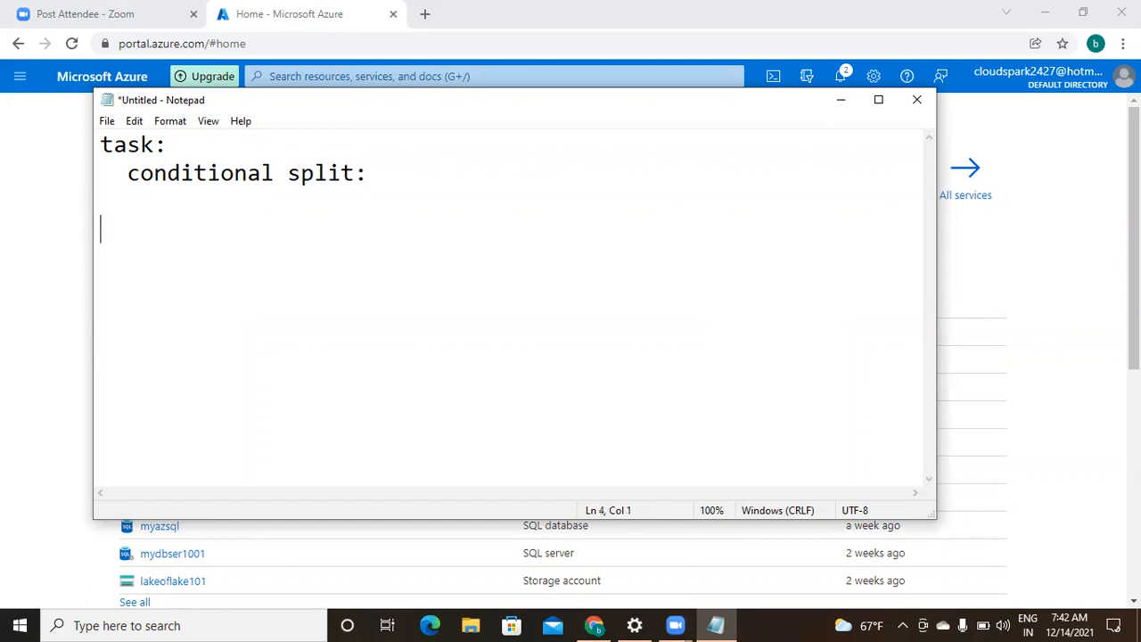
{"action": "type", "text": "--------------------------------------------"}
{"action": "key", "text": "Up"}
{"action": "key", "text": "Return"}
- Note that the input container's files starting with 'a' go to container x, 'b' to container y
{"action": "type", "text": "input contai"}
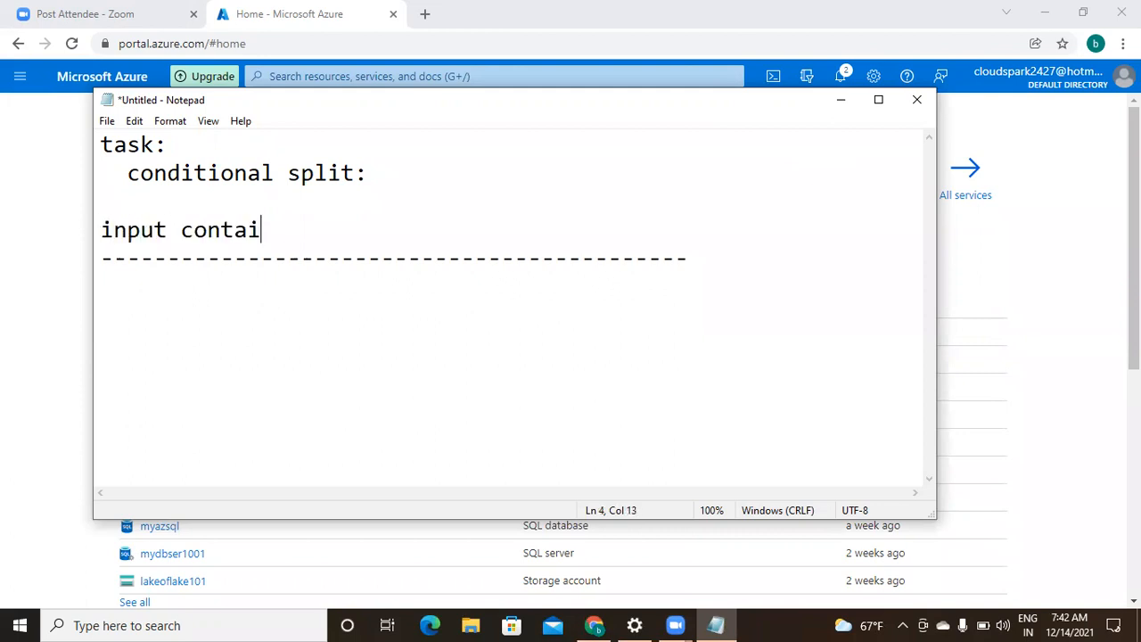
{"action": "type", "text": "ner  has  mul"}
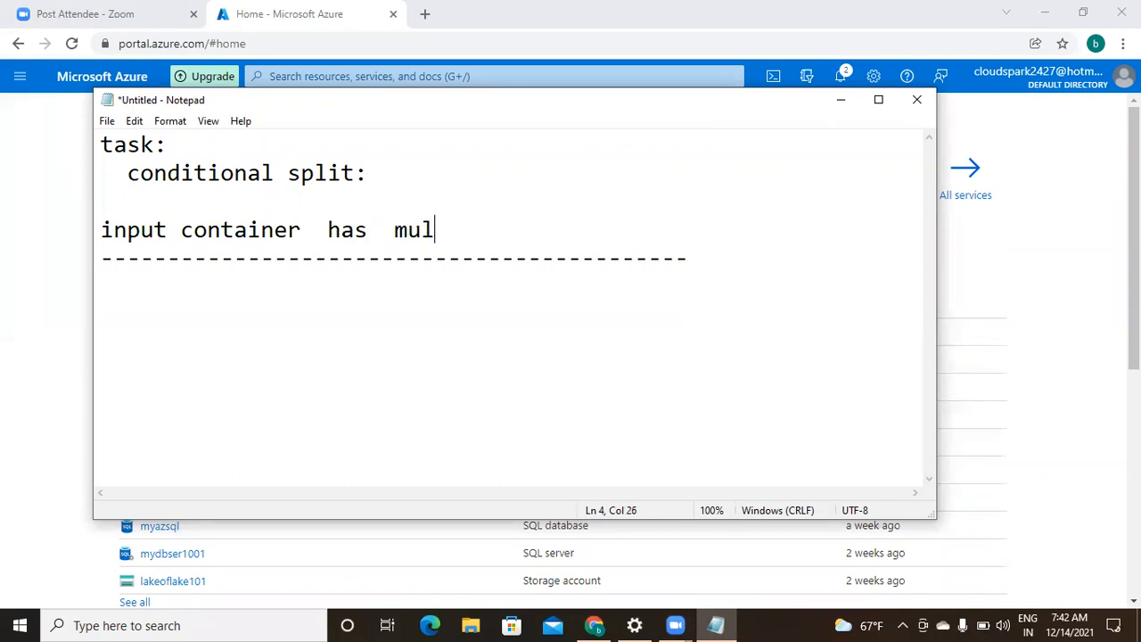
{"action": "type", "text": "tiple files."}
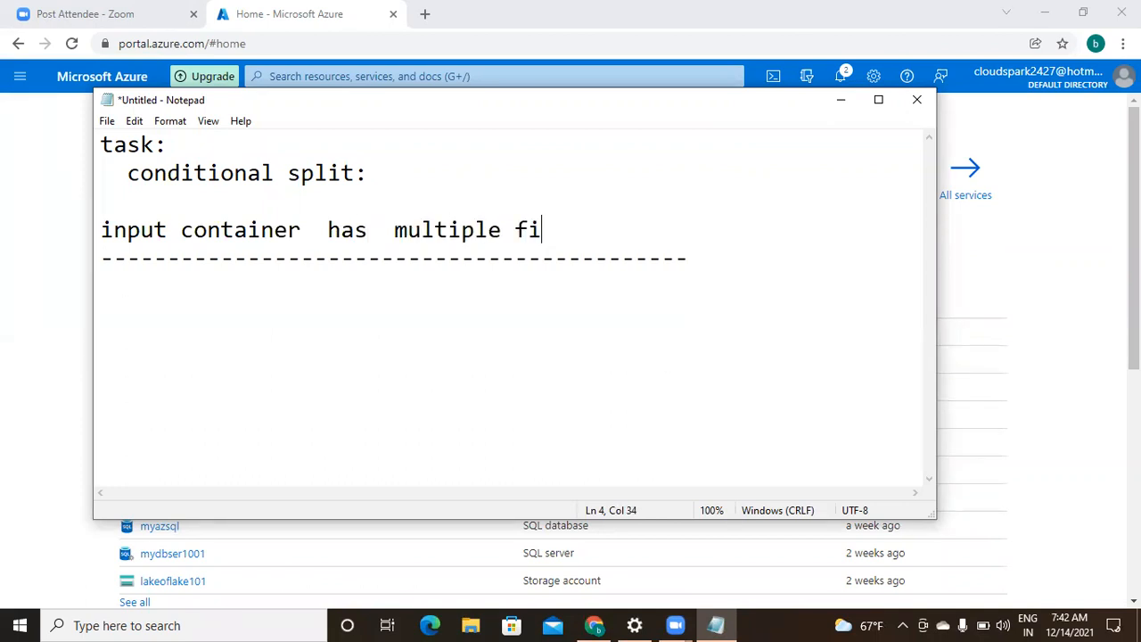
{"action": "key", "text": "Return"}
{"action": "key", "text": "Return"}
{"action": "type", "text": "al"}
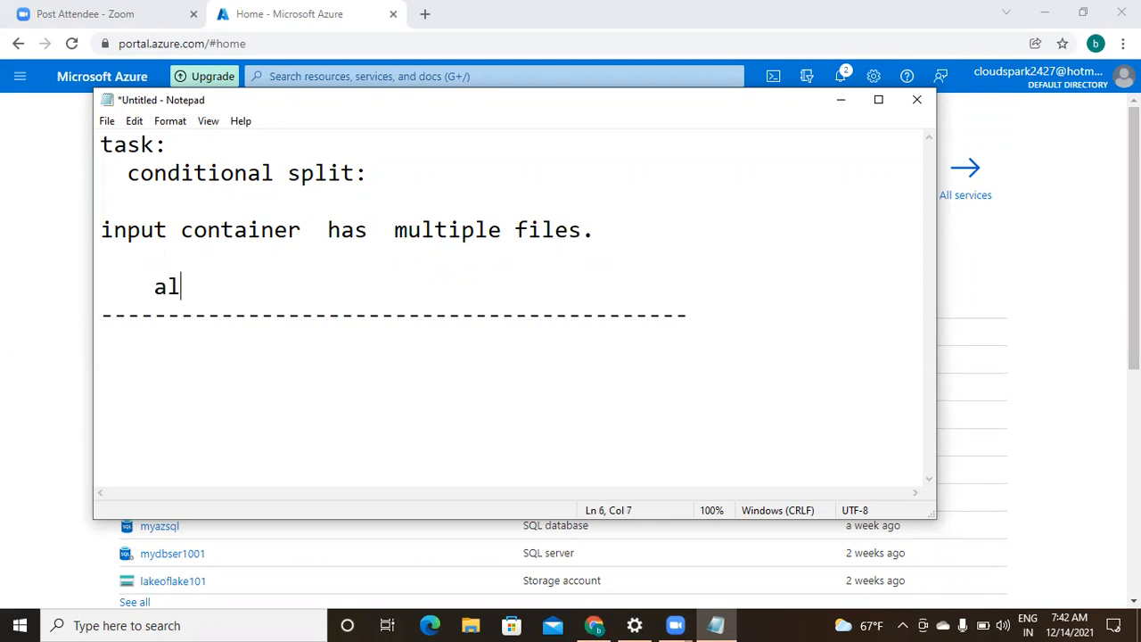
{"action": "type", "text": "l files "}
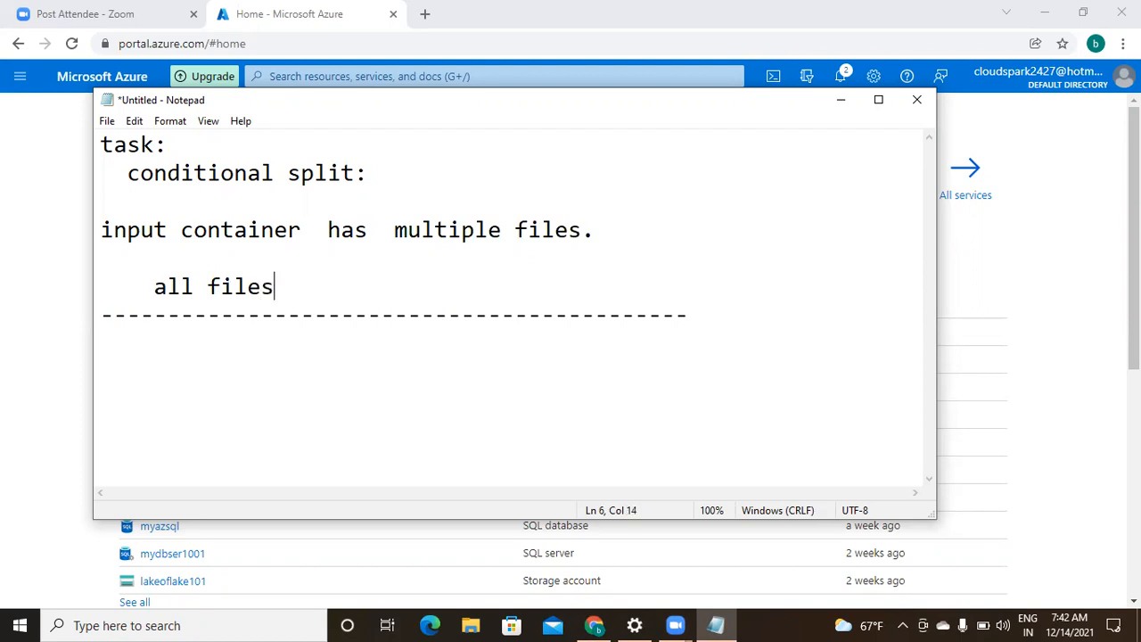
{"action": "type", "text": "which"}
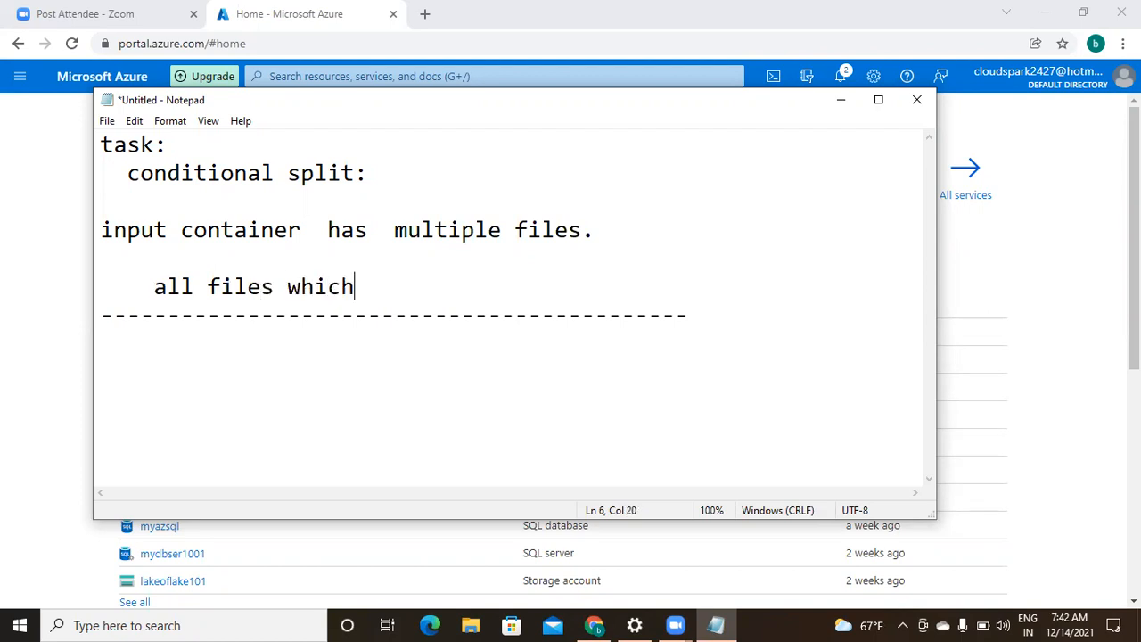
{"action": "type", "text": " start with 'a' --> container x."}
{"action": "key", "text": "Return"}
{"action": "key", "text": "Return"}
{"action": "type", "text": "all files    \""}
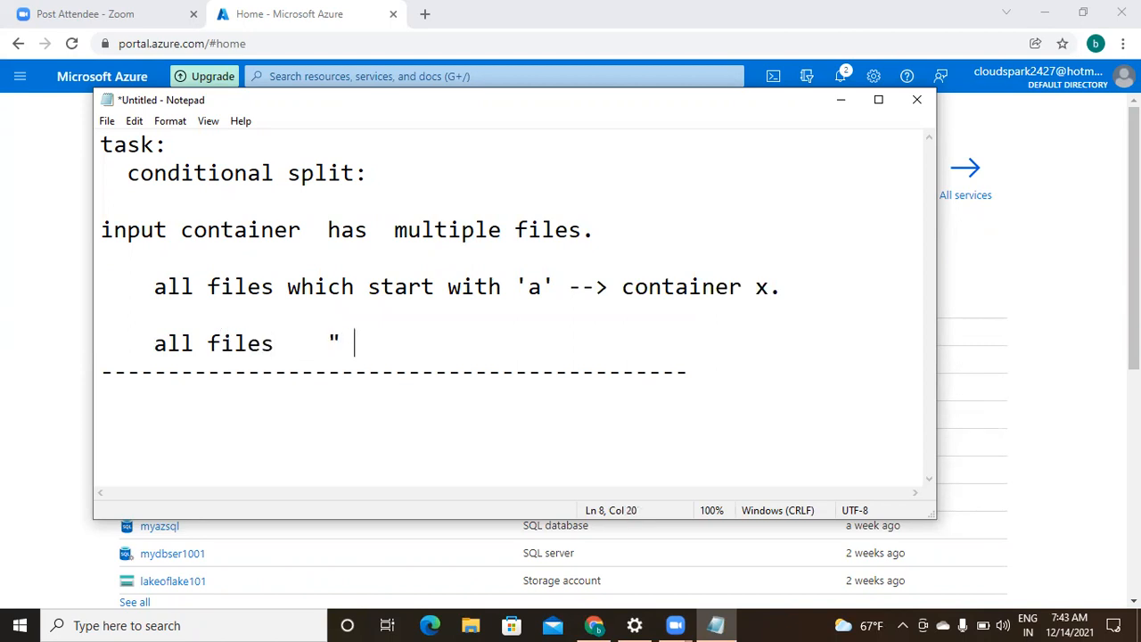
{"action": "key", "text": "BackSpace"}
{"action": "type", "text": "'b' --> container y."}
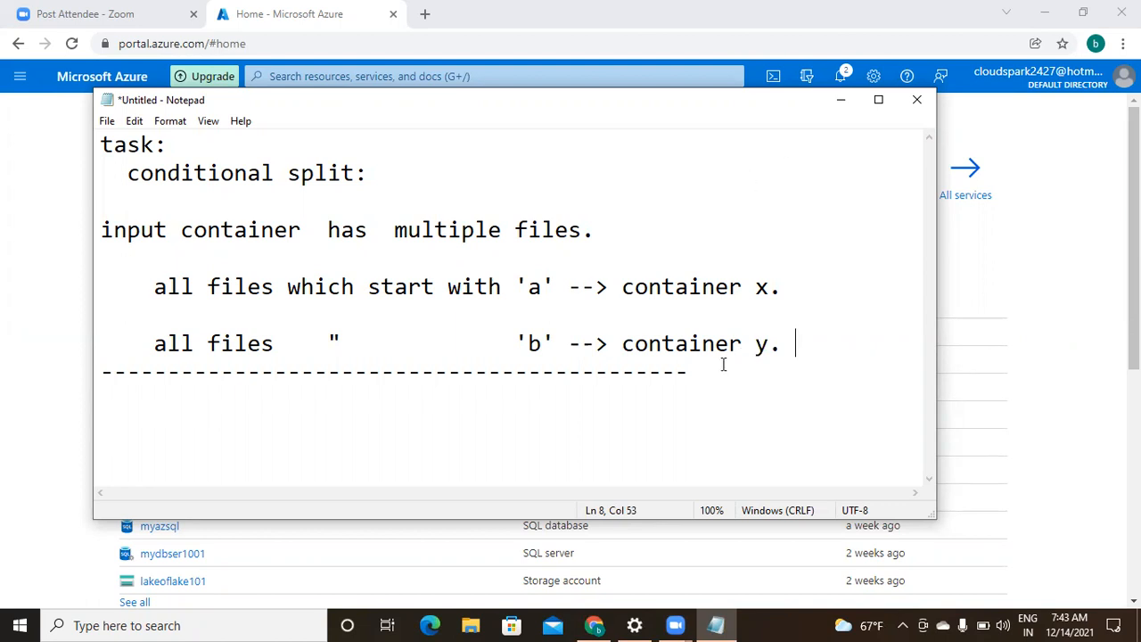
{"action": "left_click", "coordinate": [726, 367]}
{"action": "key", "text": "Return"}
{"action": "key", "text": "Return"}
{"action": "key", "text": "Return"}
- Minimize Notepad, go to dwhgrp then adfaselt, and launch Azure Data Factory Studio
{"action": "left_click", "coordinate": [840, 100]}
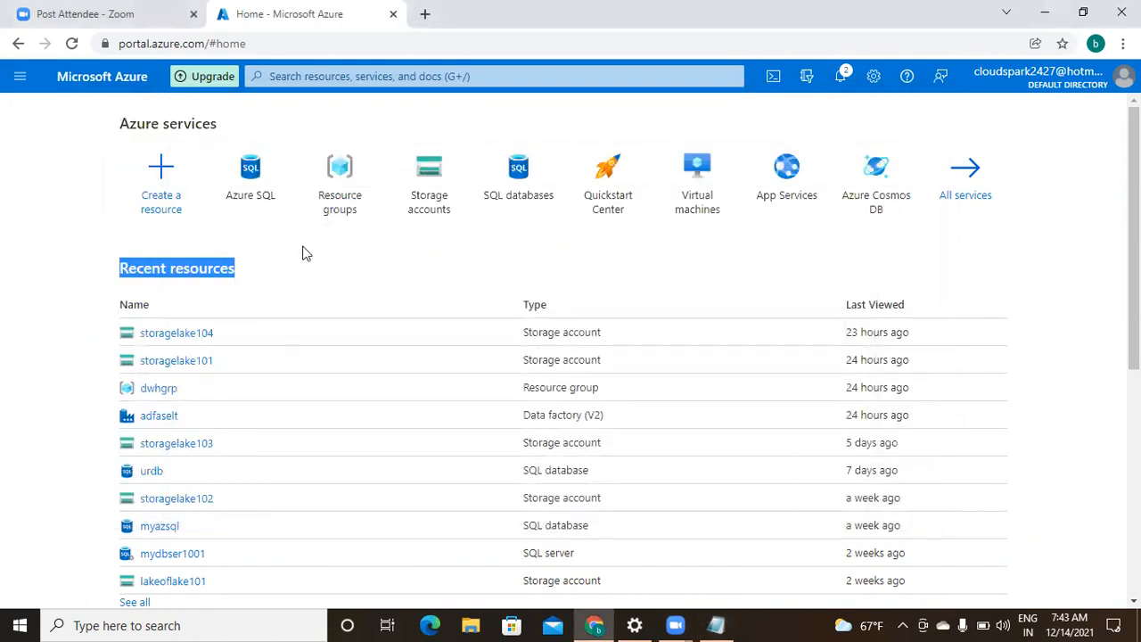
{"action": "left_click", "coordinate": [170, 393]}
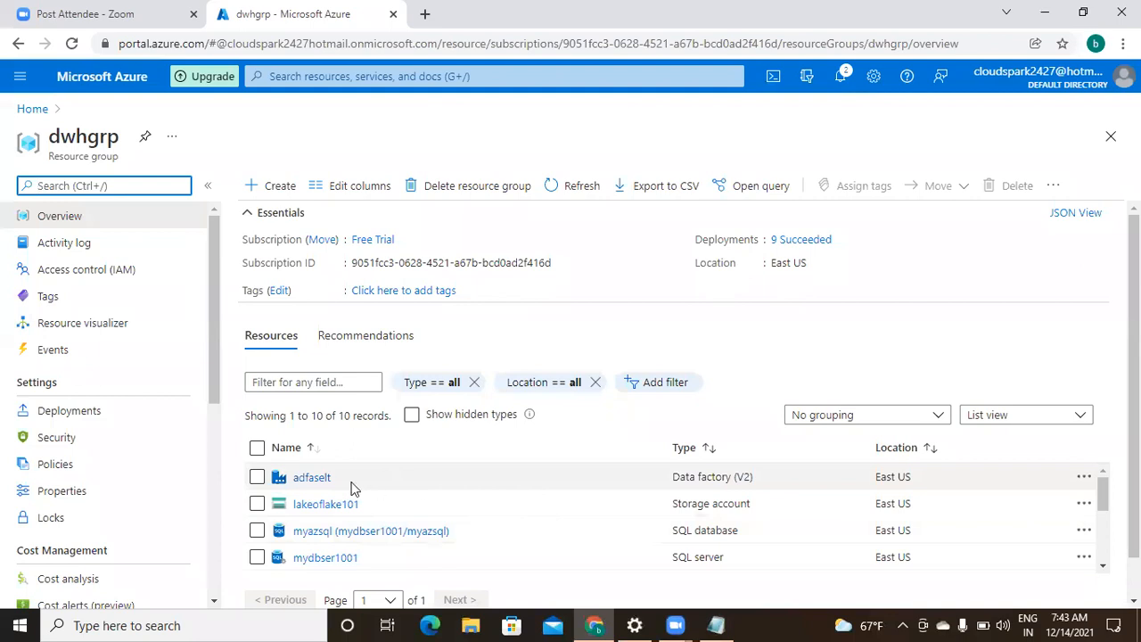
{"action": "left_click", "coordinate": [305, 480]}
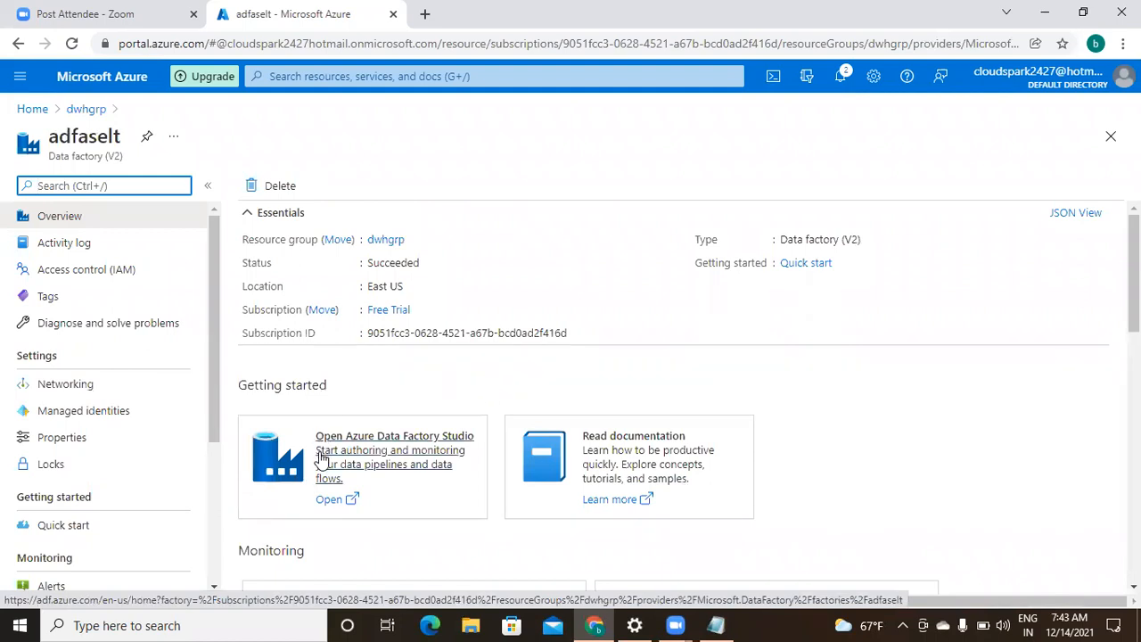
{"action": "left_click", "coordinate": [406, 447]}
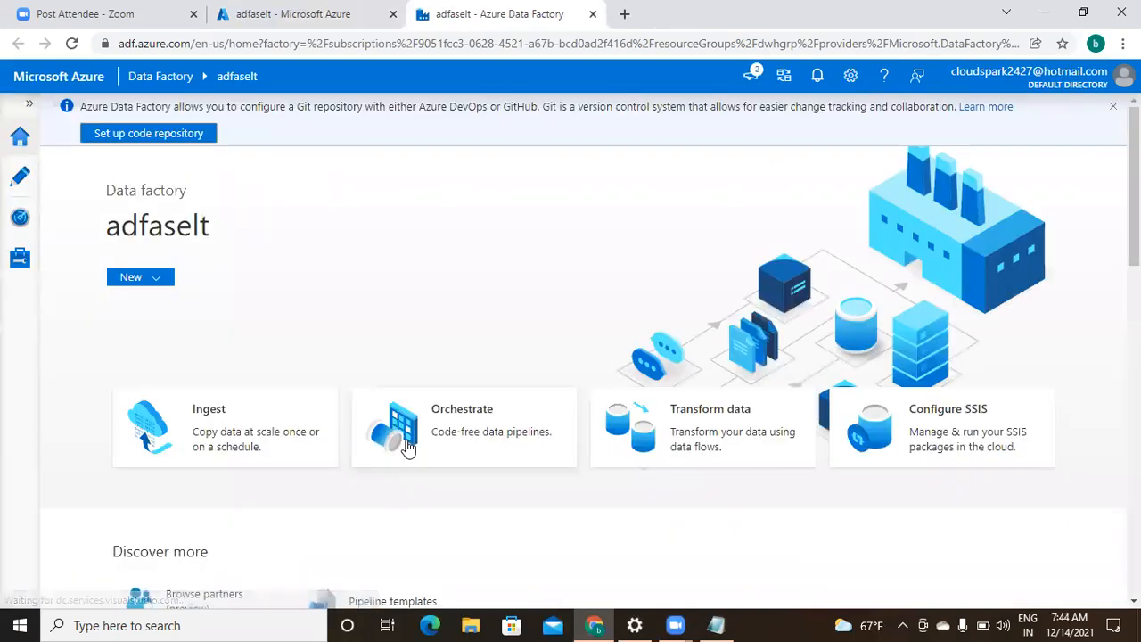
- View the factory's 7 linked services in the Manage hub, then return to the portal tab
{"action": "left_click", "coordinate": [20, 261]}
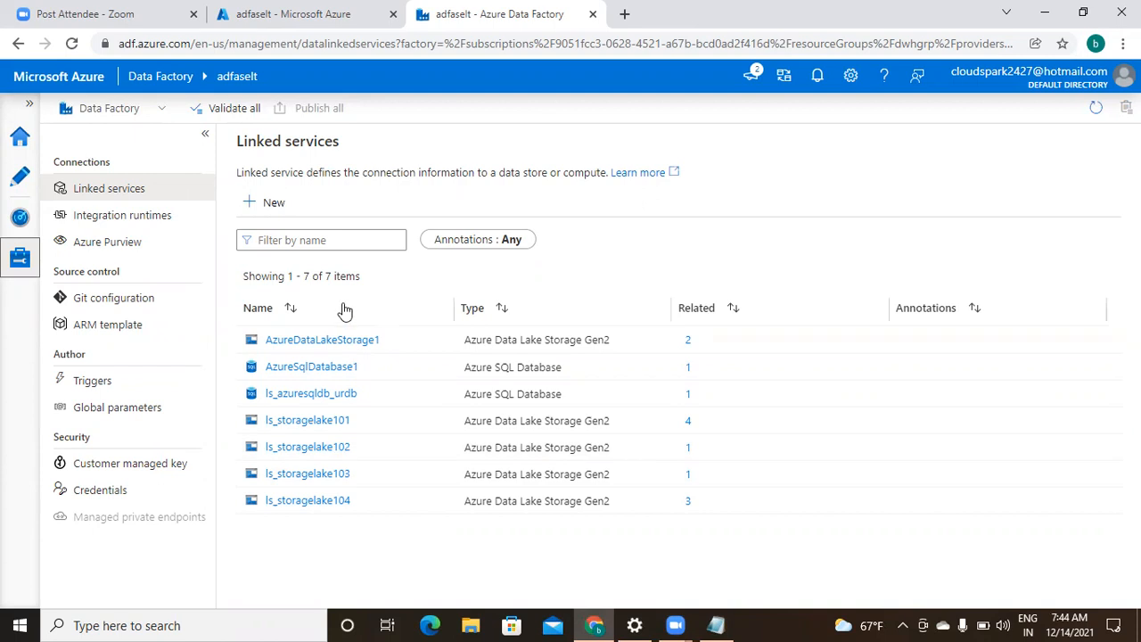
{"action": "left_click", "coordinate": [283, 18]}
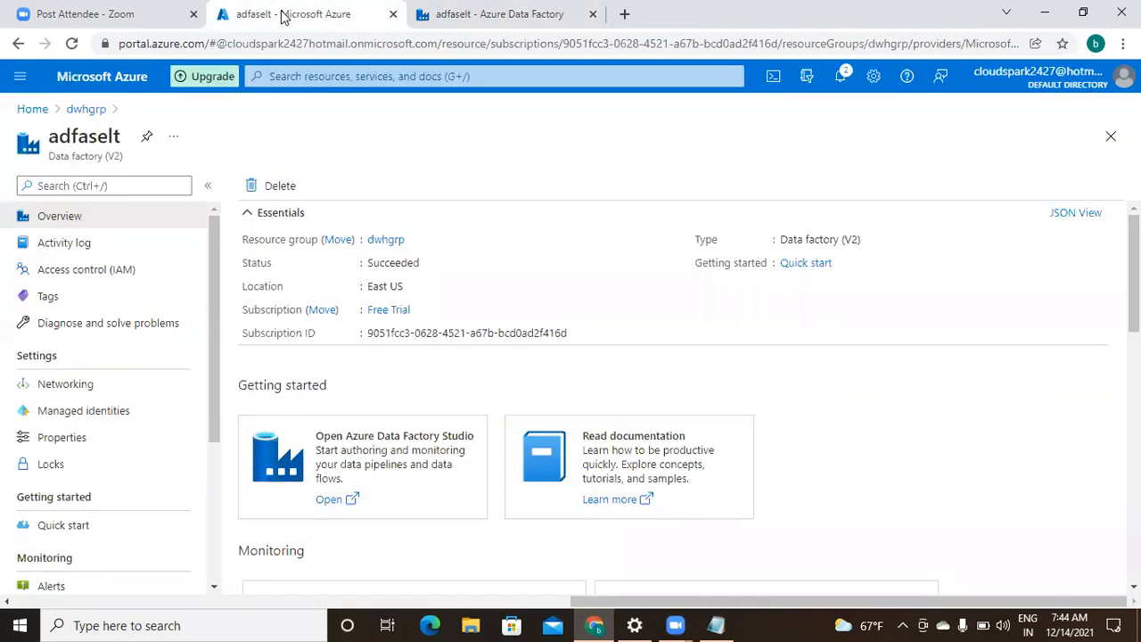
- Browse storagelake101's source container in the dwhgrp resource group to review its files
{"action": "left_click", "coordinate": [86, 112]}
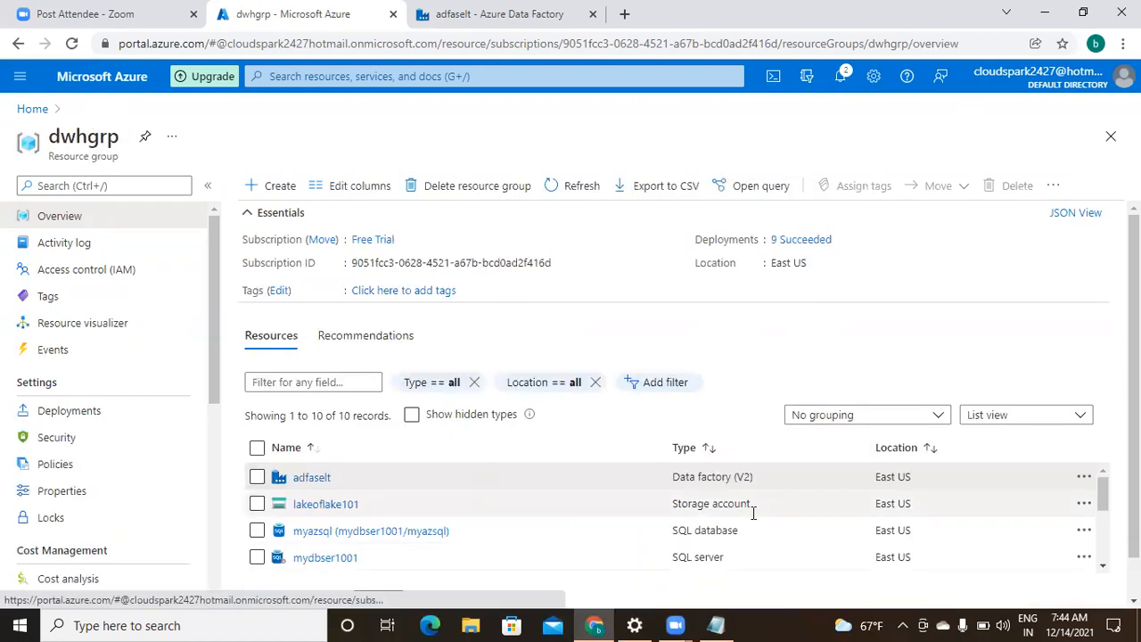
{"action": "left_click", "coordinate": [1102, 566]}
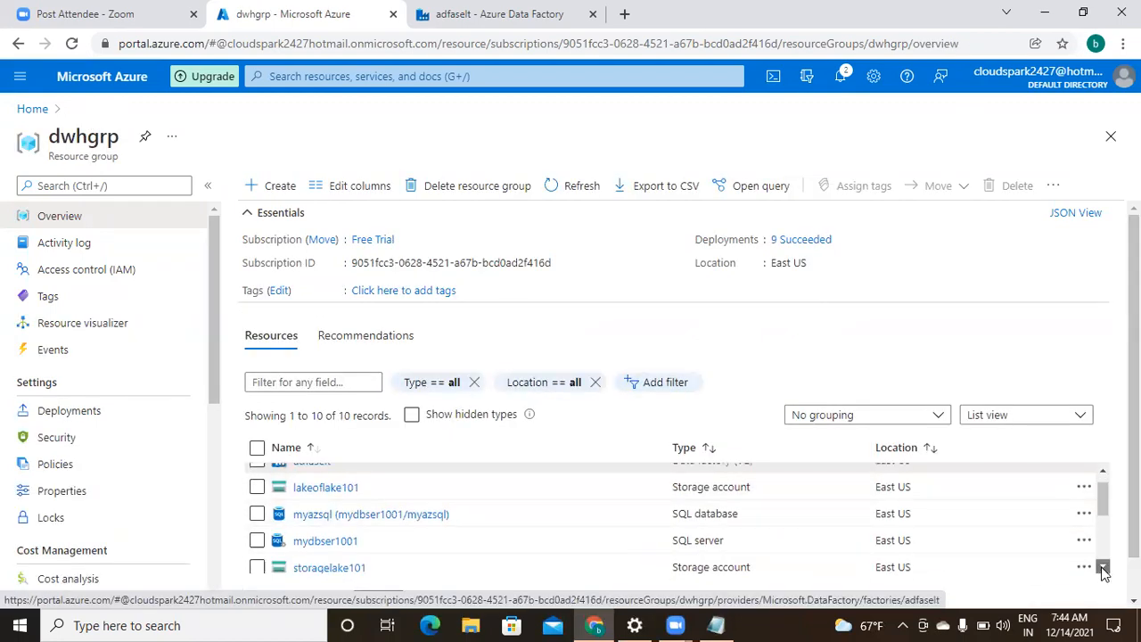
{"action": "left_click", "coordinate": [1102, 567]}
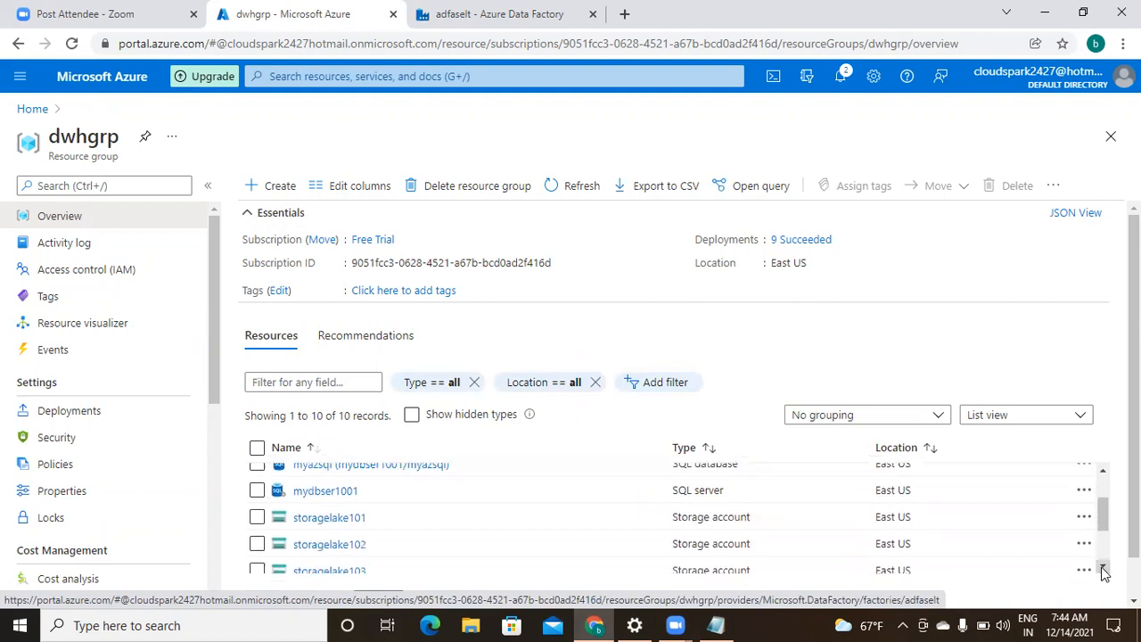
{"action": "left_click", "coordinate": [350, 519]}
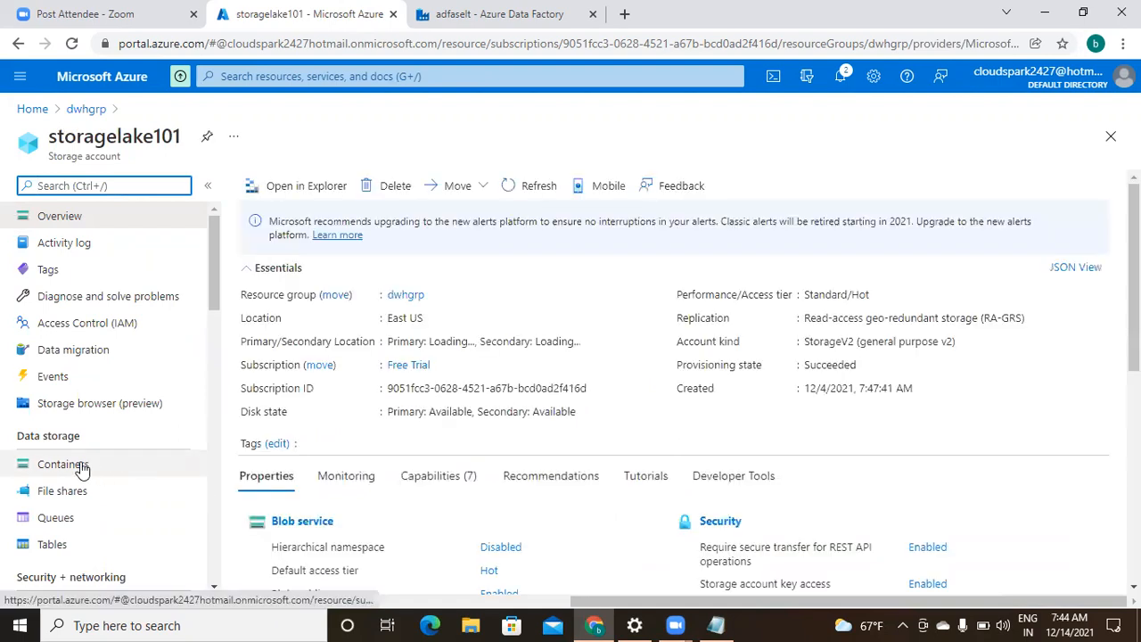
{"action": "left_click", "coordinate": [80, 464]}
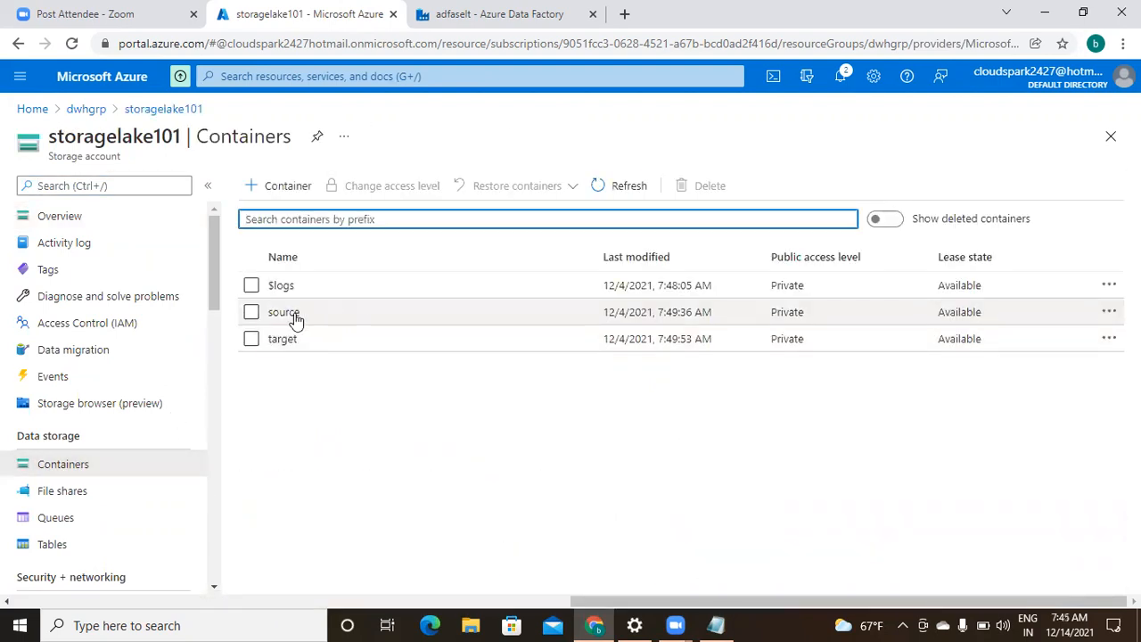
{"action": "left_click", "coordinate": [285, 312]}
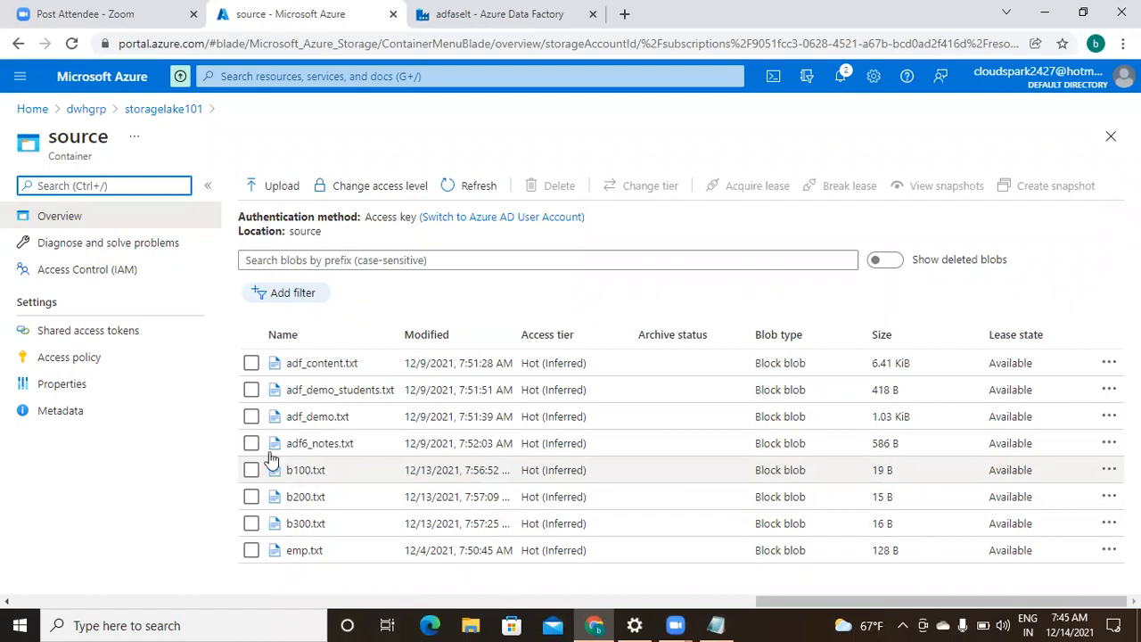
- Return to dwhgrp's resource list and open the storagelake104 storage account
{"action": "left_click", "coordinate": [86, 111]}
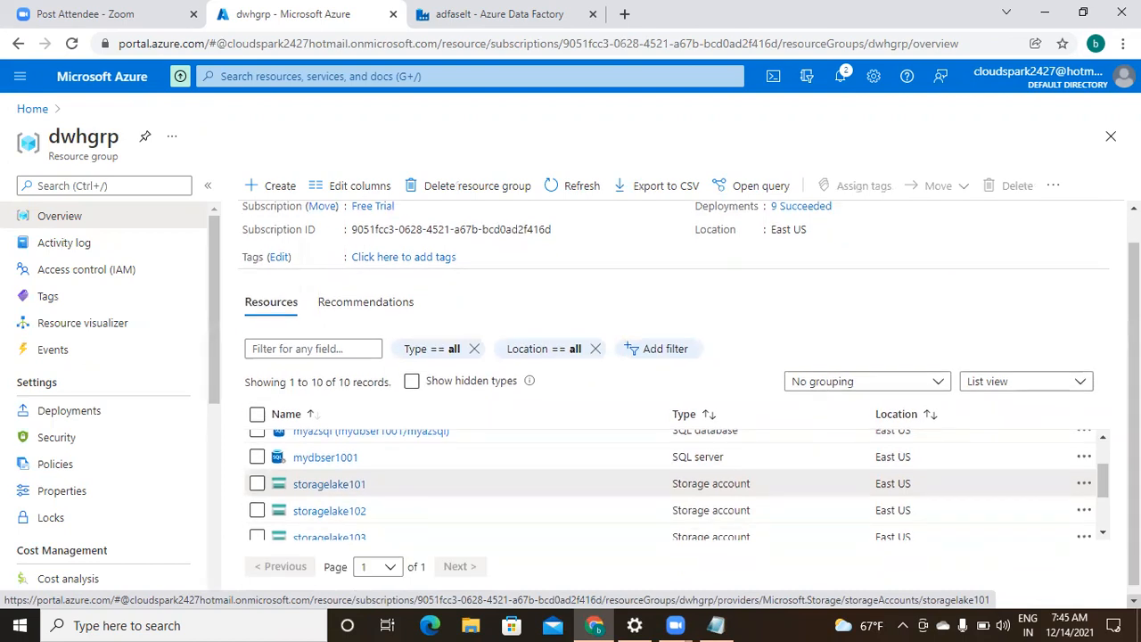
{"action": "scroll", "coordinate": [1103, 526], "scroll_direction": "down", "scroll_amount": 1}
{"action": "left_click", "coordinate": [1104, 525]}
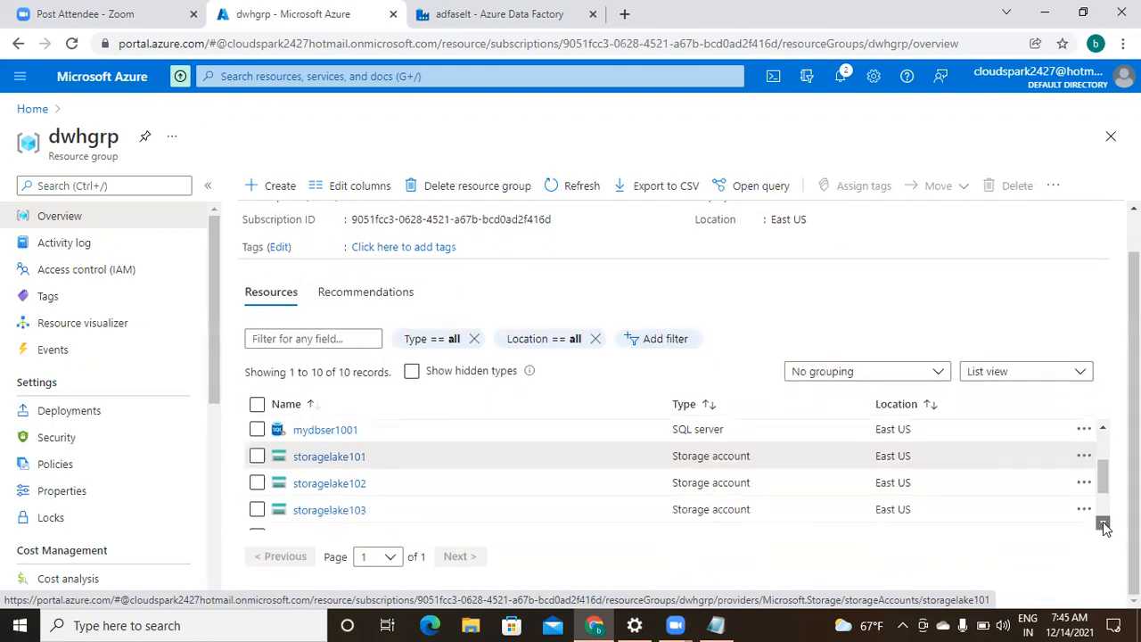
{"action": "left_click", "coordinate": [1104, 525]}
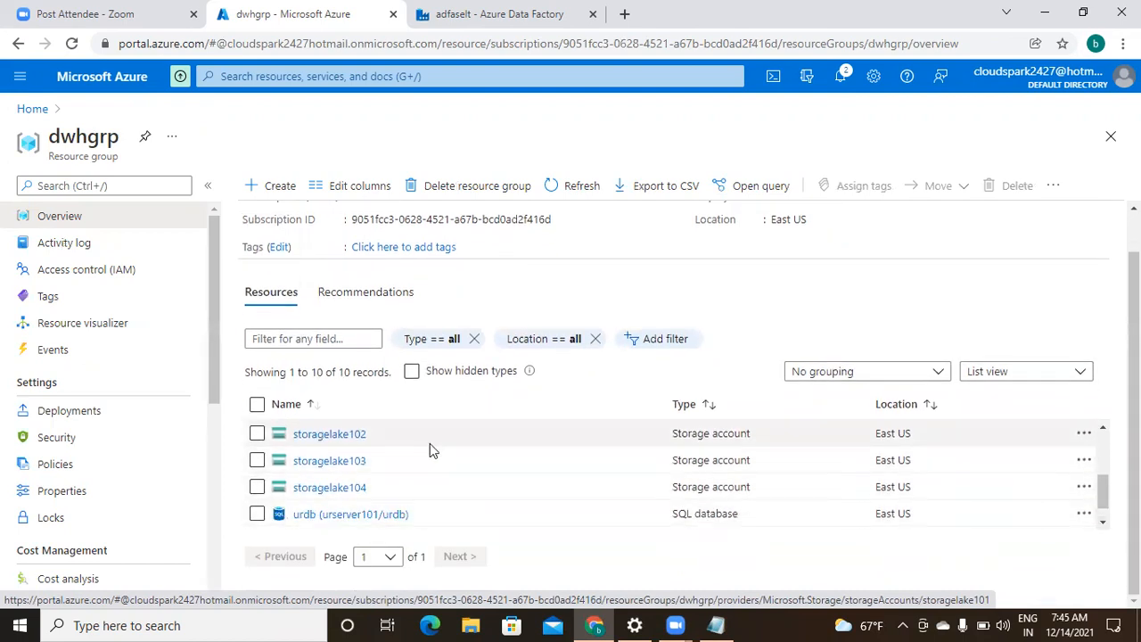
{"action": "left_click", "coordinate": [345, 489]}
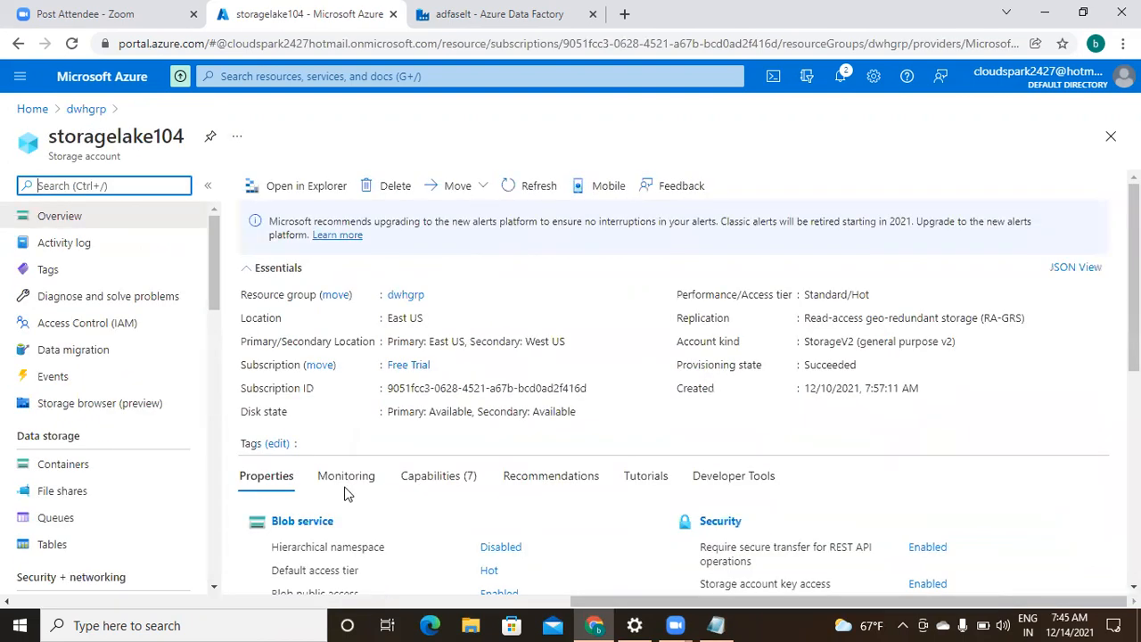
- Confirm storagelake104's containerx and containery are empty, then return to Data Factory Studio
{"action": "left_click", "coordinate": [70, 471]}
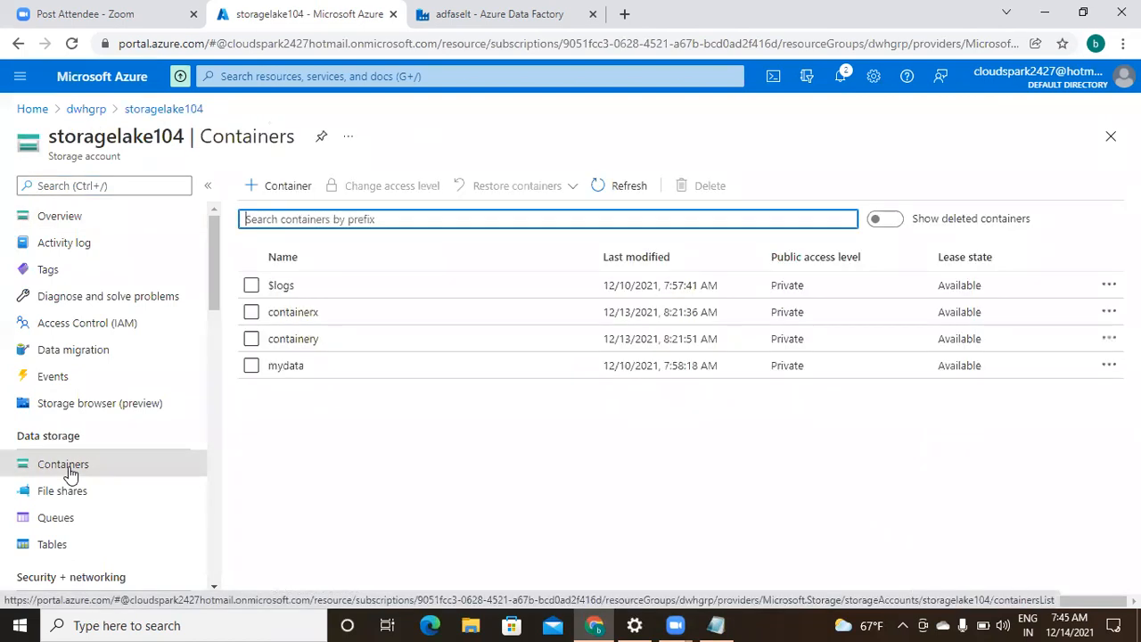
{"action": "left_click", "coordinate": [301, 315]}
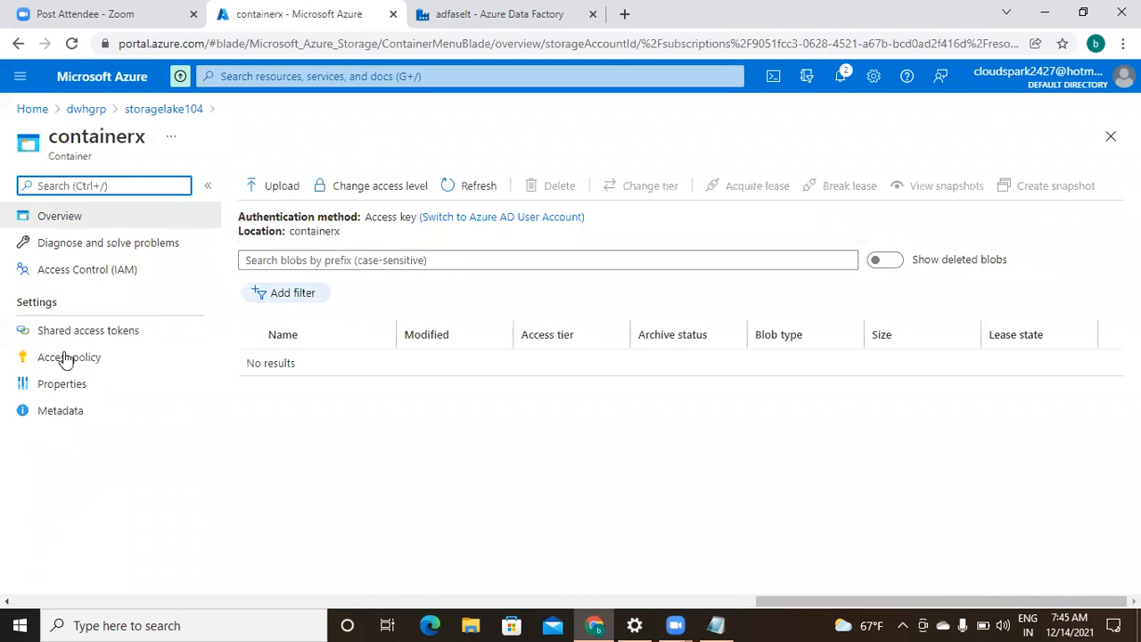
{"action": "left_click", "coordinate": [147, 110]}
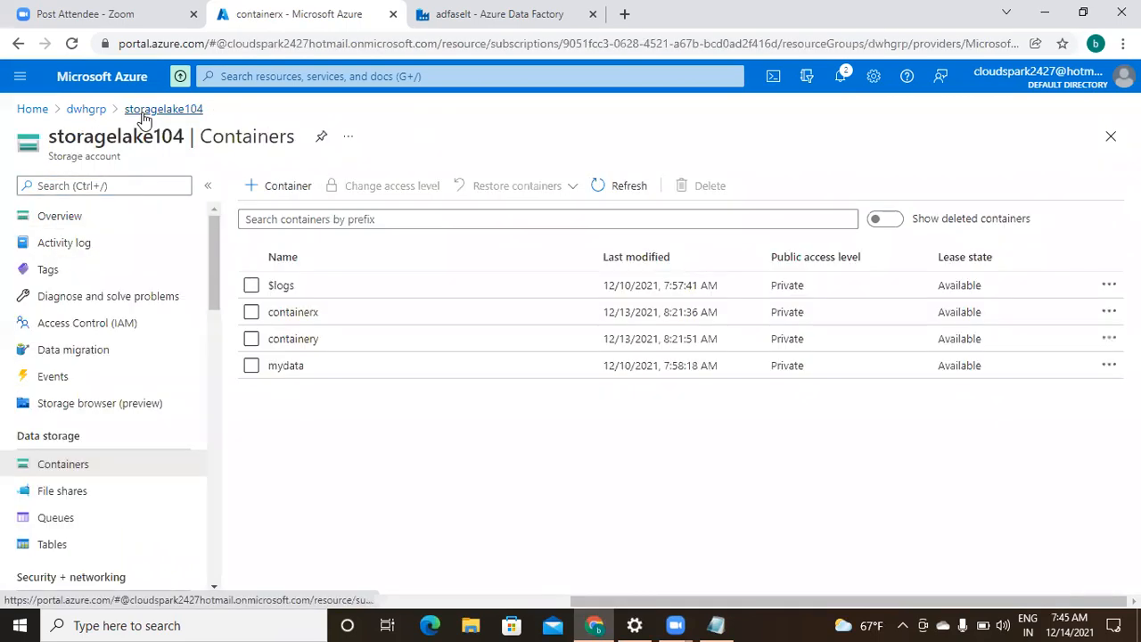
{"action": "left_click", "coordinate": [296, 341]}
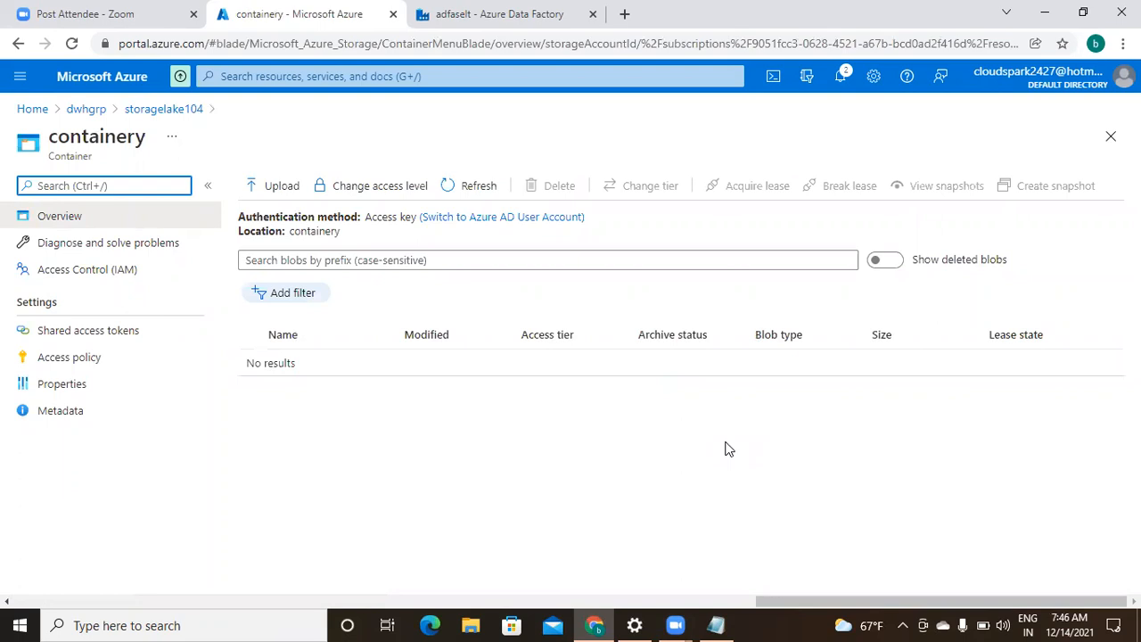
{"action": "left_click", "coordinate": [531, 14]}
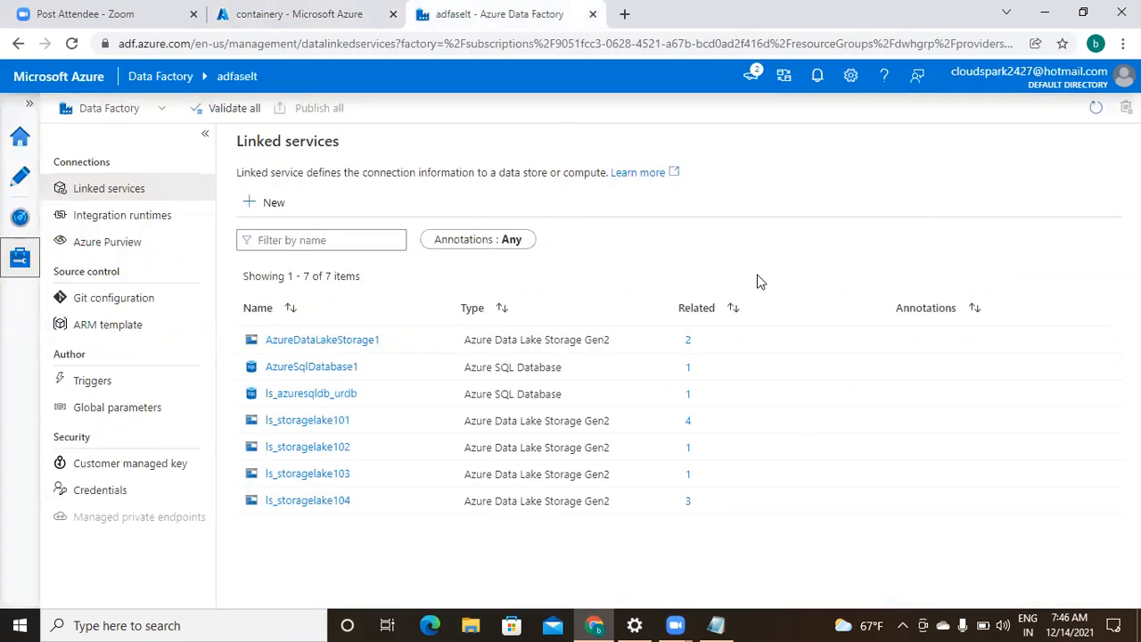
- In Author, open ds_storagelake101_source, ds_storagelake104_containerx and ds_storagelake104_containery datasets
{"action": "left_click", "coordinate": [17, 181]}
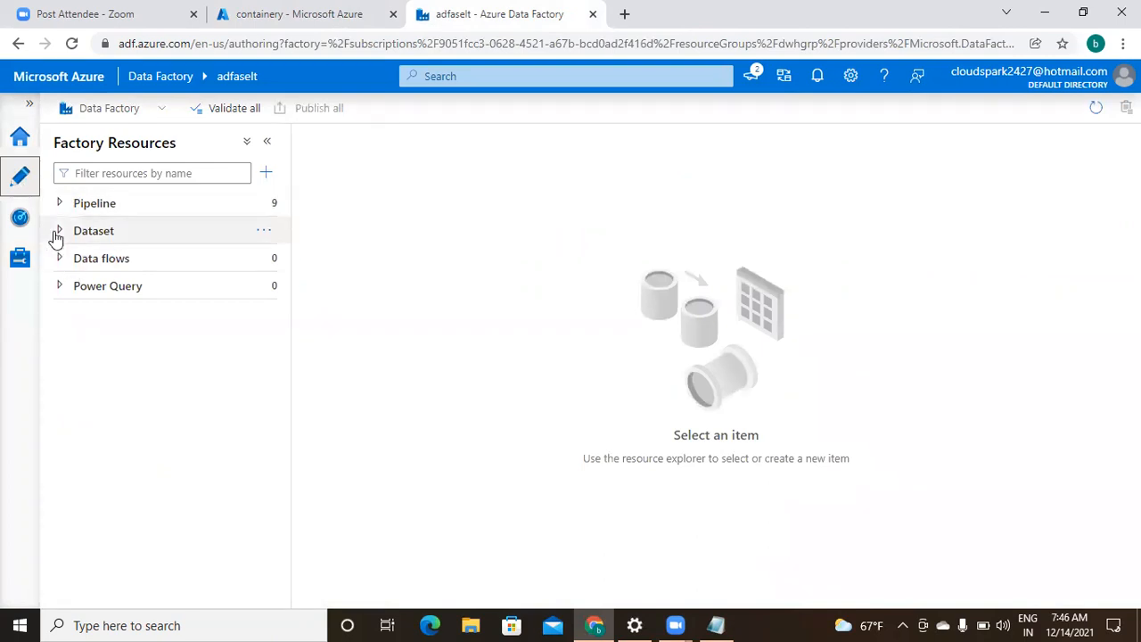
{"action": "left_click", "coordinate": [60, 231]}
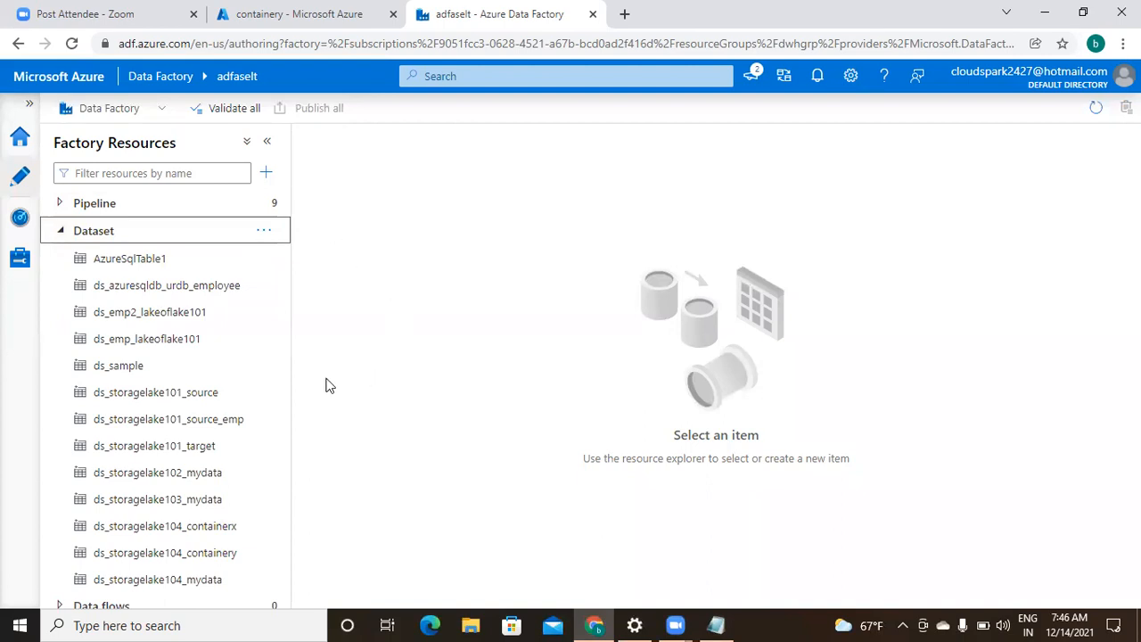
{"action": "left_click", "coordinate": [198, 397]}
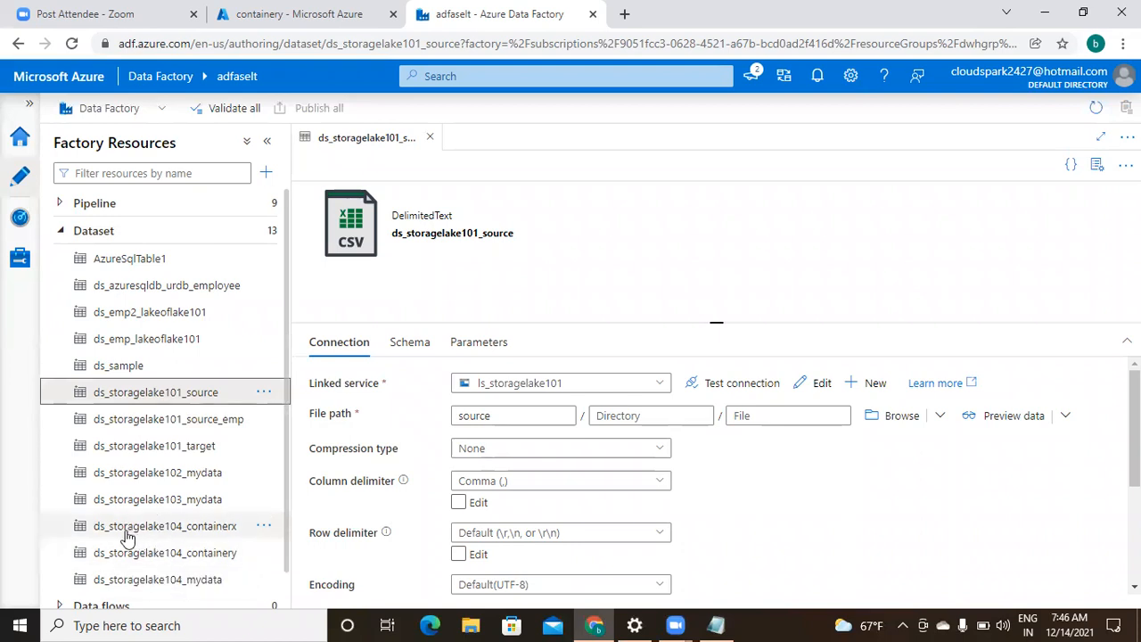
{"action": "left_click", "coordinate": [216, 532]}
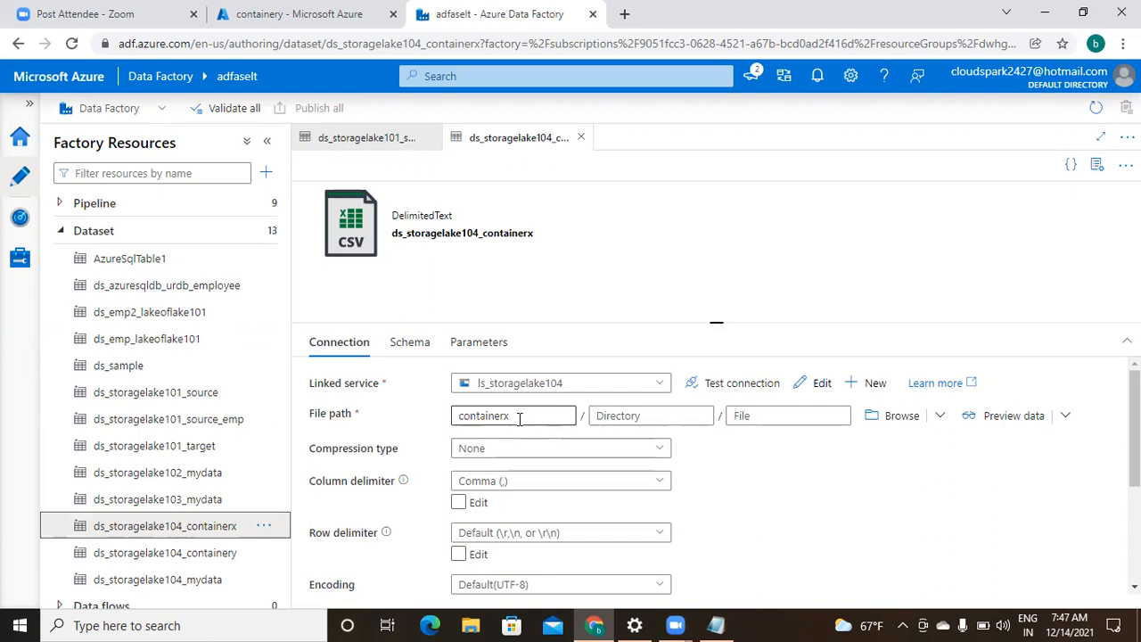
{"action": "left_click", "coordinate": [211, 553]}
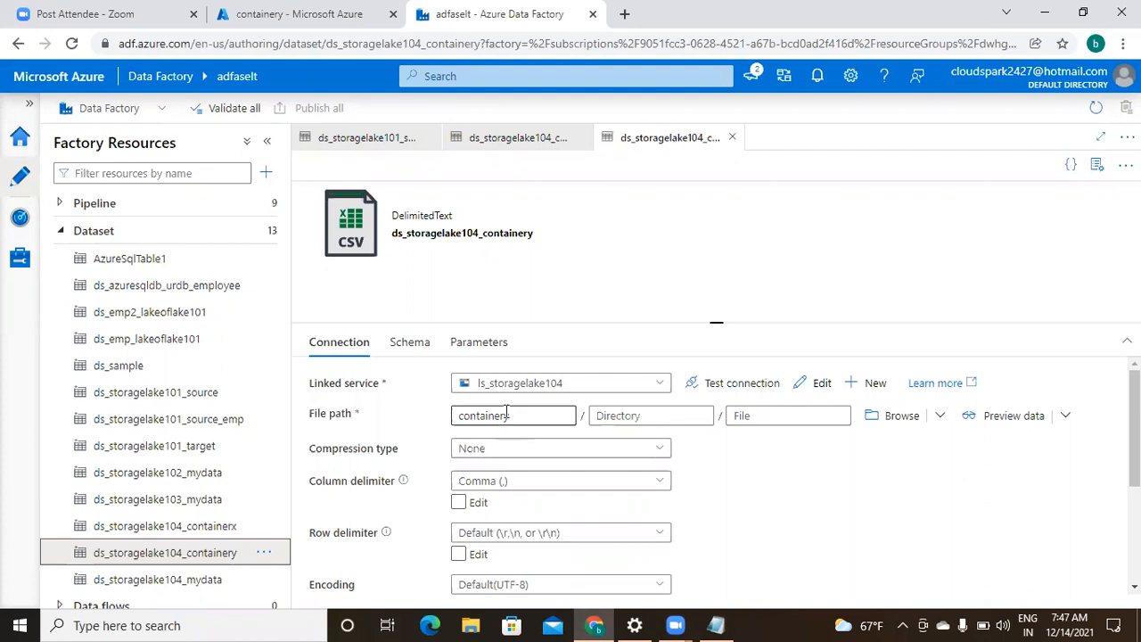
{"action": "left_click", "coordinate": [59, 233]}
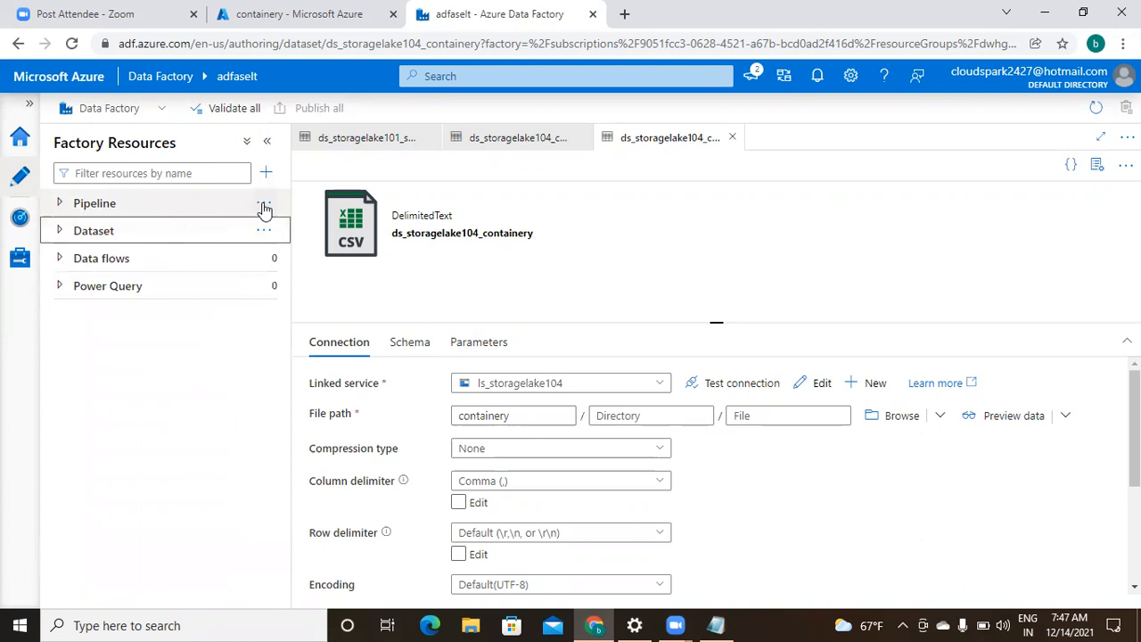
- Add a new pipeline, rename it conditionalSplit1, and close the Properties panel
{"action": "left_click", "coordinate": [264, 204]}
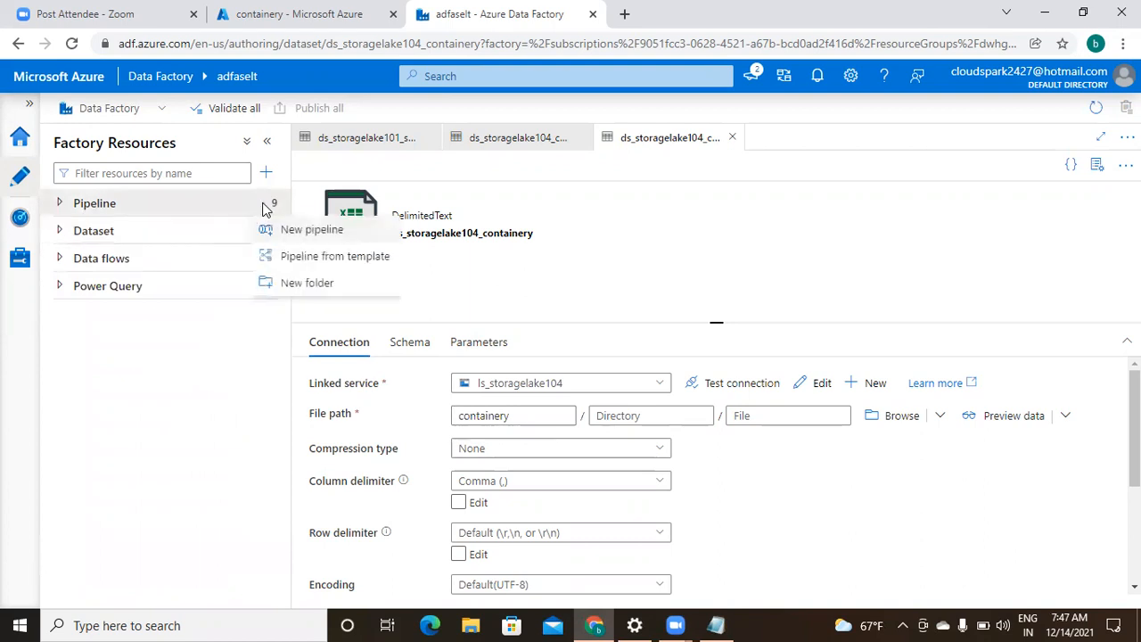
{"action": "left_click", "coordinate": [320, 231]}
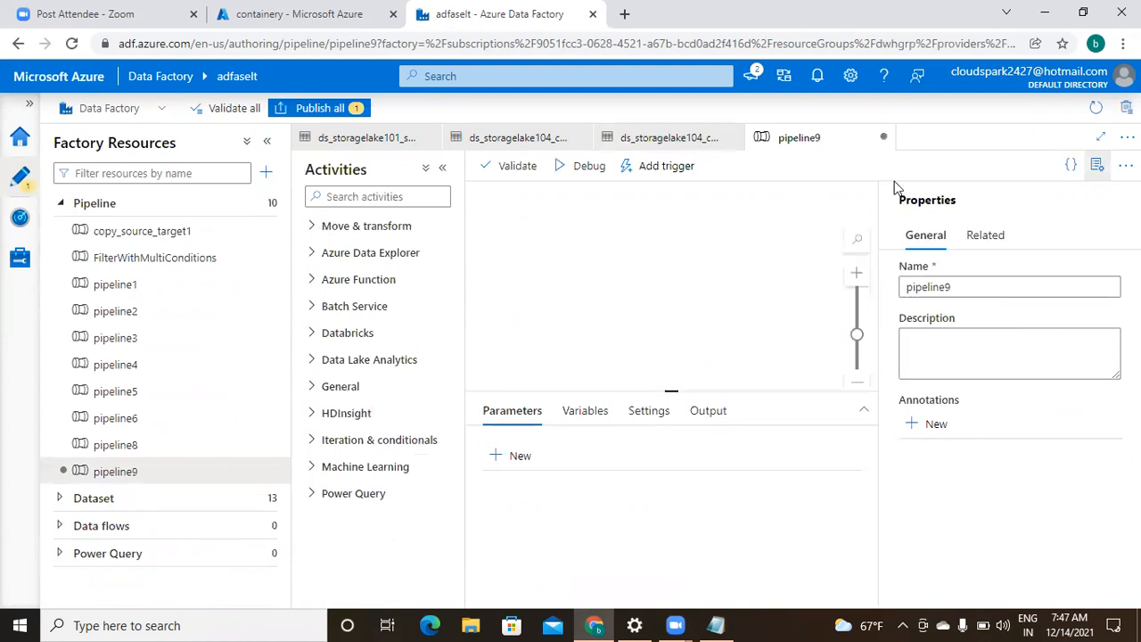
{"action": "left_click", "coordinate": [975, 289]}
{"action": "key", "text": "BackSpace"}
{"action": "key", "text": "BackSpace"}
{"action": "key", "text": "BackSpace"}
{"action": "key", "text": "BackSpace"}
{"action": "key", "text": "BackSpace"}
{"action": "key", "text": "BackSpace"}
{"action": "key", "text": "BackSpace"}
{"action": "key", "text": "BackSpace"}
{"action": "key", "text": "BackSpace"}
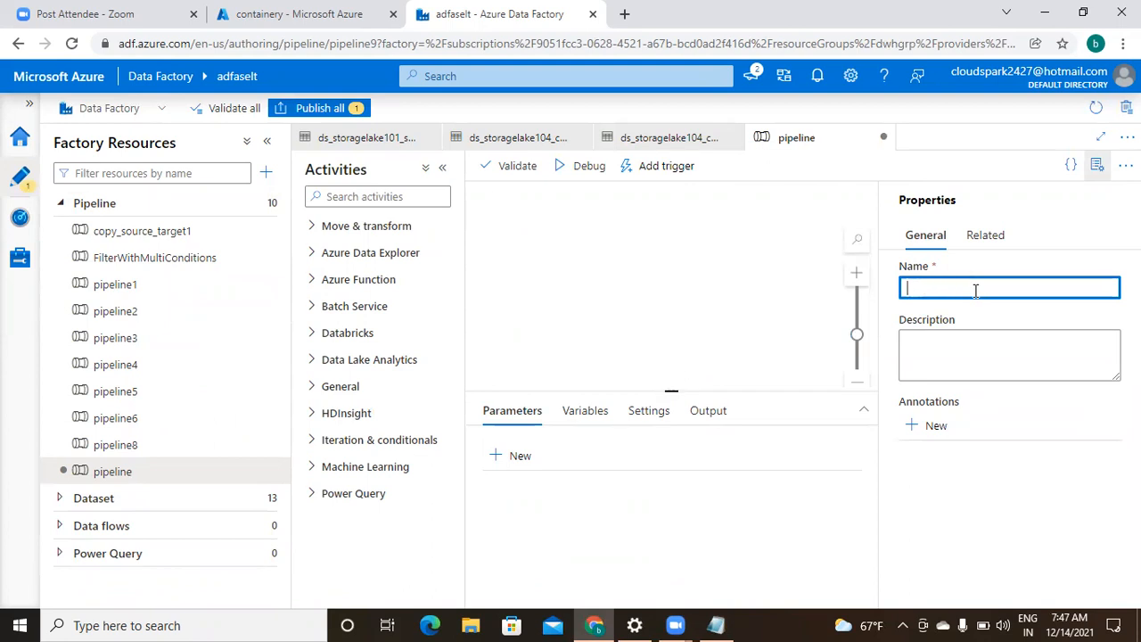
{"action": "type", "text": "con"}
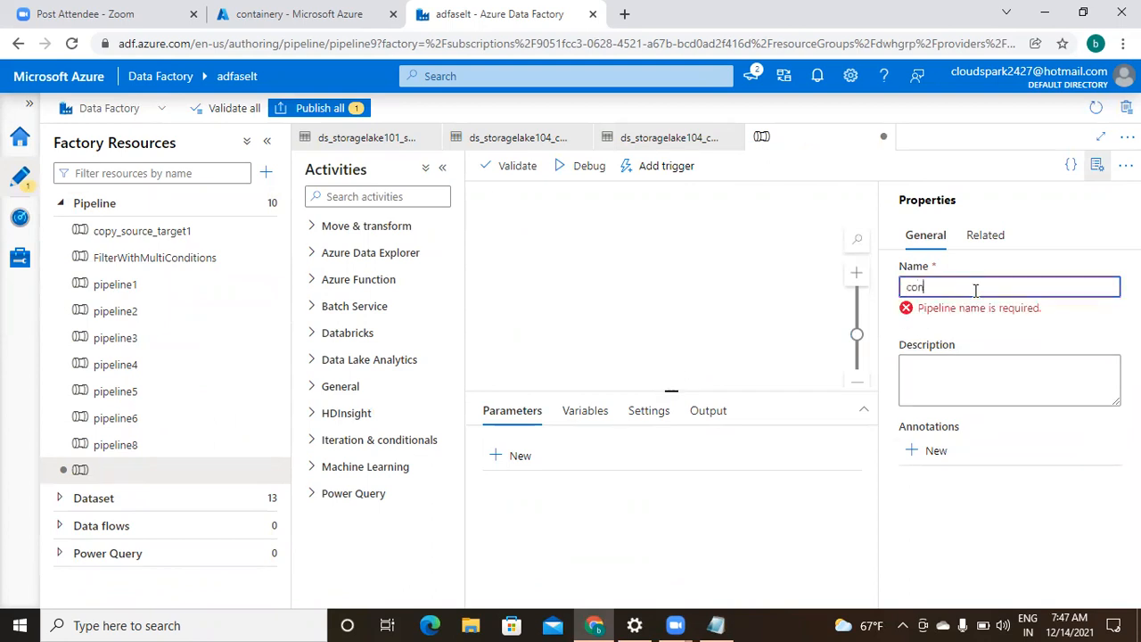
{"action": "type", "text": "dition"}
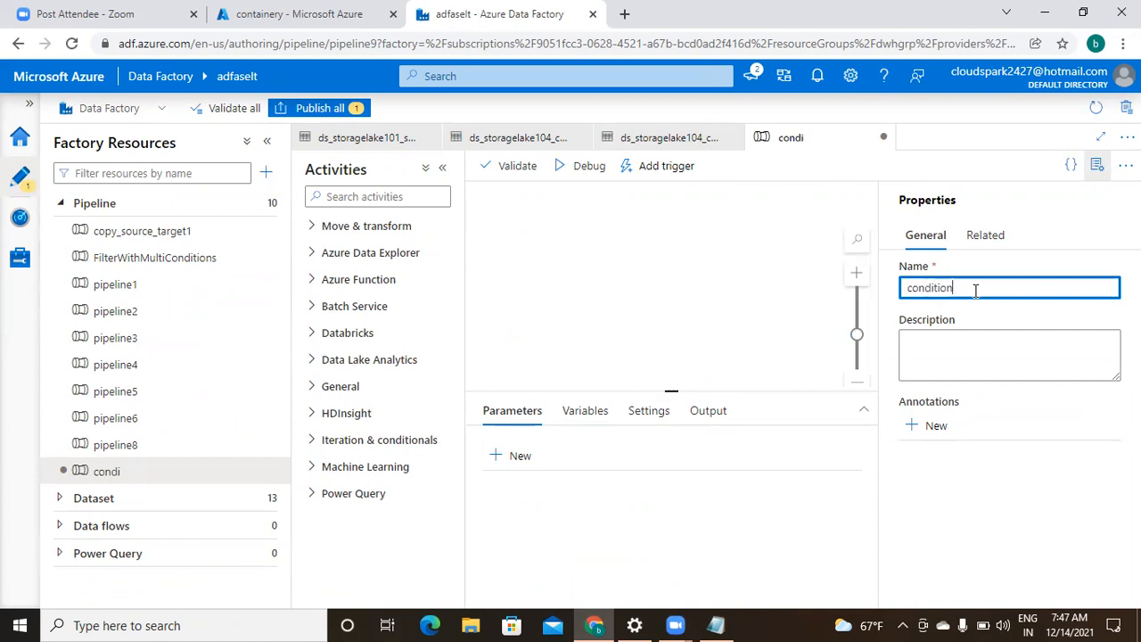
{"action": "type", "text": "alSplit1"}
{"action": "left_click", "coordinate": [1051, 488]}
{"action": "left_click", "coordinate": [1097, 167]}
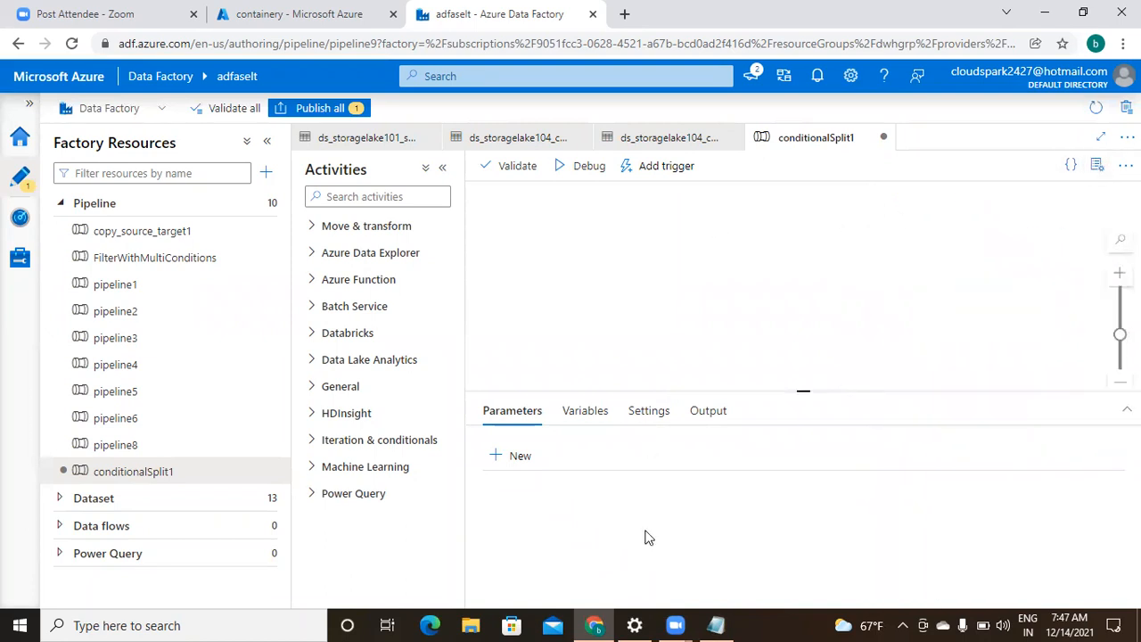
- Add the line 'get metadata activity.' below the dashes in the Notepad task note
{"action": "left_click", "coordinate": [718, 625]}
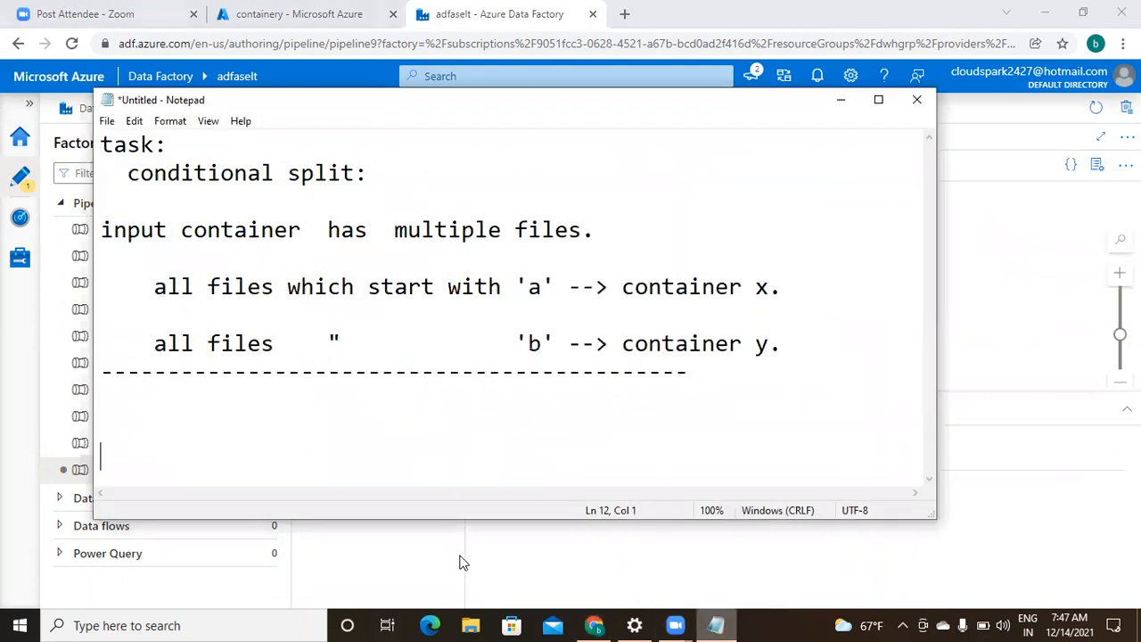
{"action": "type", "text": "get meta"}
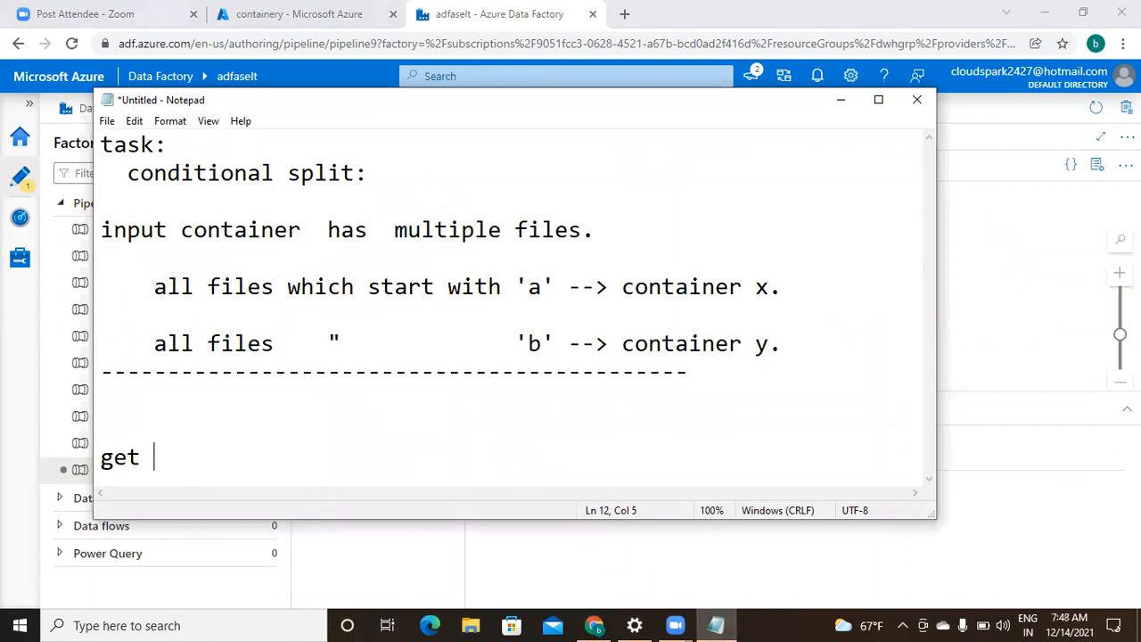
{"action": "type", "text": "data"}
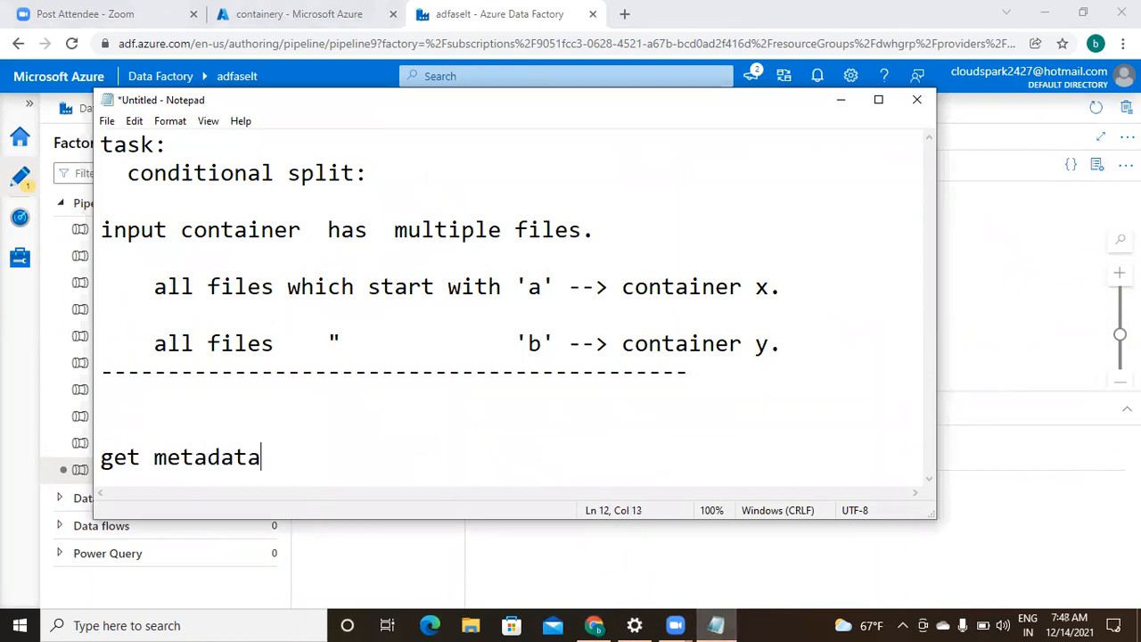
{"action": "type", "text": " activity."}
{"action": "key", "text": "Return"}
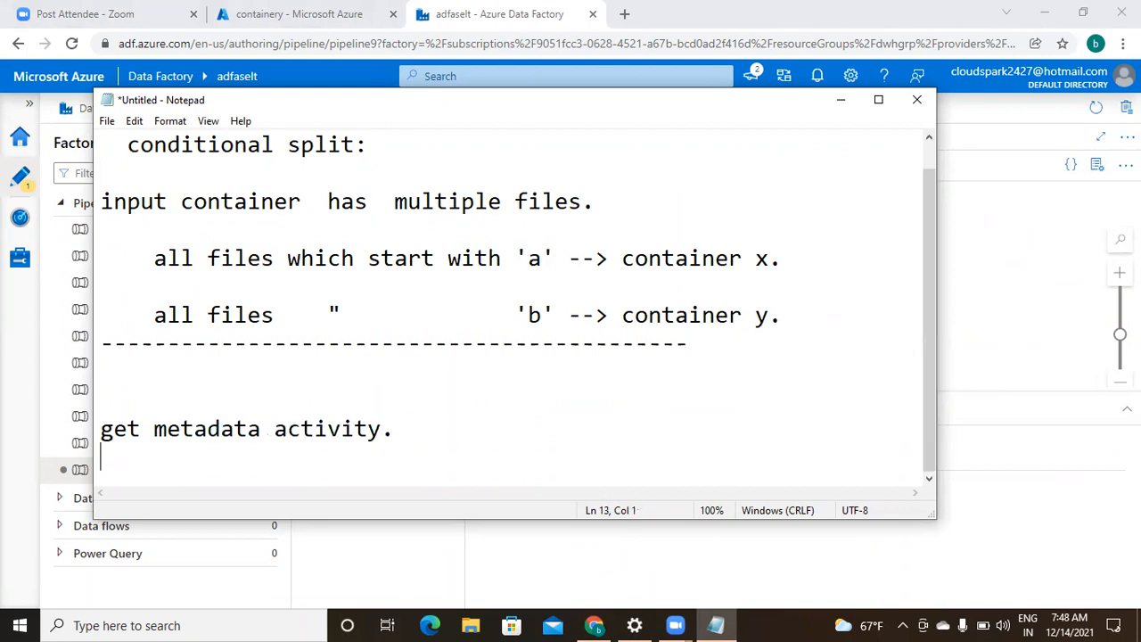
{"action": "left_click", "coordinate": [593, 624]}
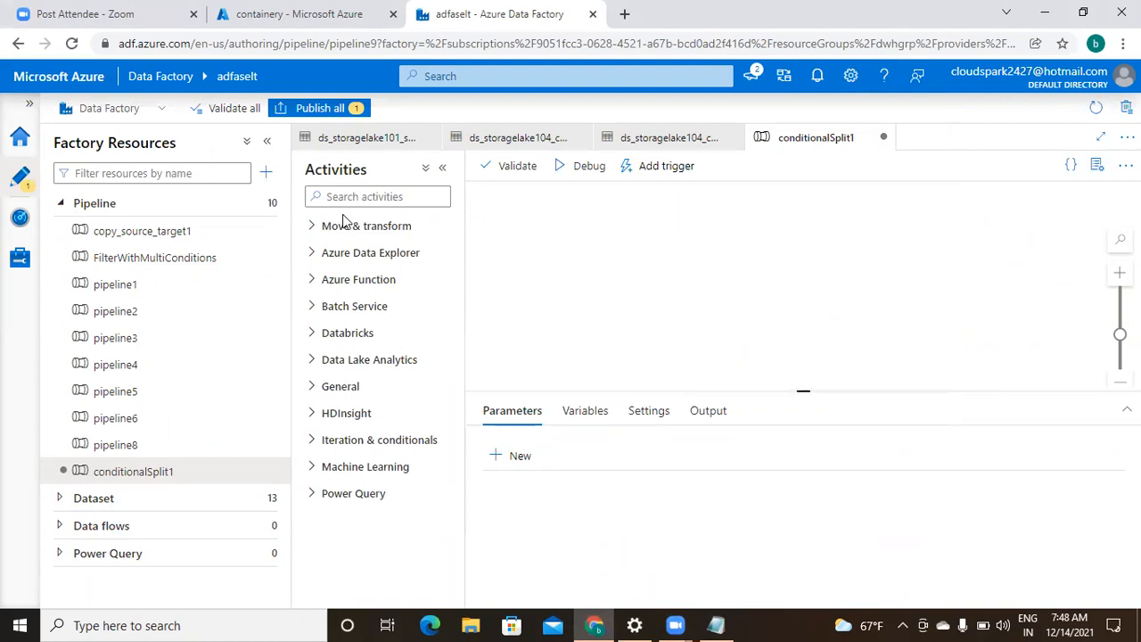
- Search 'get' in Activities and place a Get Metadata activity on the conditionalSplit1 canvas
{"action": "left_click", "coordinate": [373, 198]}
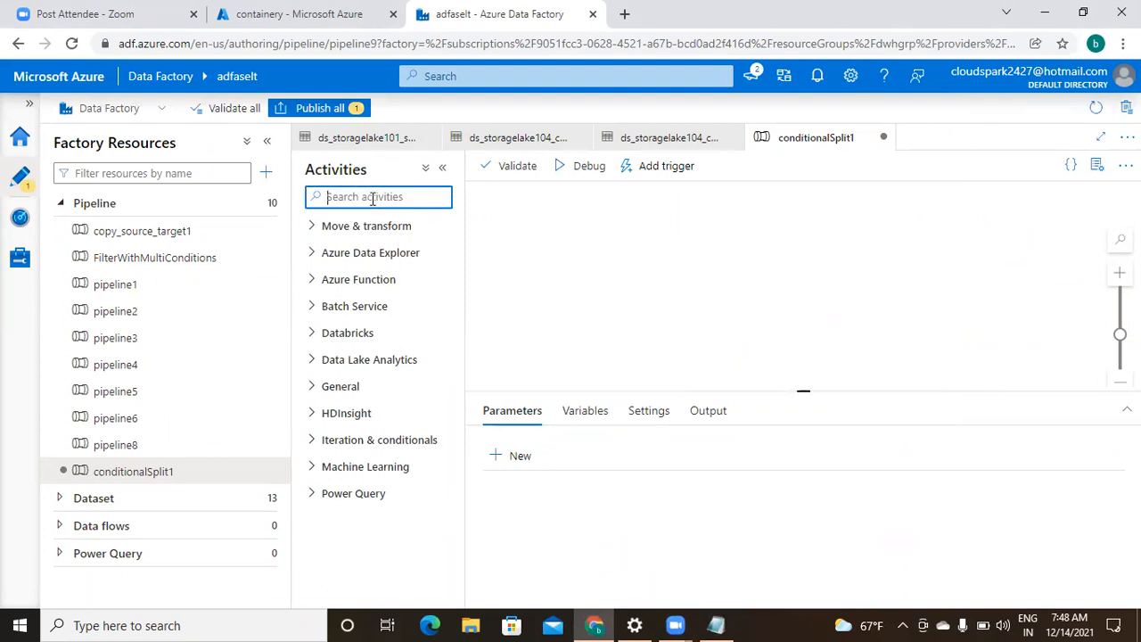
{"action": "type", "text": "get"}
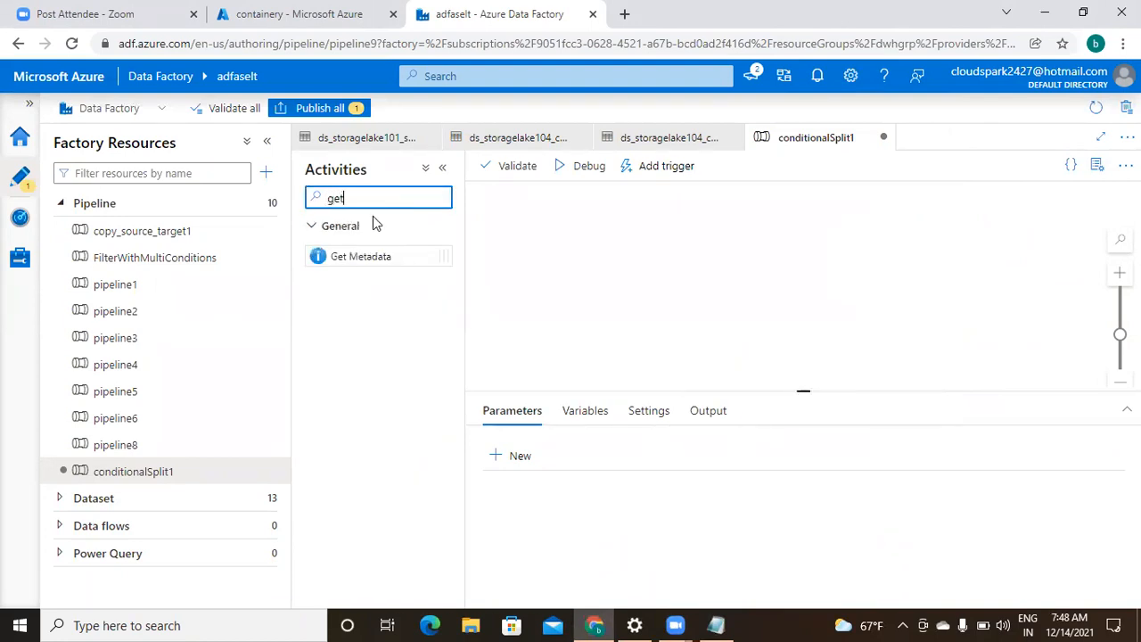
{"action": "left_click", "coordinate": [382, 256]}
{"action": "left_click_drag", "start_coordinate": [381, 256], "coordinate": [736, 268]}
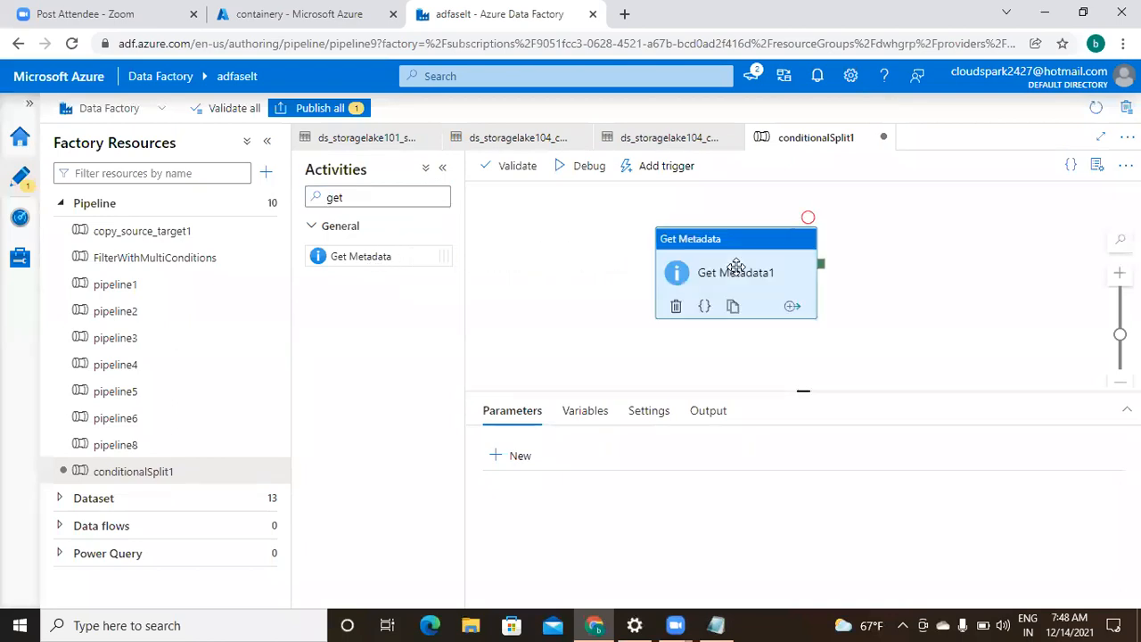
{"action": "left_click", "coordinate": [911, 275]}
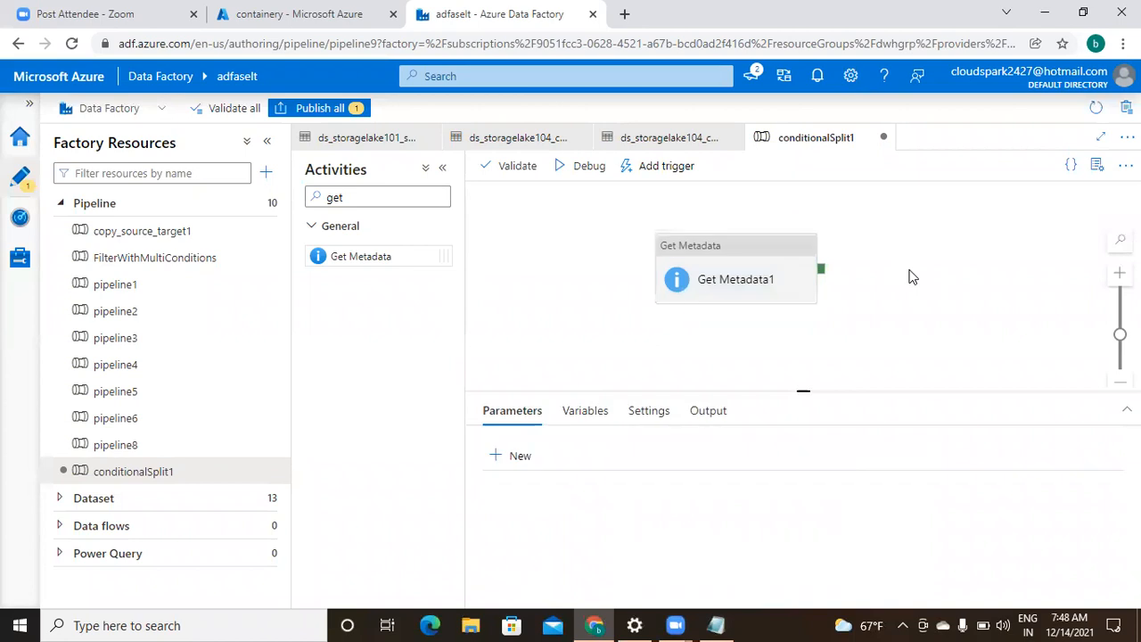
{"action": "left_click", "coordinate": [728, 269]}
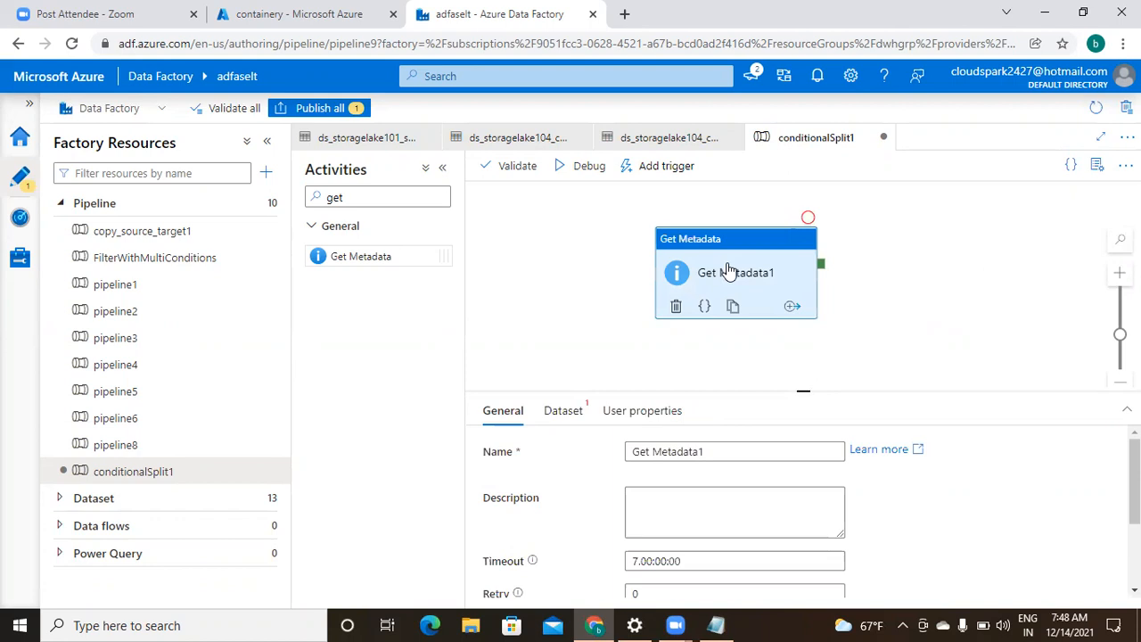
- Set Get Metadata1's dataset to ds_storagelake101_source
{"action": "left_click", "coordinate": [567, 415]}
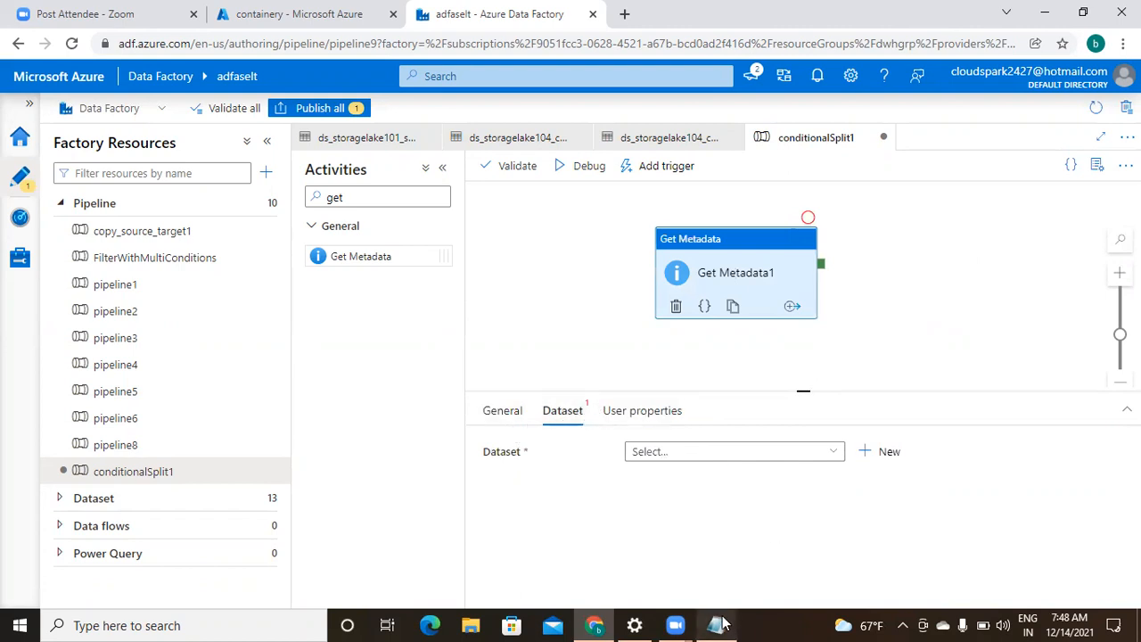
{"action": "left_click", "coordinate": [836, 455]}
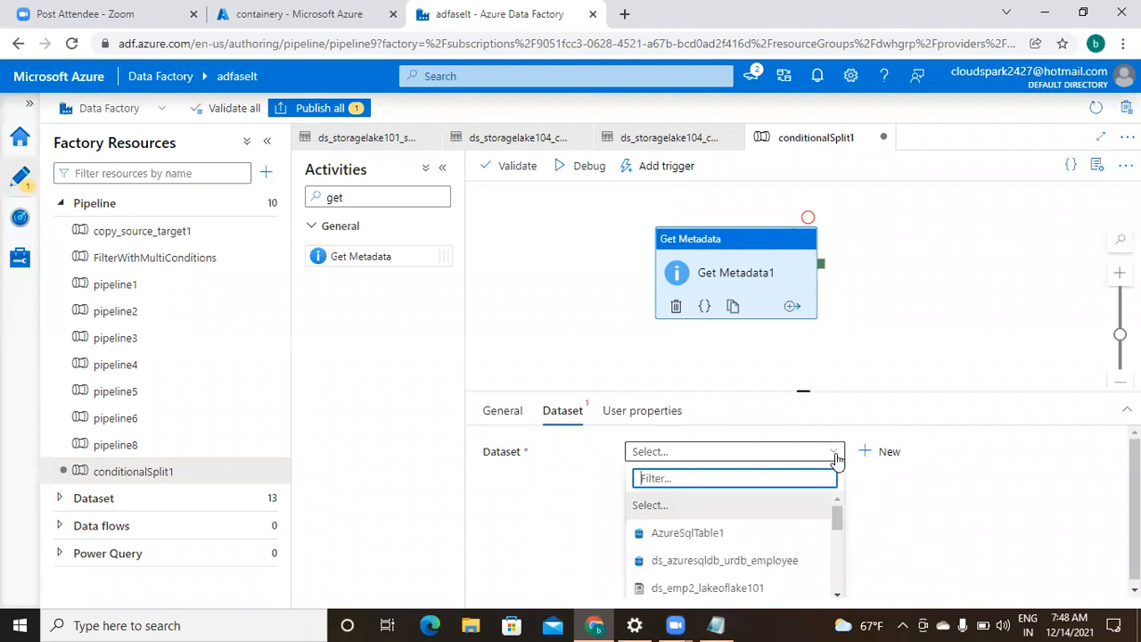
{"action": "left_click", "coordinate": [836, 594]}
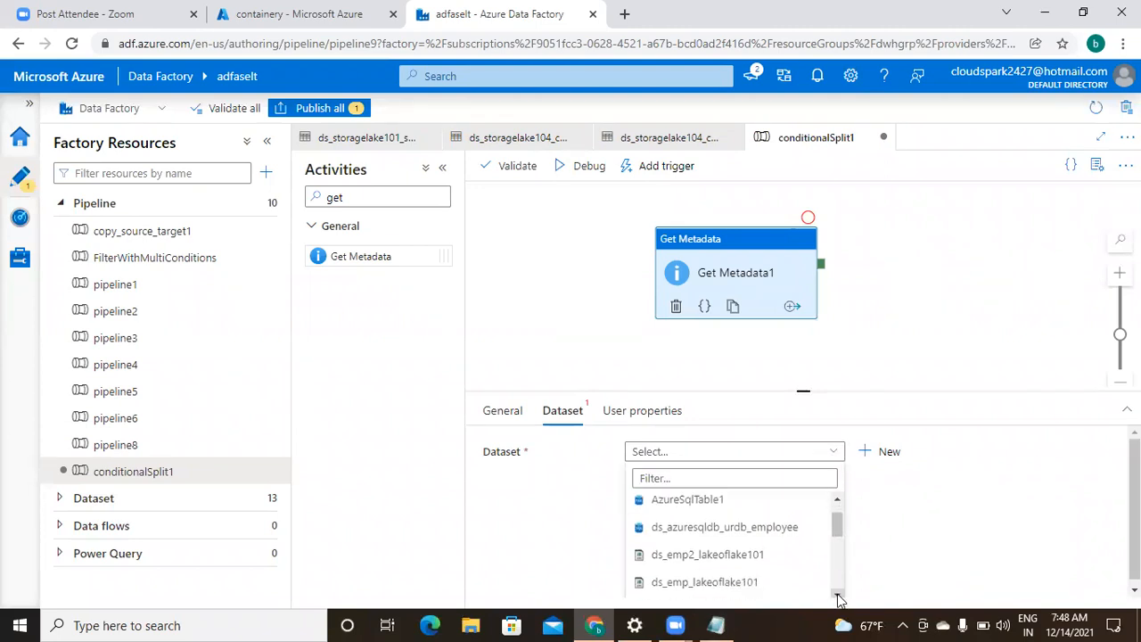
{"action": "left_click", "coordinate": [837, 593]}
{"action": "left_click", "coordinate": [837, 594]}
{"action": "left_click", "coordinate": [836, 593]}
{"action": "left_click", "coordinate": [836, 594]}
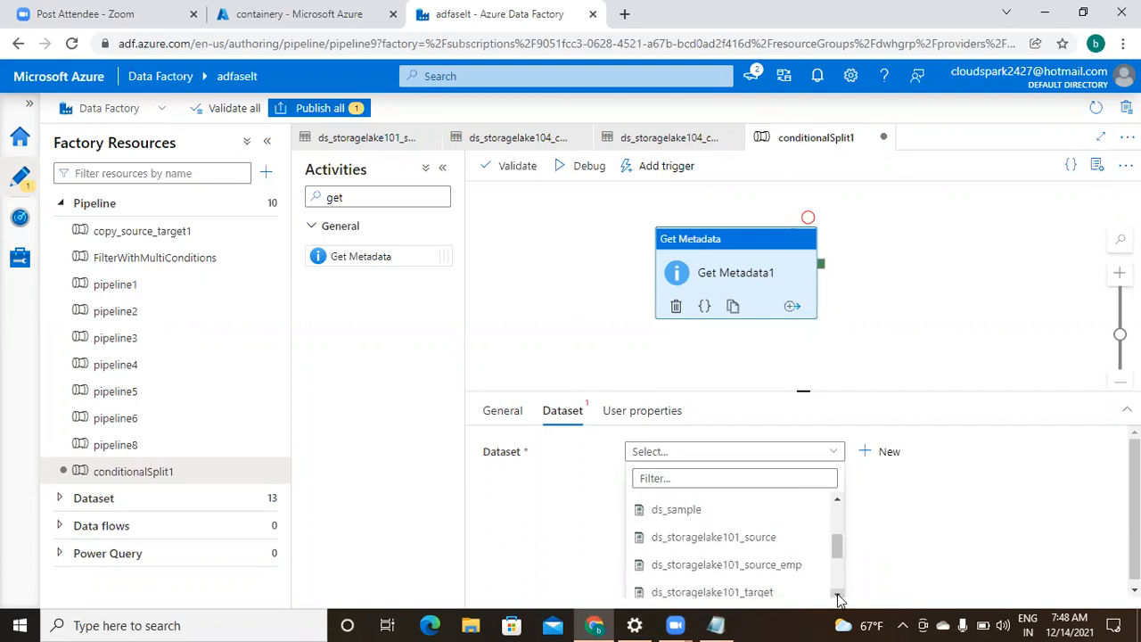
{"action": "left_click", "coordinate": [731, 539]}
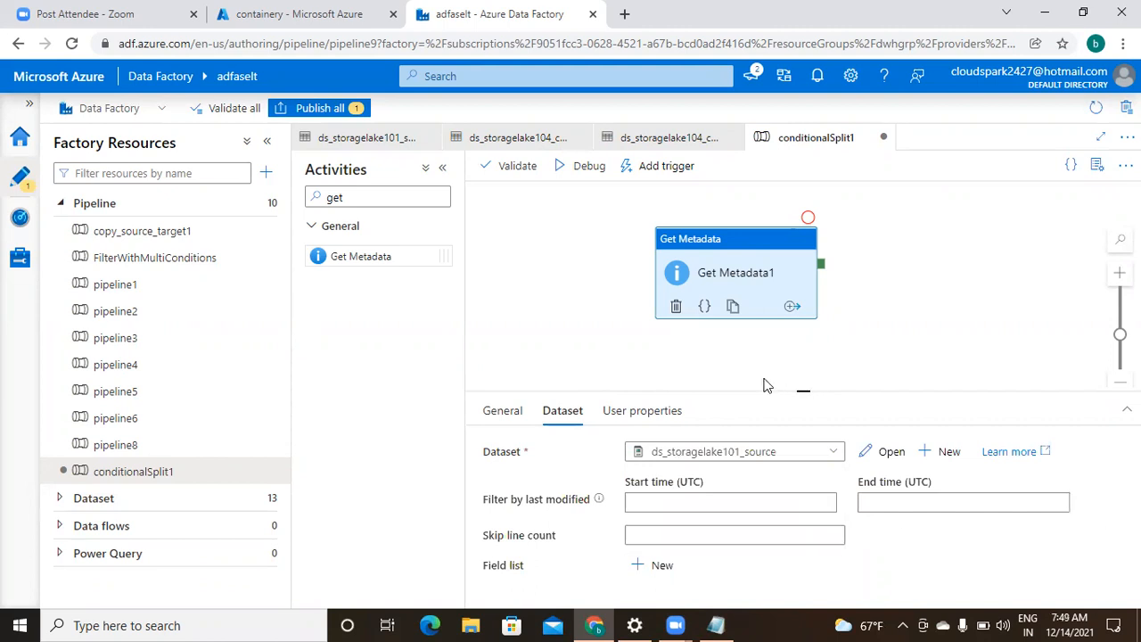
- Add a Child items argument to Get Metadata1's Field list
{"action": "left_click_drag", "start_coordinate": [802, 389], "coordinate": [802, 252]}
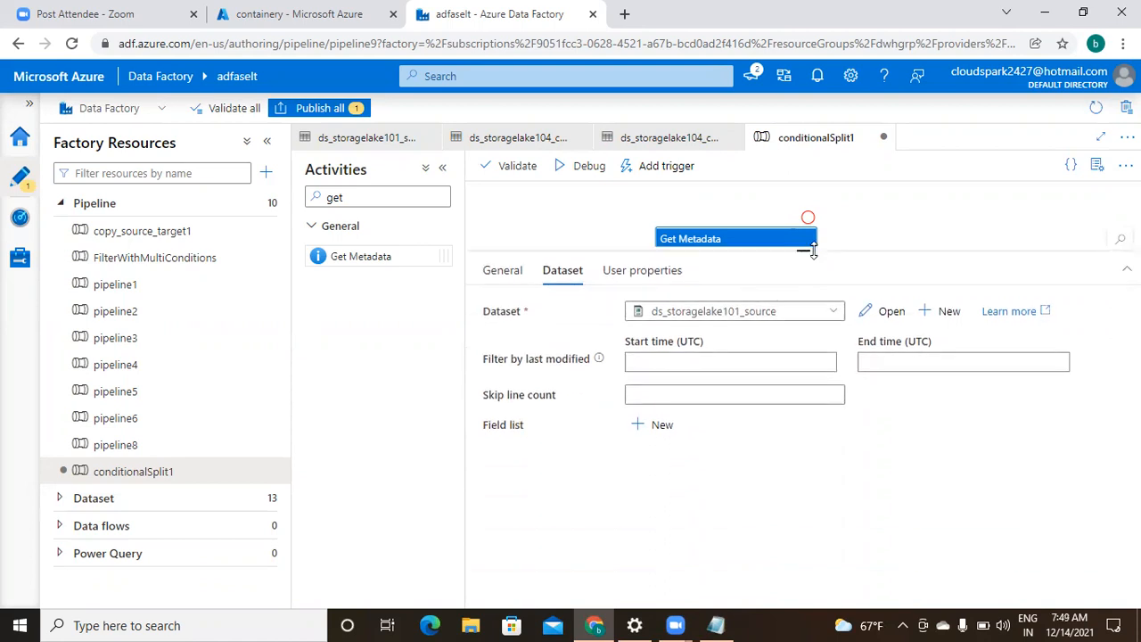
{"action": "left_click", "coordinate": [651, 425]}
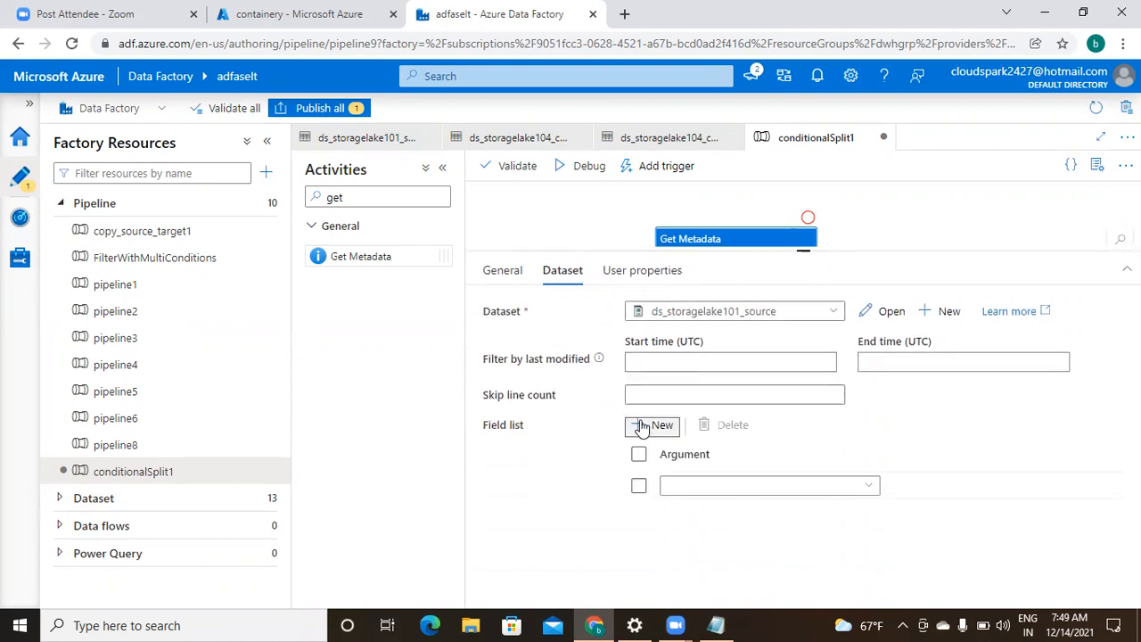
{"action": "left_click", "coordinate": [873, 491]}
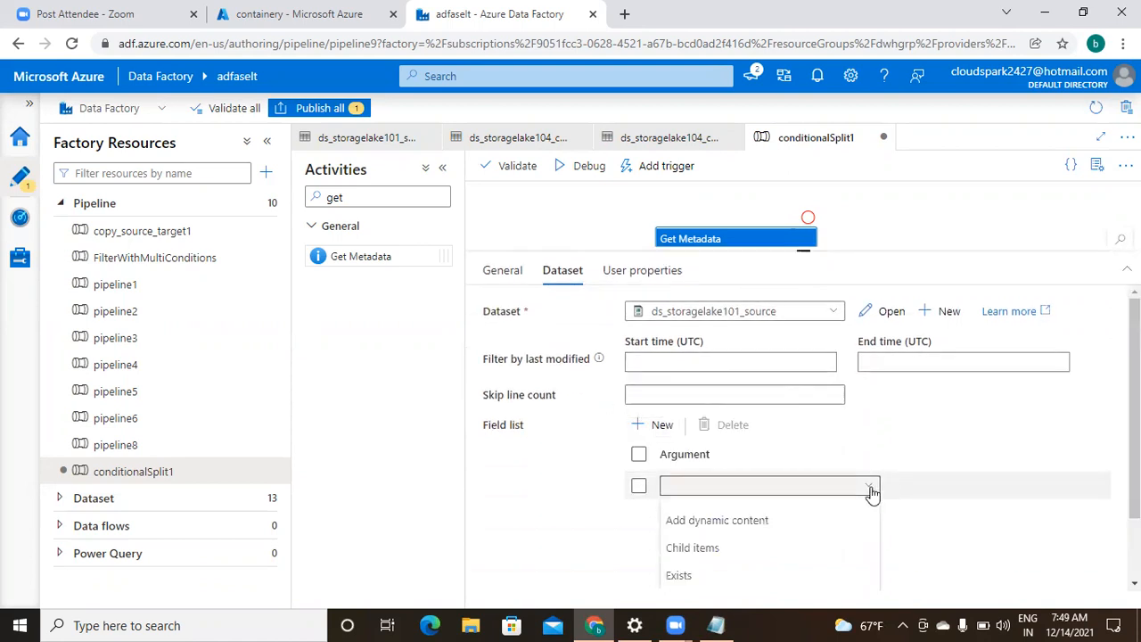
{"action": "left_click", "coordinate": [699, 547]}
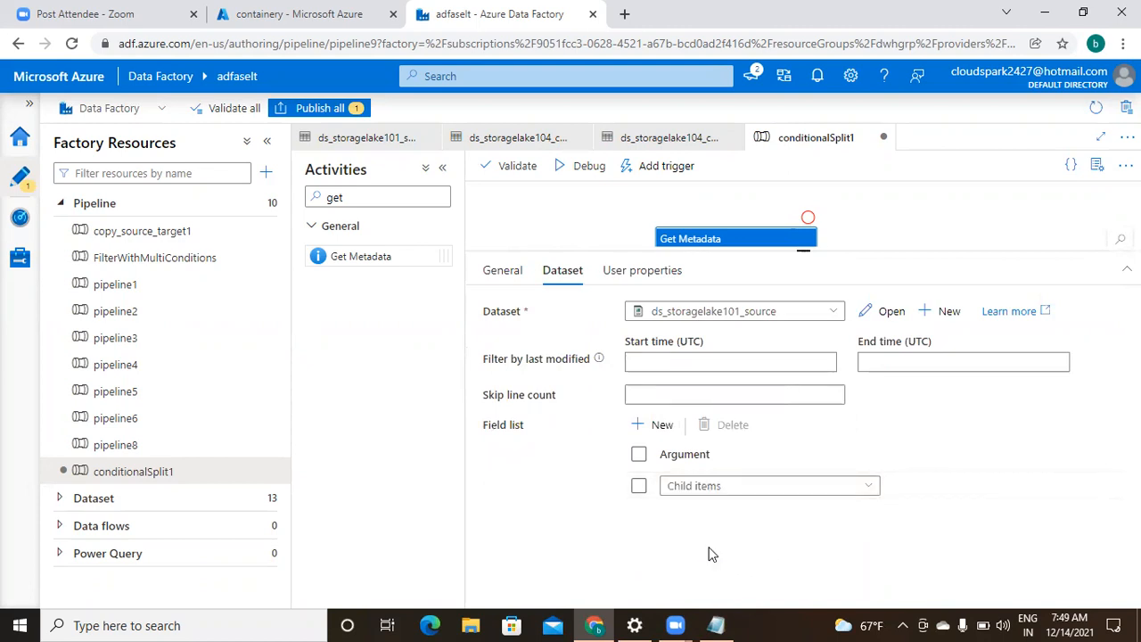
{"action": "right_click", "coordinate": [803, 286]}
{"action": "left_click", "coordinate": [802, 261]}
{"action": "left_click_drag", "start_coordinate": [804, 253], "coordinate": [810, 403]}
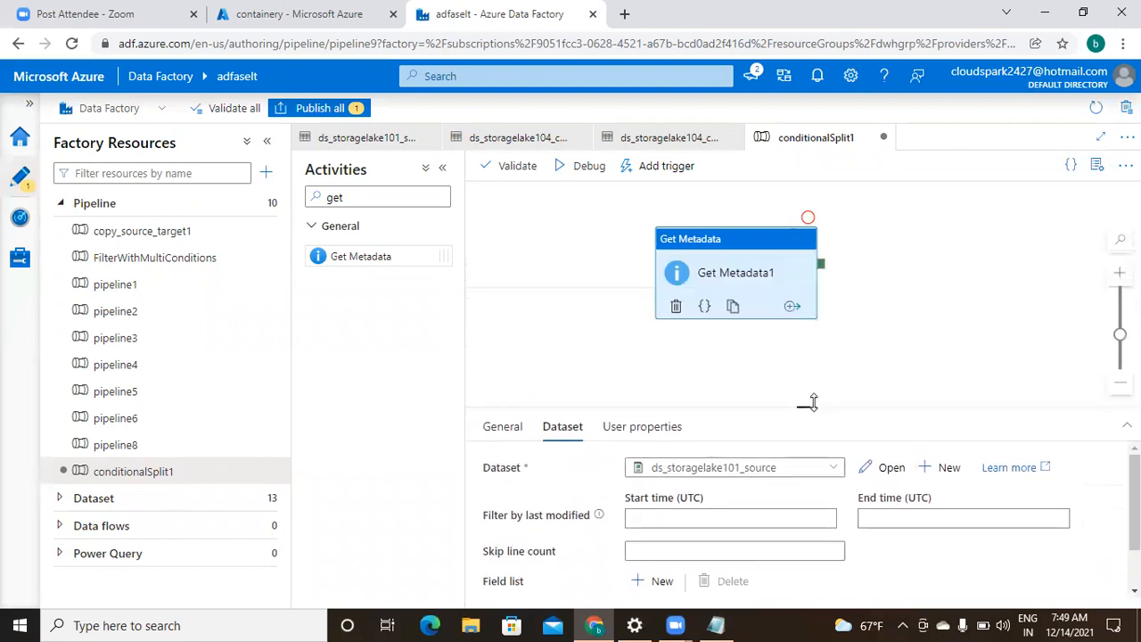
{"action": "left_click", "coordinate": [936, 331]}
{"action": "left_click", "coordinate": [740, 279]}
- Validate the conditionalSplit1 pipeline and start a debug run
{"action": "left_click", "coordinate": [525, 172]}
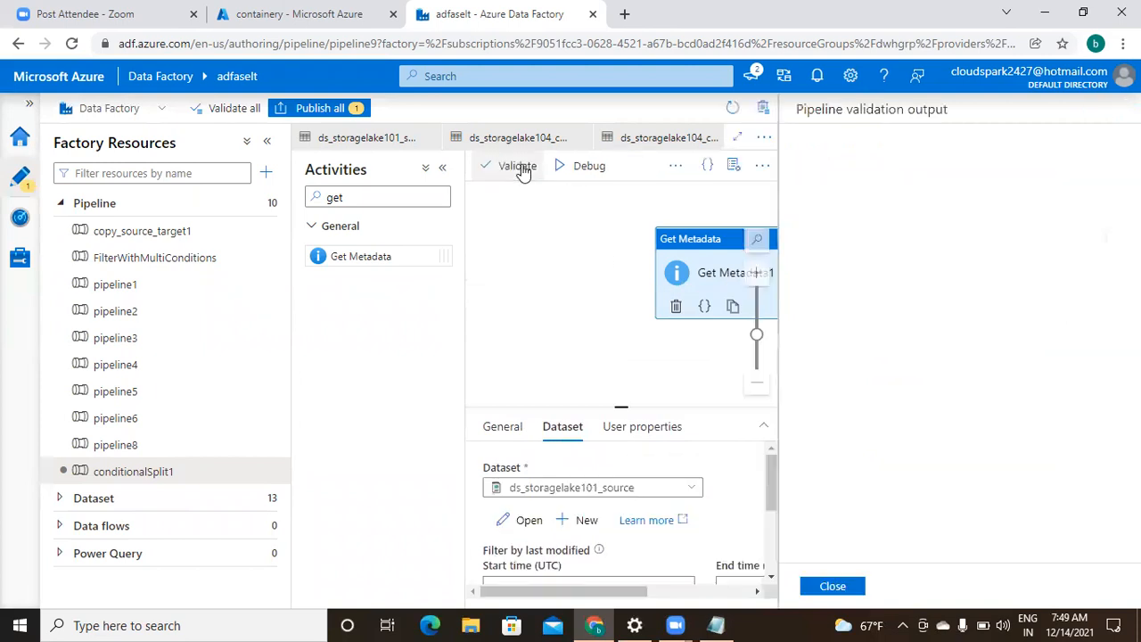
{"action": "left_click", "coordinate": [832, 586]}
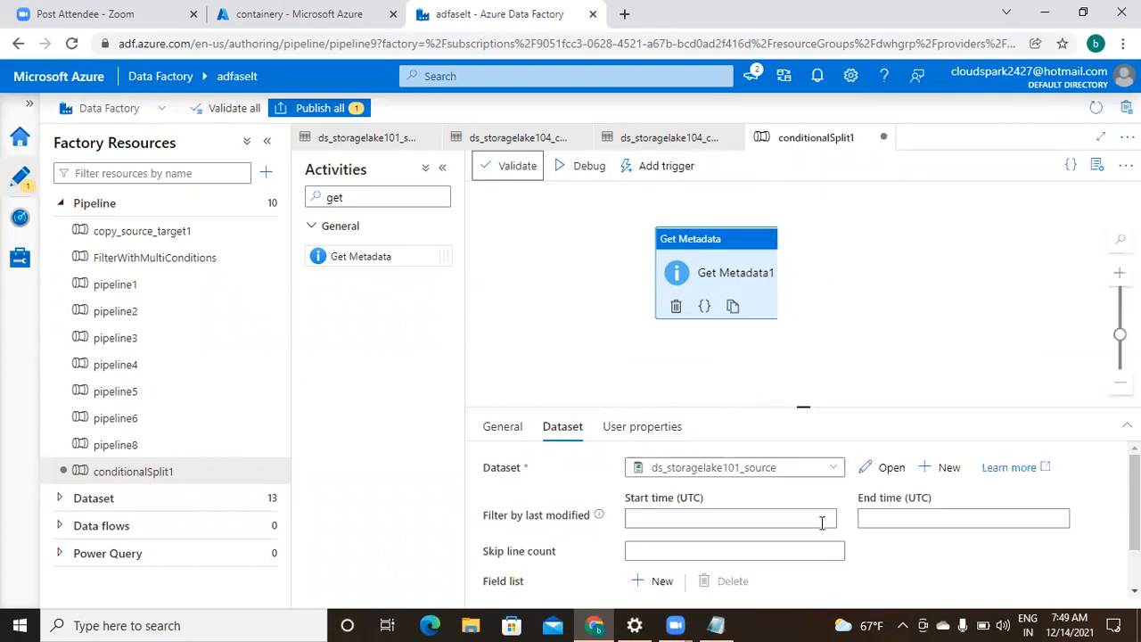
{"action": "left_click", "coordinate": [588, 167]}
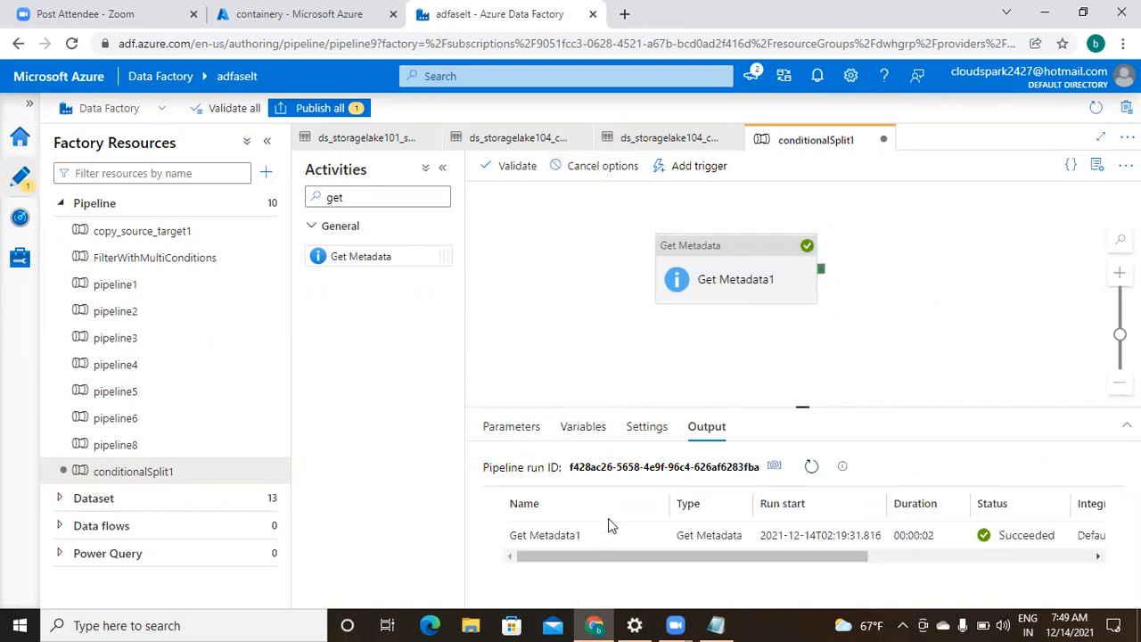
- Review Get Metadata1's run output full-page, listing files like adf_content.txt and b100.txt
{"action": "mouse_move", "coordinate": [588, 544]}
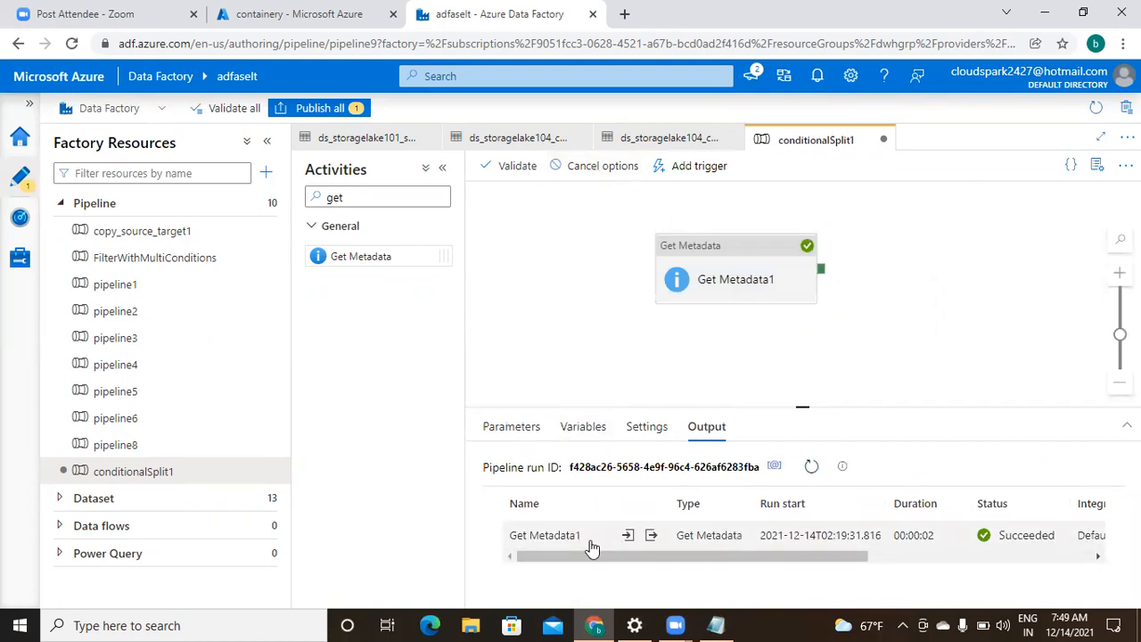
{"action": "left_click", "coordinate": [650, 536]}
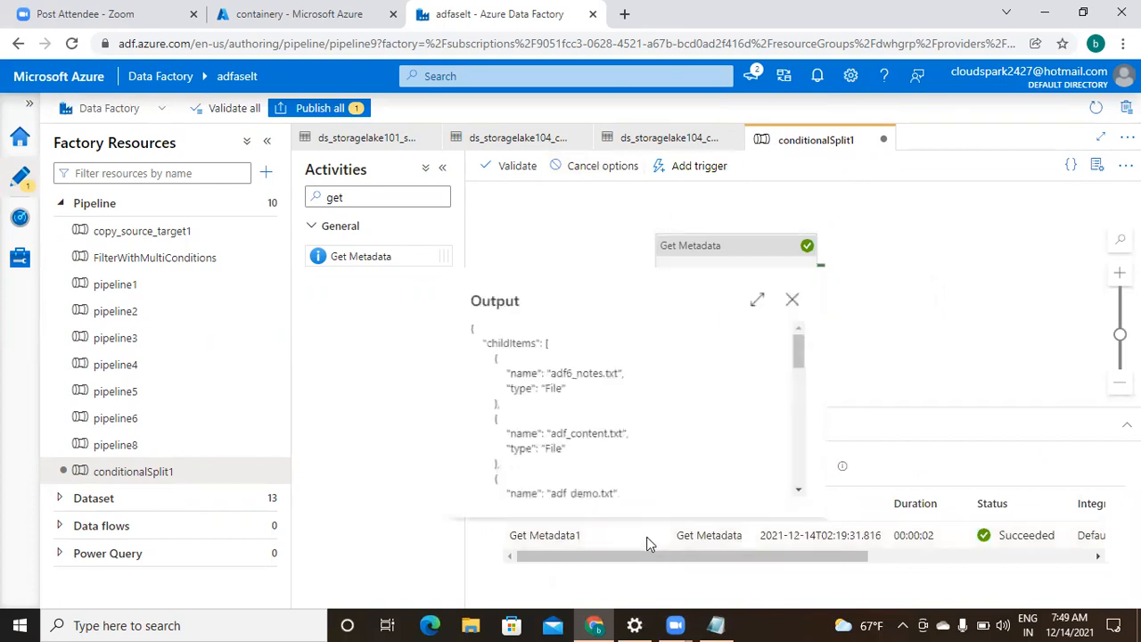
{"action": "left_click", "coordinate": [756, 303]}
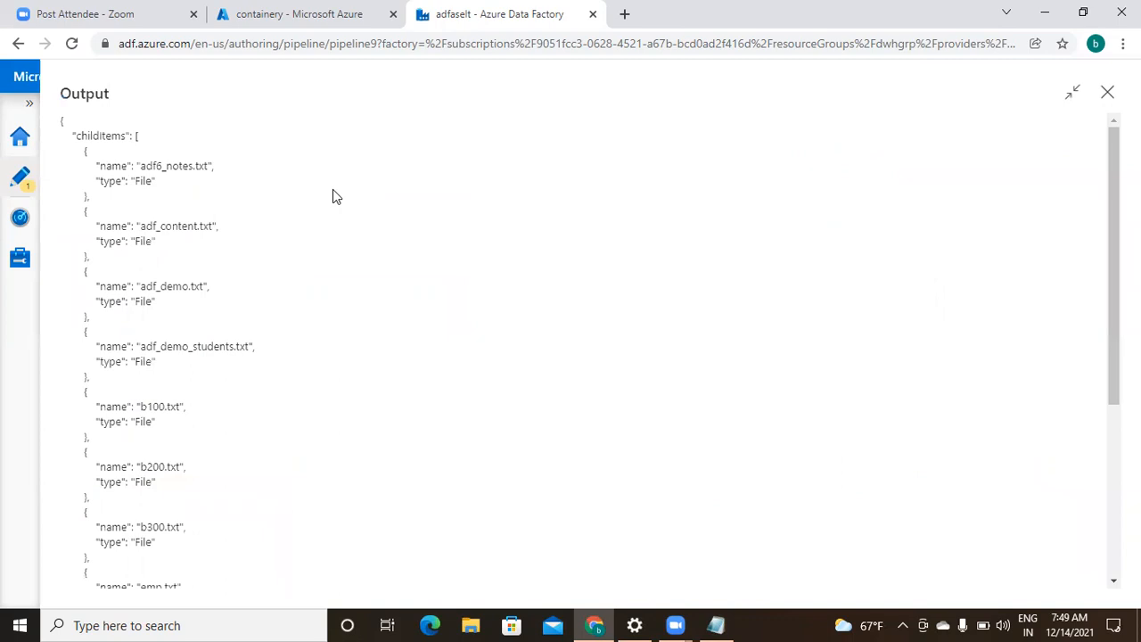
{"action": "left_click_drag", "start_coordinate": [76, 134], "coordinate": [116, 207]}
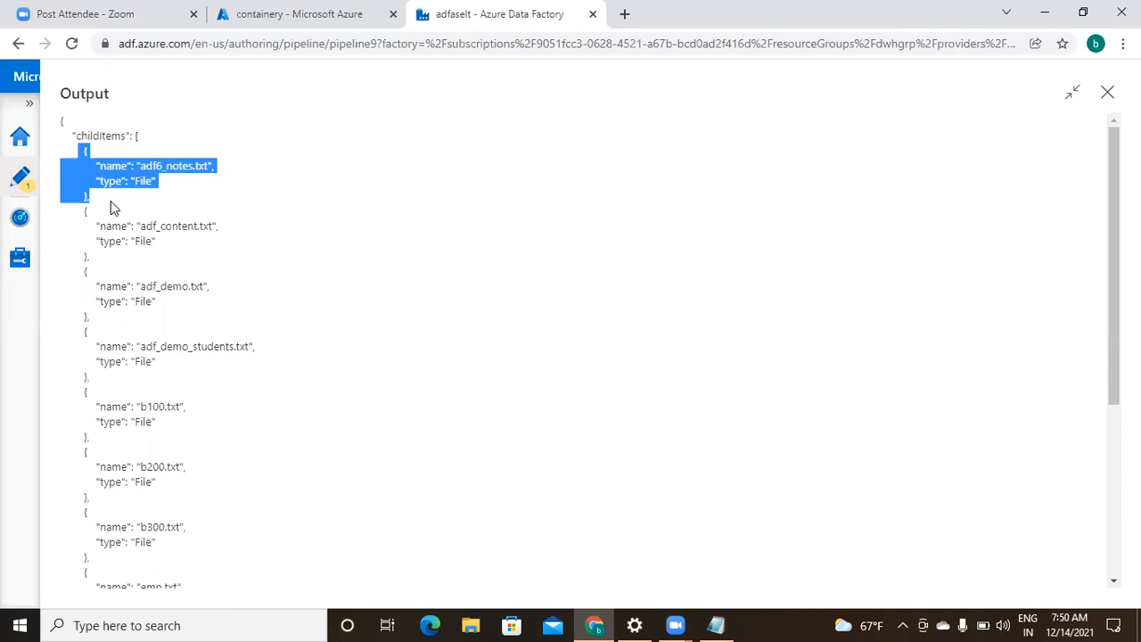
{"action": "key", "text": "Escape"}
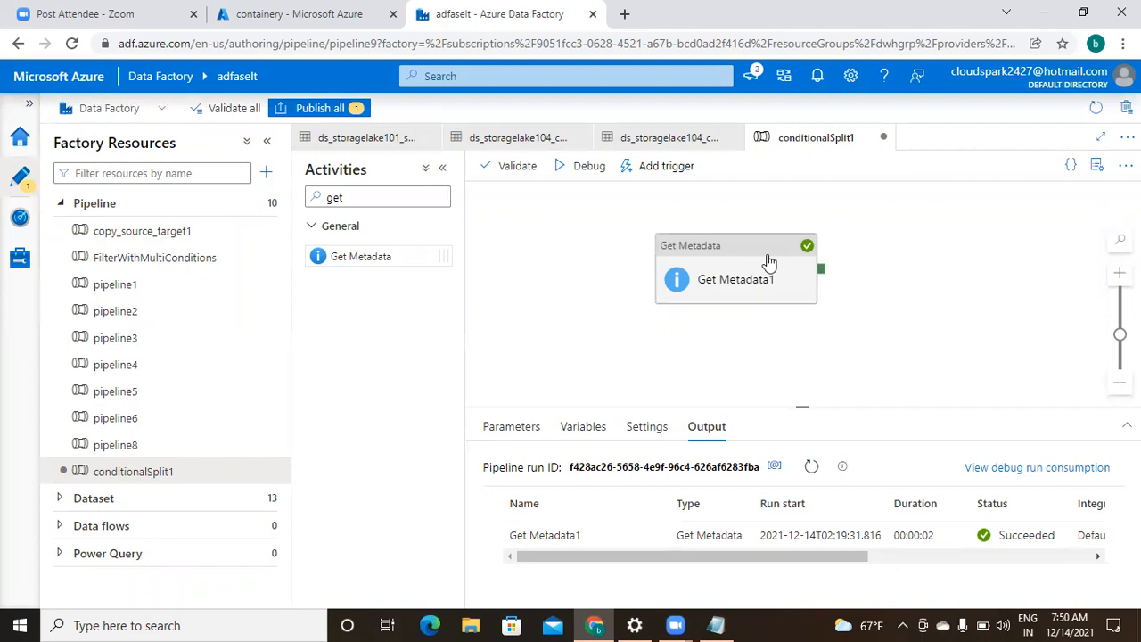
- Search 'filter' in Activities and place Filter activities on the canvas, Filter2 below Filter1
{"action": "left_click_drag", "start_coordinate": [769, 254], "coordinate": [593, 286]}
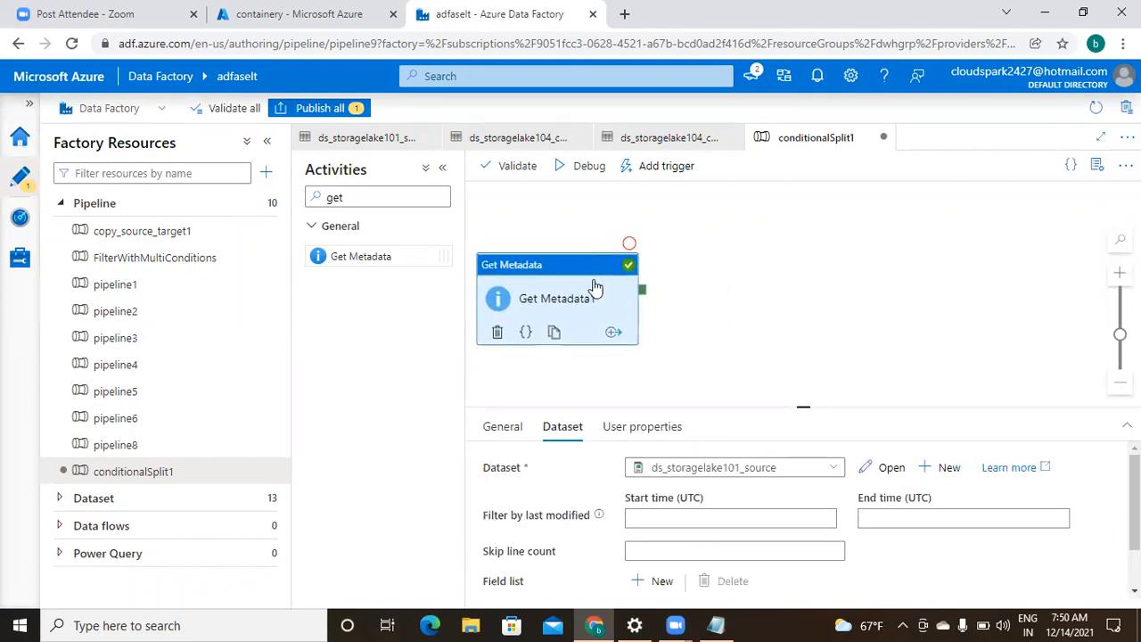
{"action": "left_click", "coordinate": [385, 196]}
{"action": "key", "text": "BackSpace"}
{"action": "key", "text": "BackSpace"}
{"action": "key", "text": "BackSpace"}
{"action": "type", "text": "fil"}
{"action": "type", "text": "ted"}
{"action": "key", "text": "BackSpace"}
{"action": "type", "text": "r"}
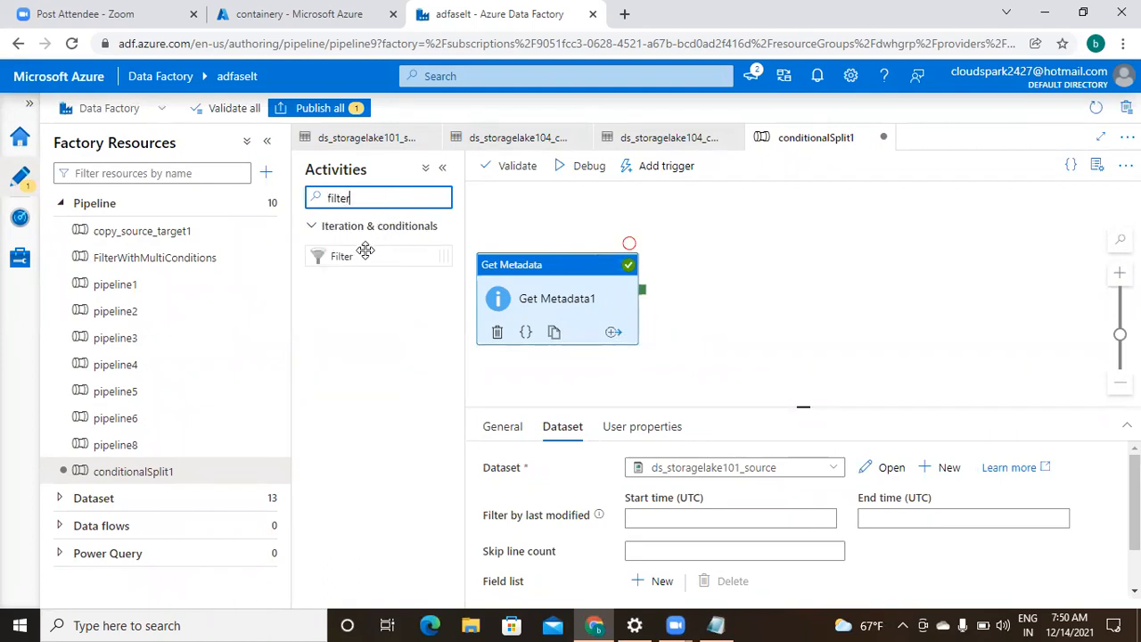
{"action": "left_click_drag", "start_coordinate": [365, 250], "coordinate": [760, 212]}
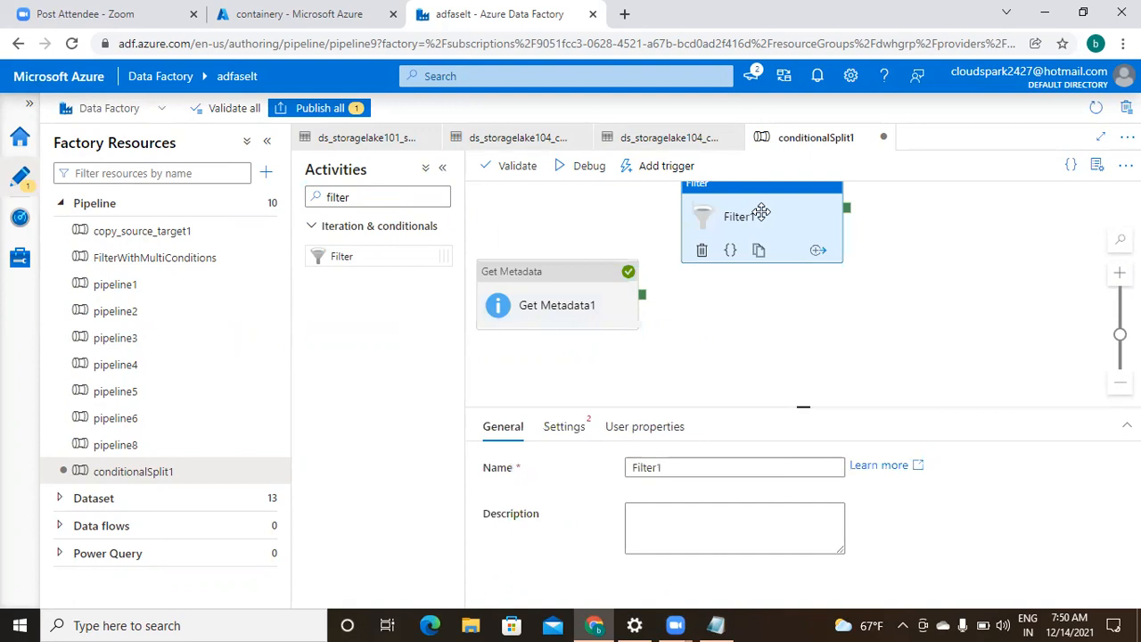
{"action": "left_click", "coordinate": [369, 194]}
{"action": "key", "text": "BackSpace"}
{"action": "key", "text": "BackSpace"}
{"action": "key", "text": "BackSpace"}
{"action": "key", "text": "BackSpace"}
{"action": "key", "text": "BackSpace"}
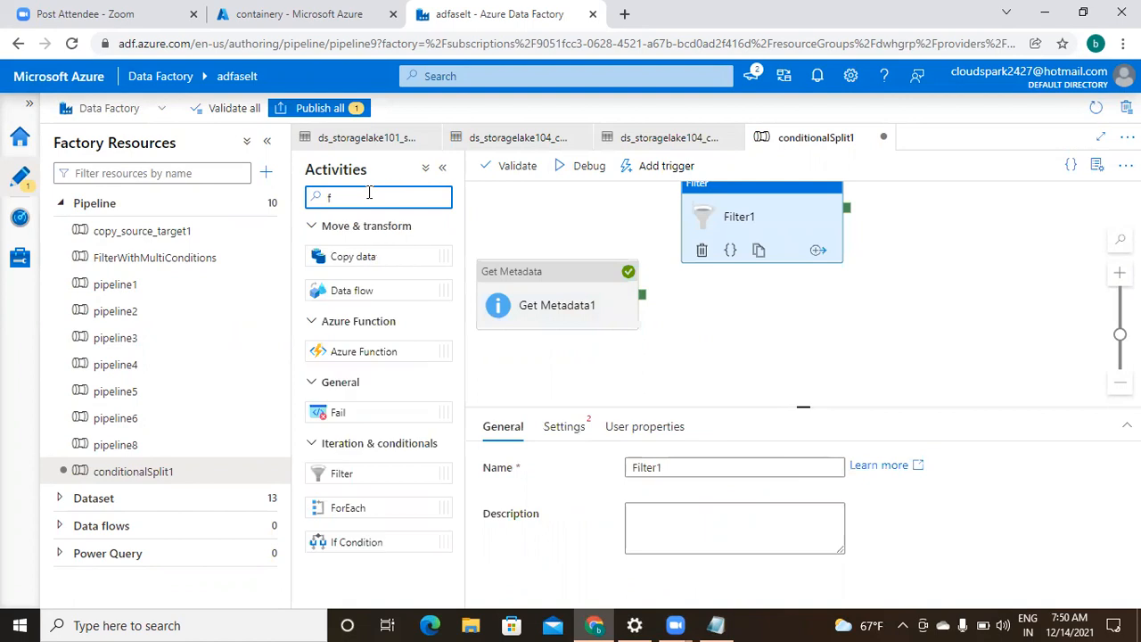
{"action": "key", "text": "BackSpace"}
{"action": "type", "text": "filter"}
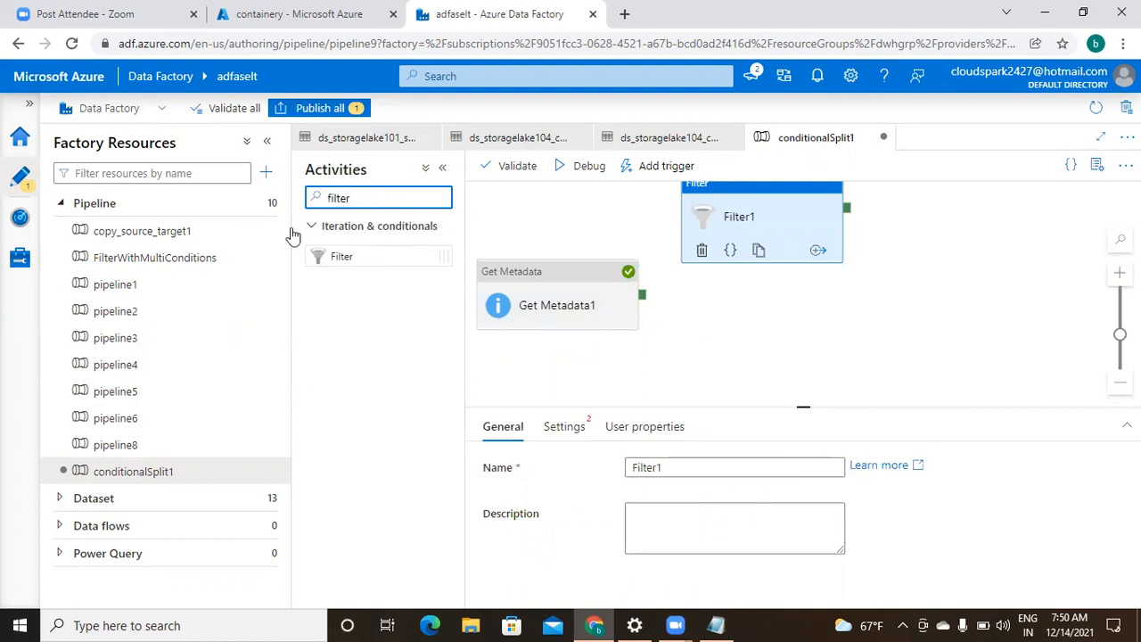
{"action": "left_click_drag", "start_coordinate": [367, 256], "coordinate": [772, 329]}
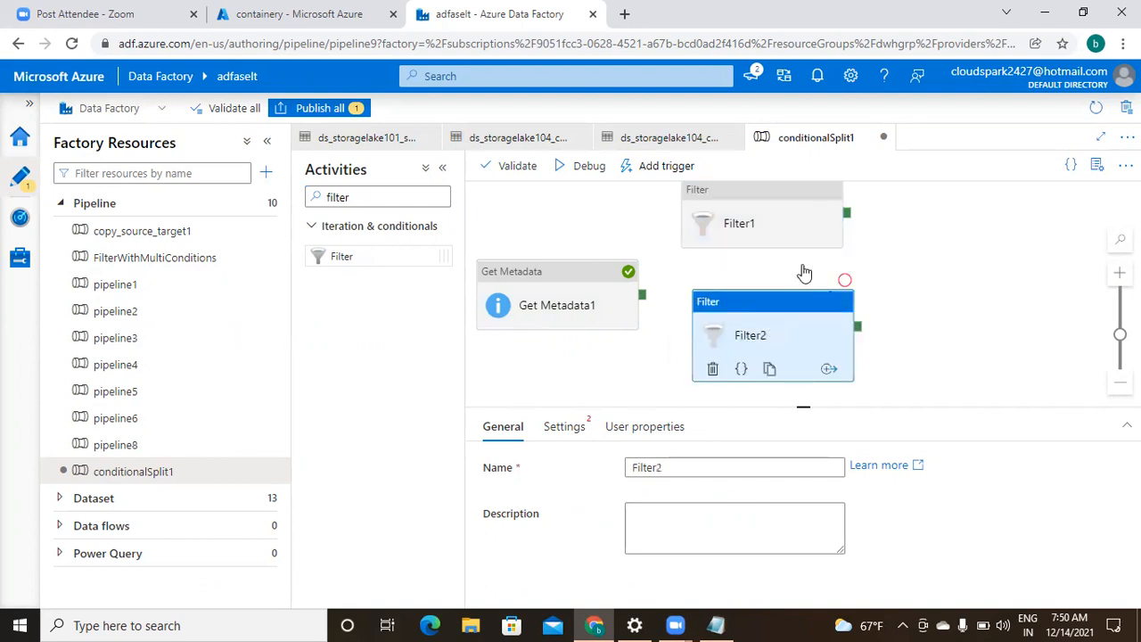
- Link Get Metadata1's success output to both Filter1 and Filter2
{"action": "left_click", "coordinate": [781, 223]}
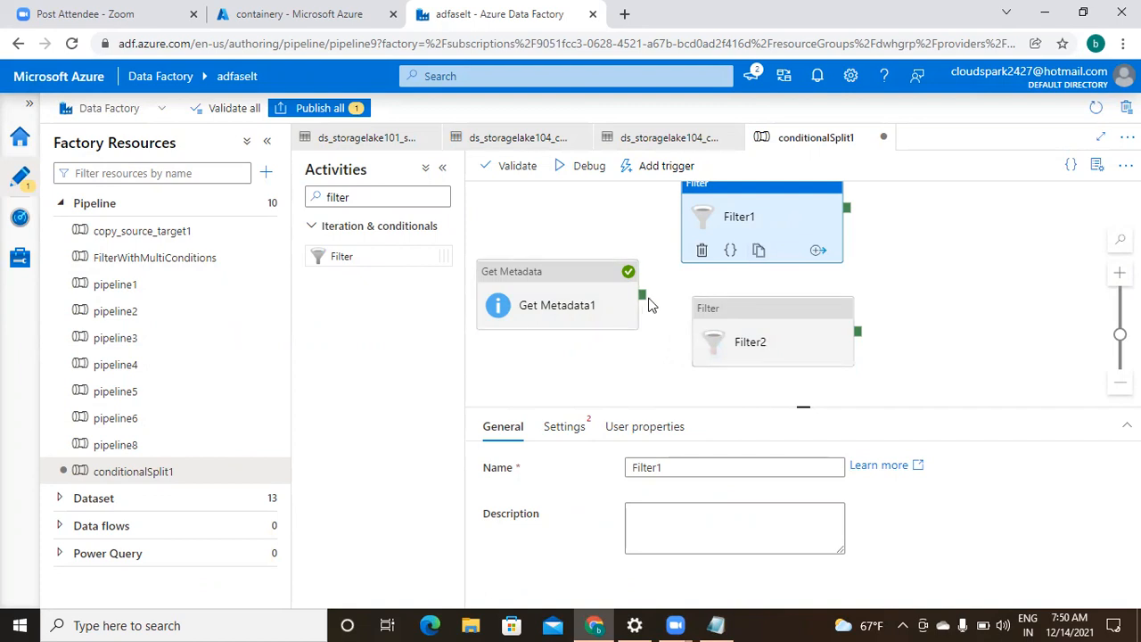
{"action": "left_click_drag", "start_coordinate": [647, 301], "coordinate": [636, 324]}
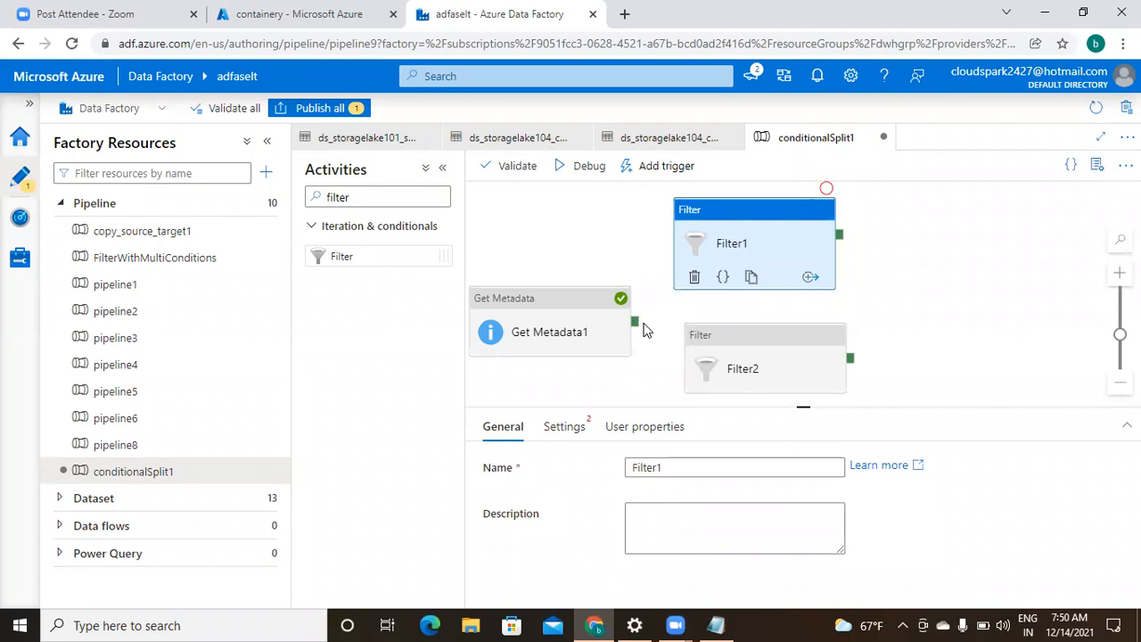
{"action": "left_click_drag", "start_coordinate": [635, 323], "coordinate": [686, 229]}
{"action": "left_click", "coordinate": [660, 345]}
{"action": "left_click_drag", "start_coordinate": [635, 322], "coordinate": [756, 382]}
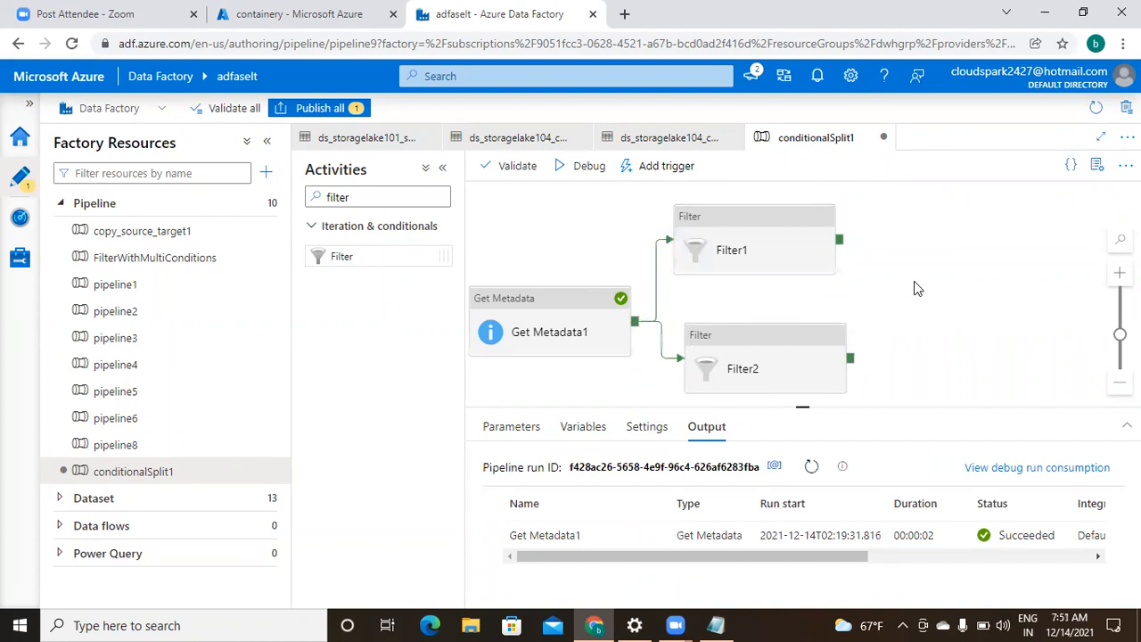
{"action": "left_click", "coordinate": [773, 249]}
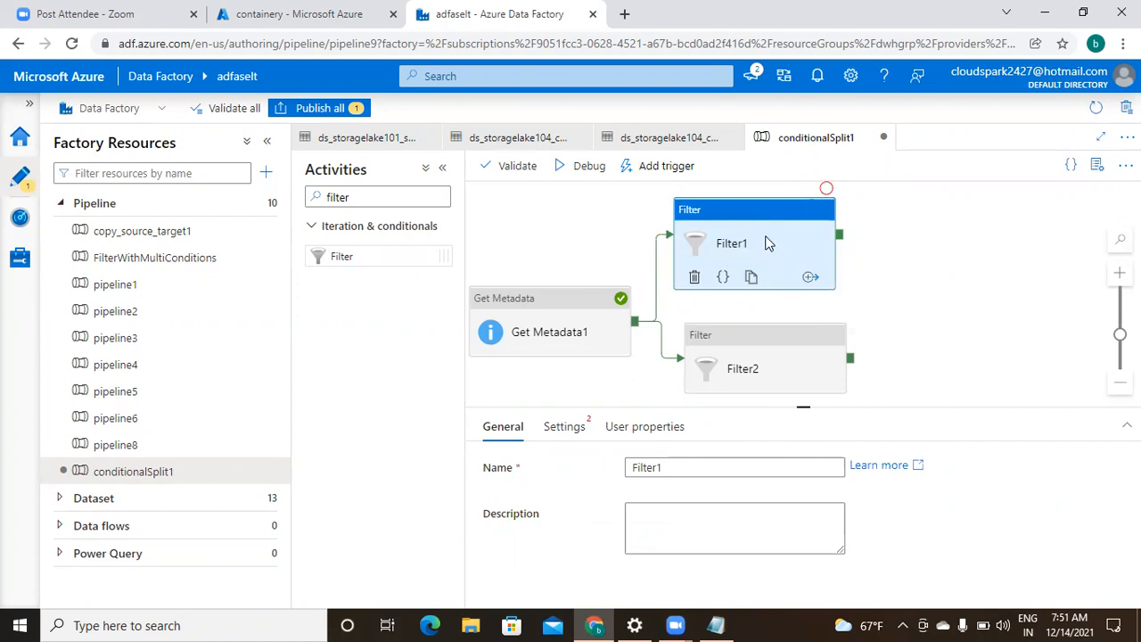
- Show Filter1's Settings and open the dynamic content editor for its Items field
{"action": "left_click", "coordinate": [578, 433]}
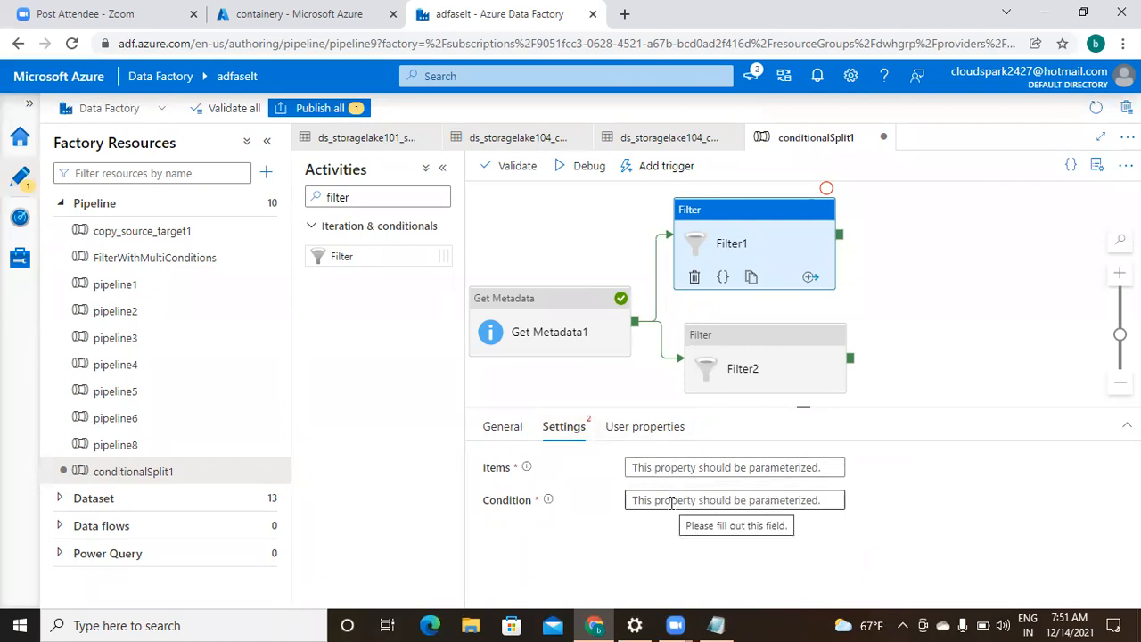
{"action": "left_click", "coordinate": [667, 467]}
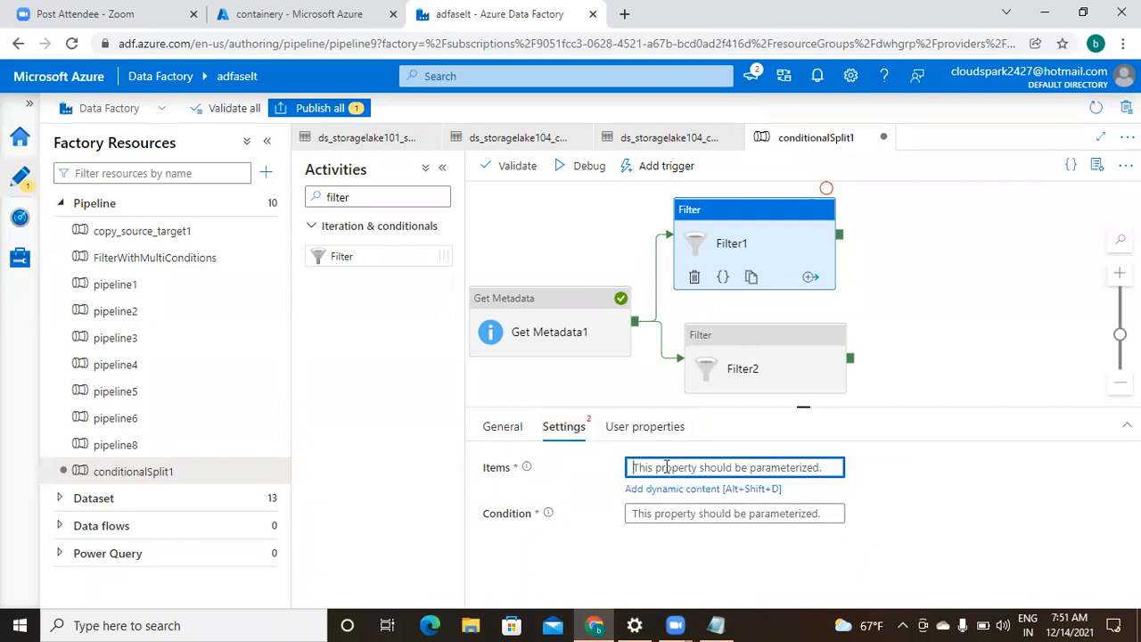
{"action": "left_click", "coordinate": [664, 514]}
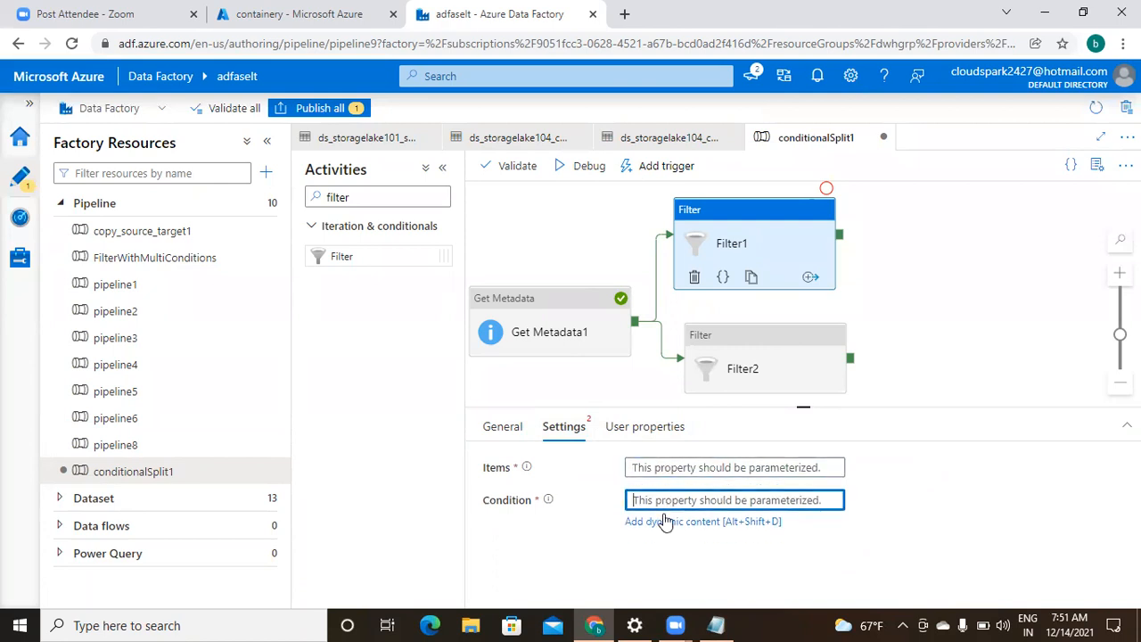
{"action": "left_click", "coordinate": [661, 467]}
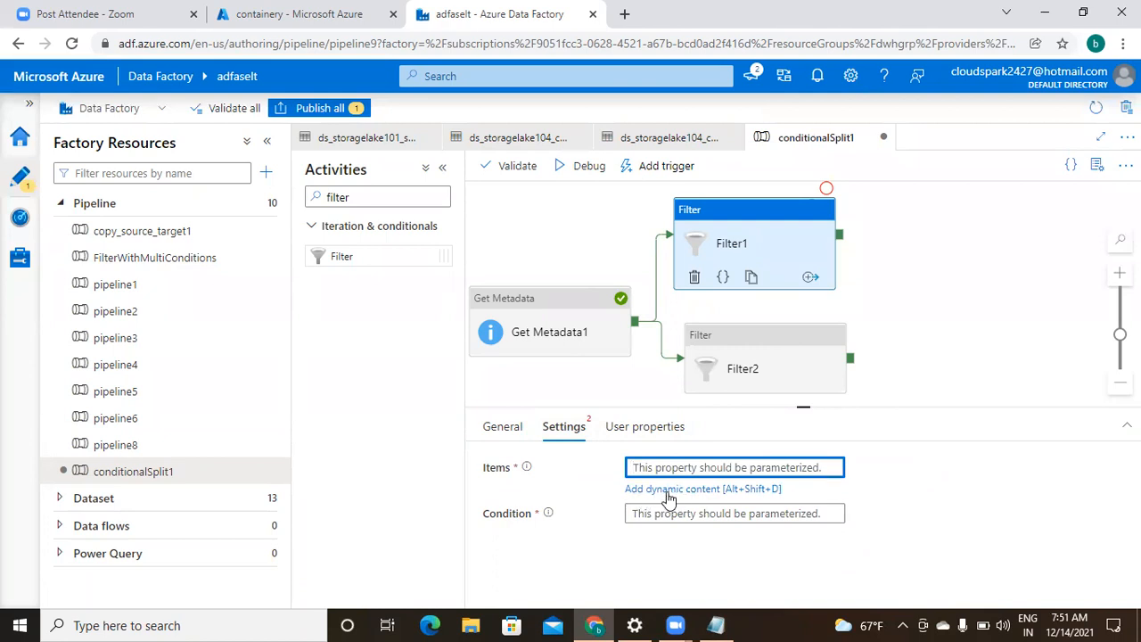
{"action": "left_click", "coordinate": [668, 490]}
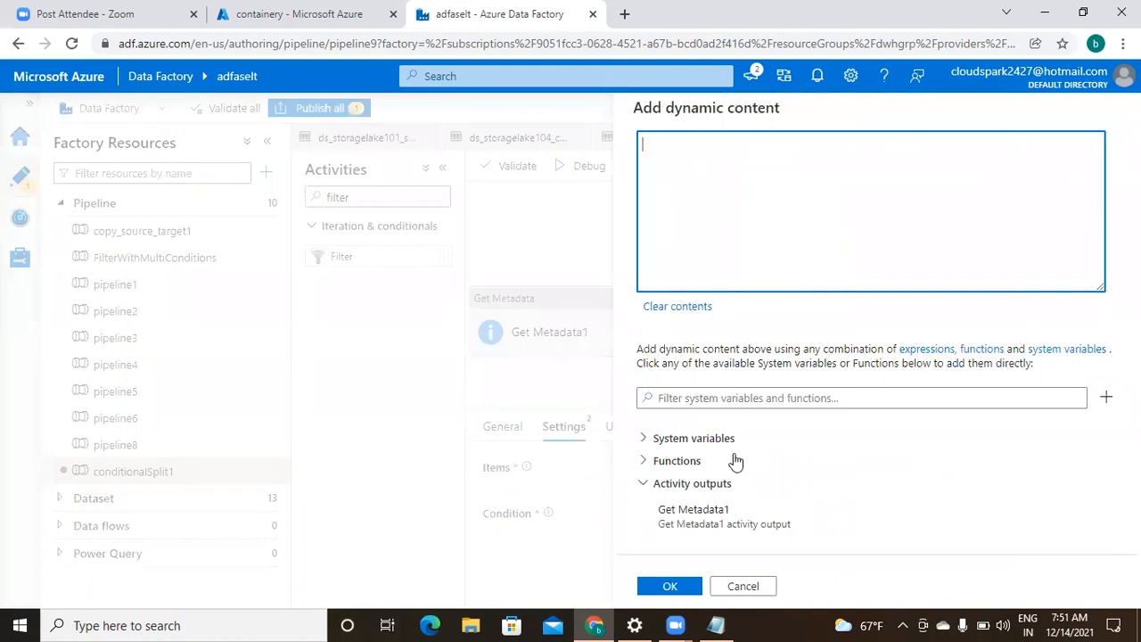
{"action": "left_click", "coordinate": [722, 525]}
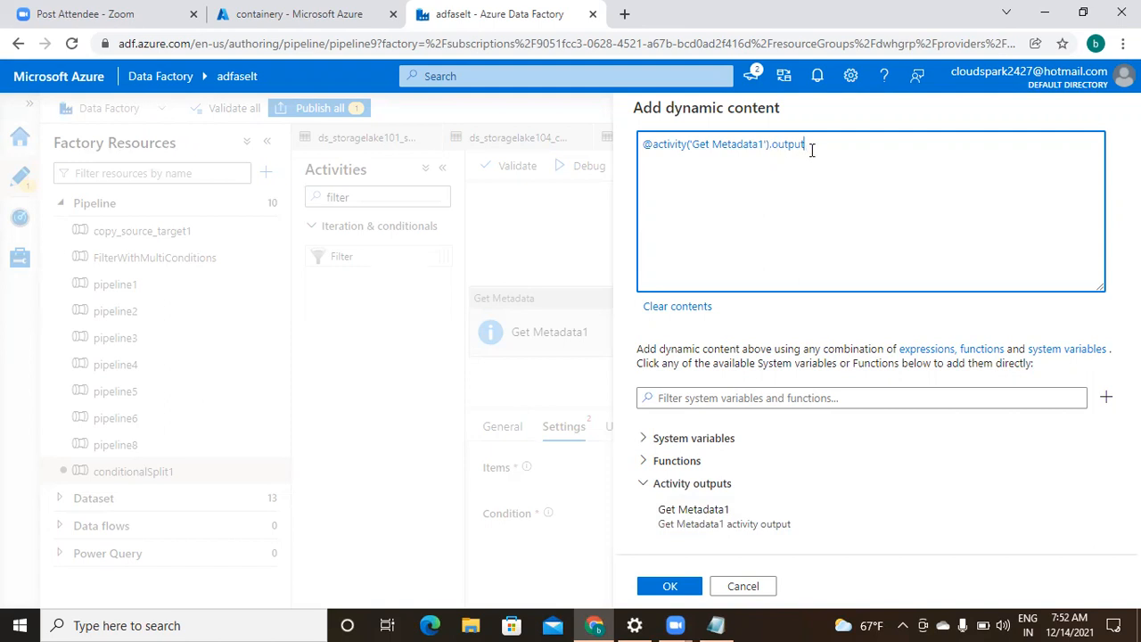
{"action": "key", "text": "shift+Left"}
{"action": "key", "text": "shift+Left"}
{"action": "key", "text": "shift+Left"}
{"action": "key", "text": "shift+Left"}
{"action": "key", "text": "shift+Left"}
{"action": "key", "text": "shift+Left"}
{"action": "key", "text": "shift+Left"}
{"action": "key", "text": "shift+Left"}
{"action": "key", "text": "shift+Left"}
{"action": "key", "text": "shift+Left"}
{"action": "key", "text": "shift+Left"}
{"action": "key", "text": "shift+Left"}
{"action": "key", "text": "shift+Left"}
{"action": "key", "text": "shift+Left"}
{"action": "key", "text": "shift+Left"}
{"action": "key", "text": "shift+Left"}
{"action": "key", "text": "shift+Left"}
{"action": "key", "text": "shift+Left"}
{"action": "key", "text": "shift+Left"}
{"action": "key", "text": "shift+Left"}
{"action": "key", "text": "shift+Left"}
{"action": "key", "text": "shift+Left"}
{"action": "key", "text": "shift+Left"}
{"action": "key", "text": "shift+Left"}
{"action": "key", "text": "shift+Left"}
{"action": "key", "text": "shift+Left"}
{"action": "key", "text": "shift+Left"}
{"action": "key", "text": "shift+Left"}
{"action": "key", "text": "shift+Left"}
{"action": "key", "text": "shift+Left"}
{"action": "key", "text": "shift+Left"}
{"action": "key", "text": "shift+Left"}
{"action": "key", "text": "shift+Left"}
{"action": "key", "text": "ctrl+c"}
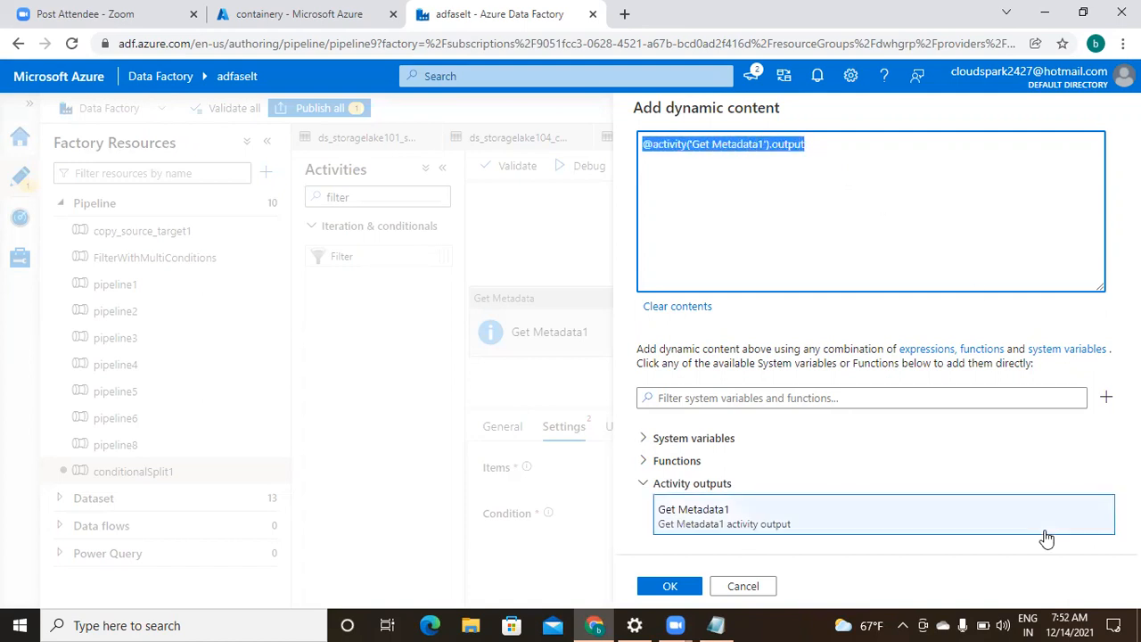
{"action": "left_click", "coordinate": [722, 624]}
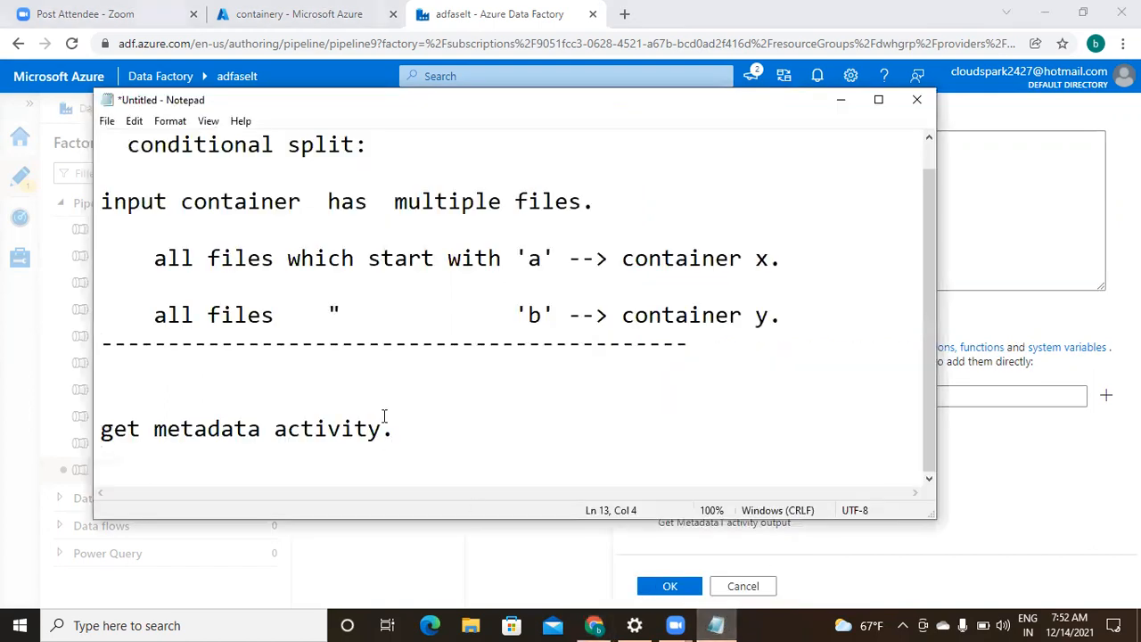
- Paste the expression in Notepad, append .childItems, and select the whole line
{"action": "key", "text": "ctrl+v"}
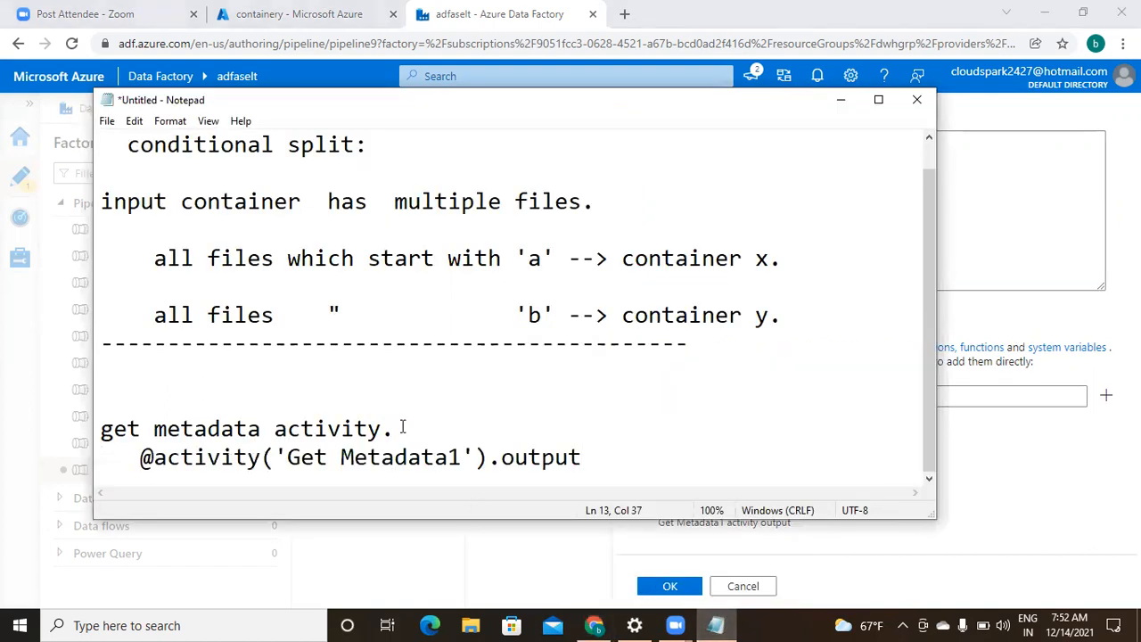
{"action": "type", "text": ".child"}
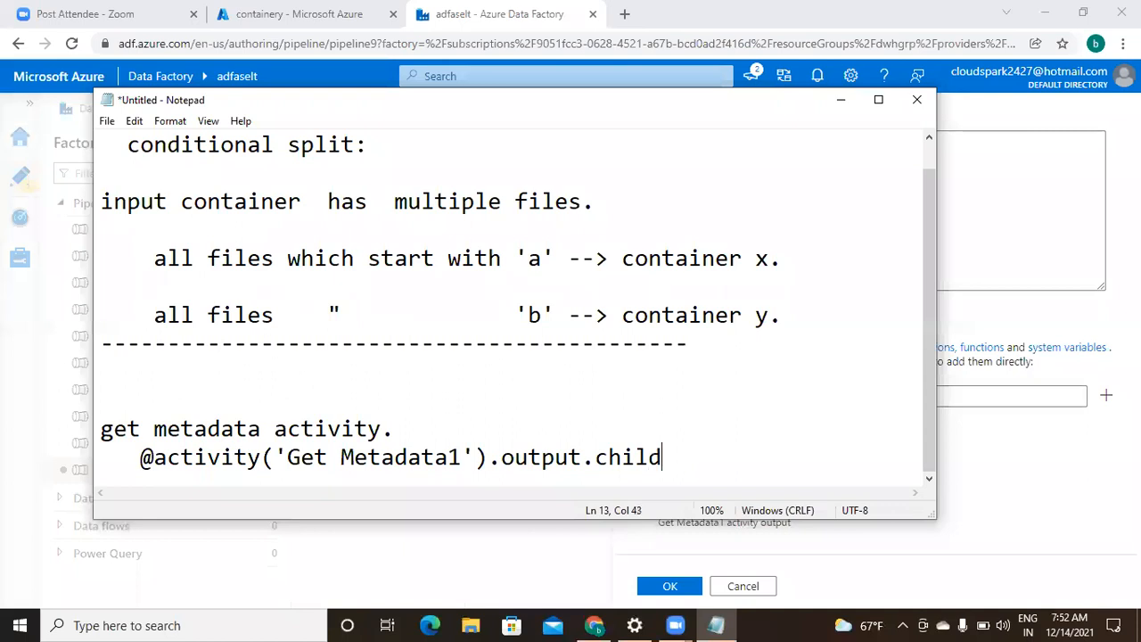
{"action": "type", "text": "Items"}
{"action": "key", "text": "shift+Left"}
{"action": "key", "text": "shift+Left"}
{"action": "key", "text": "shift+Left"}
{"action": "key", "text": "shift+Left"}
{"action": "key", "text": "shift+Left"}
{"action": "key", "text": "shift+Left"}
{"action": "key", "text": "shift+Left"}
{"action": "key", "text": "shift+Left"}
{"action": "key", "text": "shift+Left"}
{"action": "key", "text": "shift+Left"}
{"action": "key", "text": "shift+Left"}
{"action": "key", "text": "shift+Left"}
{"action": "key", "text": "shift+Left"}
{"action": "key", "text": "shift+Left"}
{"action": "key", "text": "shift+Left"}
{"action": "key", "text": "shift+Left"}
{"action": "key", "text": "shift+Left"}
{"action": "key", "text": "shift+Left"}
{"action": "key", "text": "shift+Left"}
{"action": "key", "text": "shift+Left"}
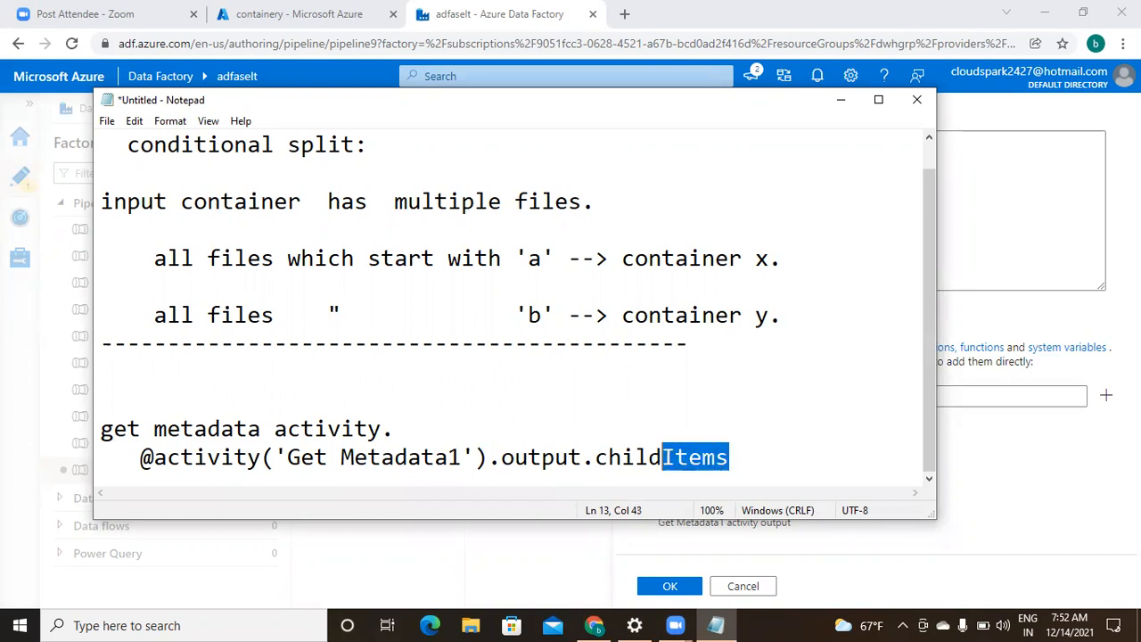
{"action": "key", "text": "shift+Left"}
{"action": "key", "text": "shift+Left"}
{"action": "key", "text": "shift+Left"}
{"action": "key", "text": "shift+Left"}
{"action": "key", "text": "shift+Left"}
{"action": "key", "text": "shift+Left"}
{"action": "key", "text": "shift+Left"}
{"action": "key", "text": "shift+Left"}
{"action": "key", "text": "shift+Left"}
{"action": "key", "text": "ctrl+c"}
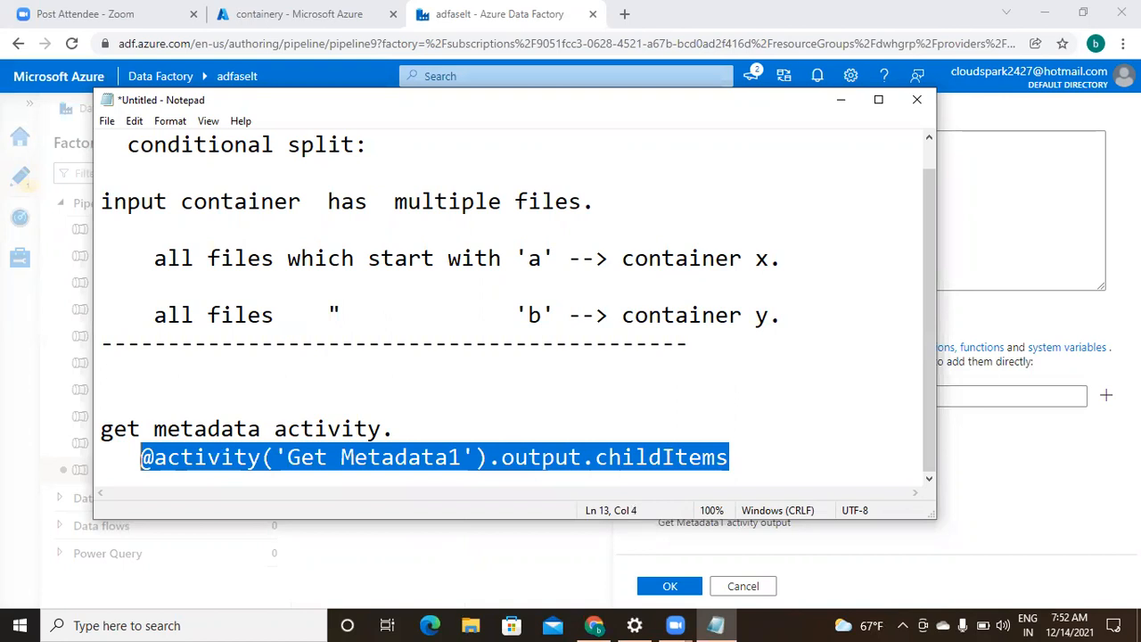
{"action": "left_click", "coordinate": [972, 214]}
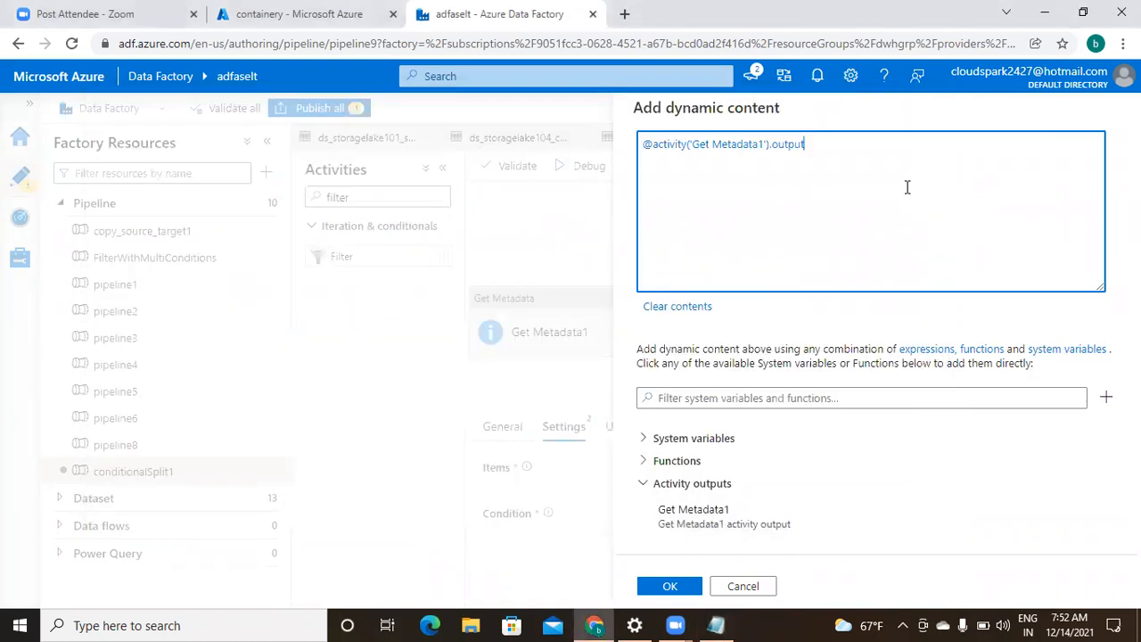
{"action": "key", "text": "ctrl+a"}
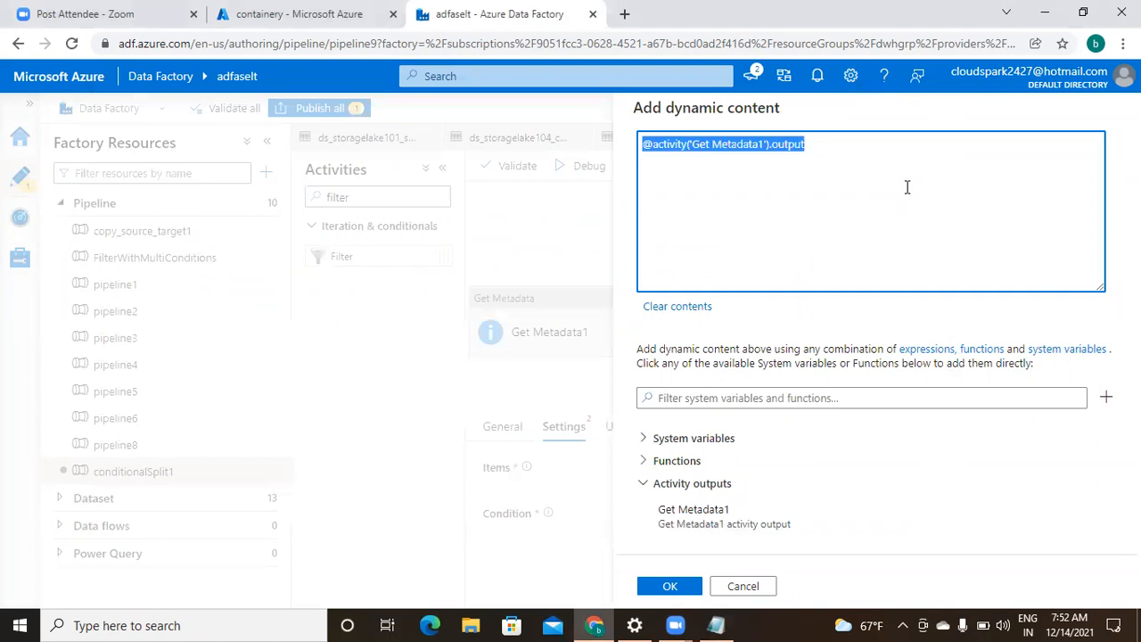
{"action": "key", "text": "ctrl+v"}
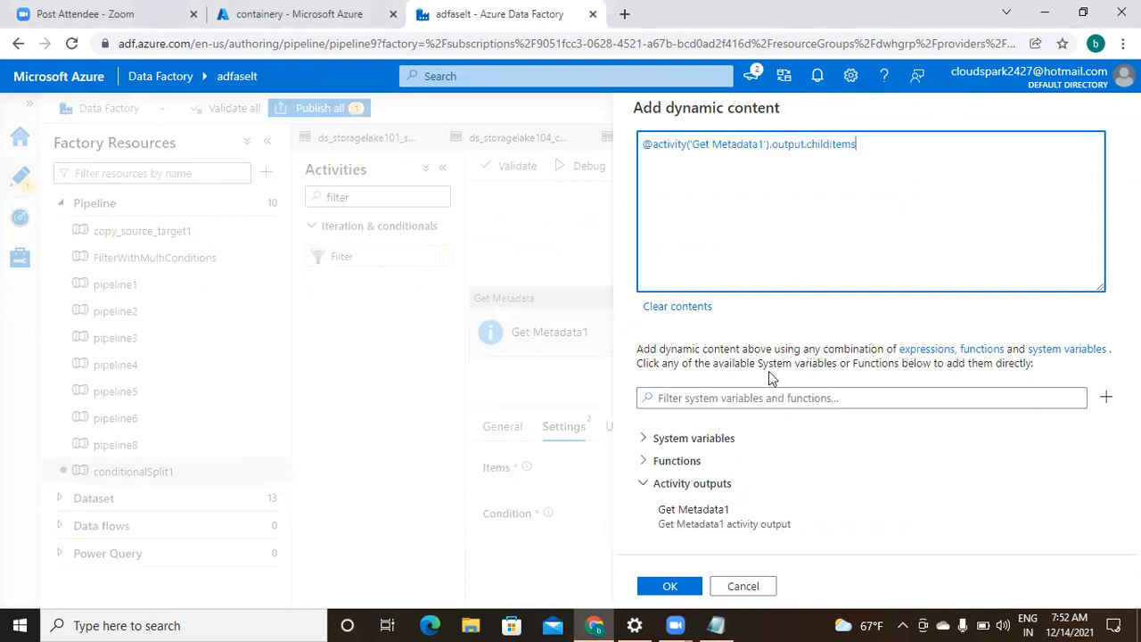
{"action": "left_click", "coordinate": [669, 587]}
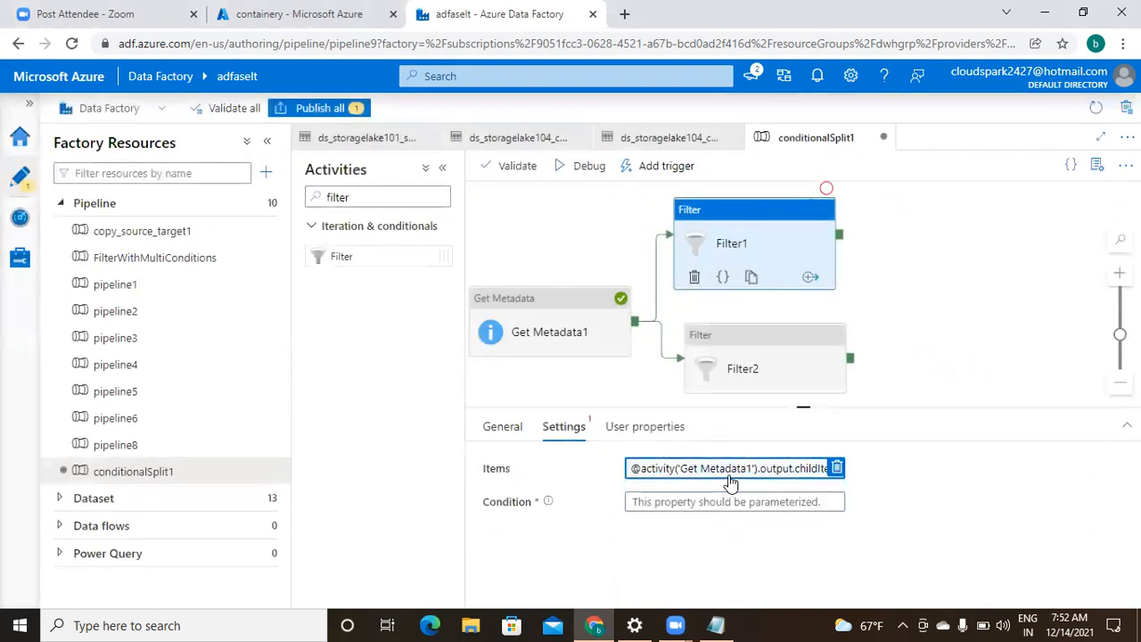
- Open the dynamic content editor for Filter1's Condition property
{"action": "left_click", "coordinate": [705, 502]}
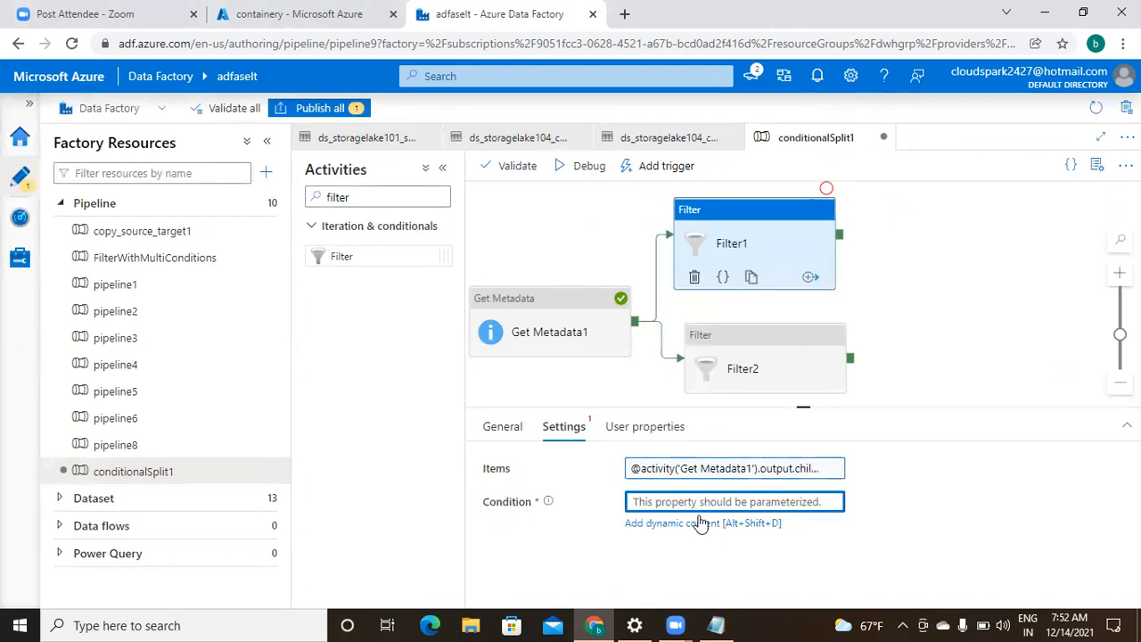
{"action": "left_click", "coordinate": [700, 524]}
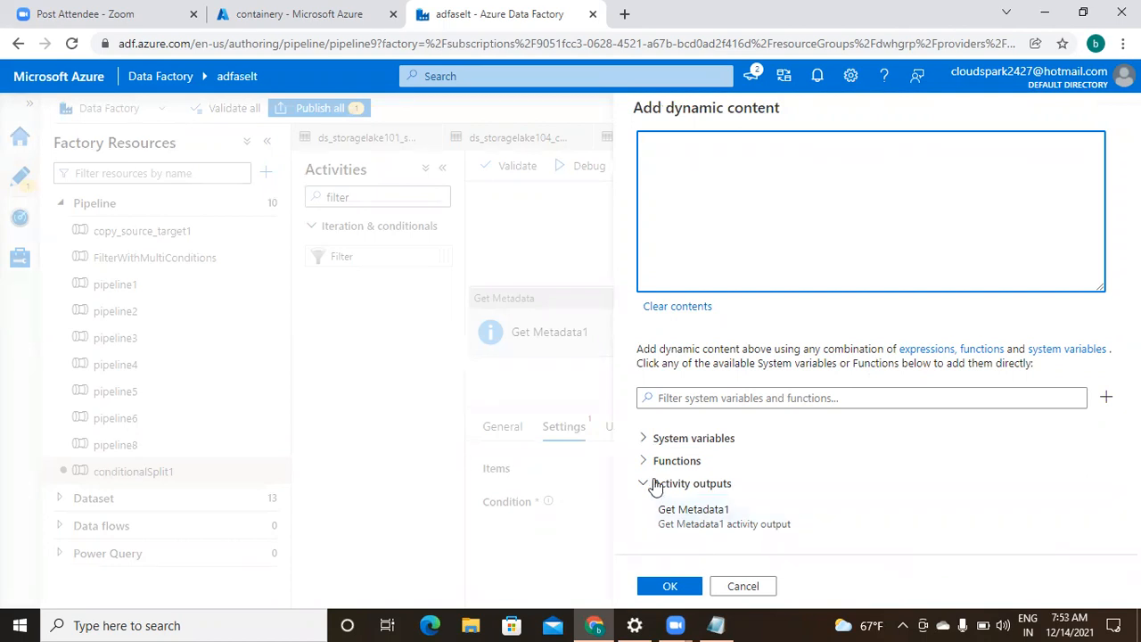
{"action": "left_click", "coordinate": [714, 624]}
- Write a 'childItems : [' line in Notepad below the copied expression
{"action": "left_click", "coordinate": [739, 453]}
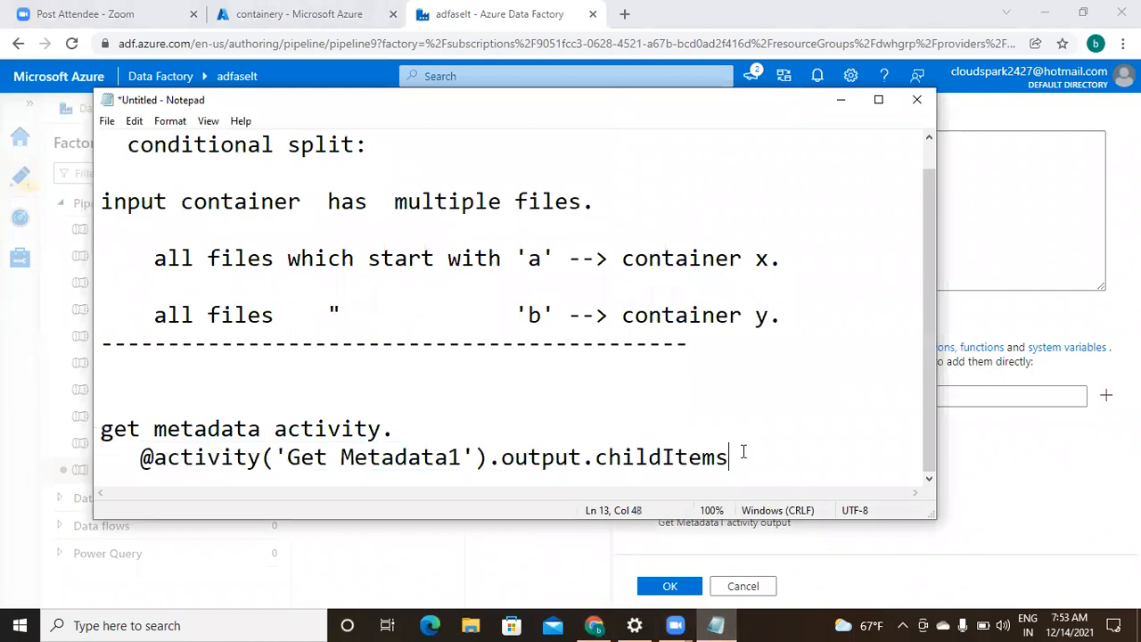
{"action": "key", "text": "Return"}
{"action": "key", "text": "Return"}
{"action": "key", "text": "Return"}
{"action": "key", "text": "Return"}
{"action": "key", "text": "BackSpace"}
{"action": "key", "text": "BackSpace"}
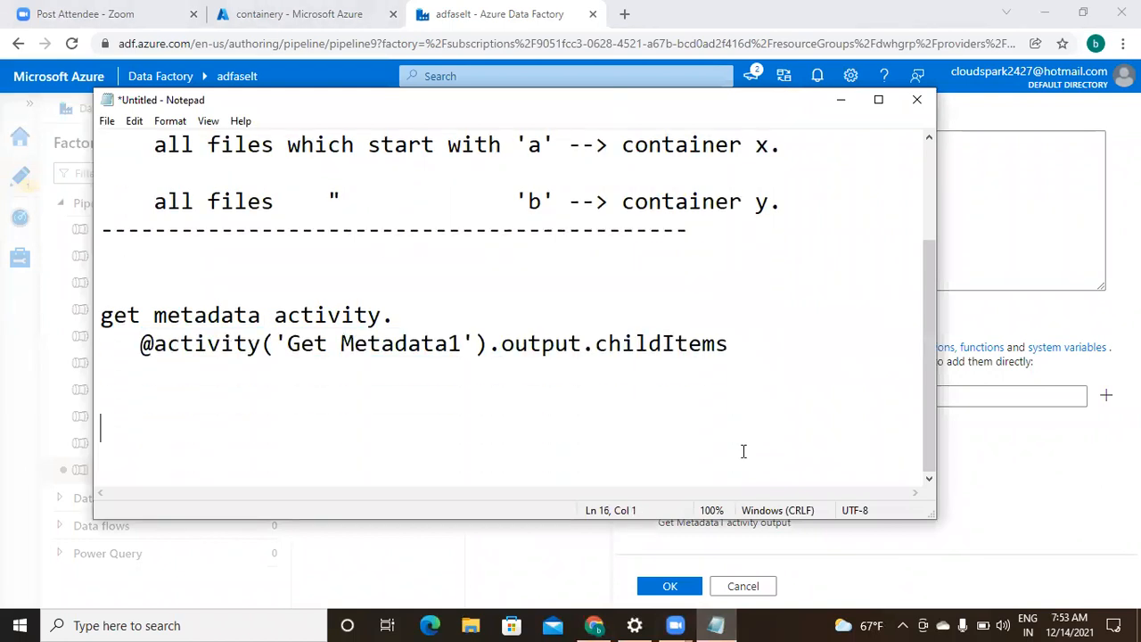
{"action": "type", "text": "chile"}
{"action": "key", "text": "BackSpace"}
{"action": "type", "text": "d"}
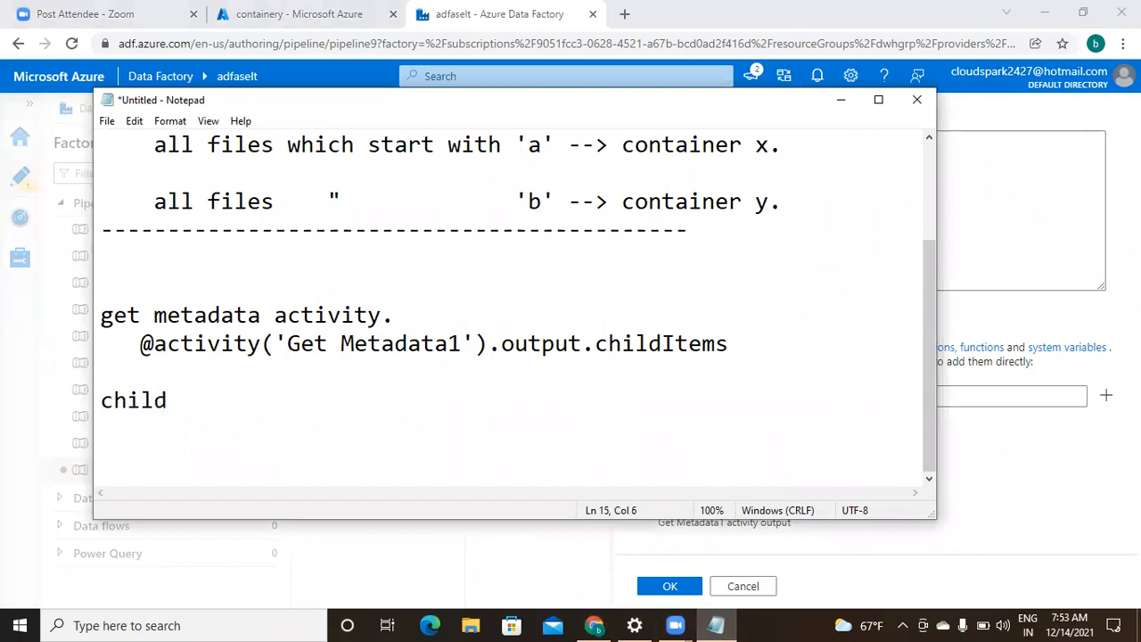
{"action": "type", "text": "Items"}
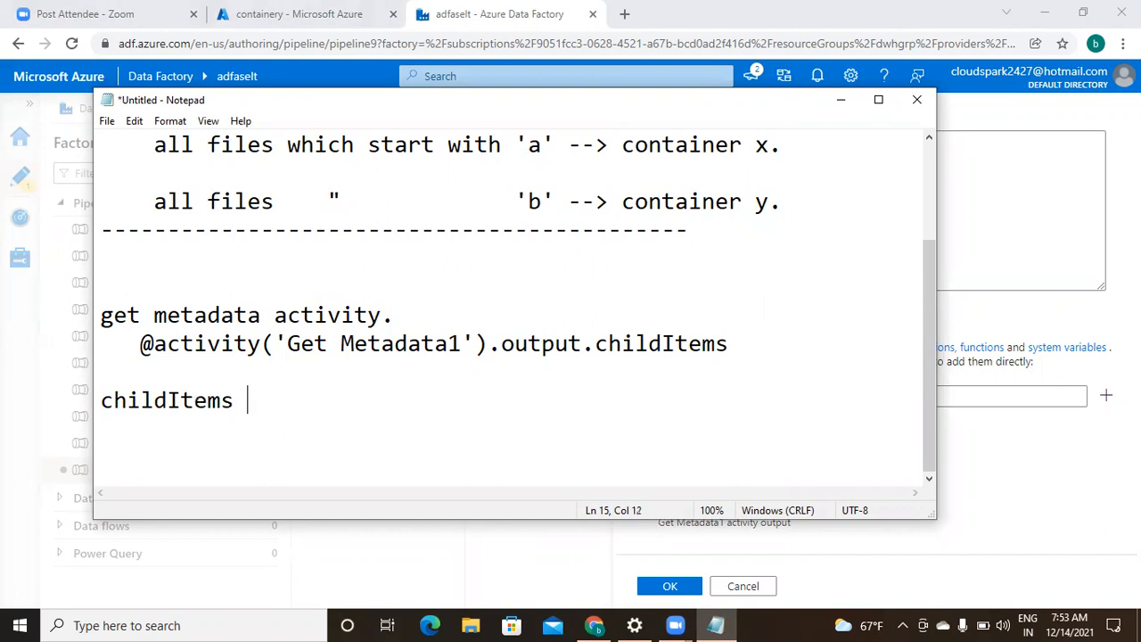
{"action": "type", "text": " \" ["}
{"action": "key", "text": "Return"}
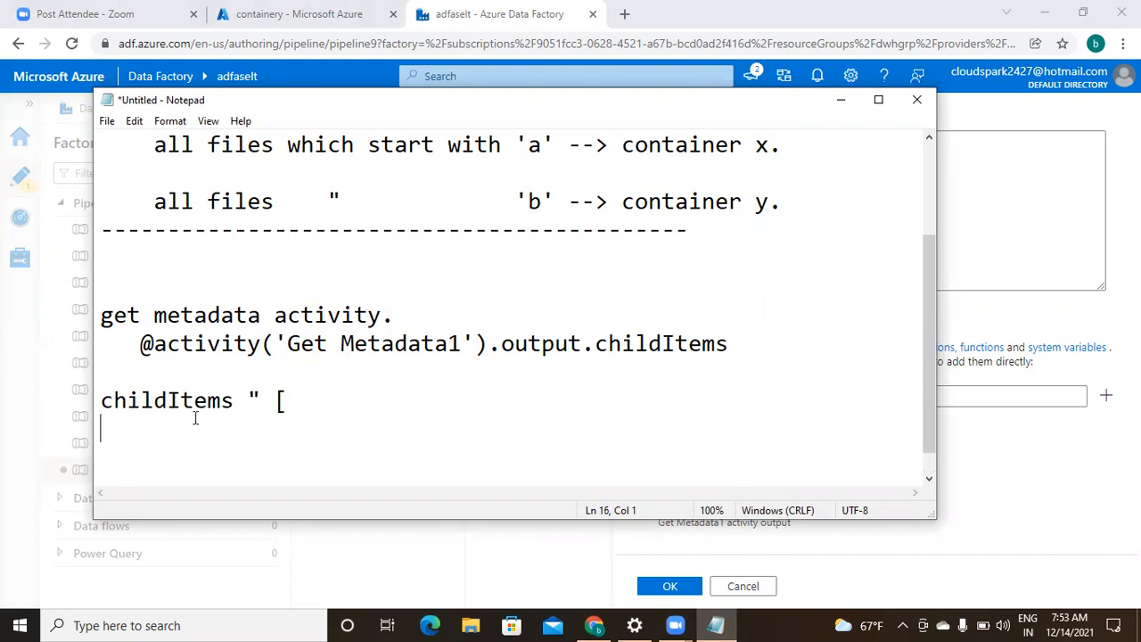
{"action": "left_click", "coordinate": [259, 398]}
{"action": "key", "text": "BackSpace"}
{"action": "type", "text": ":"}
{"action": "key", "text": "Down"}
- Add a { name: type } object block under it, then start a new line with item()
{"action": "type", "text": "{"}
{"action": "key", "text": "Return"}
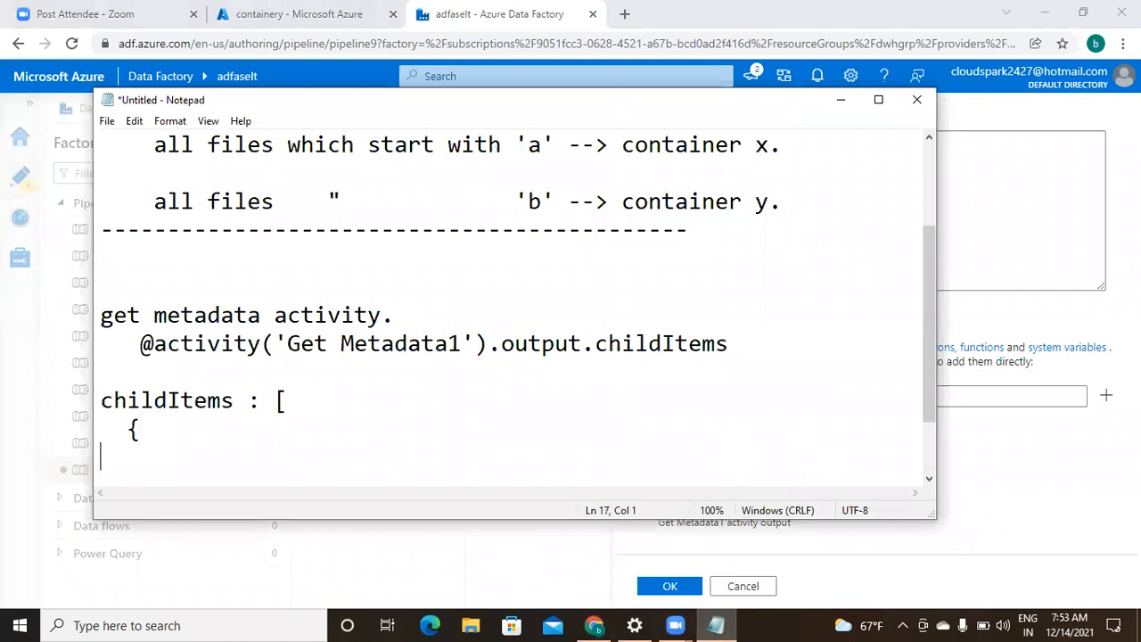
{"action": "key", "text": "Return"}
{"action": "type", "text": "}"}
{"action": "key", "text": "Up"}
{"action": "type", "text": "ite"}
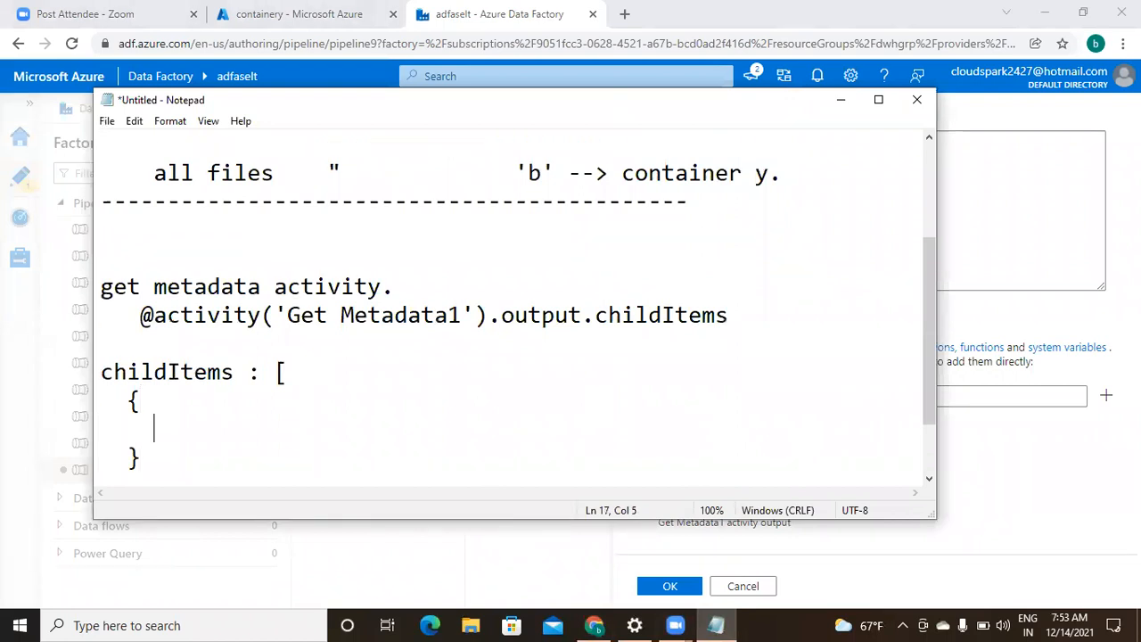
{"action": "type", "text": "m:"}
{"action": "key", "text": "BackSpace"}
{"action": "key", "text": "BackSpace"}
{"action": "key", "text": "BackSpace"}
{"action": "key", "text": "BackSpace"}
{"action": "key", "text": "BackSpace"}
{"action": "type", "text": "name:"}
{"action": "key", "text": "Return"}
{"action": "key", "text": "BackSpace"}
{"action": "type", "text": "type"}
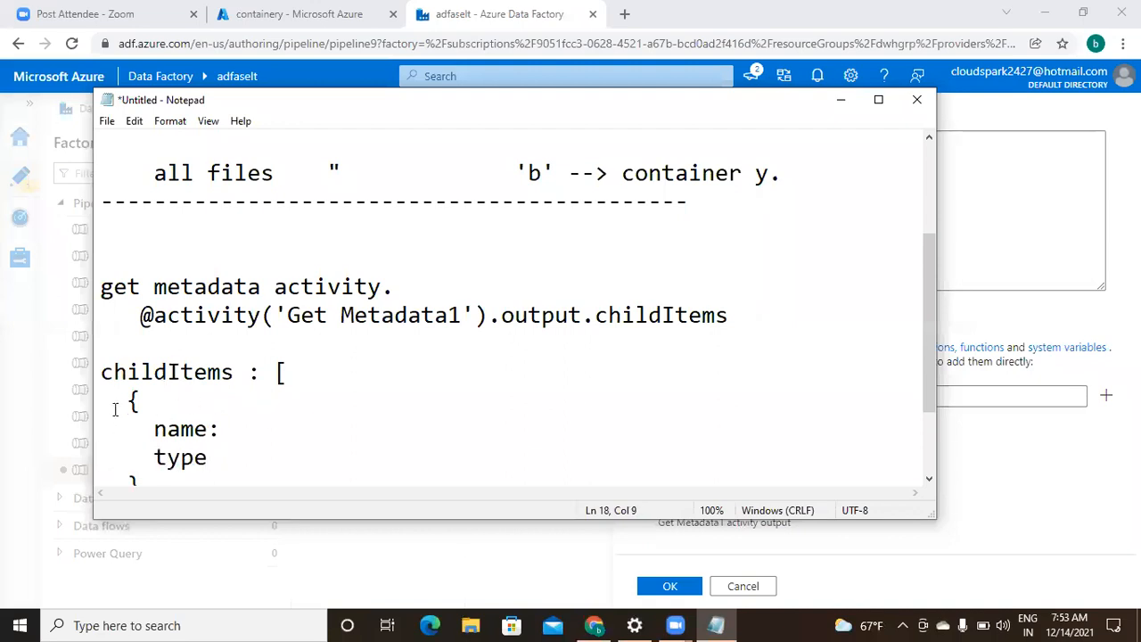
{"action": "left_click_drag", "start_coordinate": [126, 402], "coordinate": [168, 412]}
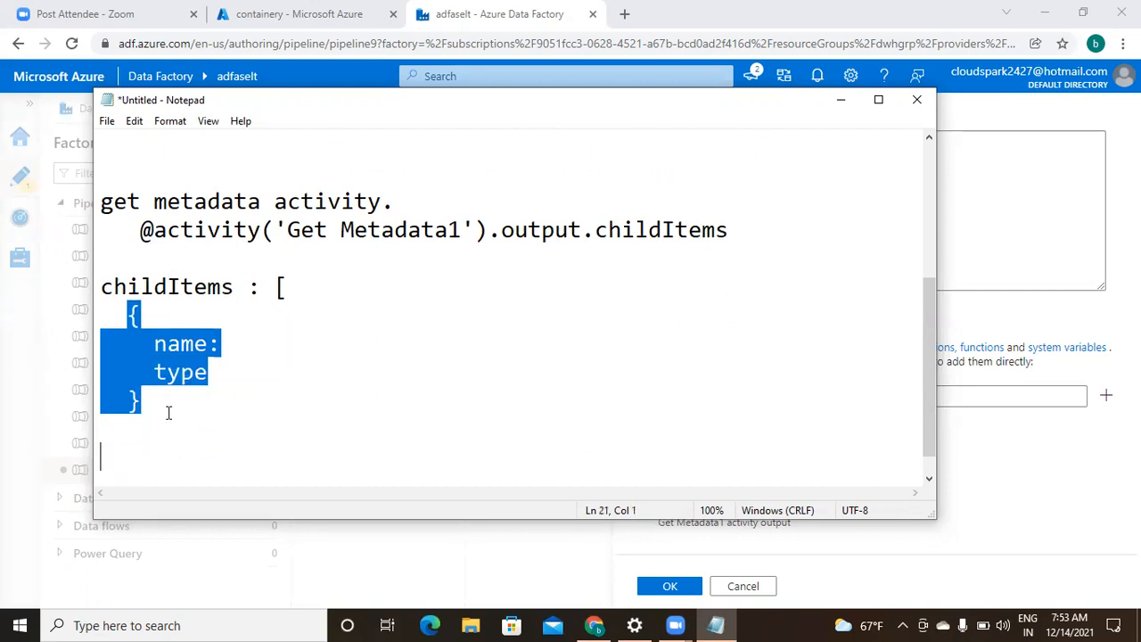
{"action": "left_click", "coordinate": [252, 403]}
{"action": "key", "text": "Return"}
{"action": "key", "text": "Return"}
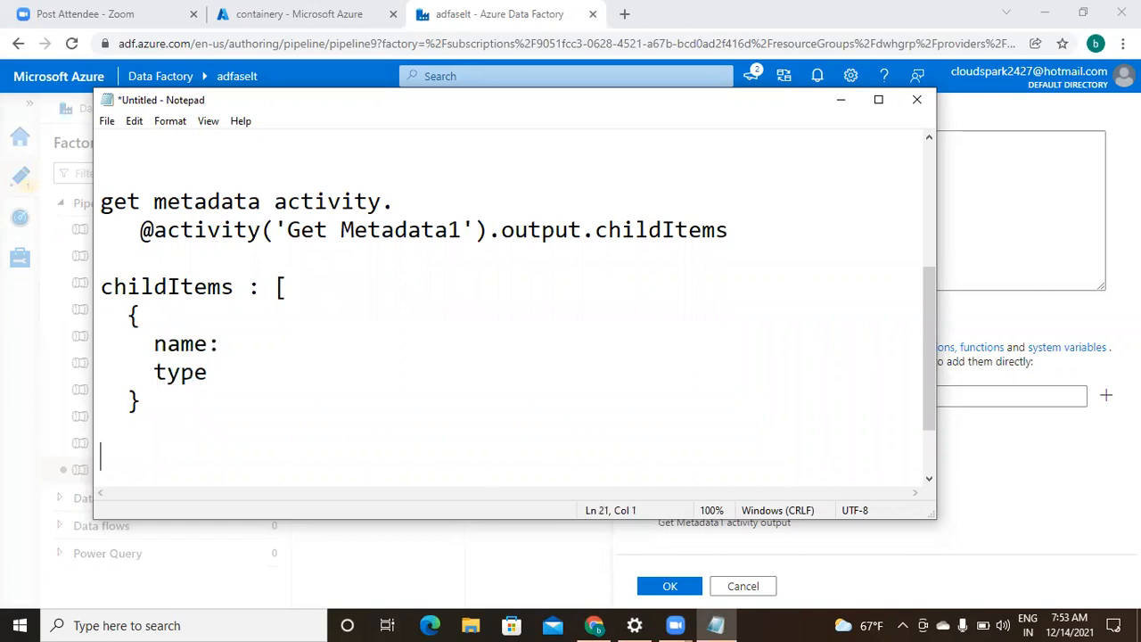
{"action": "type", "text": "item()"}
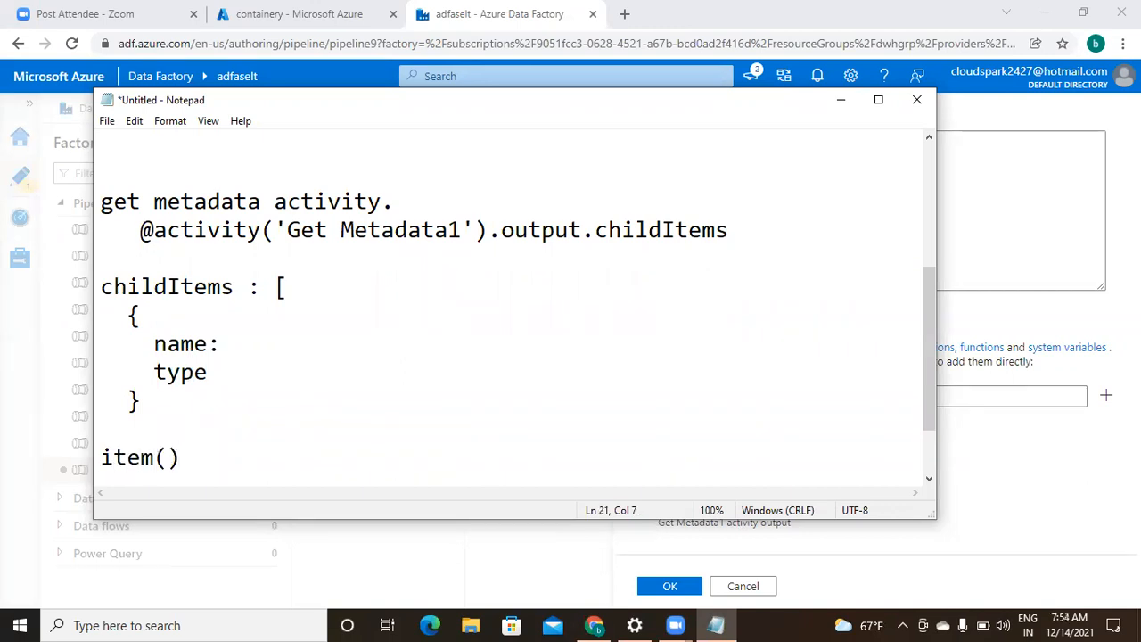
- Extend the line to item().name and prefix it with an @ sign
{"action": "left_click_drag", "start_coordinate": [153, 343], "coordinate": [180, 344]}
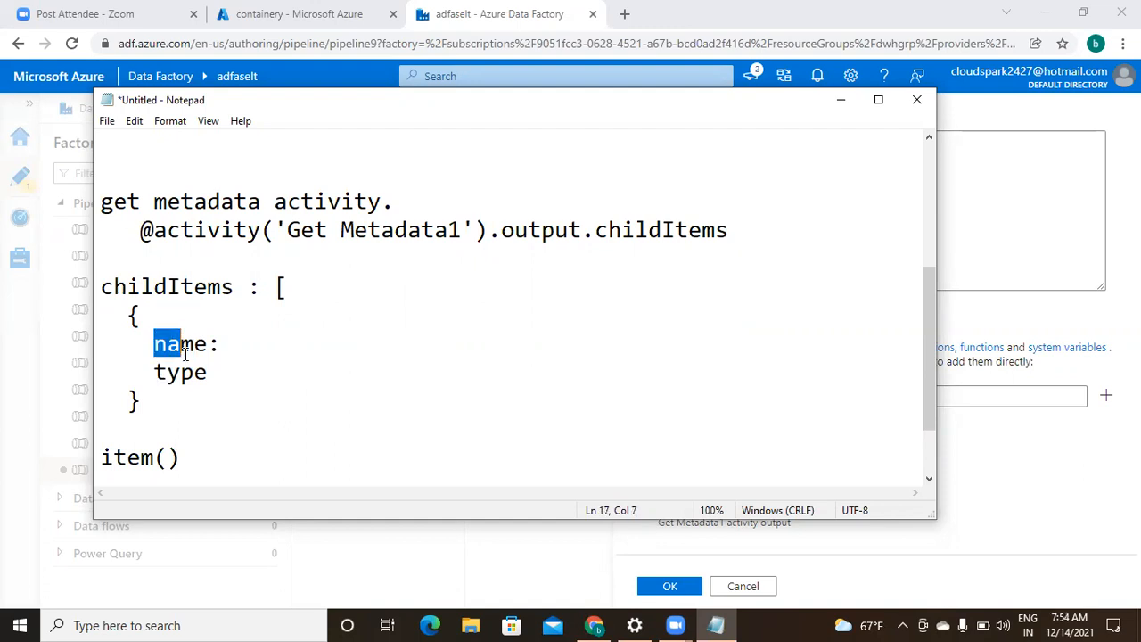
{"action": "left_click", "coordinate": [185, 460]}
{"action": "type", "text": ".name"}
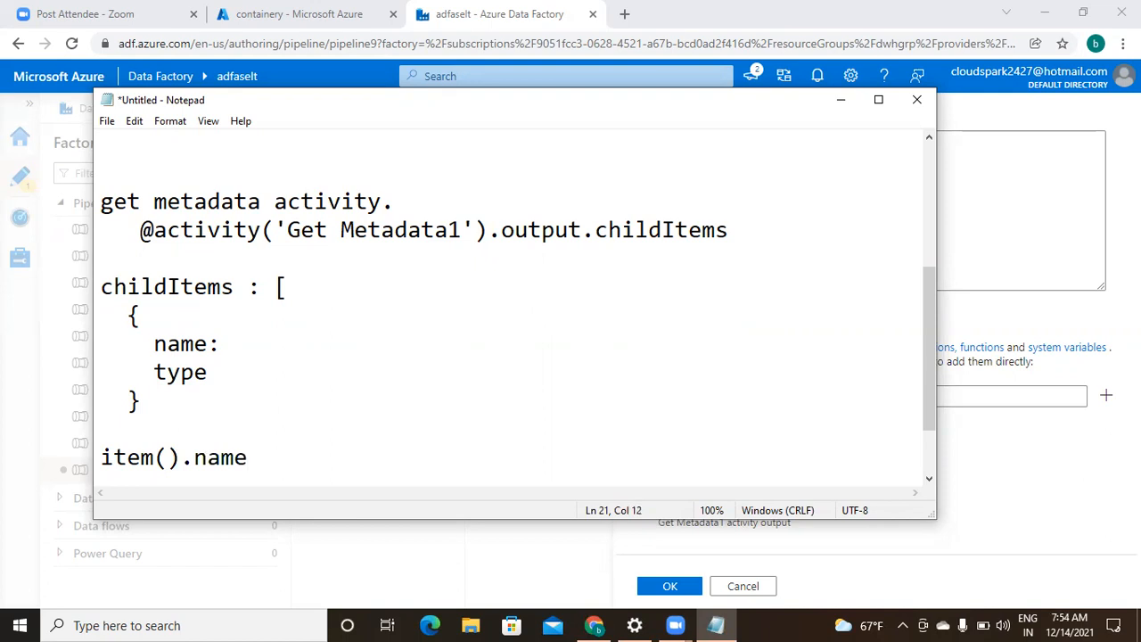
{"action": "key", "text": "Left"}
{"action": "key", "text": "Left"}
{"action": "key", "text": "Left"}
{"action": "key", "text": "Left"}
{"action": "key", "text": "Left"}
{"action": "key", "text": "Left"}
{"action": "key", "text": "Left"}
{"action": "key", "text": "Left"}
{"action": "key", "text": "Left"}
{"action": "key", "text": "Left"}
{"action": "key", "text": "Left"}
{"action": "type", "text": "@"}
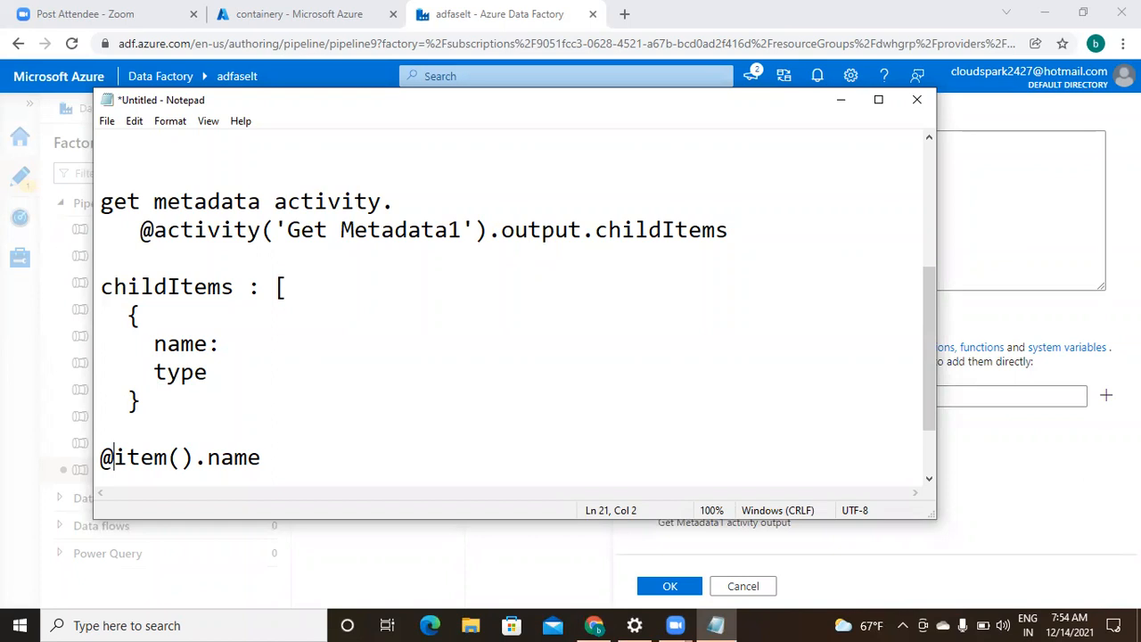
{"action": "key", "text": "Left"}
{"action": "type", "text": "@startswith("}
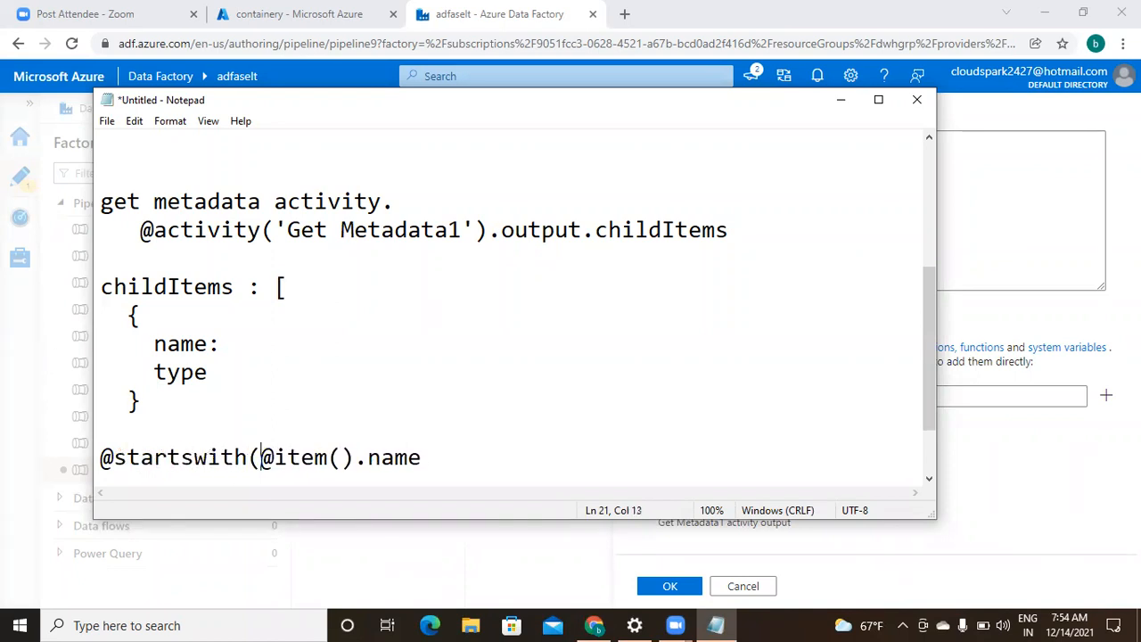
{"action": "key", "text": "shift+Right"}
{"action": "key", "text": "shift+Right"}
{"action": "key", "text": "shift+Right"}
{"action": "key", "text": "shift+Right"}
{"action": "key", "text": "shift+Right"}
{"action": "key", "text": "shift+Right"}
{"action": "key", "text": "shift+Right"}
{"action": "key", "text": "shift+Right"}
{"action": "key", "text": "shift+Right"}
{"action": "key", "text": "shift+Right"}
{"action": "key", "text": "shift+Right"}
{"action": "key", "text": "shift+Right"}
{"action": "type", "text": ","}
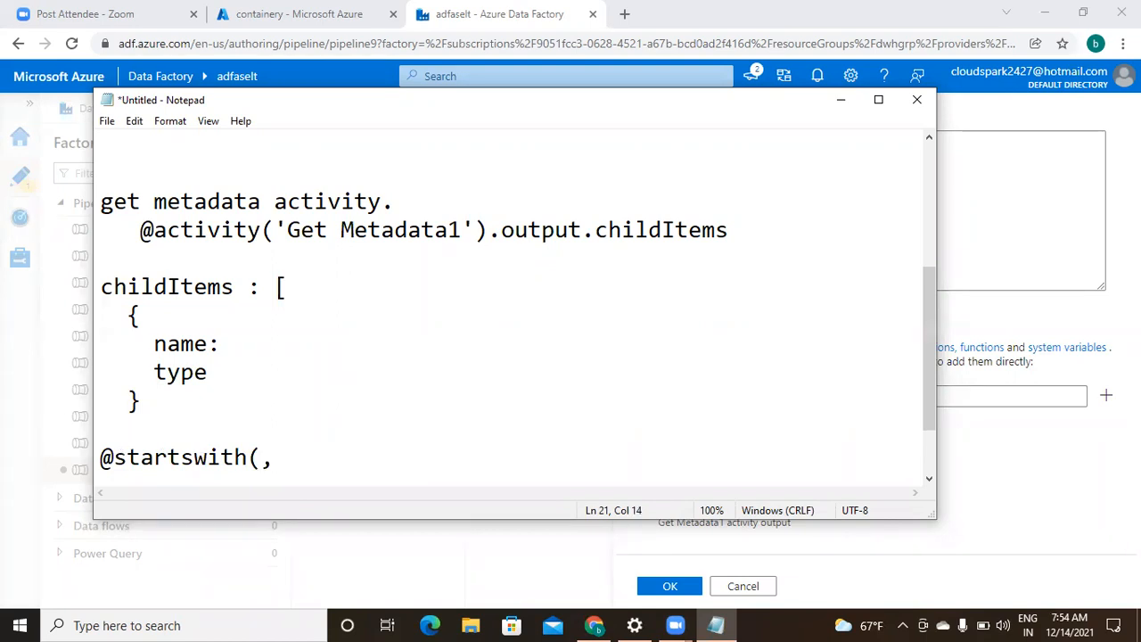
{"action": "key", "text": "ctrl+z"}
{"action": "key", "text": "End"}
{"action": "type", "text": ", 'a')"}
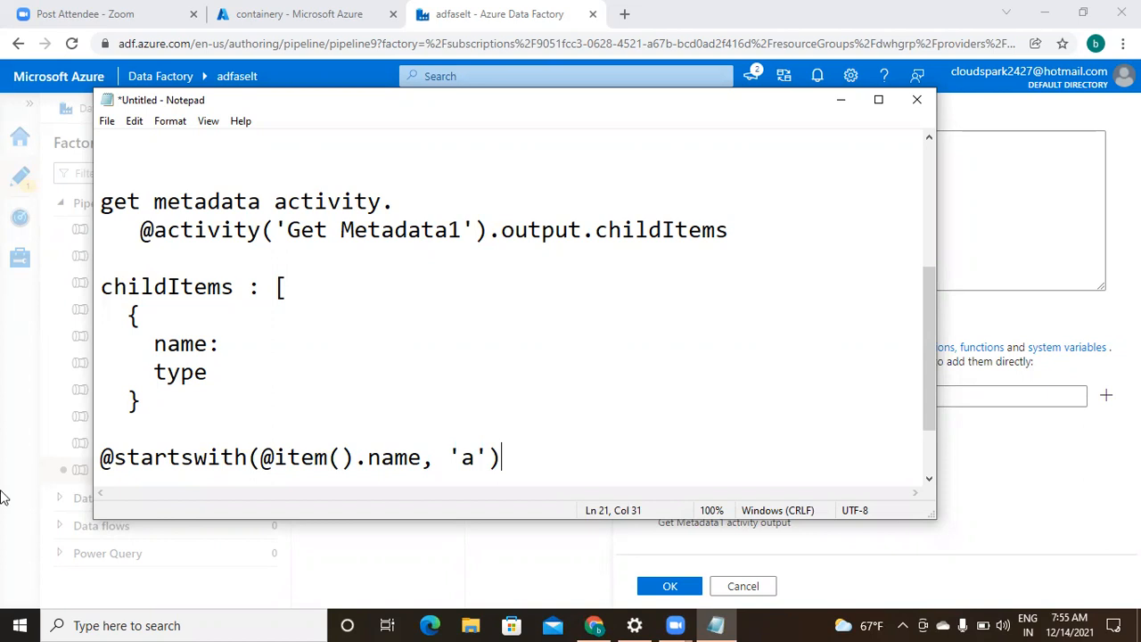
{"action": "left_click", "coordinate": [117, 457]}
{"action": "left_click", "coordinate": [272, 456]}
{"action": "key", "text": "BackSpace"}
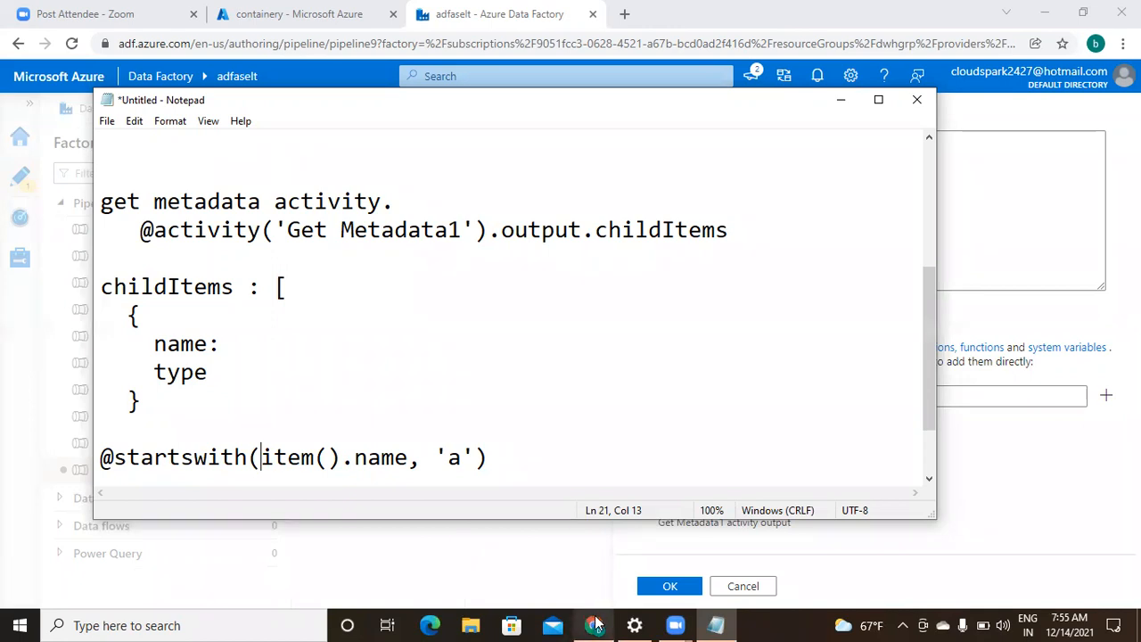
- Back in Data Factory, expand Functions > String Functions and scroll down to startswith
{"action": "left_click", "coordinate": [596, 532]}
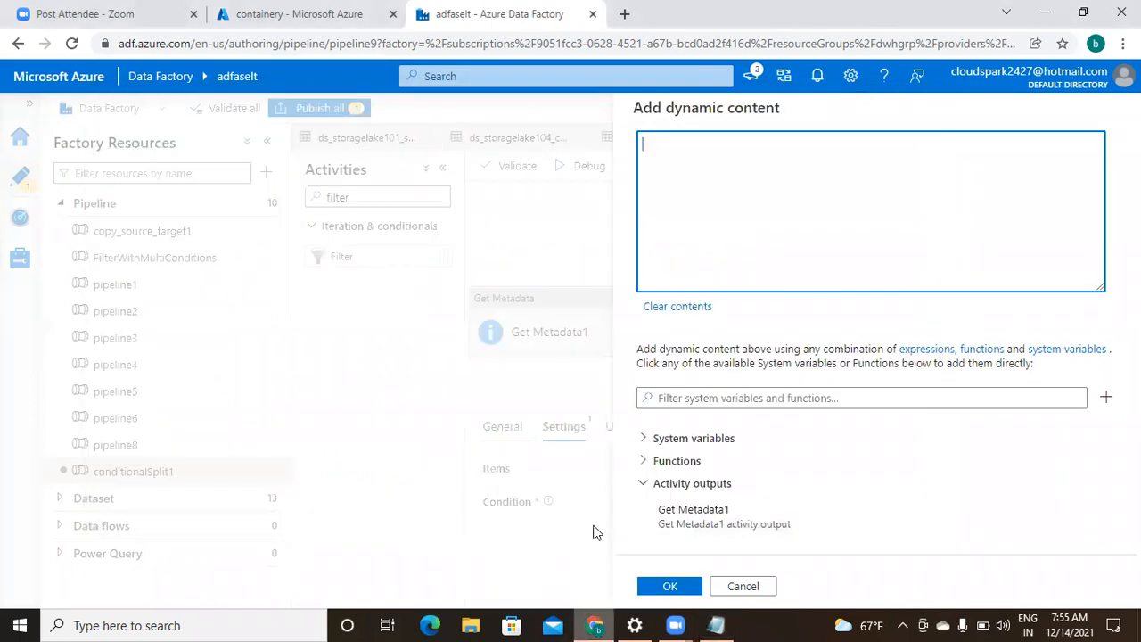
{"action": "left_click", "coordinate": [644, 461]}
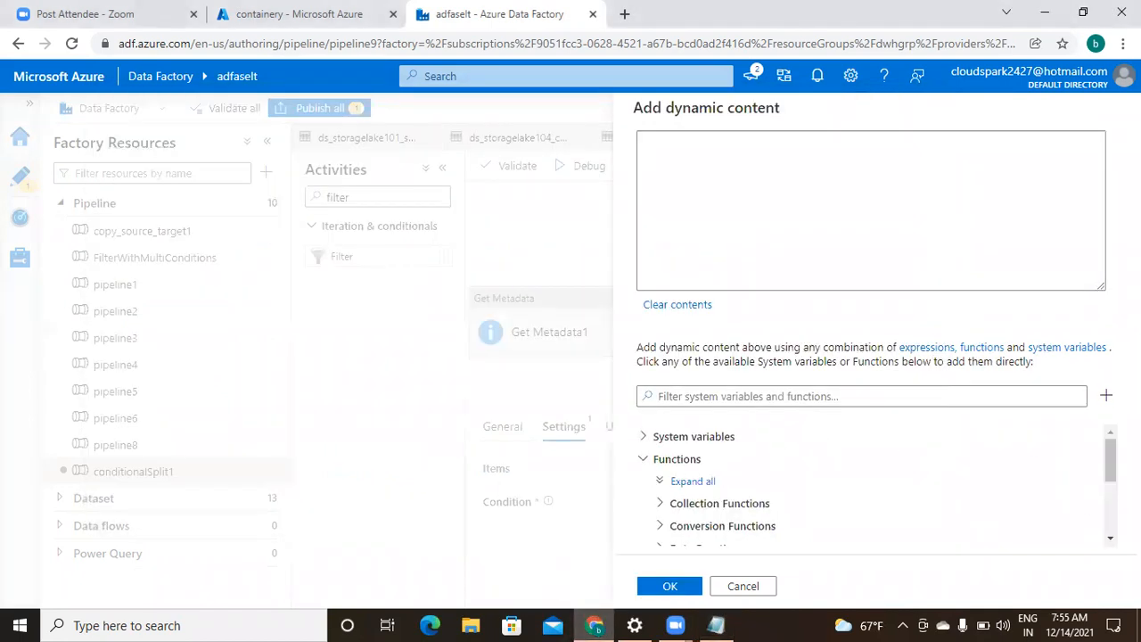
{"action": "scroll", "coordinate": [874, 485], "scroll_direction": "down", "scroll_amount": 4}
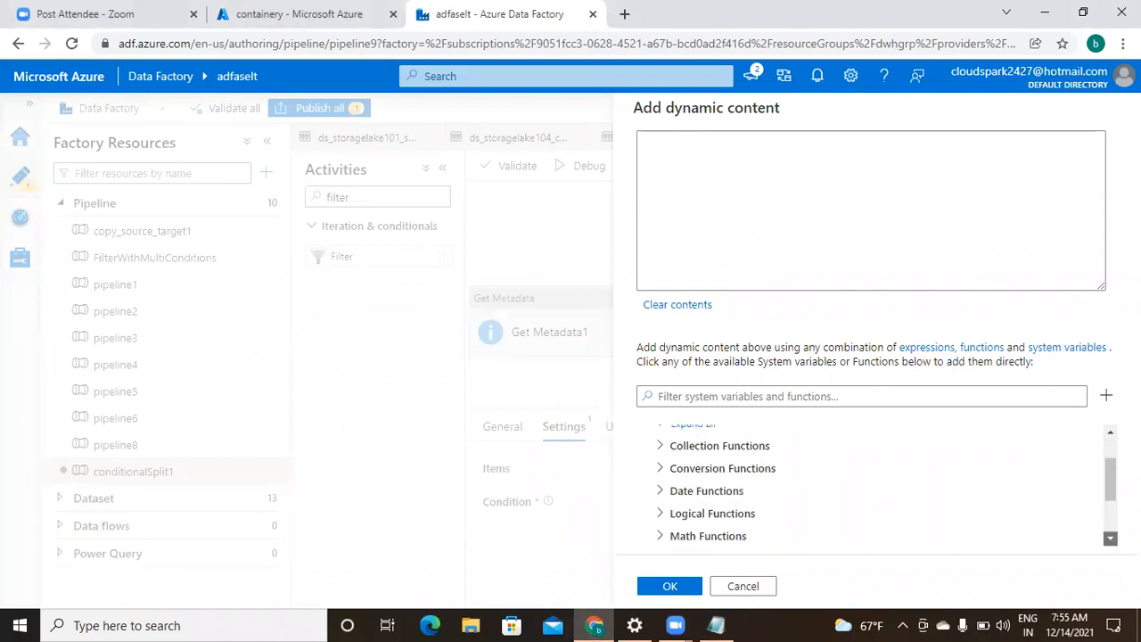
{"action": "scroll", "coordinate": [758, 504], "scroll_direction": "down", "scroll_amount": 1}
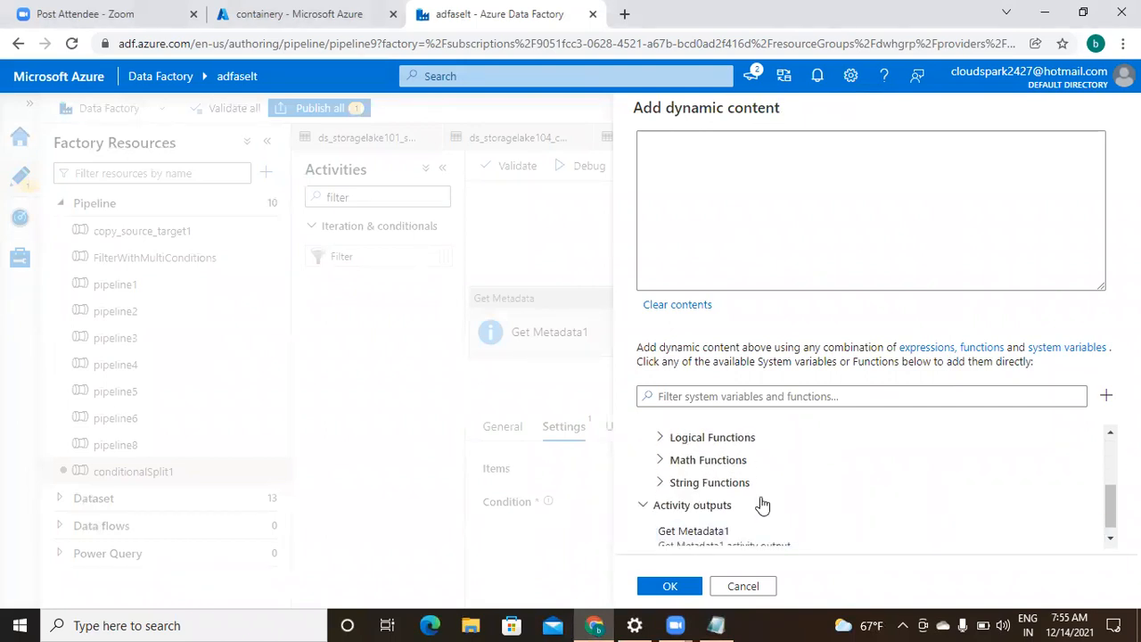
{"action": "left_click", "coordinate": [659, 485]}
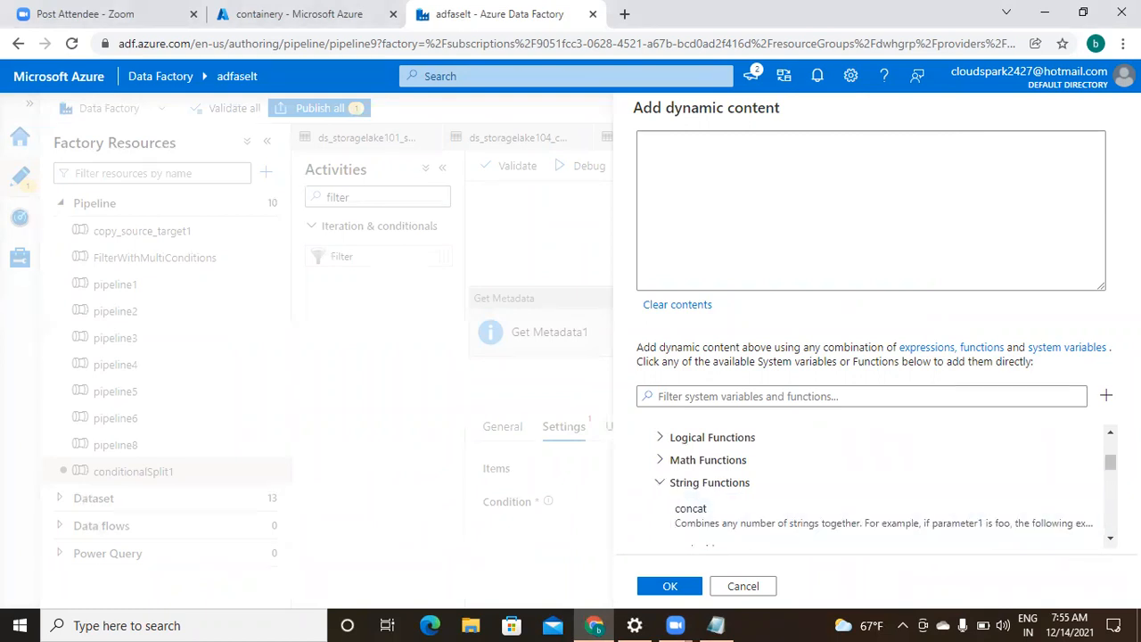
{"action": "scroll", "coordinate": [882, 482], "scroll_direction": "down", "scroll_amount": 3}
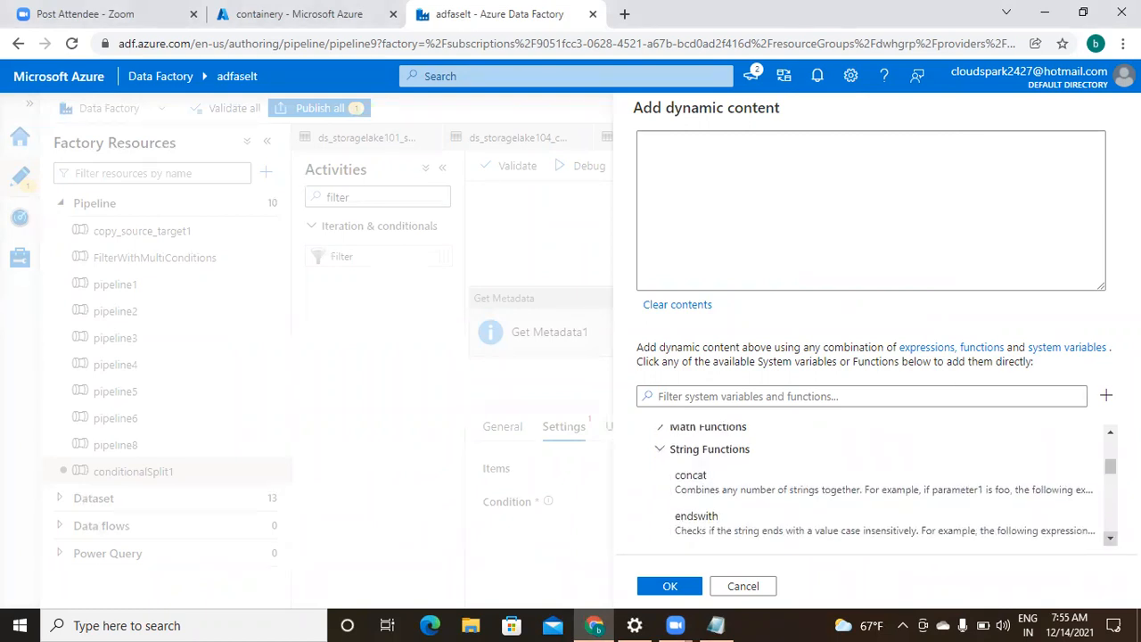
{"action": "scroll", "coordinate": [882, 482], "scroll_direction": "down", "scroll_amount": 3}
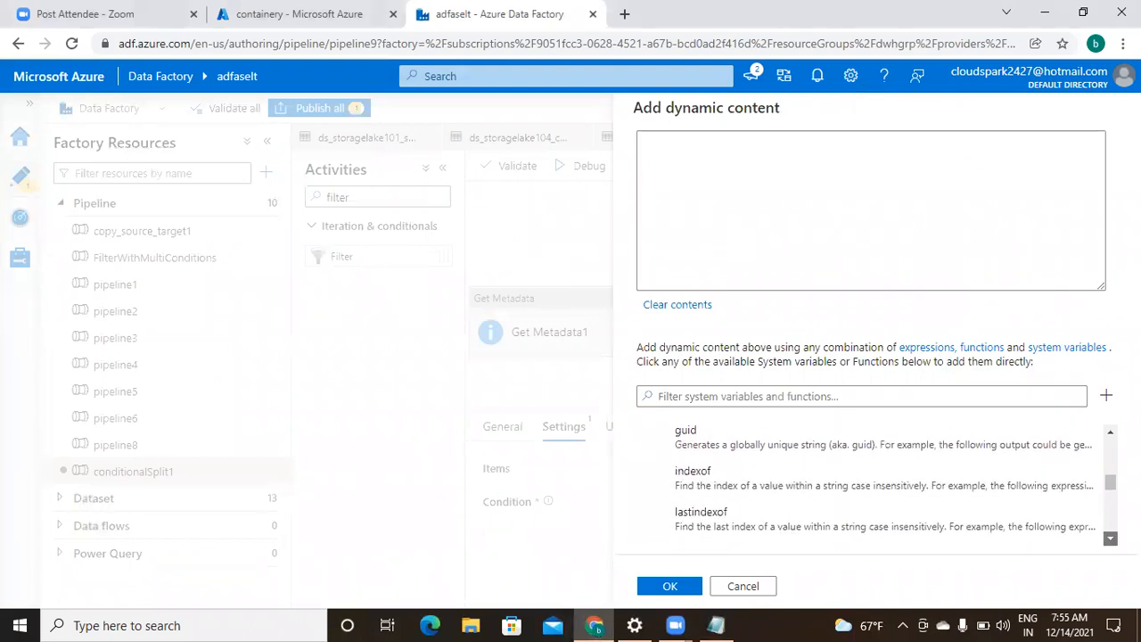
{"action": "scroll", "coordinate": [883, 486], "scroll_direction": "down", "scroll_amount": 3}
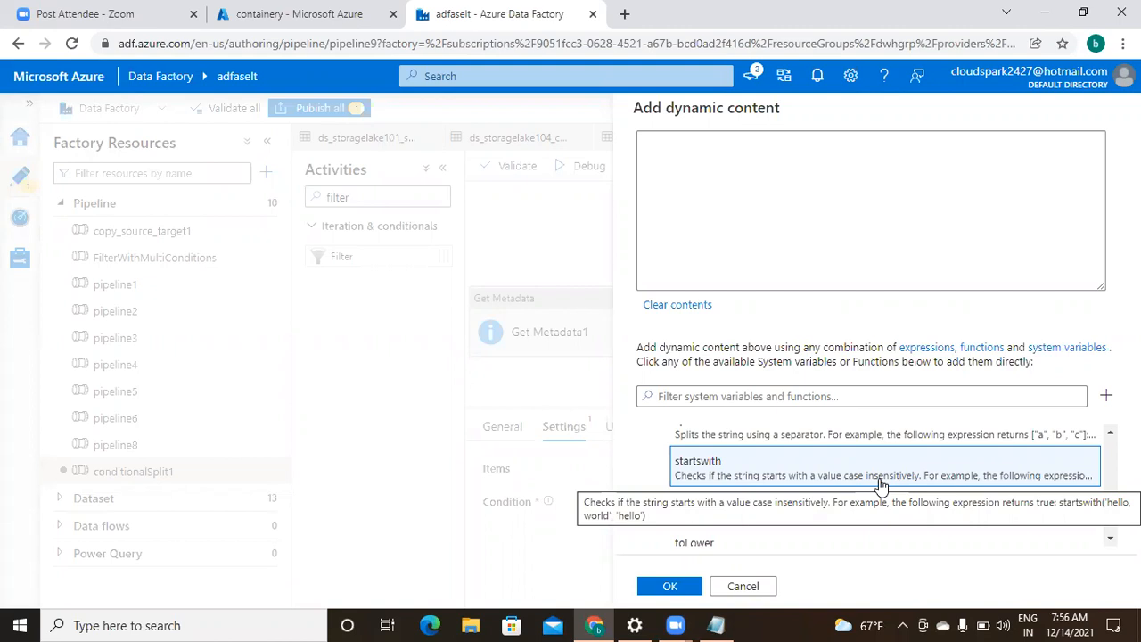
{"action": "left_click", "coordinate": [718, 625]}
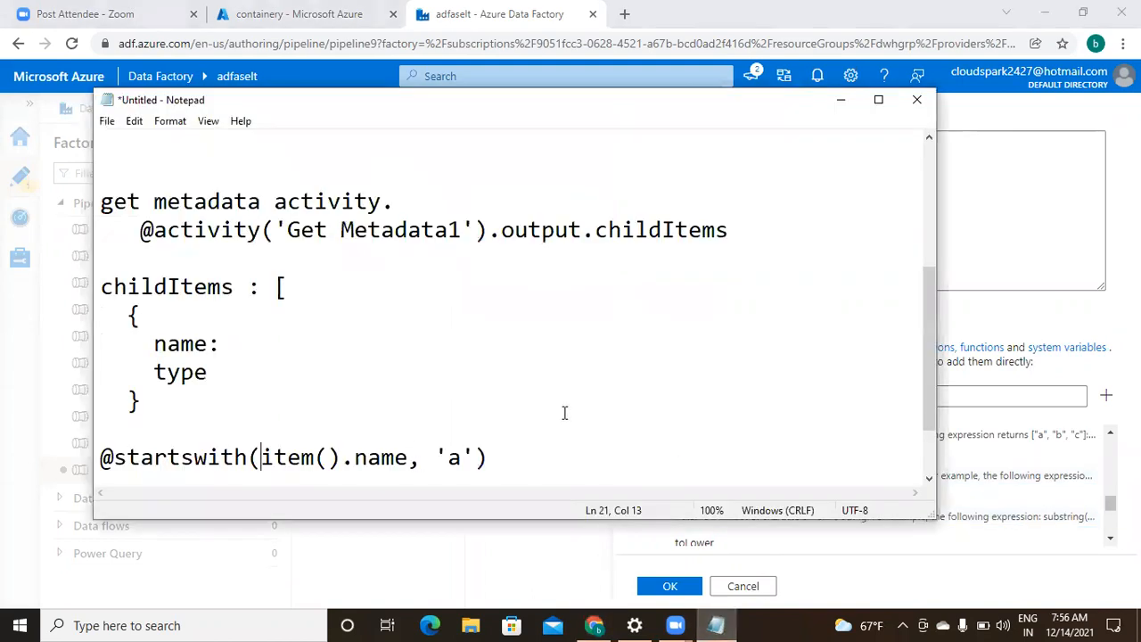
{"action": "left_click", "coordinate": [547, 463]}
{"action": "key", "text": "shift+Left"}
{"action": "key", "text": "shift+Left"}
{"action": "key", "text": "shift+Left"}
{"action": "key", "text": "shift+Left"}
{"action": "key", "text": "shift+Left"}
{"action": "key", "text": "shift+Left"}
{"action": "key", "text": "shift+Left"}
{"action": "key", "text": "shift+Left"}
{"action": "key", "text": "shift+Left"}
{"action": "key", "text": "shift+Left"}
{"action": "key", "text": "shift+Left"}
{"action": "key", "text": "shift+Left"}
{"action": "key", "text": "shift+Left"}
{"action": "key", "text": "shift+Left"}
{"action": "key", "text": "shift+Left"}
{"action": "key", "text": "shift+Left"}
{"action": "key", "text": "shift+Left"}
{"action": "key", "text": "shift+Left"}
{"action": "key", "text": "shift+Left"}
{"action": "key", "text": "shift+Left"}
{"action": "key", "text": "ctrl+c"}
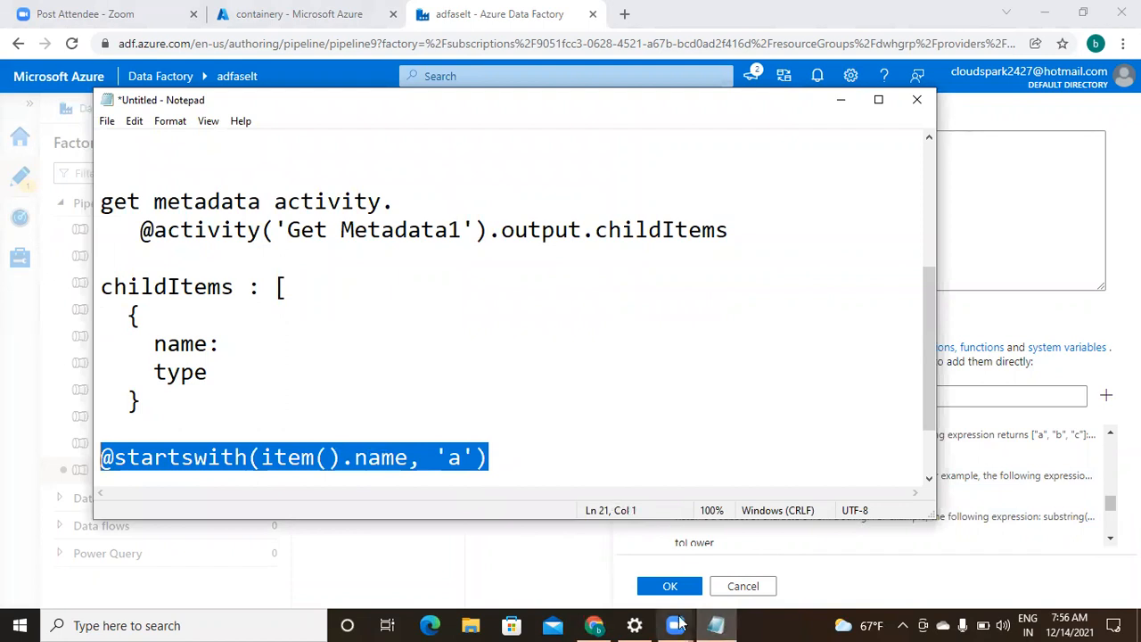
{"action": "left_click", "coordinate": [599, 623]}
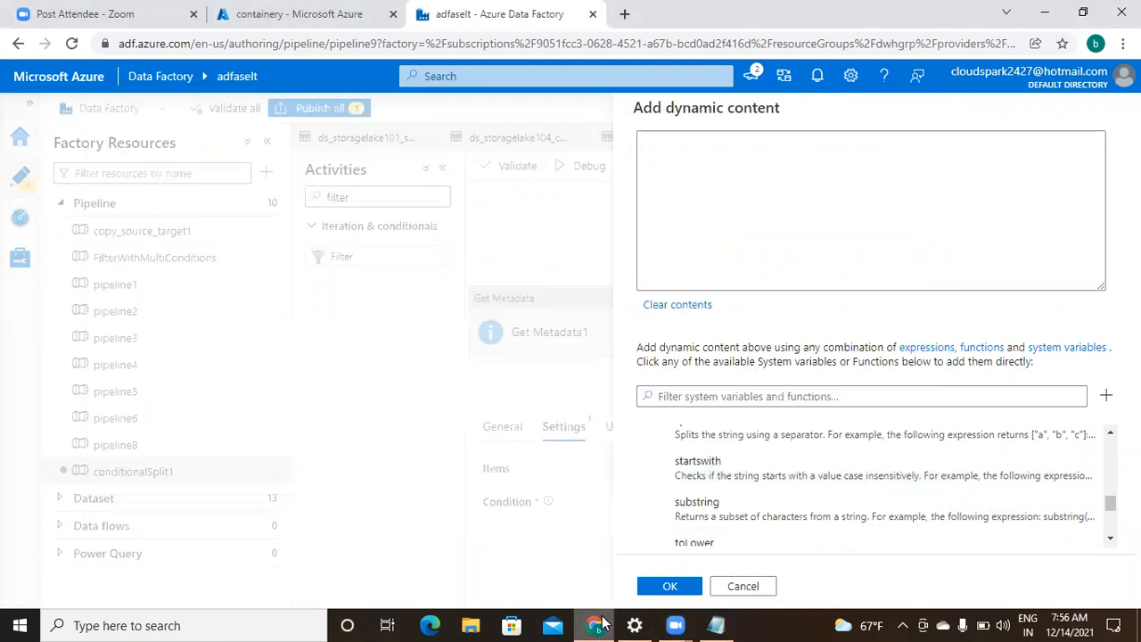
{"action": "left_click", "coordinate": [729, 170]}
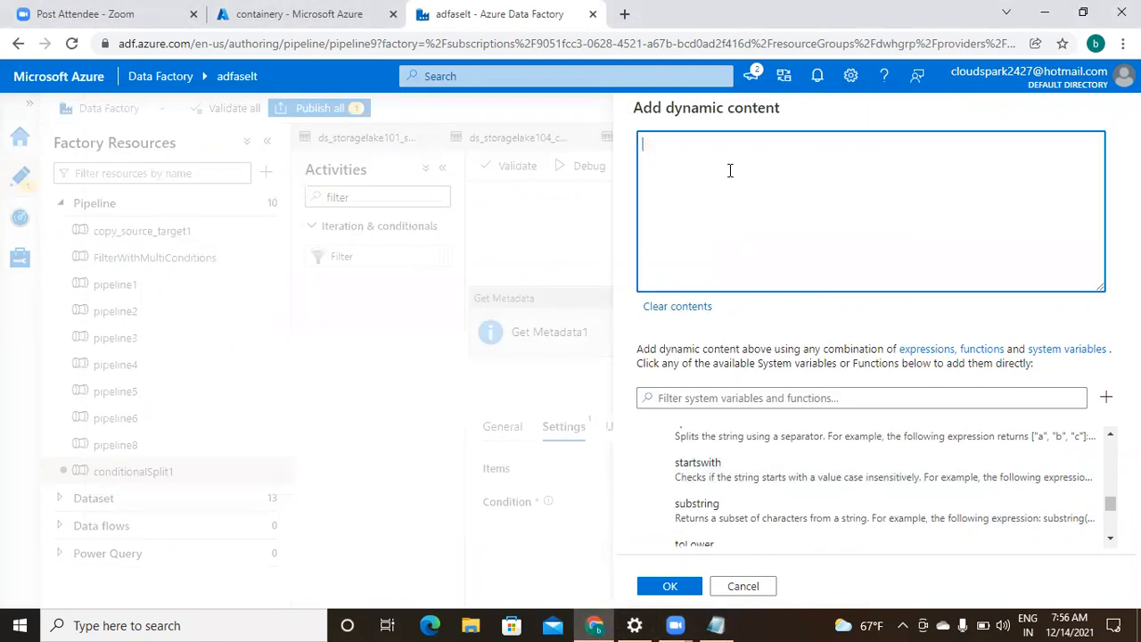
{"action": "key", "text": "ctrl+v"}
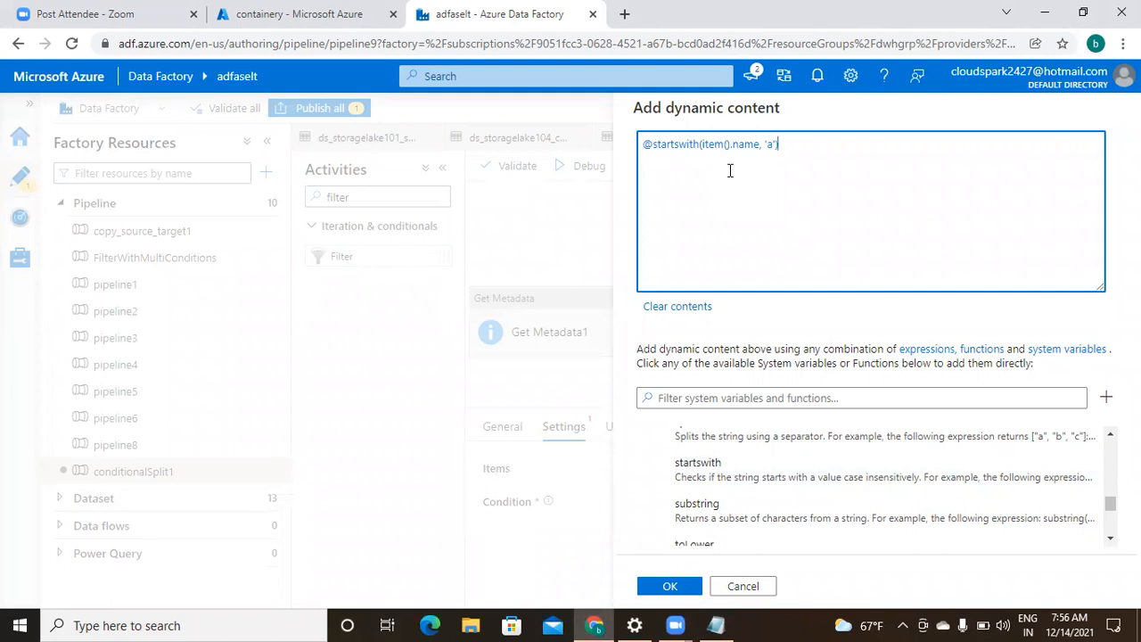
{"action": "key", "text": "BackSpace"}
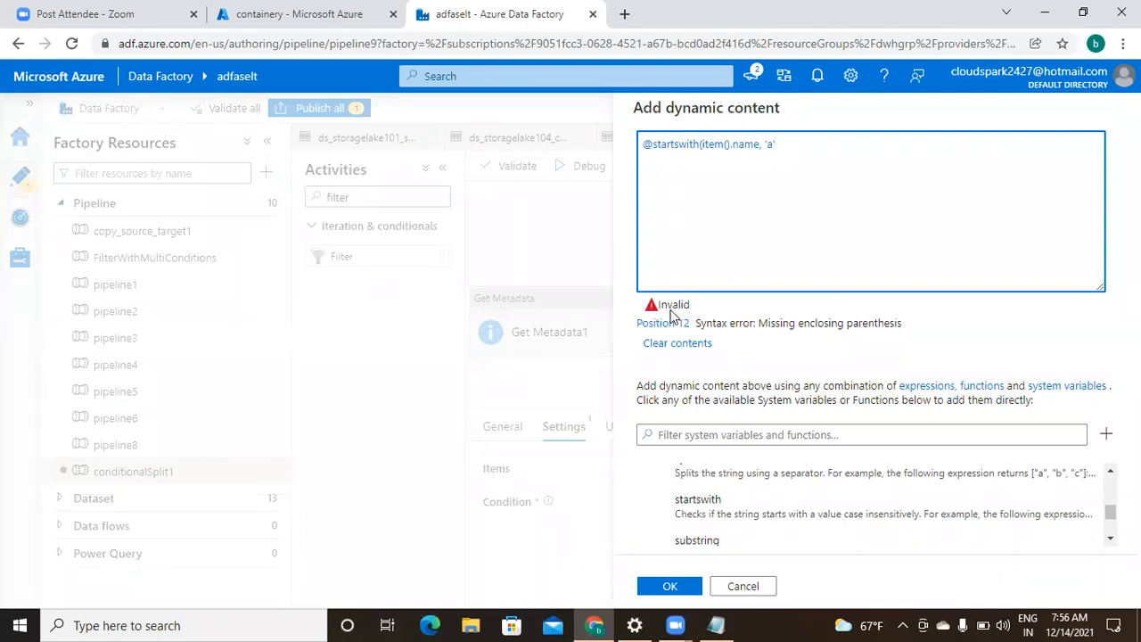
{"action": "type", "text": ")"}
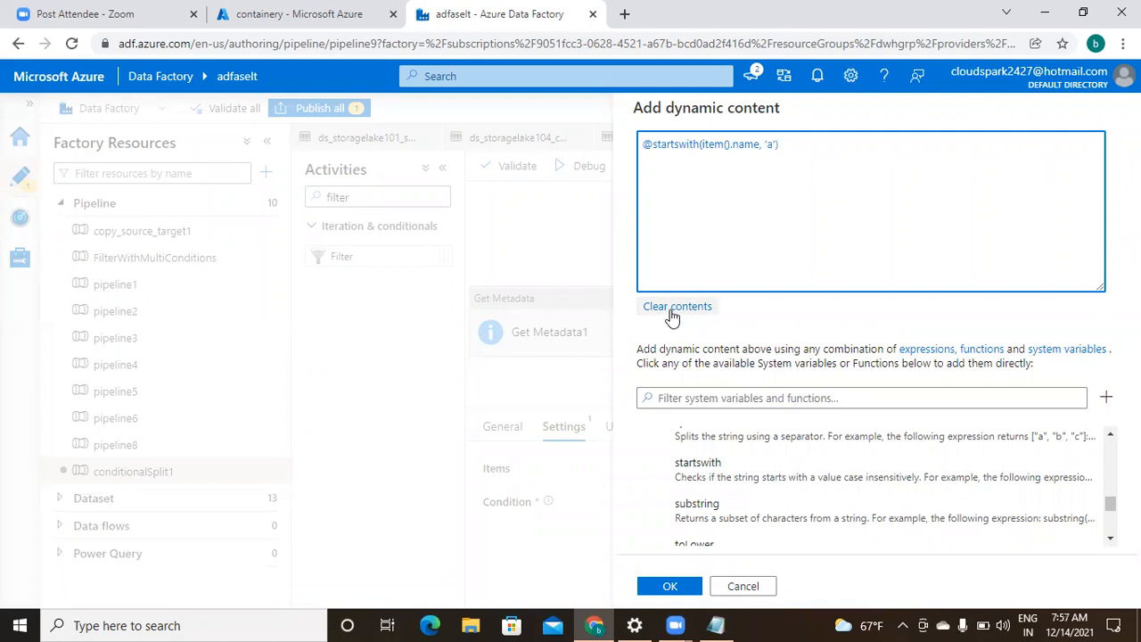
{"action": "left_click", "coordinate": [668, 586]}
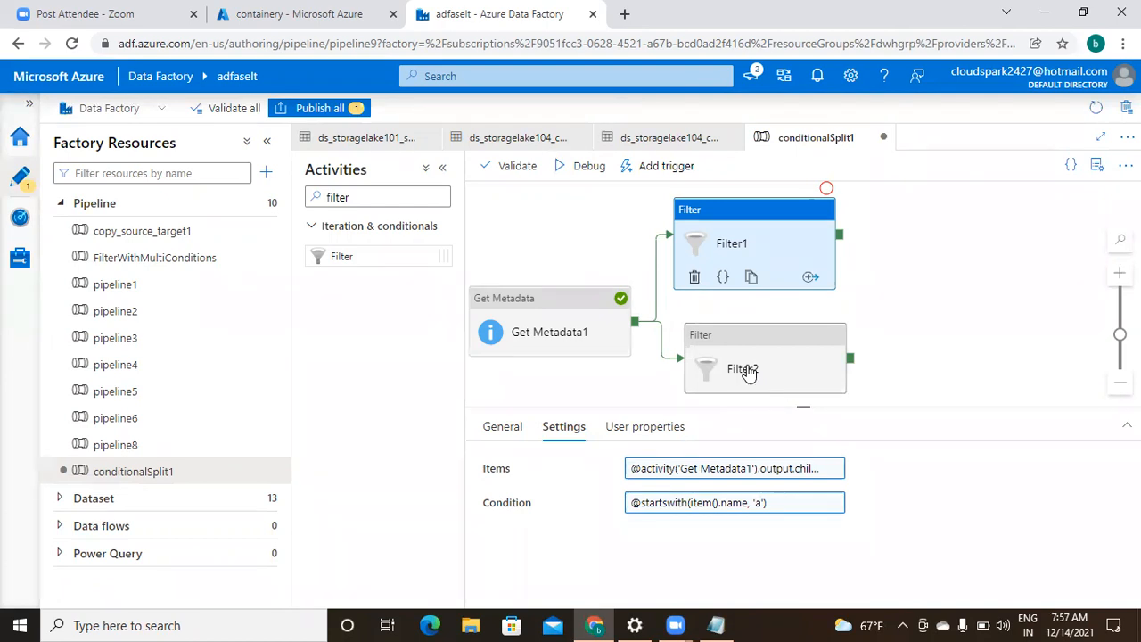
- In the notes' second task rule, replace the letter 'b' with 'a'
{"action": "left_click", "coordinate": [718, 624]}
{"action": "left_click", "coordinate": [611, 339]}
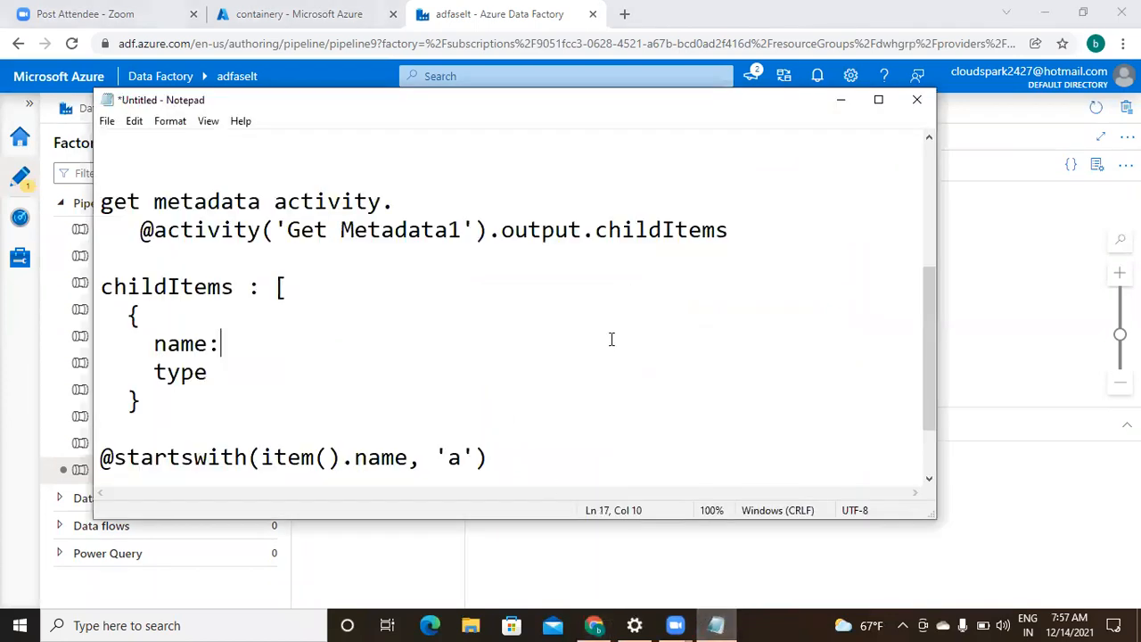
{"action": "key", "text": "Up"}
{"action": "key", "text": "Up"}
{"action": "key", "text": "Up"}
{"action": "key", "text": "Up"}
{"action": "key", "text": "Up"}
{"action": "key", "text": "Up"}
{"action": "key", "text": "Up"}
{"action": "key", "text": "Up"}
{"action": "key", "text": "Up"}
{"action": "key", "text": "Up"}
{"action": "key", "text": "Up"}
{"action": "key", "text": "Up"}
{"action": "key", "text": "Up"}
{"action": "key", "text": "Up"}
{"action": "key", "text": "Up"}
{"action": "key", "text": "Up"}
{"action": "key", "text": "Down"}
{"action": "key", "text": "Down"}
{"action": "key", "text": "Down"}
{"action": "key", "text": "Down"}
{"action": "key", "text": "Down"}
{"action": "key", "text": "Right"}
{"action": "key", "text": "Right"}
{"action": "key", "text": "Right"}
{"action": "key", "text": "Right"}
{"action": "key", "text": "Right"}
{"action": "key", "text": "Right"}
{"action": "key", "text": "Right"}
{"action": "key", "text": "Right"}
{"action": "key", "text": "Right"}
{"action": "key", "text": "Right"}
{"action": "key", "text": "Right"}
{"action": "key", "text": "Right"}
{"action": "key", "text": "Right"}
{"action": "key", "text": "Right"}
{"action": "key", "text": "Right"}
{"action": "key", "text": "Right"}
{"action": "key", "text": "Right"}
{"action": "key", "text": "Right"}
{"action": "key", "text": "Right"}
{"action": "key", "text": "Right"}
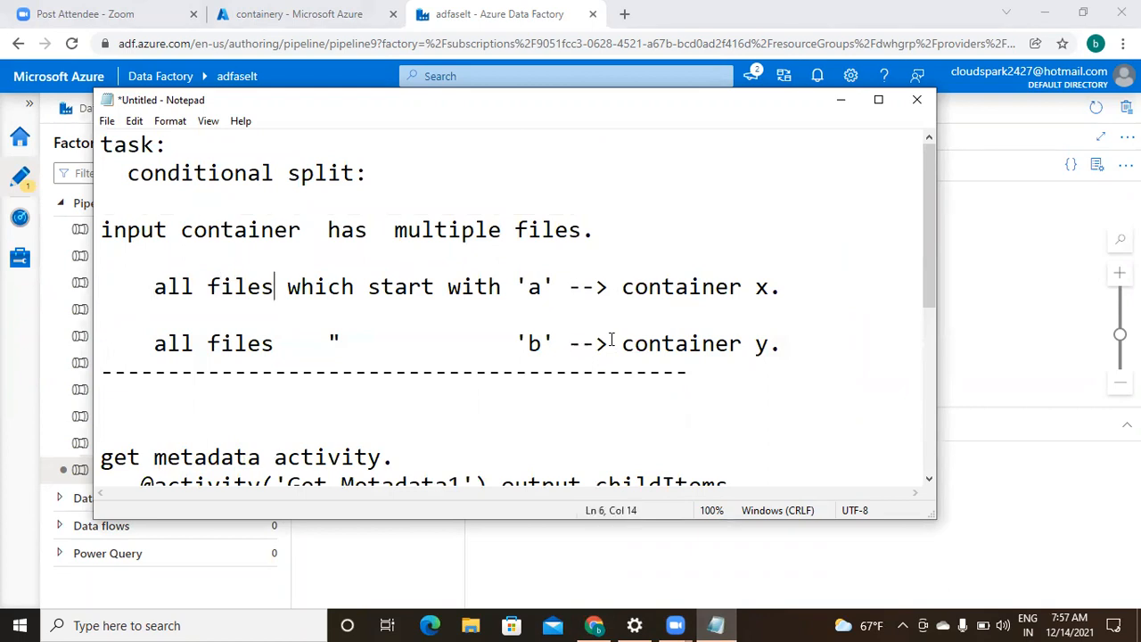
{"action": "key", "text": "Right"}
{"action": "key", "text": "Right"}
{"action": "key", "text": "Right"}
{"action": "key", "text": "Right"}
{"action": "key", "text": "Down"}
{"action": "key", "text": "Down"}
{"action": "key", "text": "Right"}
{"action": "key", "text": "Right"}
{"action": "key", "text": "Right"}
{"action": "key", "text": "Right"}
{"action": "key", "text": "Right"}
{"action": "key", "text": "Right"}
{"action": "key", "text": "Right"}
{"action": "key", "text": "Right"}
{"action": "key", "text": "Right"}
{"action": "key", "text": "Right"}
{"action": "key", "text": "Right"}
{"action": "key", "text": "Right"}
{"action": "key", "text": "Right"}
{"action": "key", "text": "Right"}
{"action": "key", "text": "Right"}
{"action": "key", "text": "Right"}
{"action": "key", "text": "Right"}
{"action": "key", "text": "Right"}
{"action": "key", "text": "Right"}
{"action": "key", "text": "Right"}
{"action": "key", "text": "Right"}
{"action": "key", "text": "BackSpace"}
{"action": "type", "text": "a"}
- Insert 'not start with' after the quote and remove the extra spaces
{"action": "left_click", "coordinate": [354, 340]}
{"action": "type", "text": "not start "}
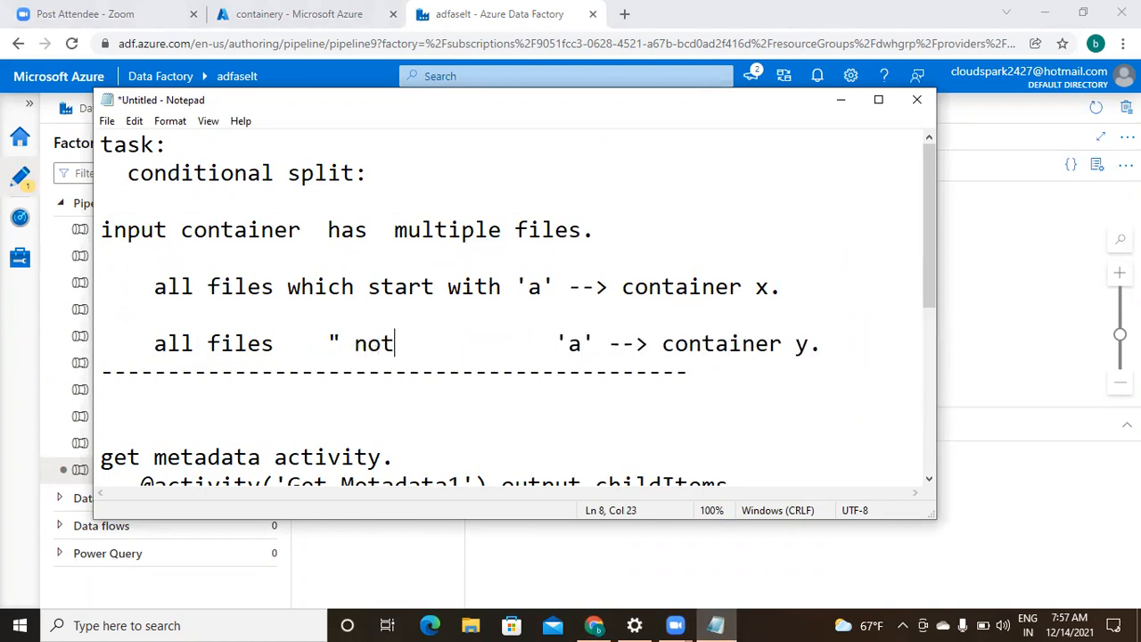
{"action": "type", "text": "with"}
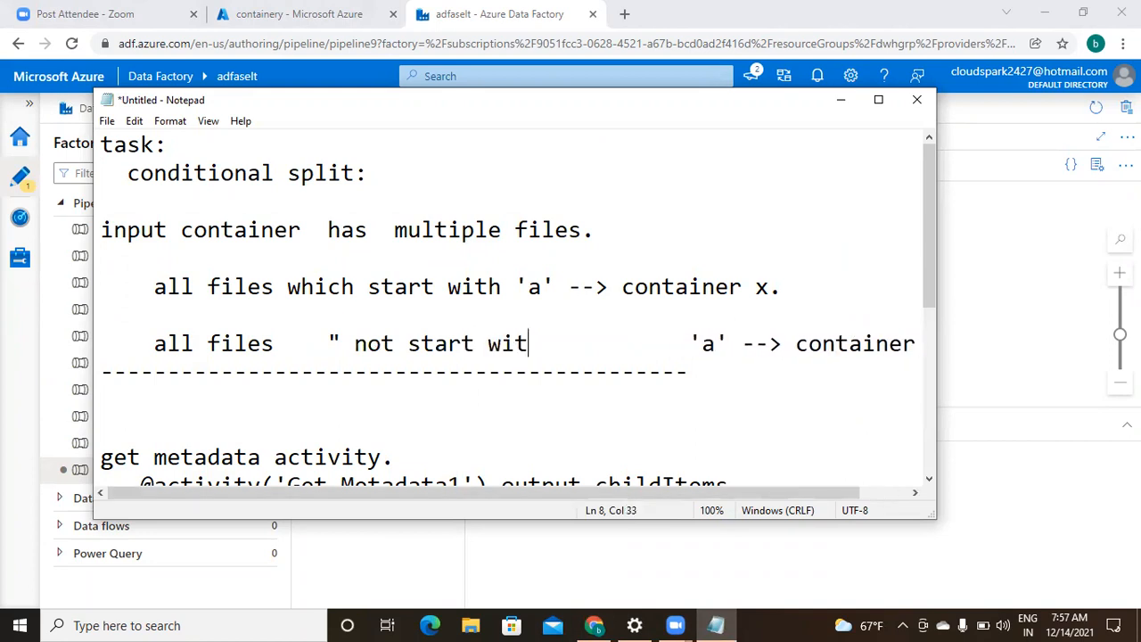
{"action": "key", "text": "Delete"}
{"action": "key", "text": "Delete"}
{"action": "key", "text": "Delete"}
{"action": "key", "text": "Delete"}
{"action": "key", "text": "Delete"}
{"action": "key", "text": "Delete"}
{"action": "key", "text": "Delete"}
{"action": "key", "text": "Delete"}
{"action": "key", "text": "Delete"}
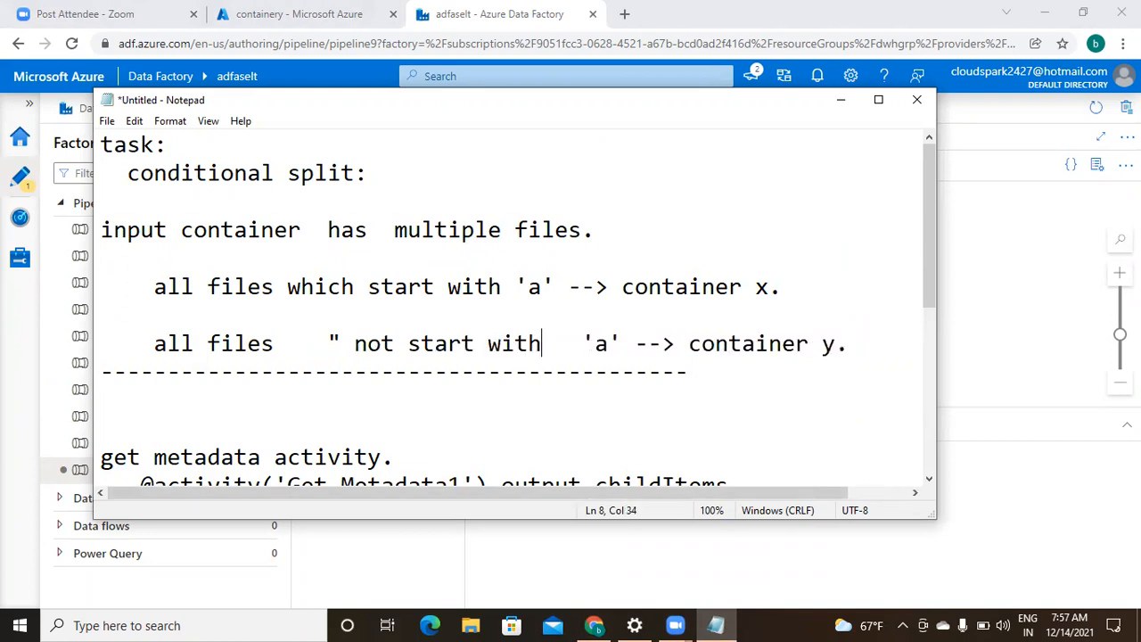
{"action": "key", "text": "Delete"}
{"action": "key", "text": "Delete"}
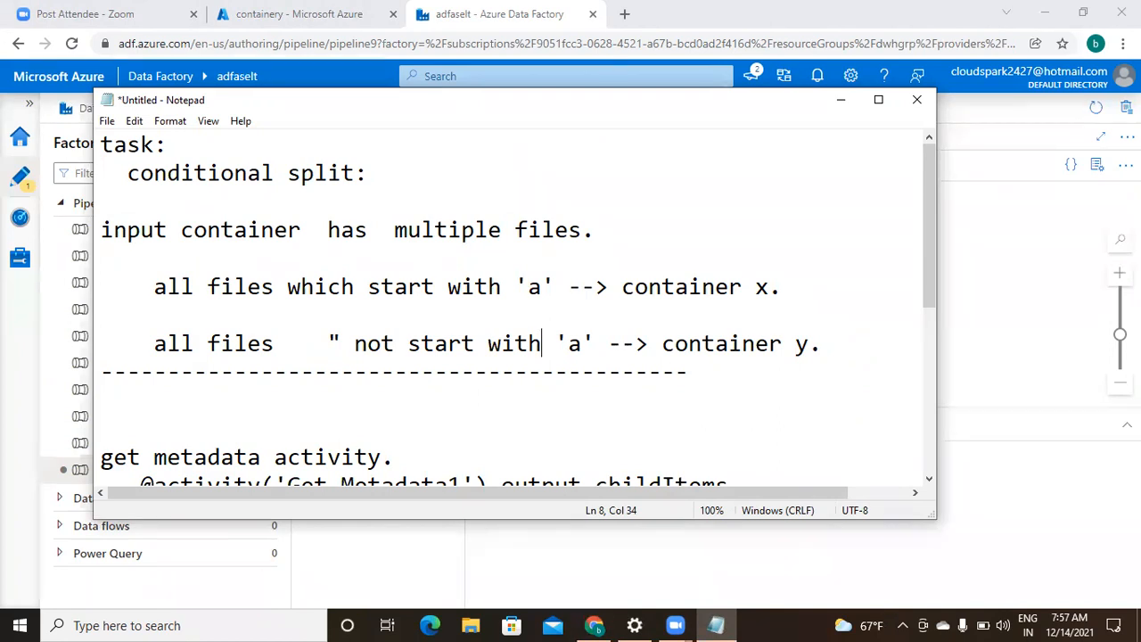
{"action": "left_click", "coordinate": [500, 440]}
{"action": "key", "text": "Down"}
{"action": "key", "text": "Down"}
{"action": "key", "text": "Down"}
{"action": "key", "text": "Down"}
{"action": "key", "text": "Down"}
{"action": "key", "text": "Down"}
{"action": "key", "text": "Down"}
{"action": "key", "text": "Down"}
{"action": "key", "text": "Down"}
{"action": "key", "text": "Down"}
{"action": "key", "text": "Down"}
{"action": "key", "text": "Down"}
{"action": "key", "text": "Down"}
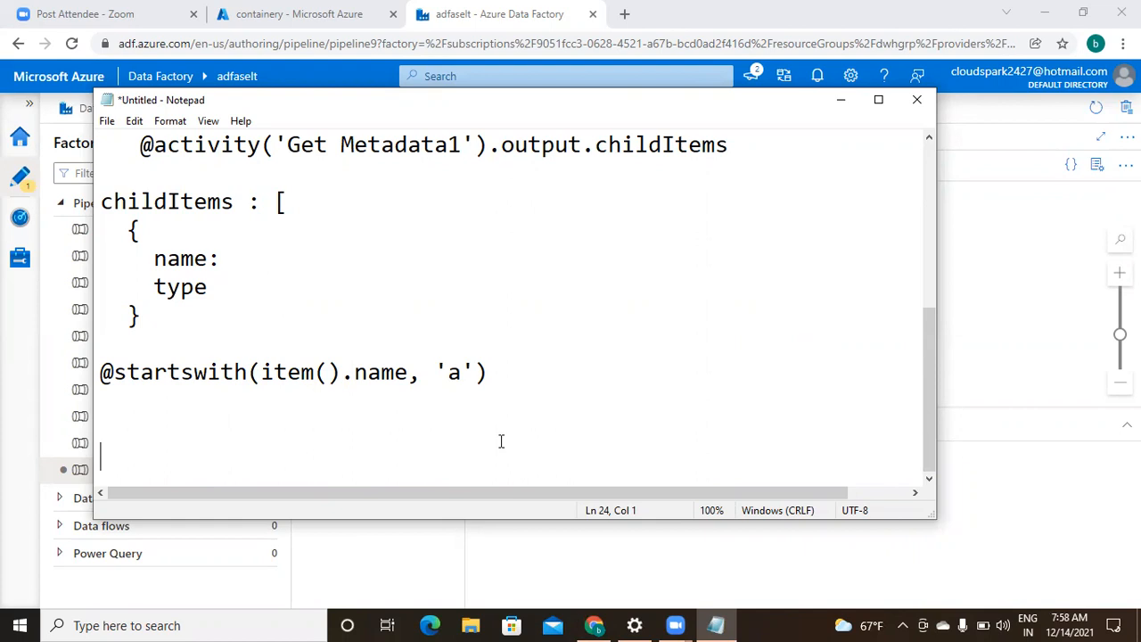
- Add the heading 'logical functions in adf for filter:' on a new line after the closing brace
{"action": "key", "text": "Up"}
{"action": "key", "text": "Up"}
{"action": "key", "text": "Up"}
{"action": "key", "text": "shift+Down"}
{"action": "key", "text": "ctrl+c"}
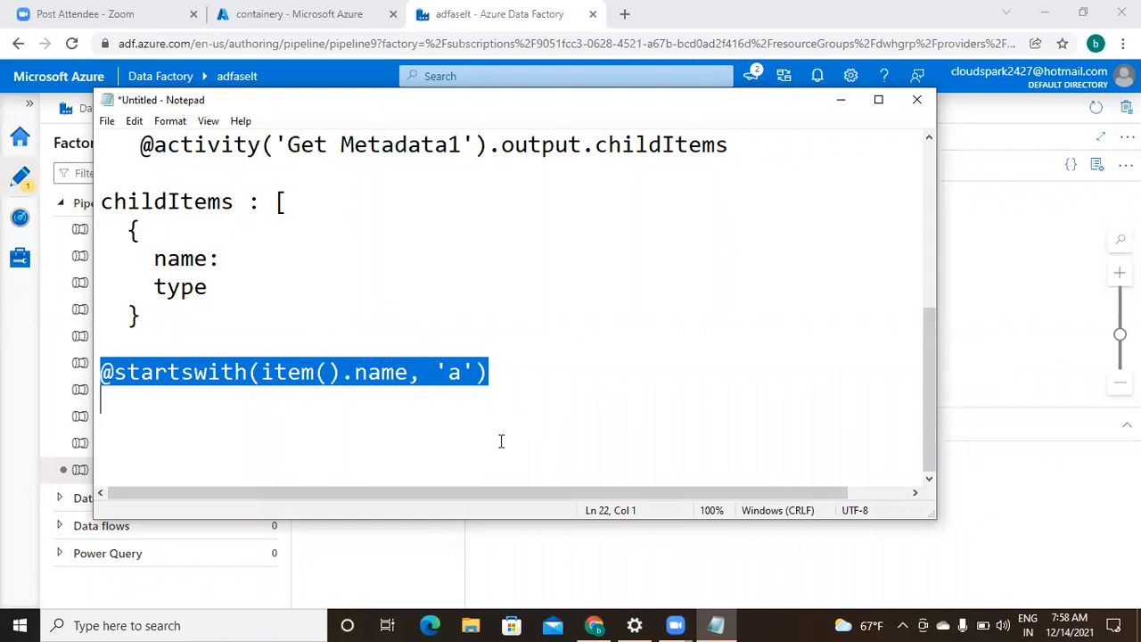
{"action": "left_click", "coordinate": [229, 316]}
{"action": "key", "text": "Return"}
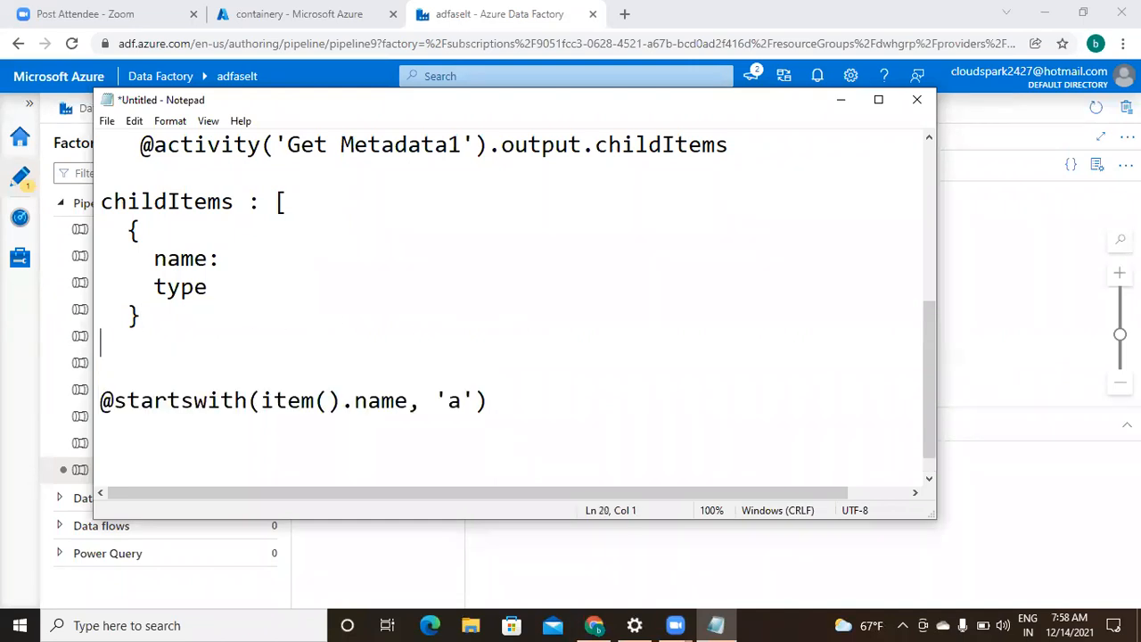
{"action": "type", "text": "logical functions in adf for filter:"}
{"action": "key", "text": "Return"}
{"action": "key", "text": "Return"}
{"action": "key", "text": "Return"}
{"action": "key", "text": "Return"}
{"action": "key", "text": "Up"}
{"action": "key", "text": "Up"}
{"action": "key", "text": "Up"}
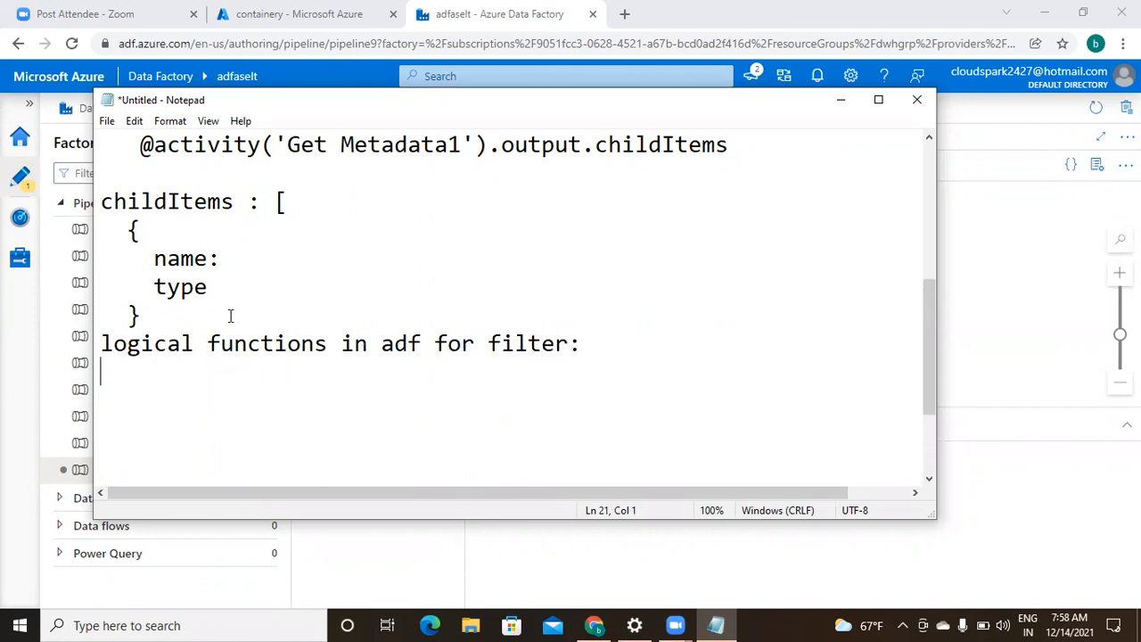
{"action": "type", "text": "@or()"}
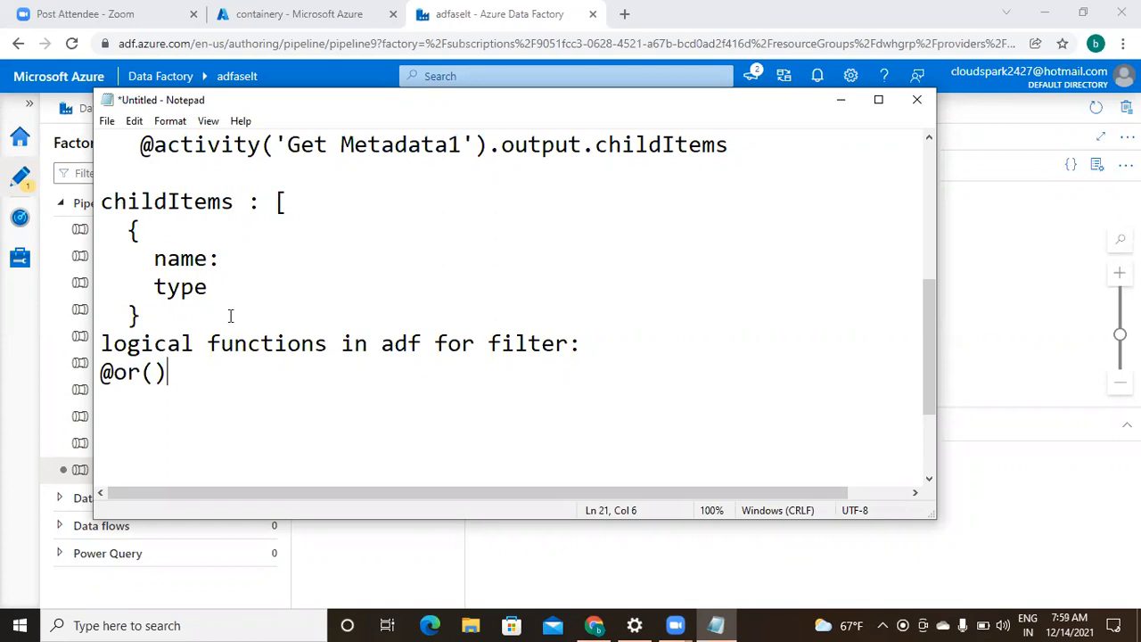
{"action": "key", "text": "Return"}
{"action": "type", "text": "@and"}
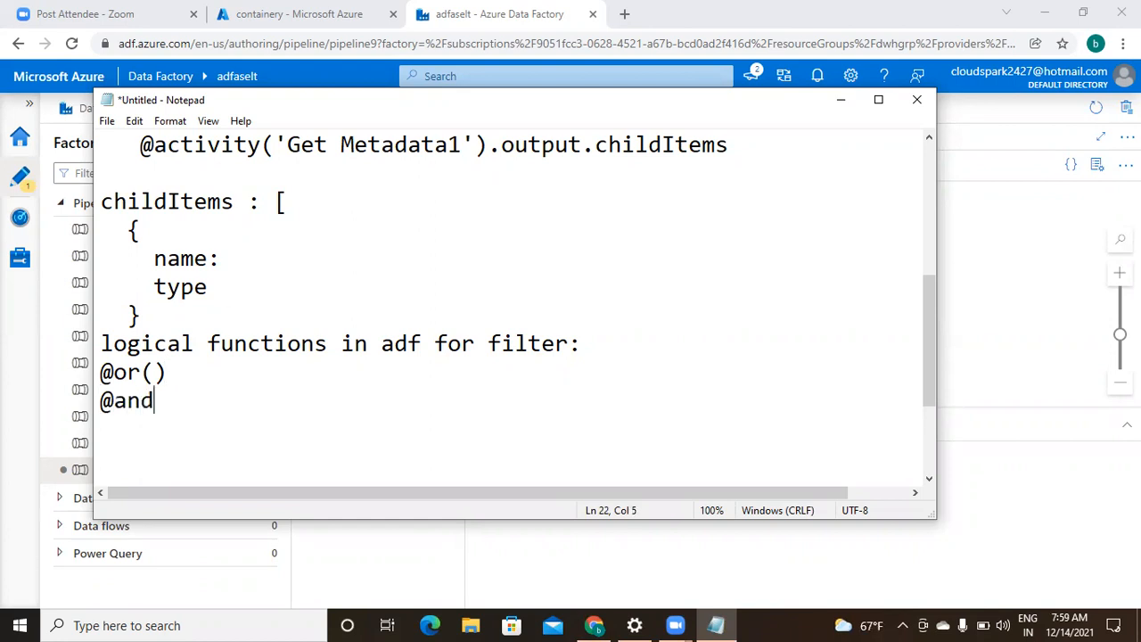
{"action": "type", "text": "()"}
{"action": "key", "text": "Return"}
{"action": "type", "text": "a"}
{"action": "key", "text": "BackSpace"}
{"action": "type", "text": "@not"}
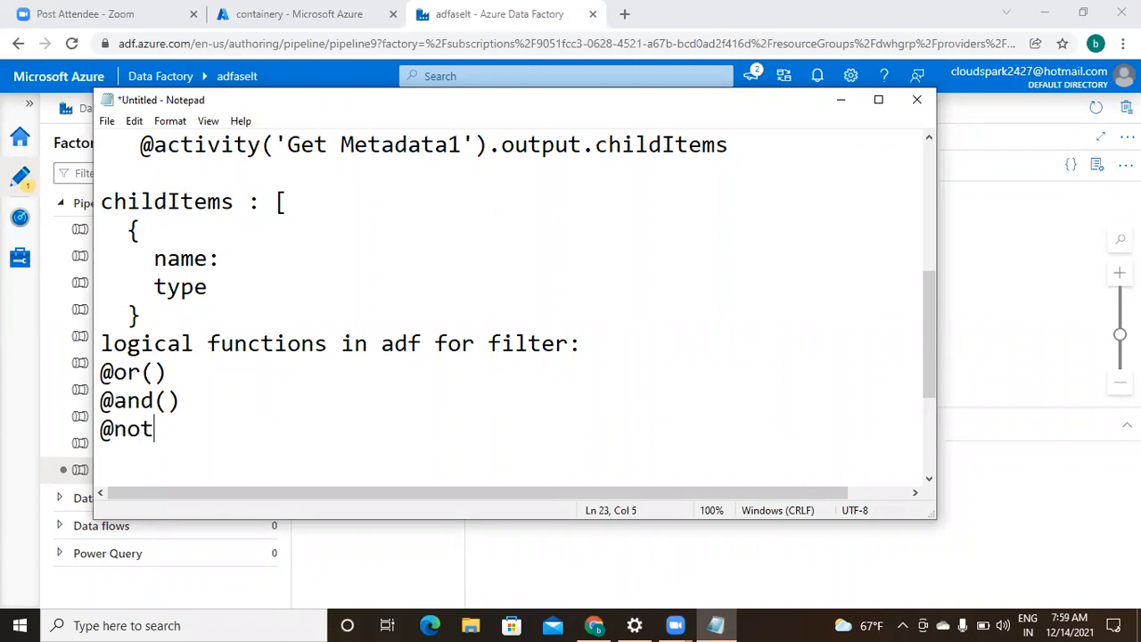
{"action": "type", "text": "()"}
{"action": "key", "text": "Return"}
{"action": "type", "text": "@eq"}
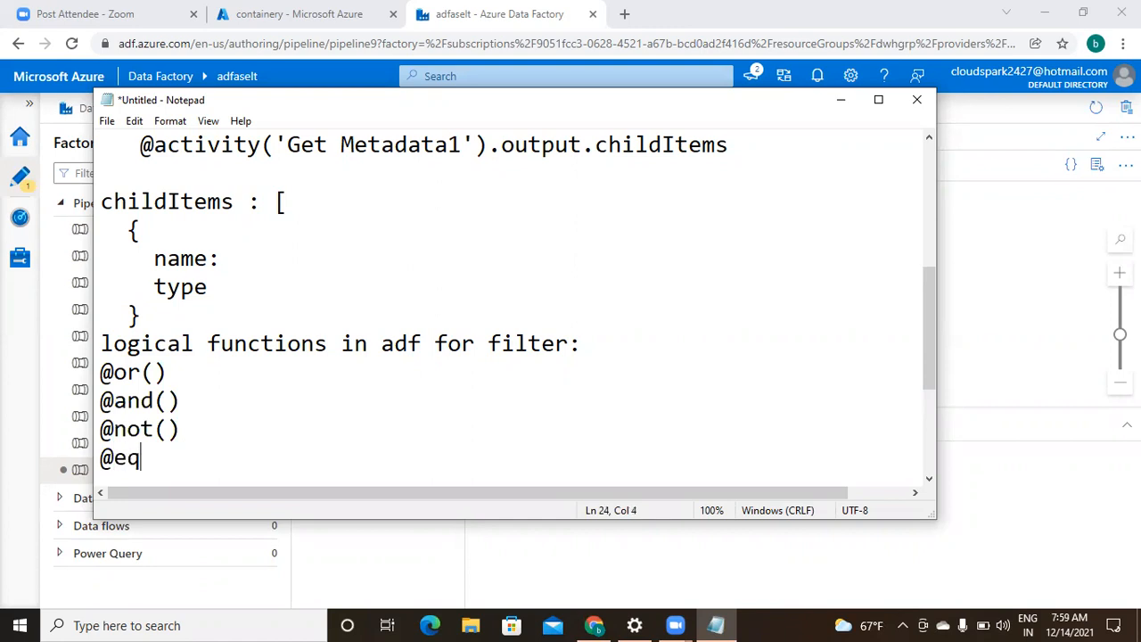
{"action": "type", "text": "uals()"}
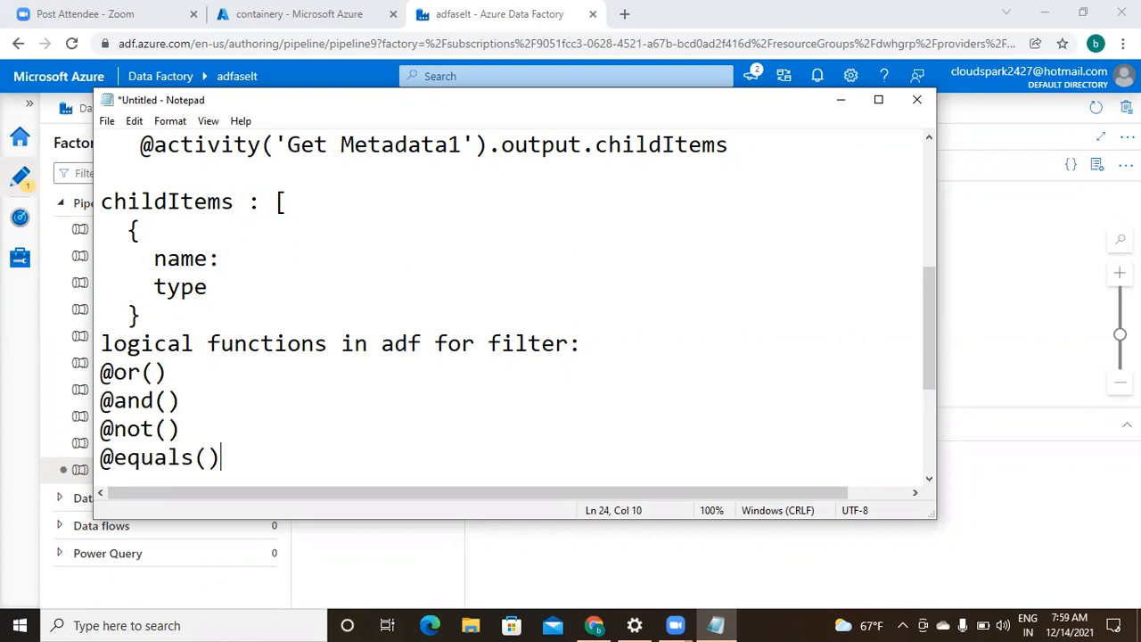
{"action": "key", "text": "Return"}
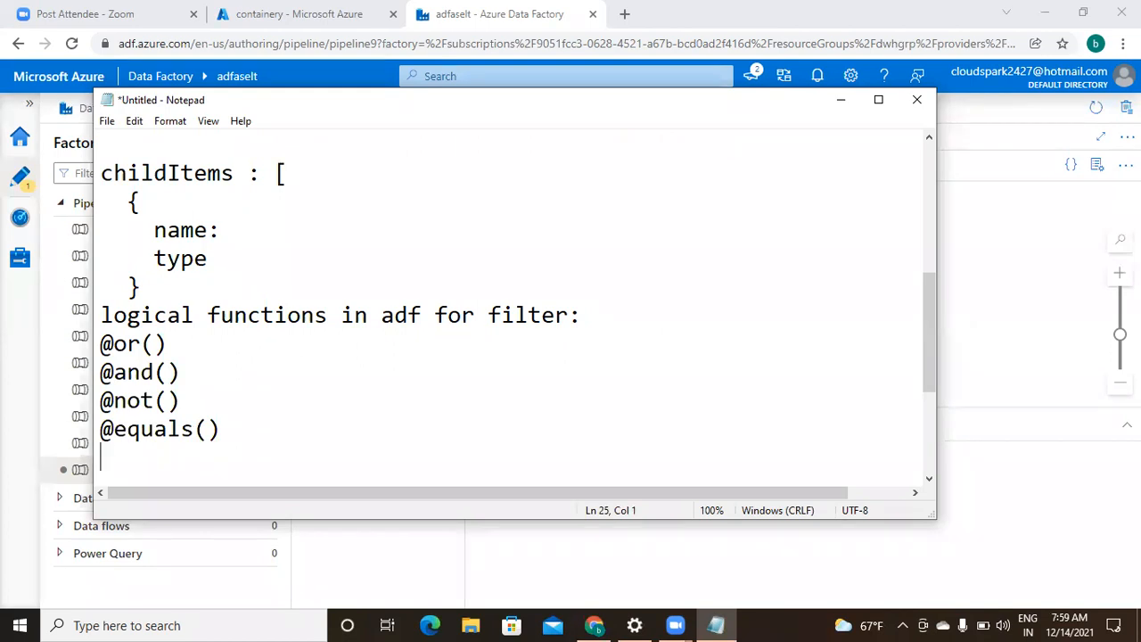
- Add blank lines below the function list and select the startswith expression line
{"action": "key", "text": "Up"}
{"action": "key", "text": "Up"}
{"action": "key", "text": "shift+Down"}
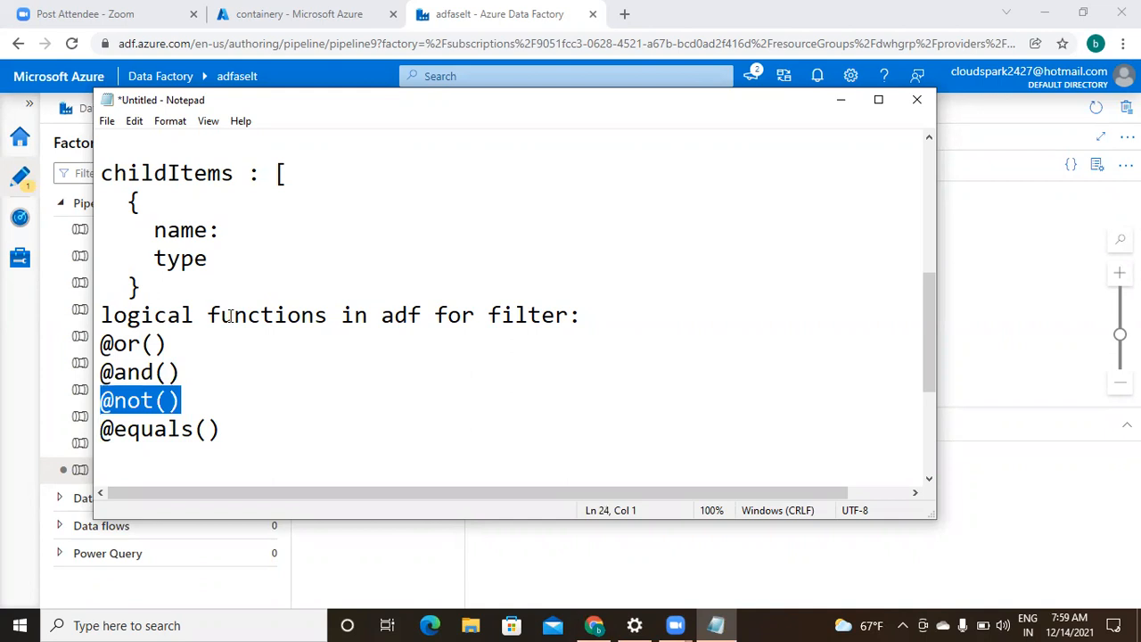
{"action": "key", "text": "Down"}
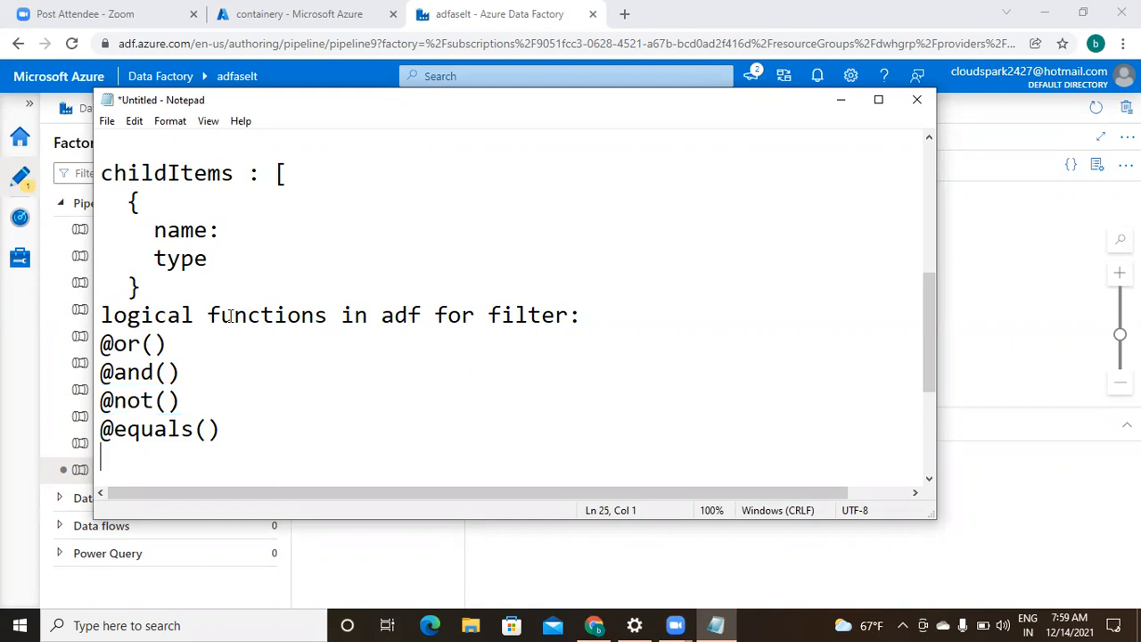
{"action": "key", "text": "Return"}
{"action": "key", "text": "Return"}
{"action": "key", "text": "Return"}
{"action": "key", "text": "Return"}
{"action": "key", "text": "Return"}
{"action": "key", "text": "ctrl+v"}
{"action": "key", "text": "Up"}
{"action": "key", "text": "shift+Down"}
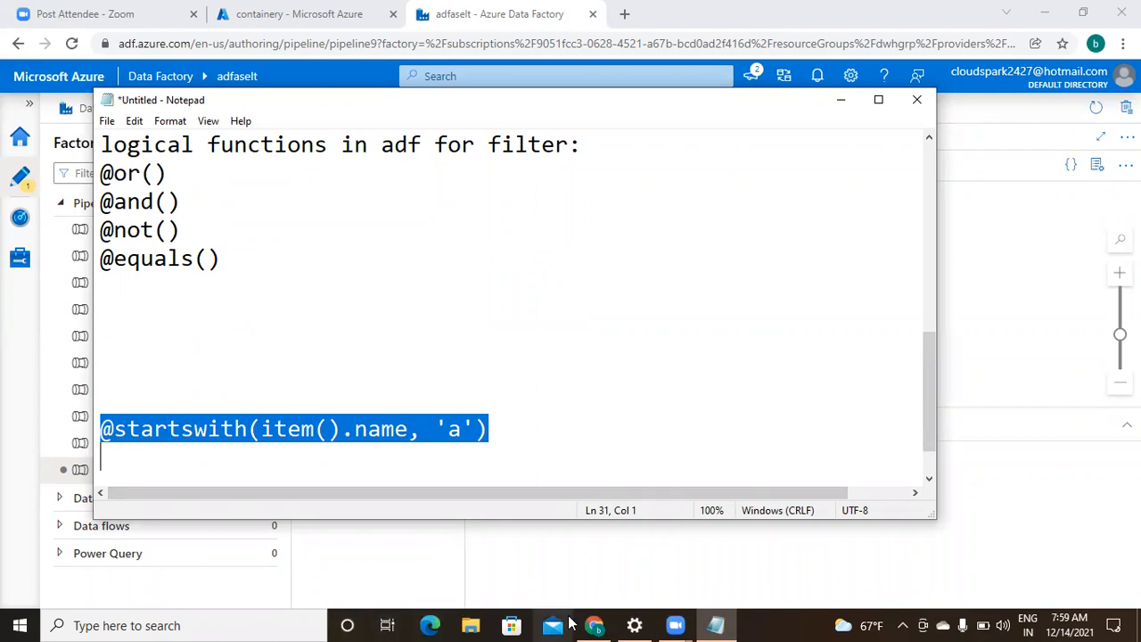
{"action": "left_click", "coordinate": [595, 625]}
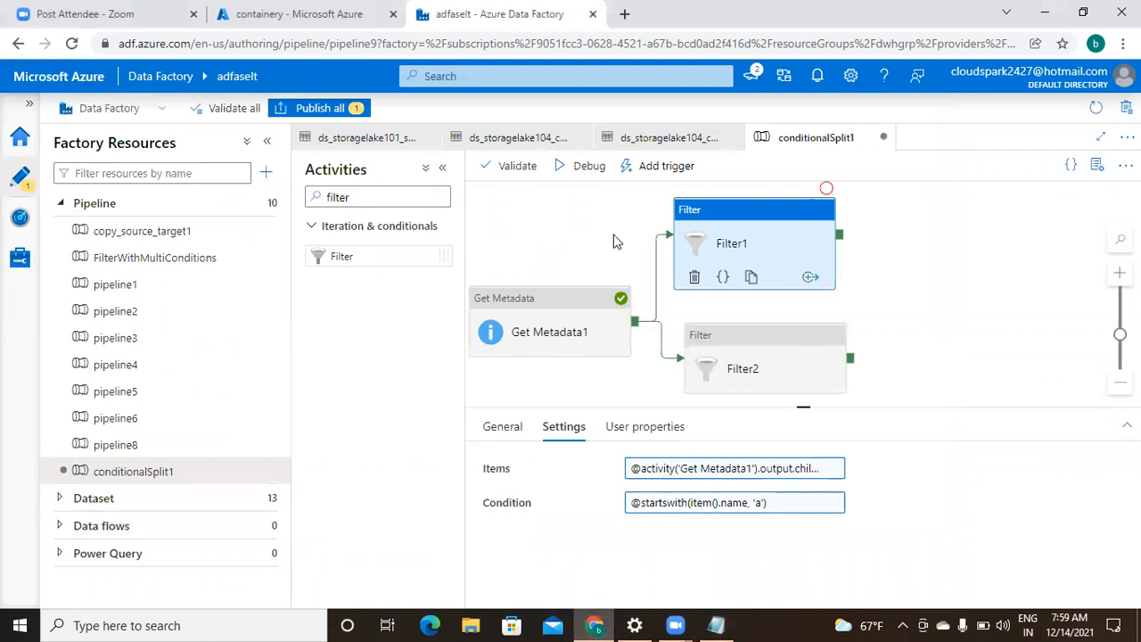
{"action": "left_click", "coordinate": [757, 349]}
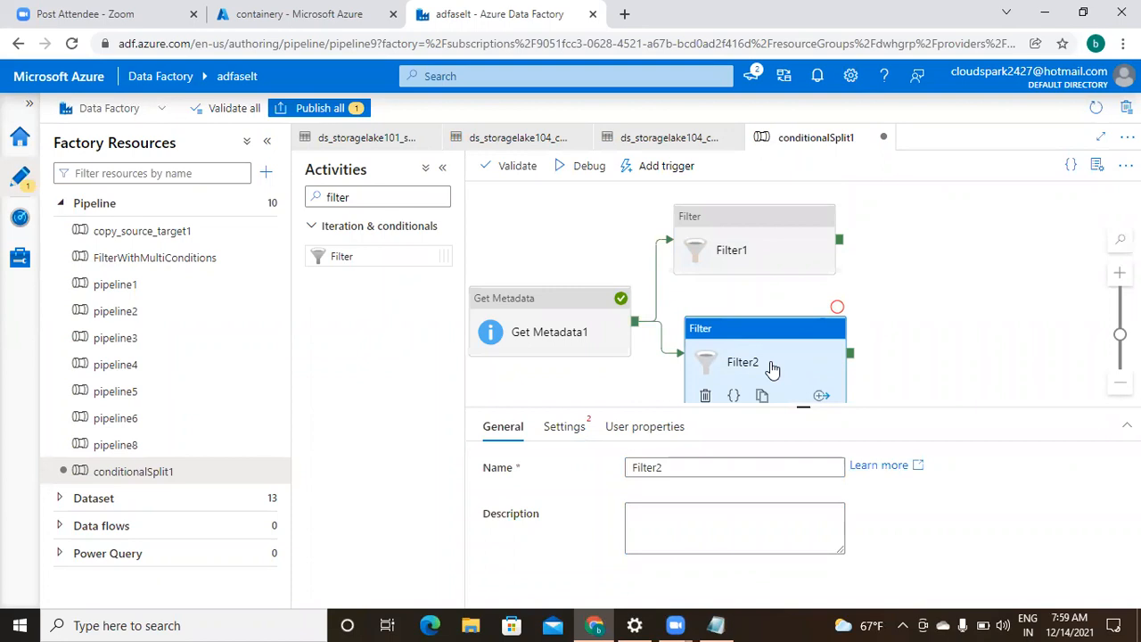
{"action": "left_click", "coordinate": [686, 467]}
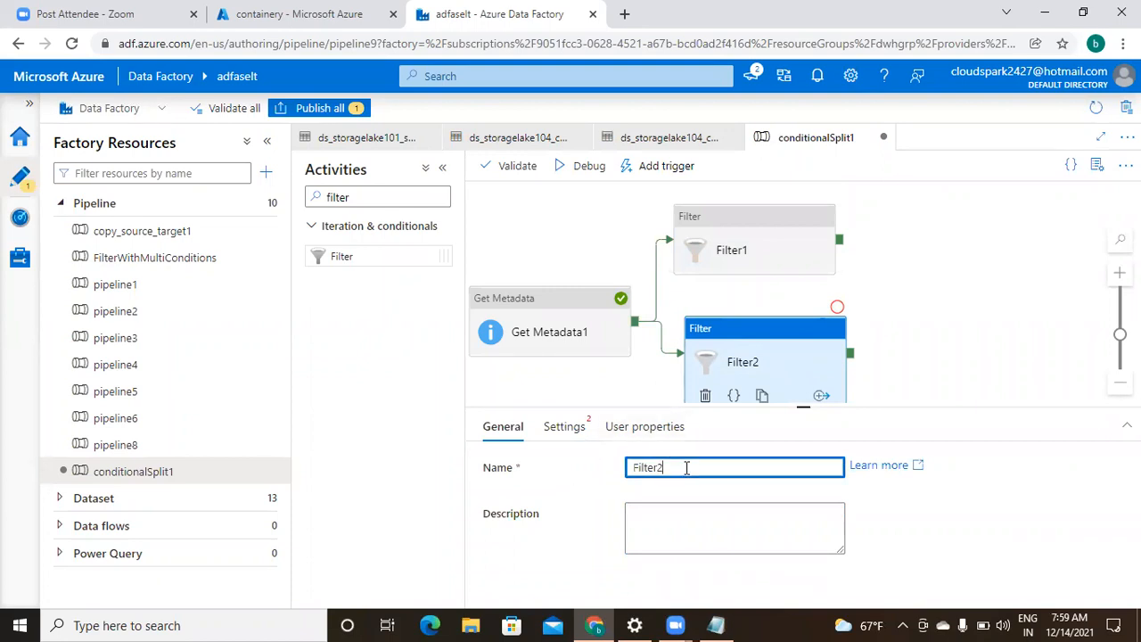
{"action": "left_click", "coordinate": [568, 427]}
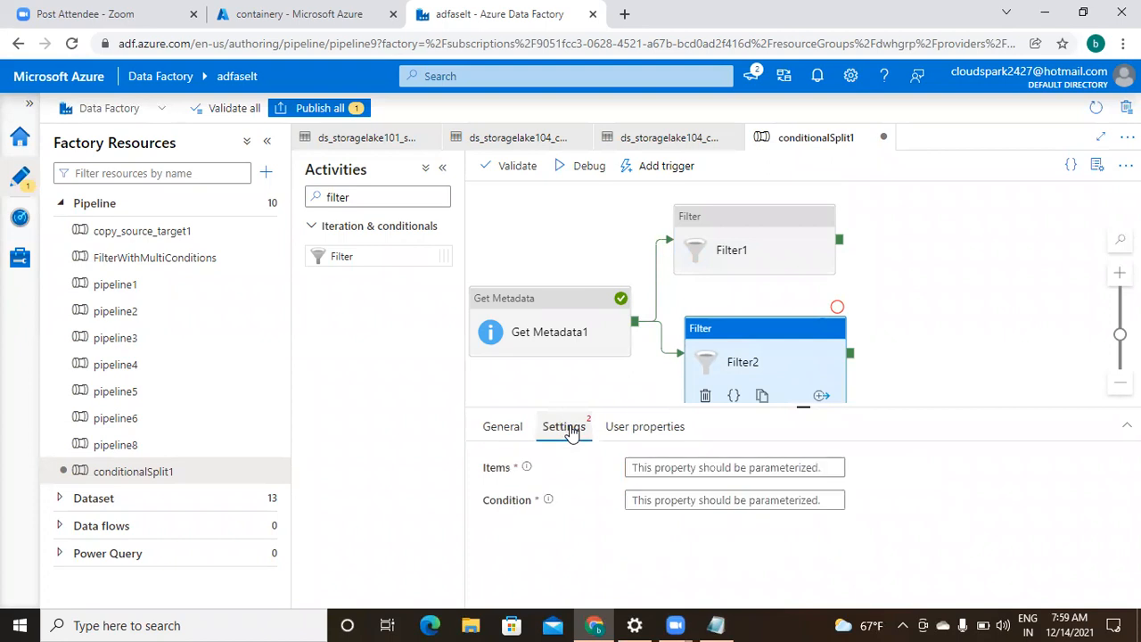
{"action": "left_click", "coordinate": [681, 472]}
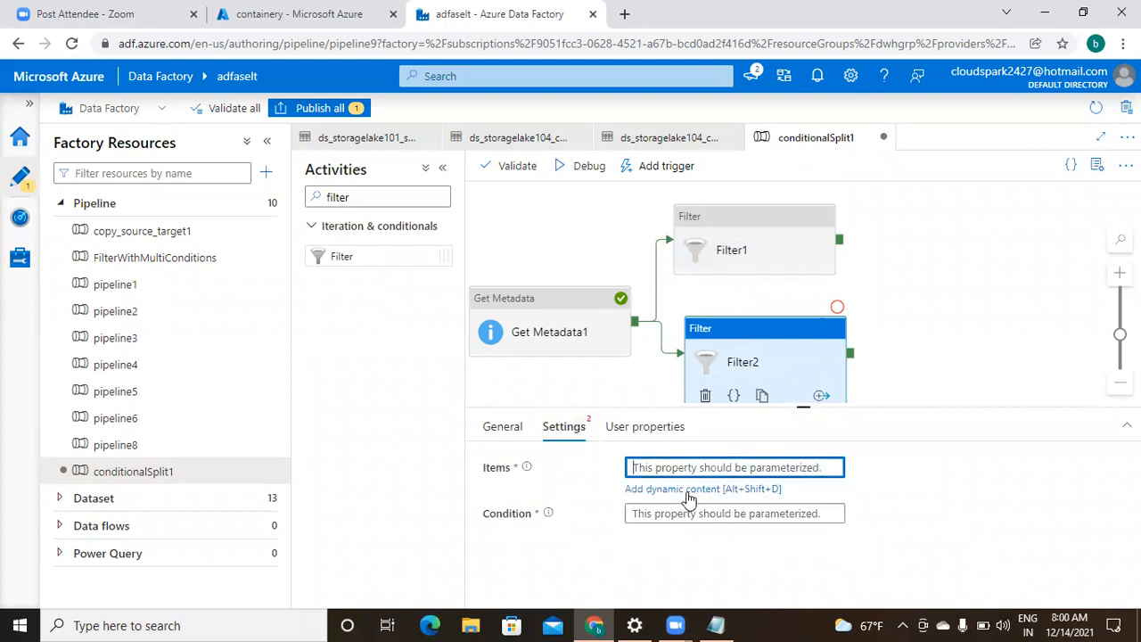
{"action": "left_click", "coordinate": [687, 490]}
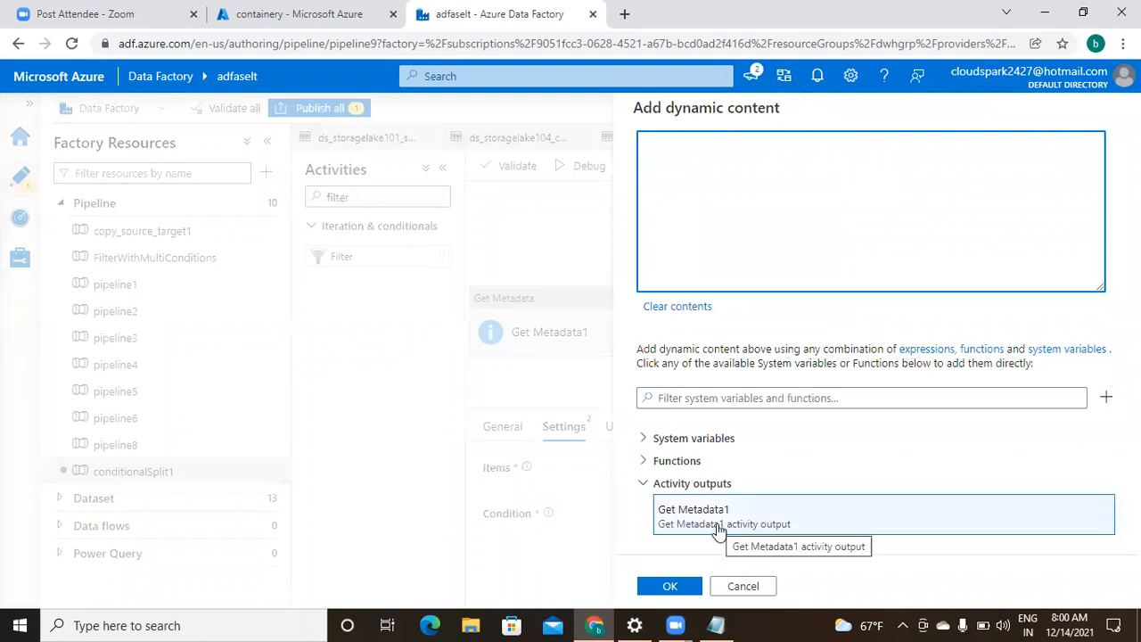
{"action": "left_click", "coordinate": [719, 528]}
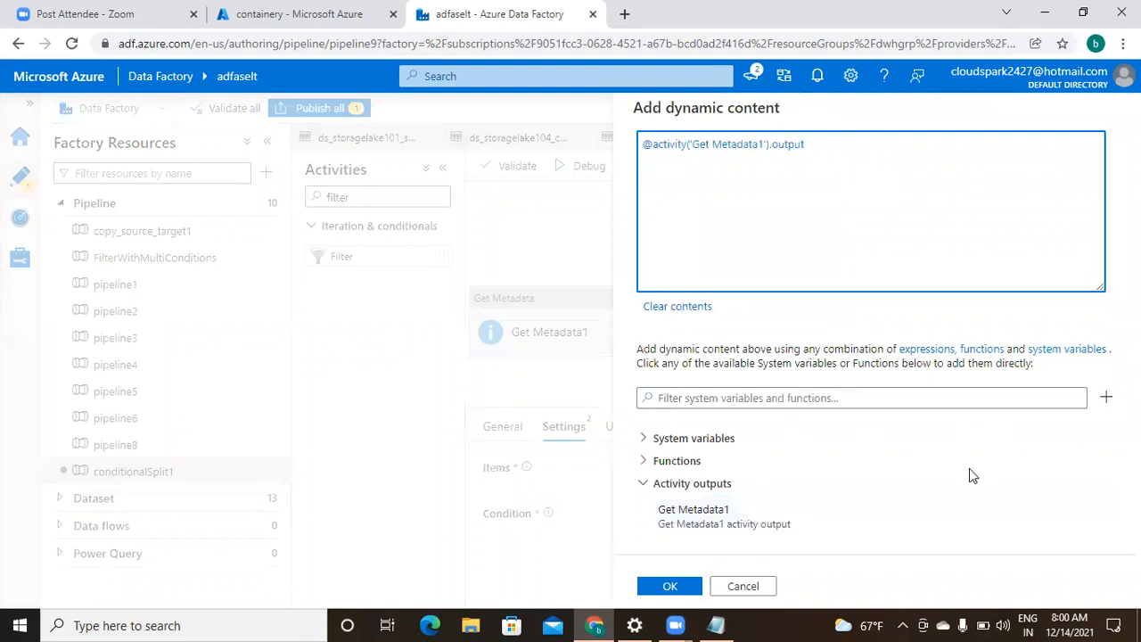
{"action": "type", "text": ".child"}
{"action": "type", "text": "Items"}
{"action": "left_click", "coordinate": [666, 590]}
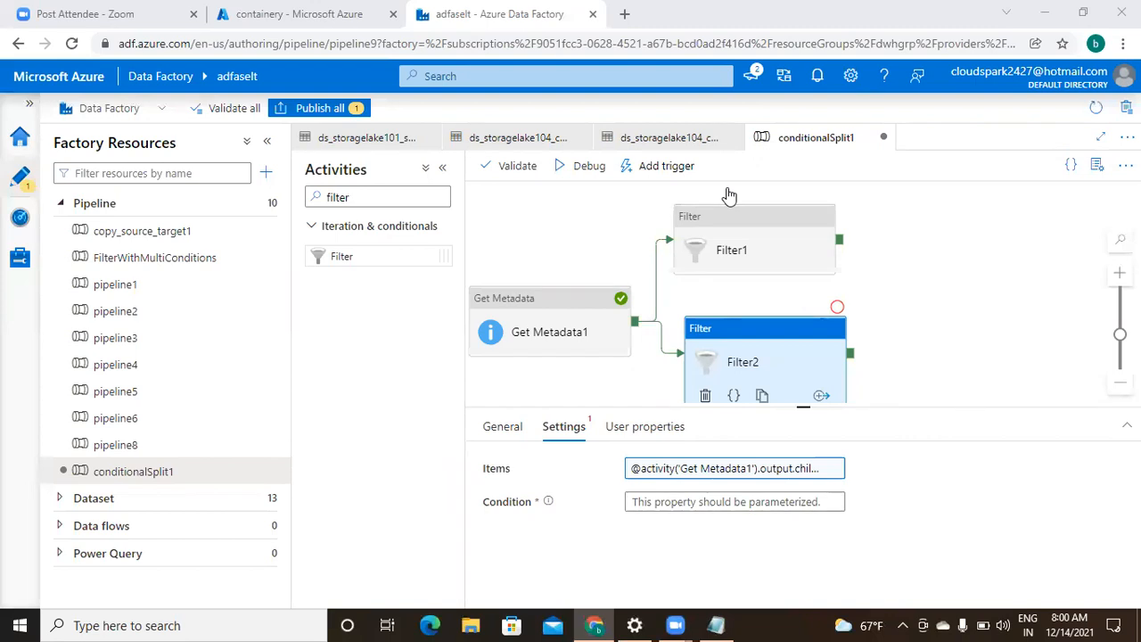
{"action": "left_click", "coordinate": [690, 502]}
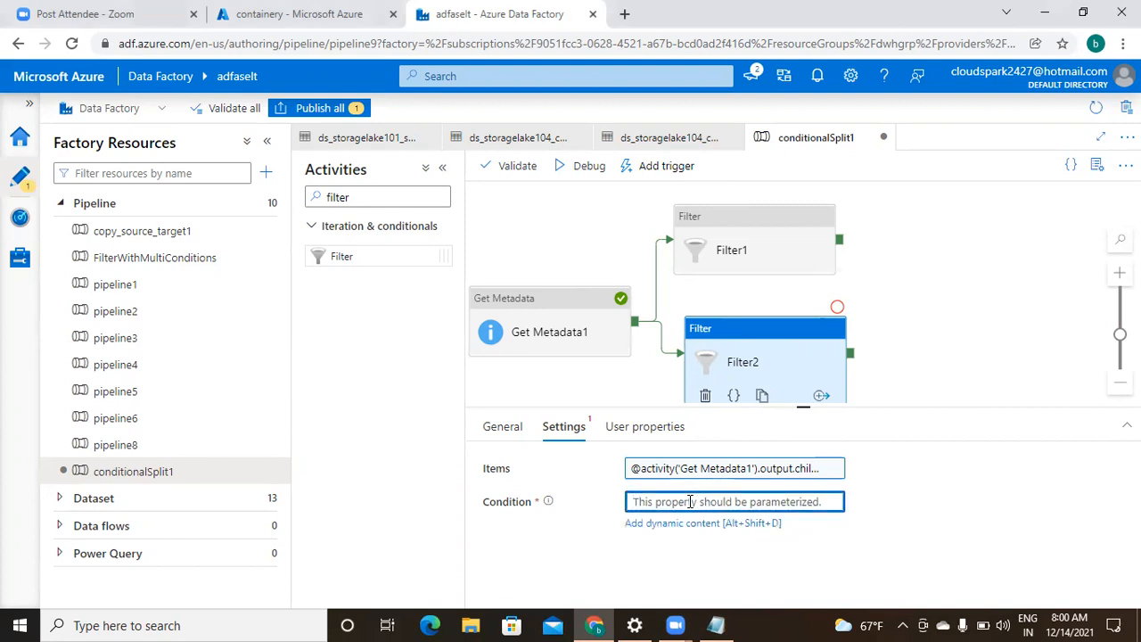
- Open the dynamic content editor for Filter2's Condition and expand Logical Functions
{"action": "left_click", "coordinate": [693, 524]}
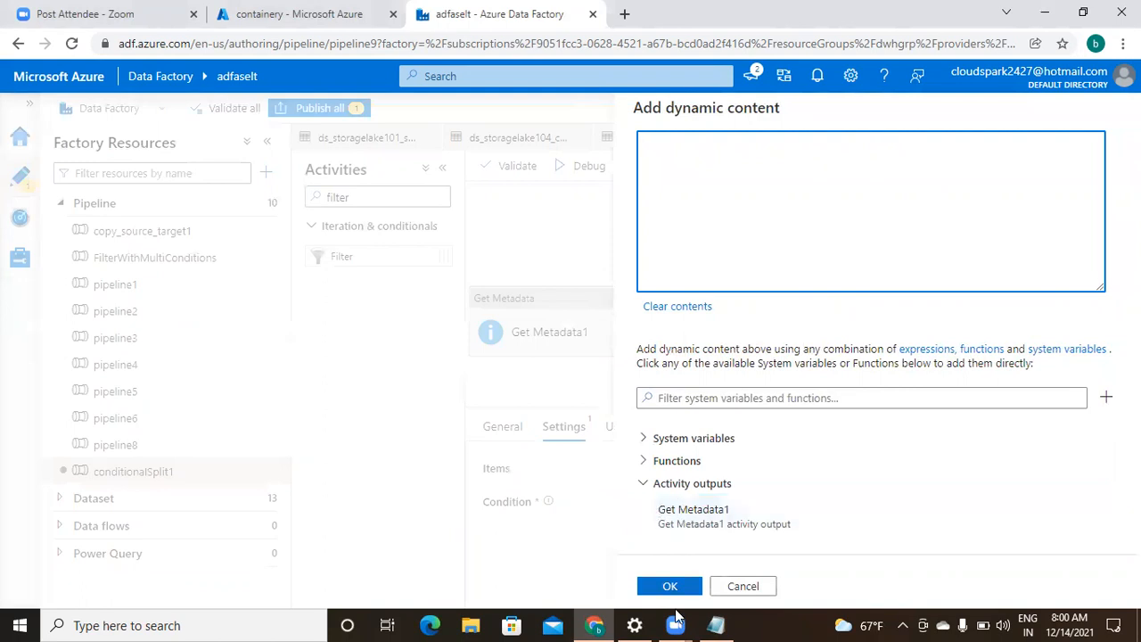
{"action": "mouse_move", "coordinate": [716, 624]}
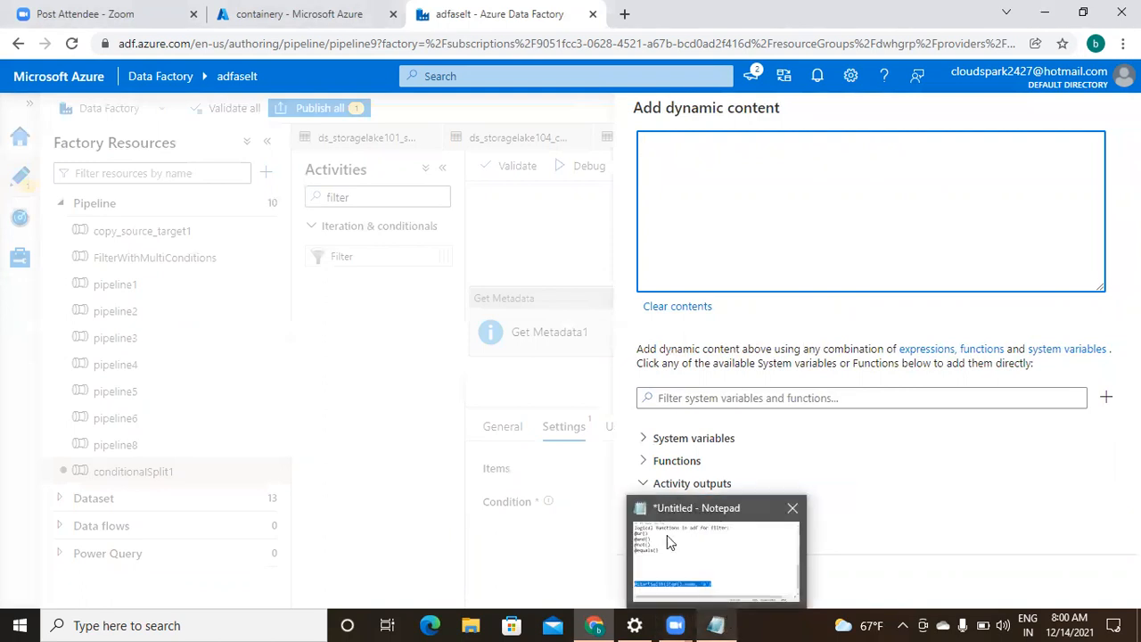
{"action": "left_click", "coordinate": [643, 460]}
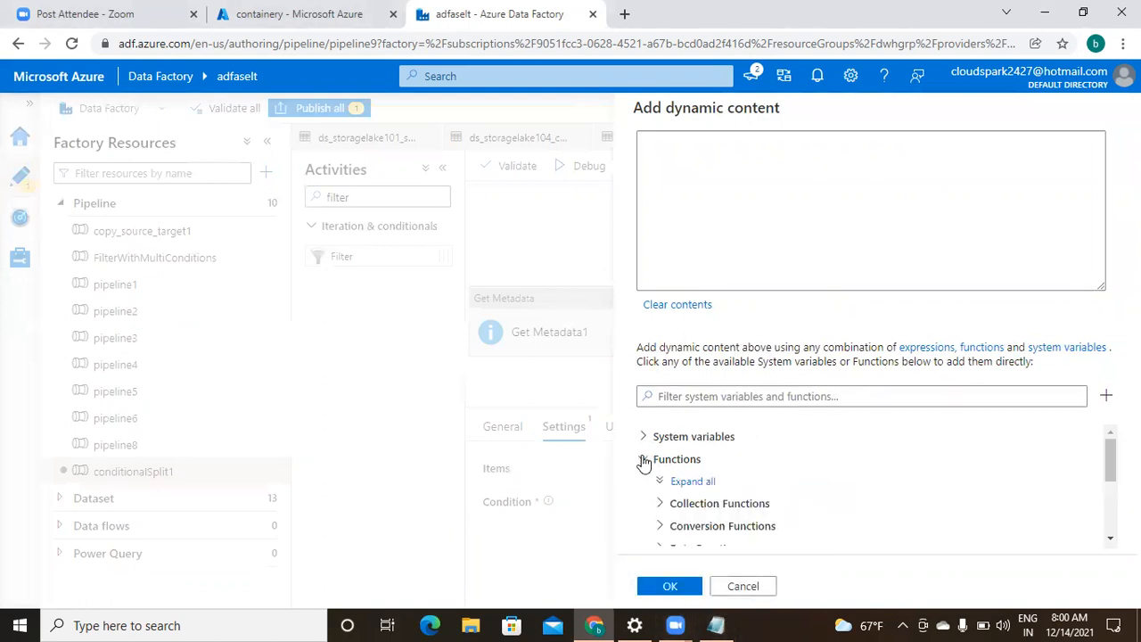
{"action": "left_click", "coordinate": [1110, 540]}
{"action": "left_click", "coordinate": [1110, 540]}
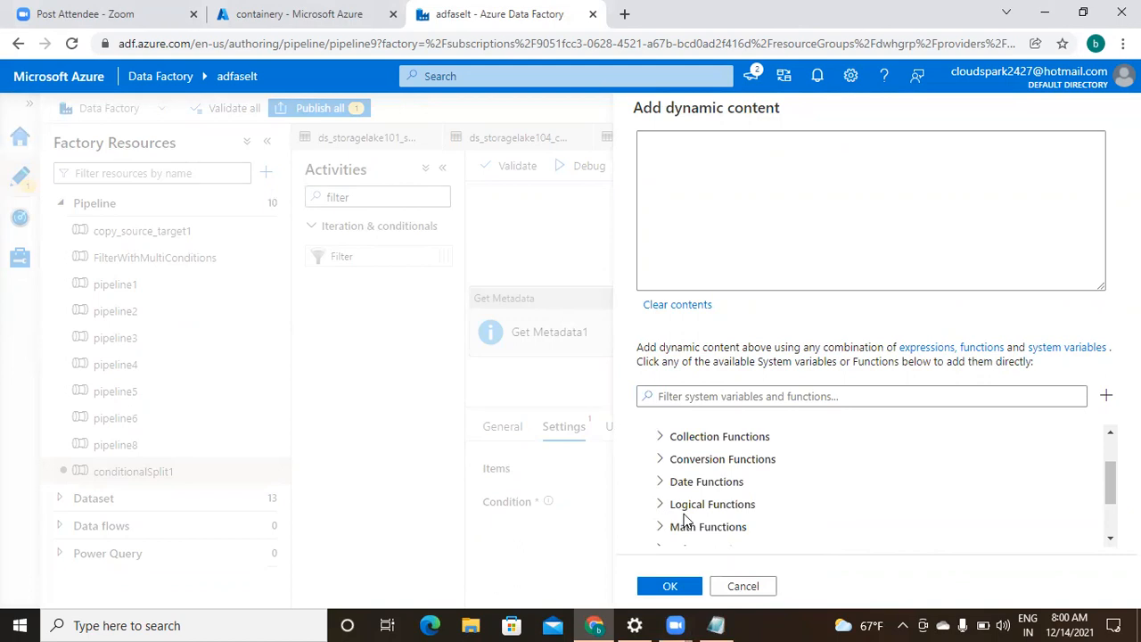
{"action": "left_click", "coordinate": [1110, 540]}
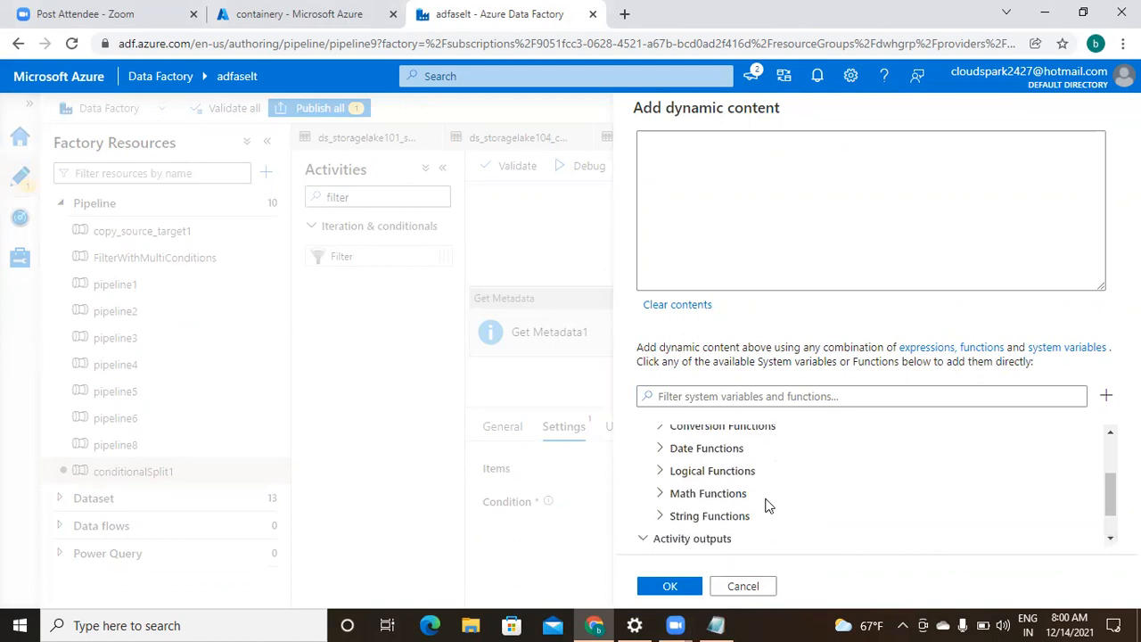
{"action": "left_click", "coordinate": [660, 470]}
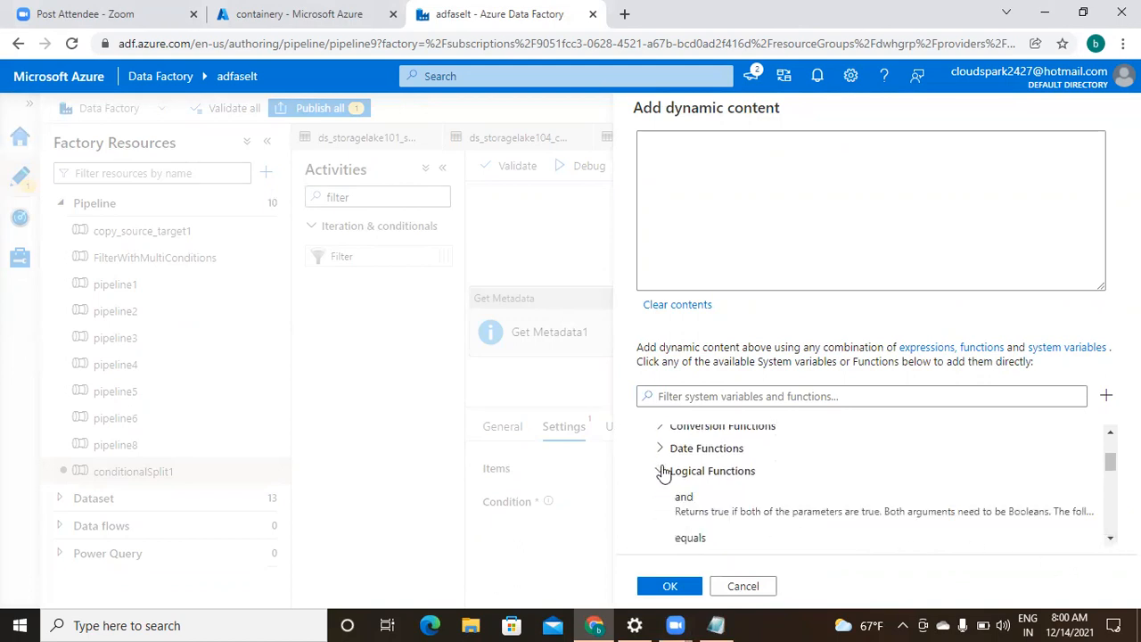
{"action": "left_click", "coordinate": [1109, 540]}
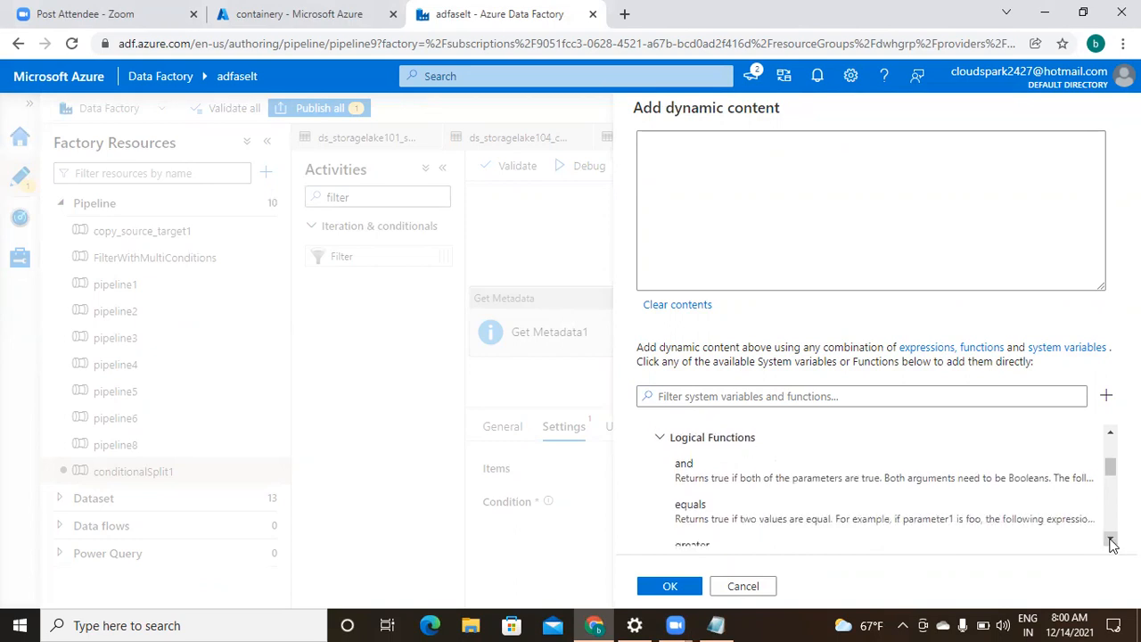
{"action": "left_click", "coordinate": [1109, 540]}
{"action": "left_click", "coordinate": [1109, 540]}
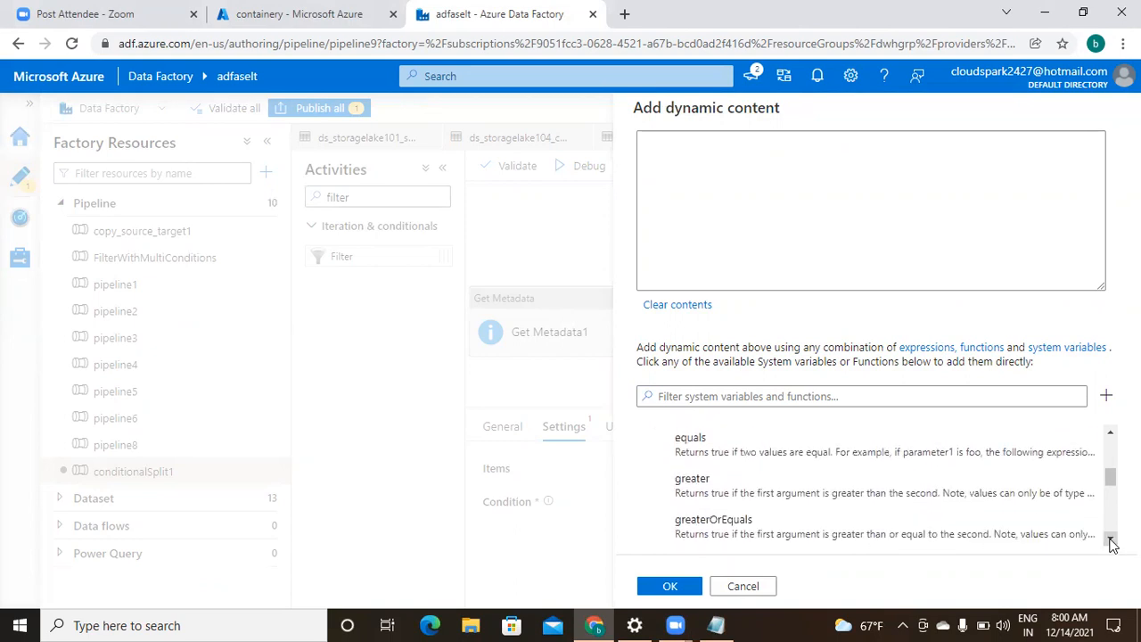
{"action": "left_click", "coordinate": [1110, 540]}
{"action": "left_click", "coordinate": [1110, 540]}
{"action": "left_click", "coordinate": [1110, 540]}
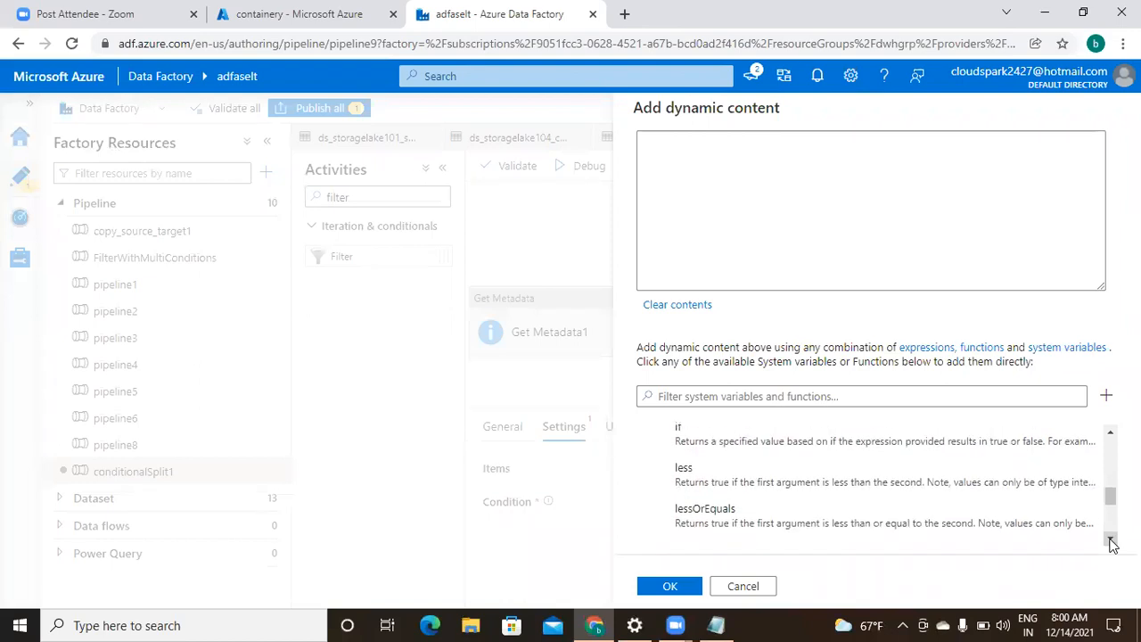
{"action": "left_click", "coordinate": [1110, 540]}
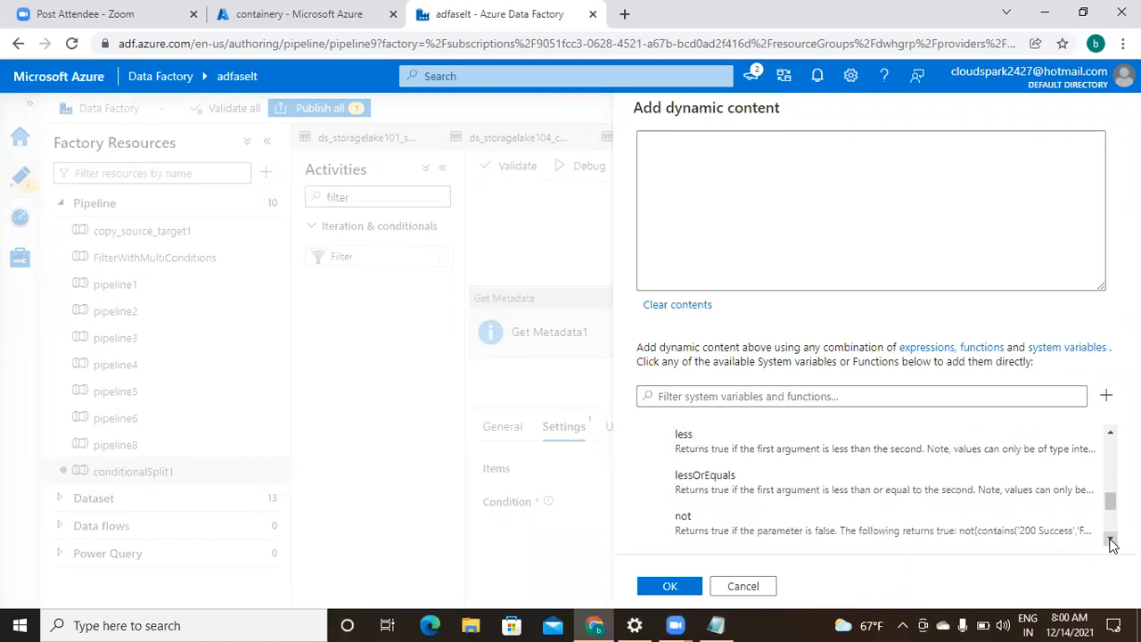
{"action": "left_click", "coordinate": [755, 537]}
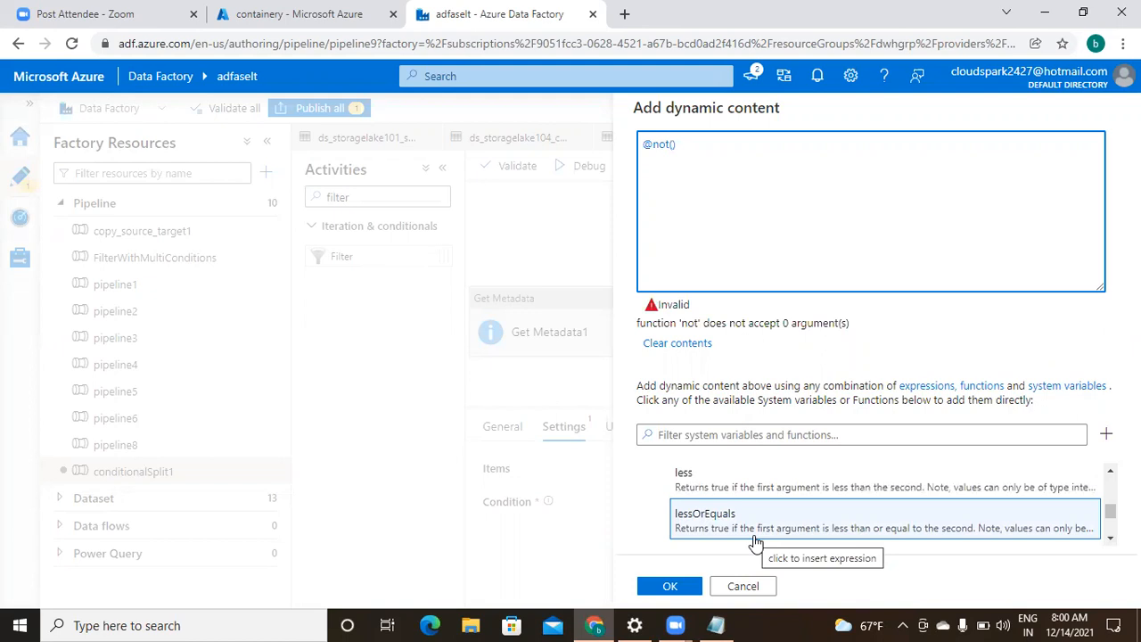
{"action": "key", "text": "Left"}
{"action": "key", "text": "Left"}
{"action": "key", "text": "Left"}
{"action": "key", "text": "Left"}
{"action": "key", "text": "Left"}
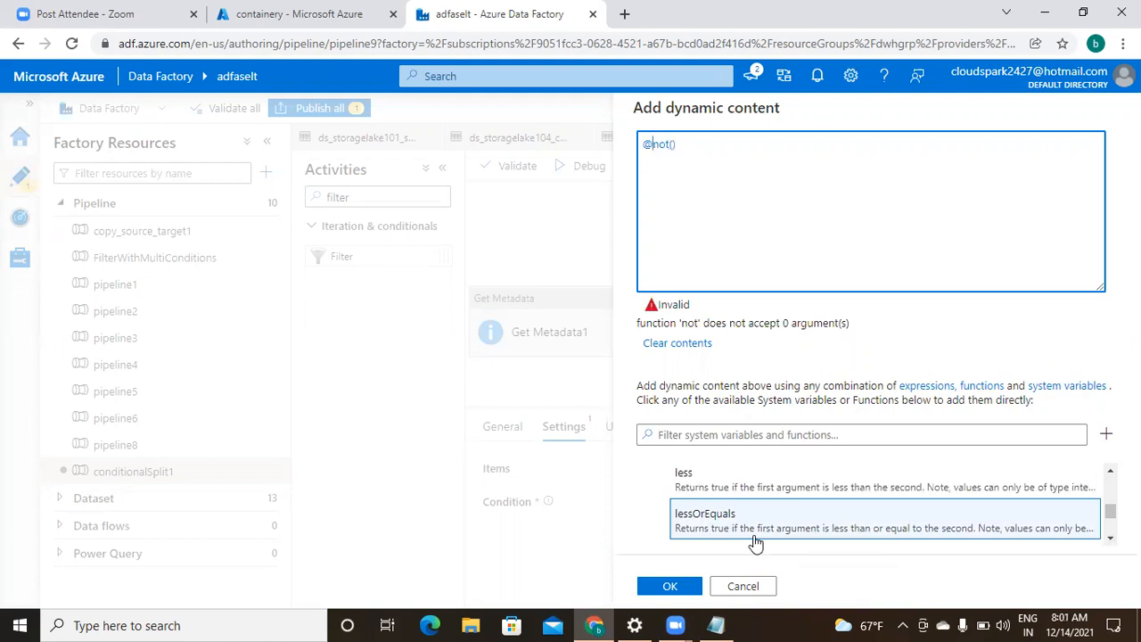
{"action": "key", "text": "ctrl+a"}
{"action": "key", "text": "ctrl+c"}
{"action": "left_click", "coordinate": [720, 624]}
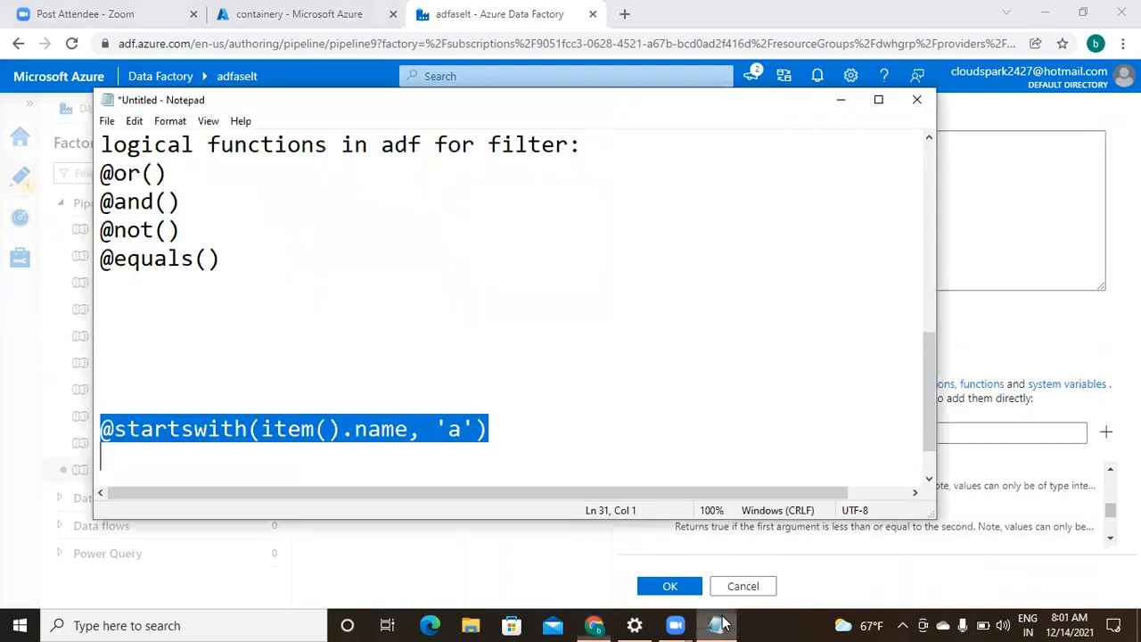
{"action": "left_click", "coordinate": [240, 373]}
{"action": "key", "text": "ctrl+v"}
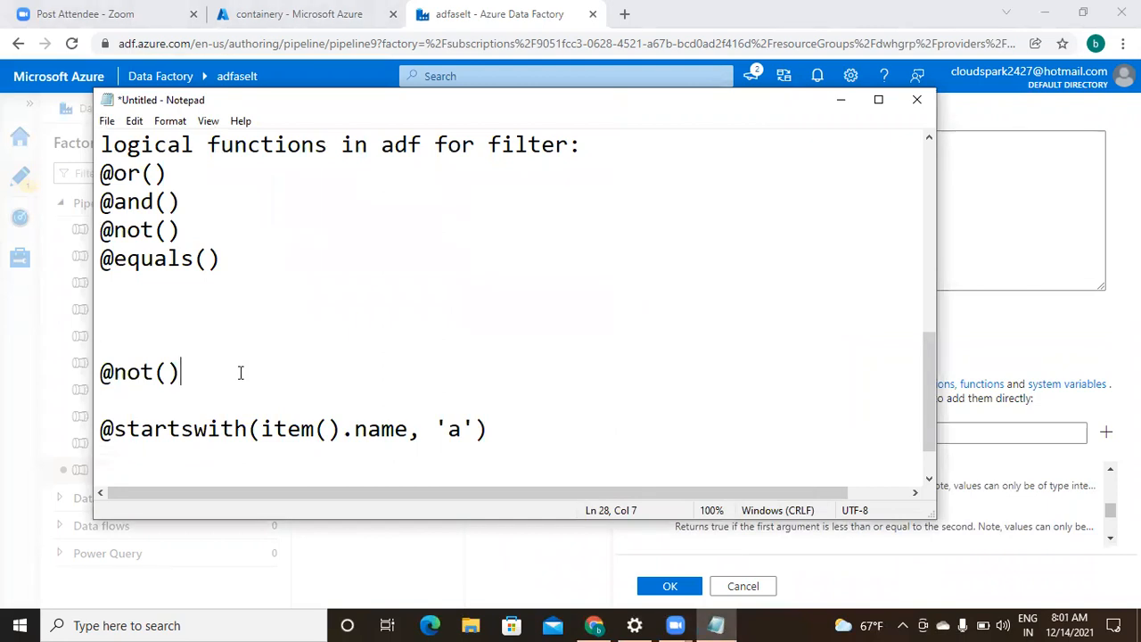
{"action": "key", "text": "Down"}
{"action": "key", "text": "Down"}
{"action": "key", "text": "Down"}
{"action": "key", "text": "Down"}
{"action": "key", "text": "Down"}
{"action": "type", "text": "@not("}
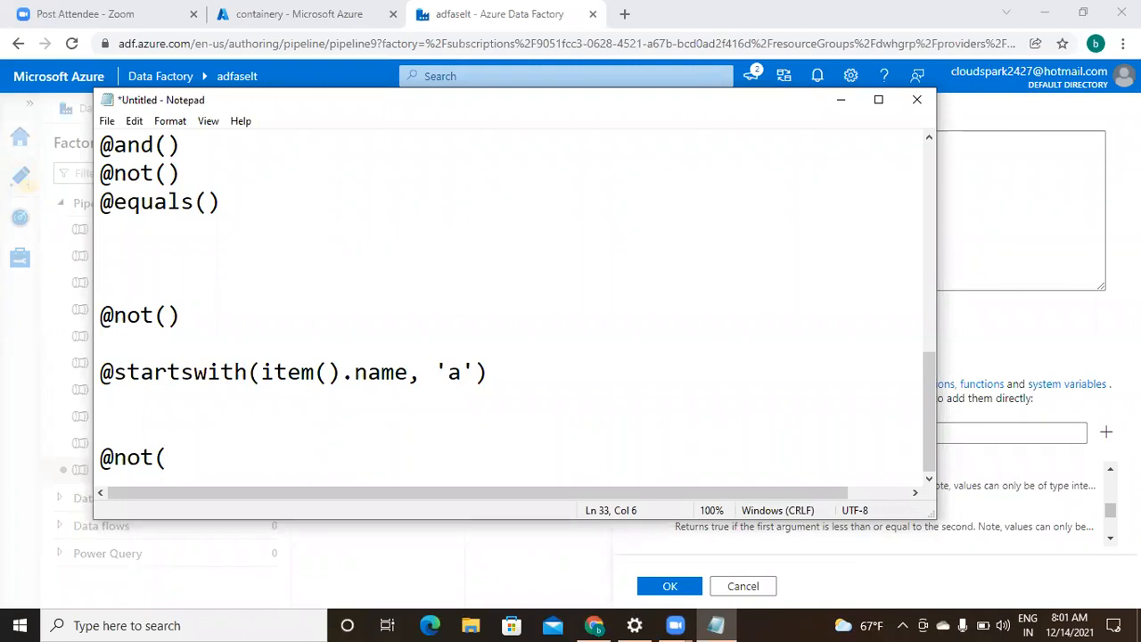
{"action": "type", "text": "startswith"}
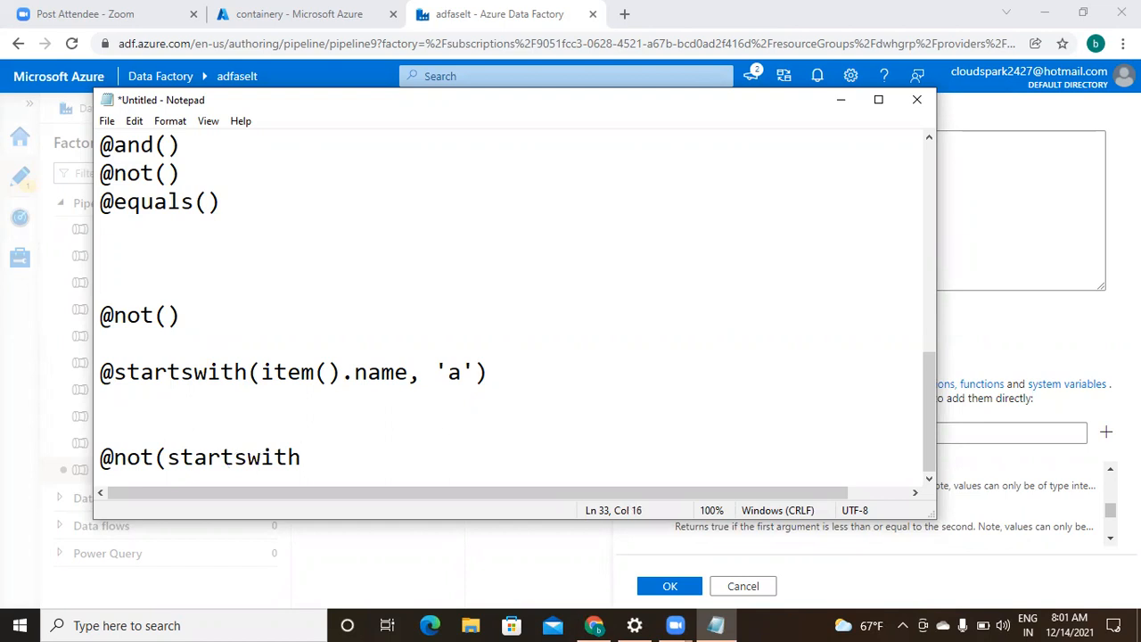
{"action": "type", "text": "(item().name"}
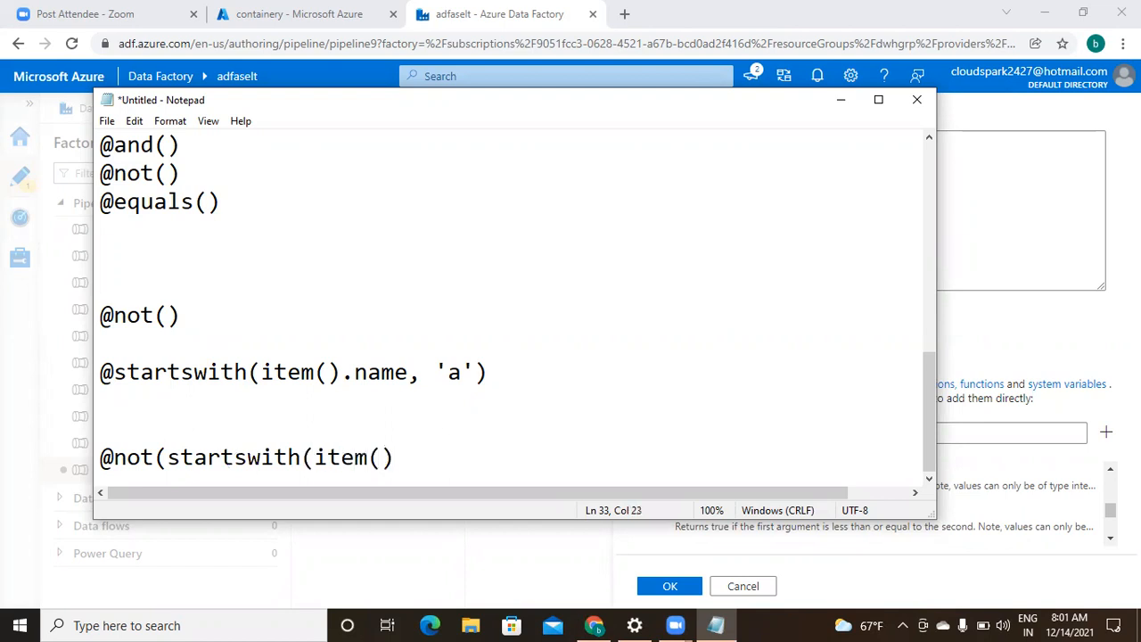
{"action": "type", "text": ", 'a')"}
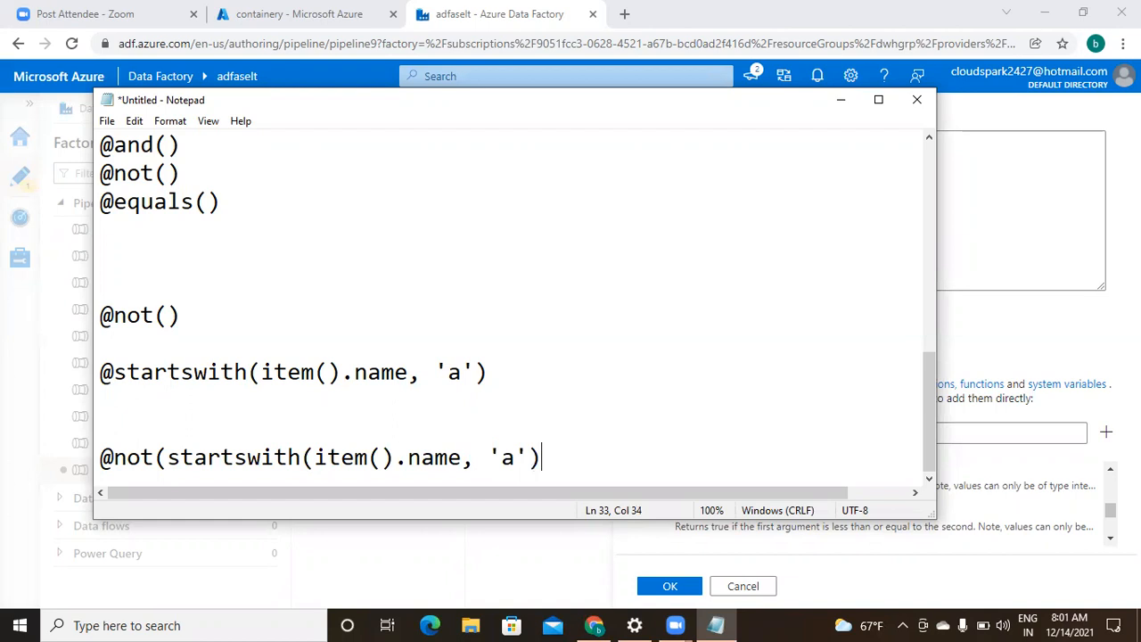
{"action": "type", "text": ")"}
{"action": "left_click_drag", "start_coordinate": [149, 454], "coordinate": [179, 456]}
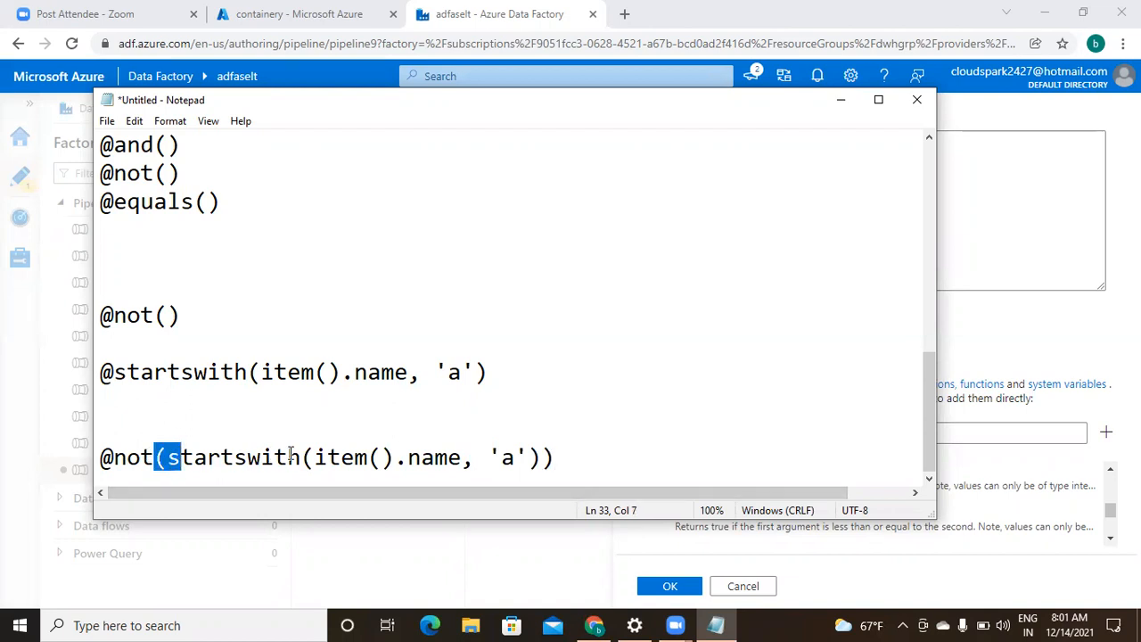
{"action": "left_click_drag", "start_coordinate": [288, 456], "coordinate": [325, 471]}
{"action": "left_click_drag", "start_coordinate": [532, 458], "coordinate": [588, 465]}
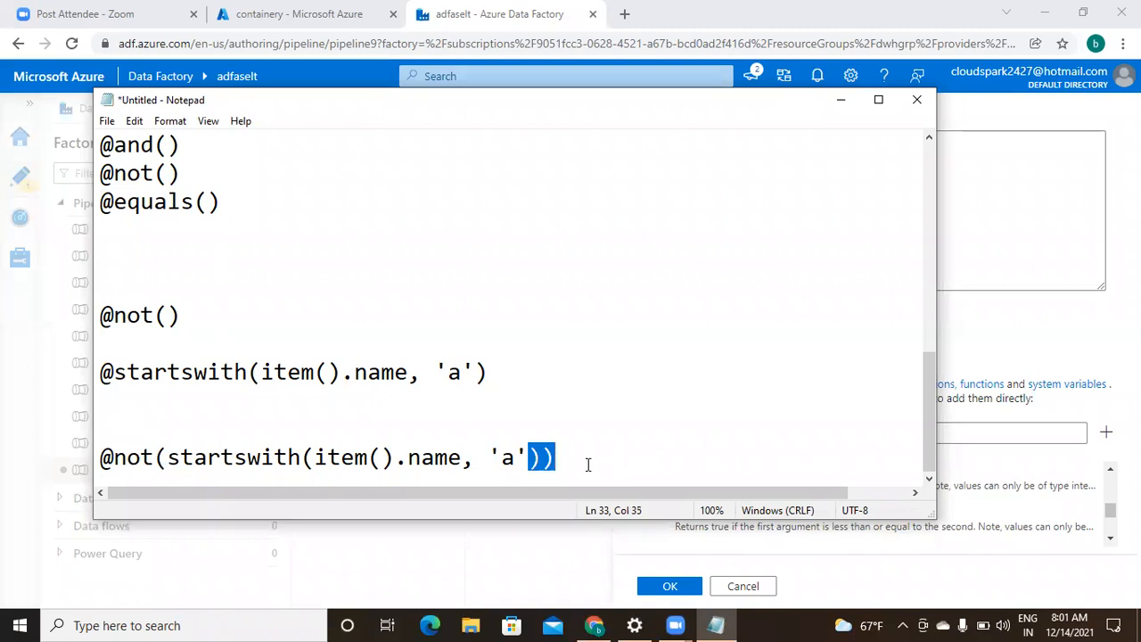
{"action": "left_click", "coordinate": [99, 456]}
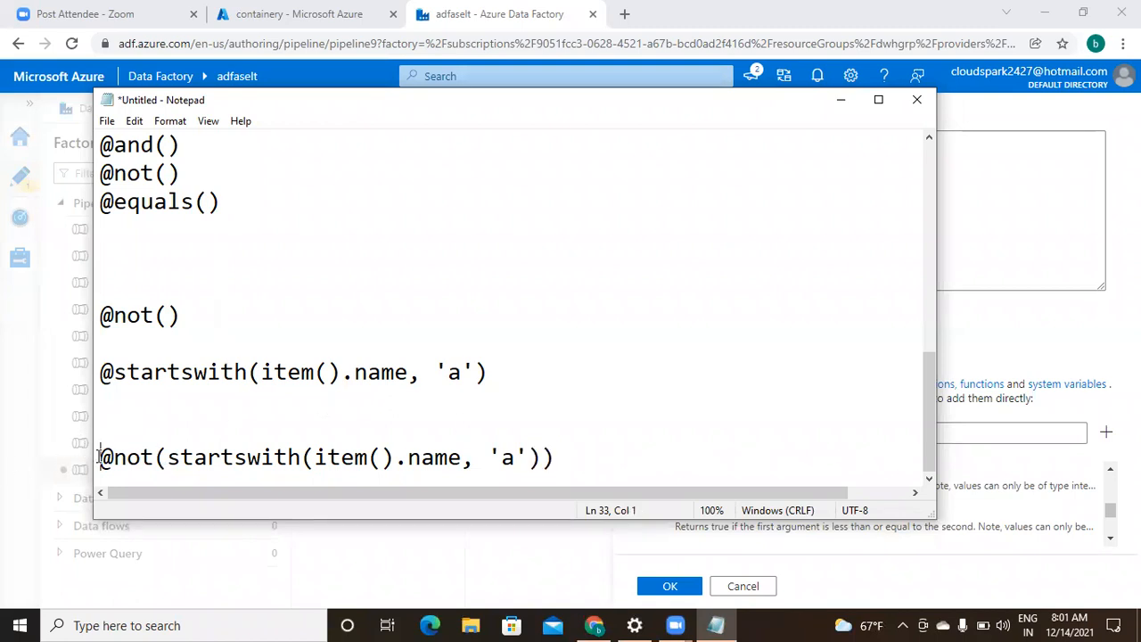
{"action": "key", "text": "shift+End"}
{"action": "key", "text": "ctrl+c"}
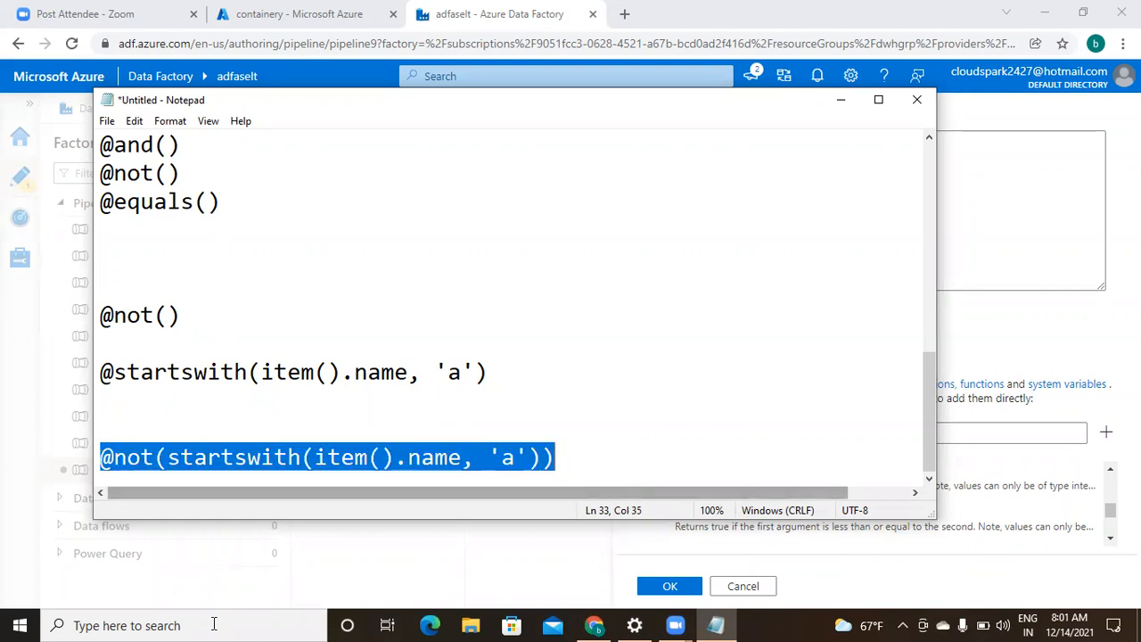
{"action": "left_click", "coordinate": [596, 625]}
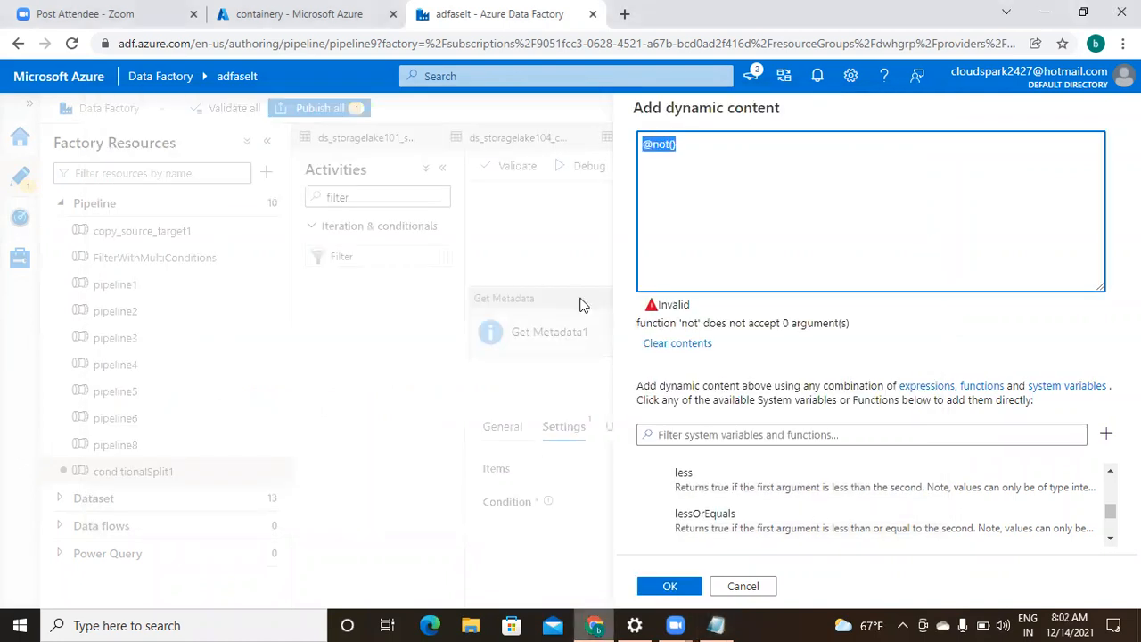
{"action": "key", "text": "ctrl+v"}
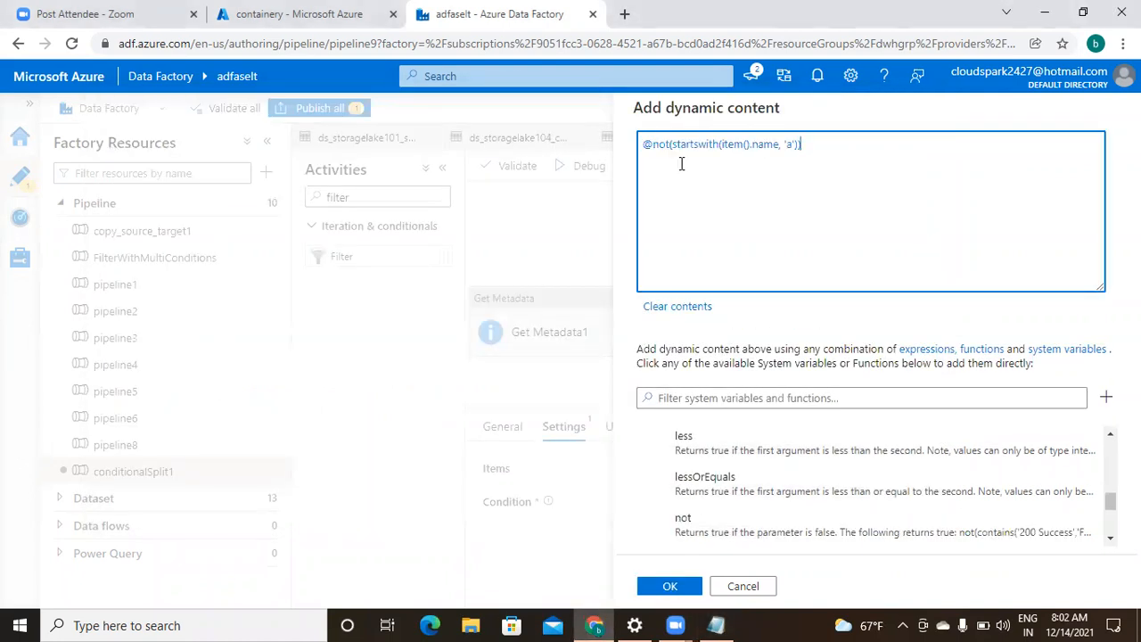
{"action": "left_click", "coordinate": [664, 585]}
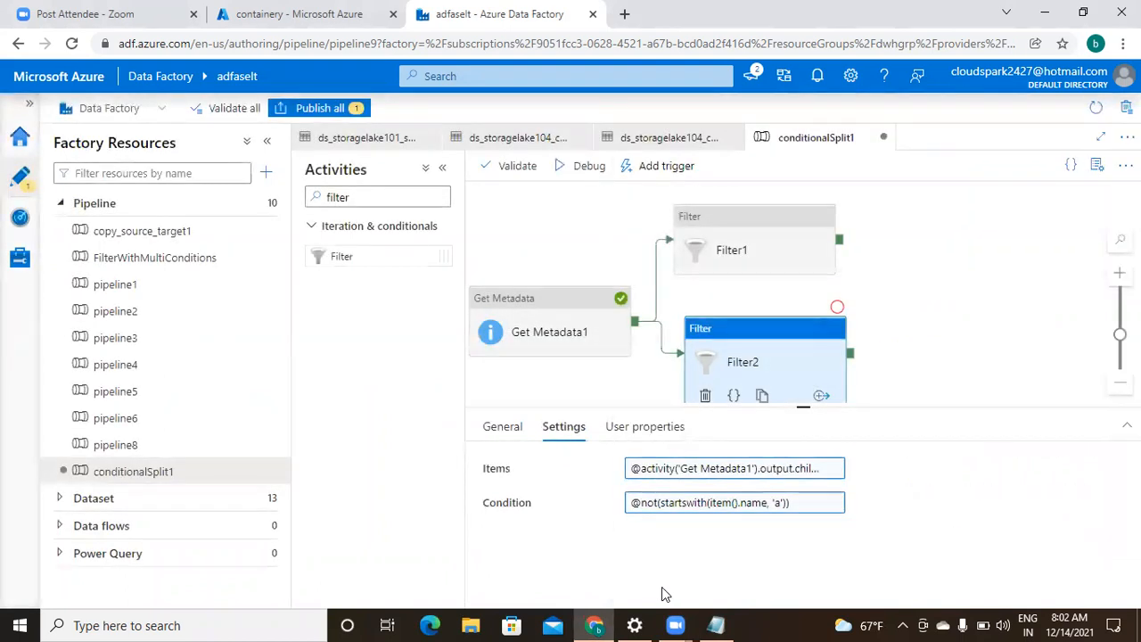
{"action": "left_click", "coordinate": [784, 255]}
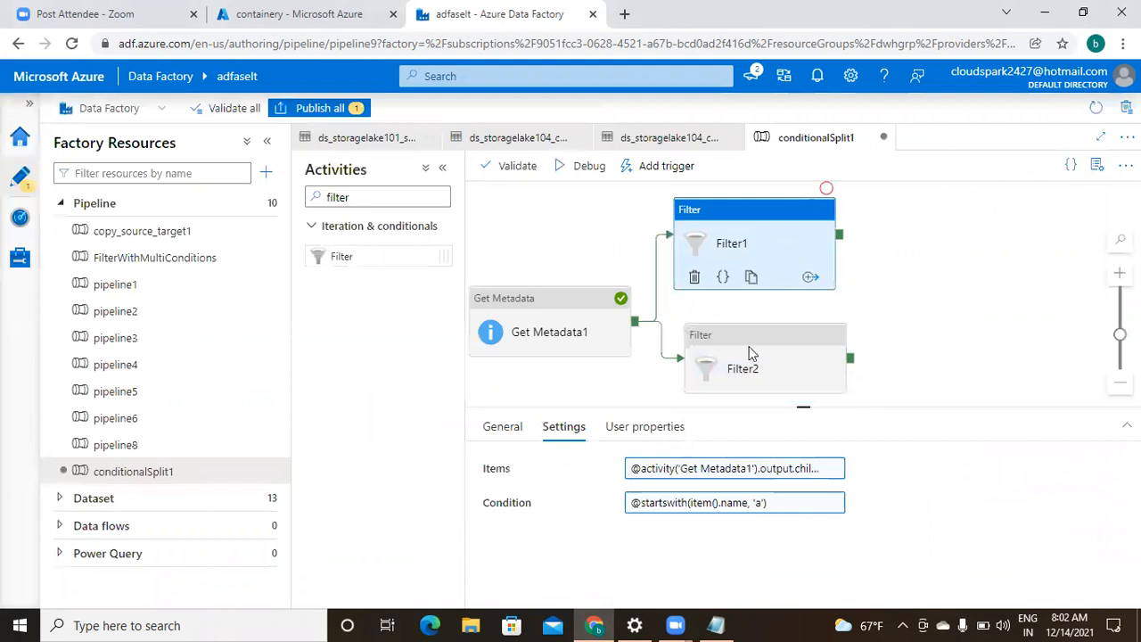
{"action": "left_click", "coordinate": [736, 388]}
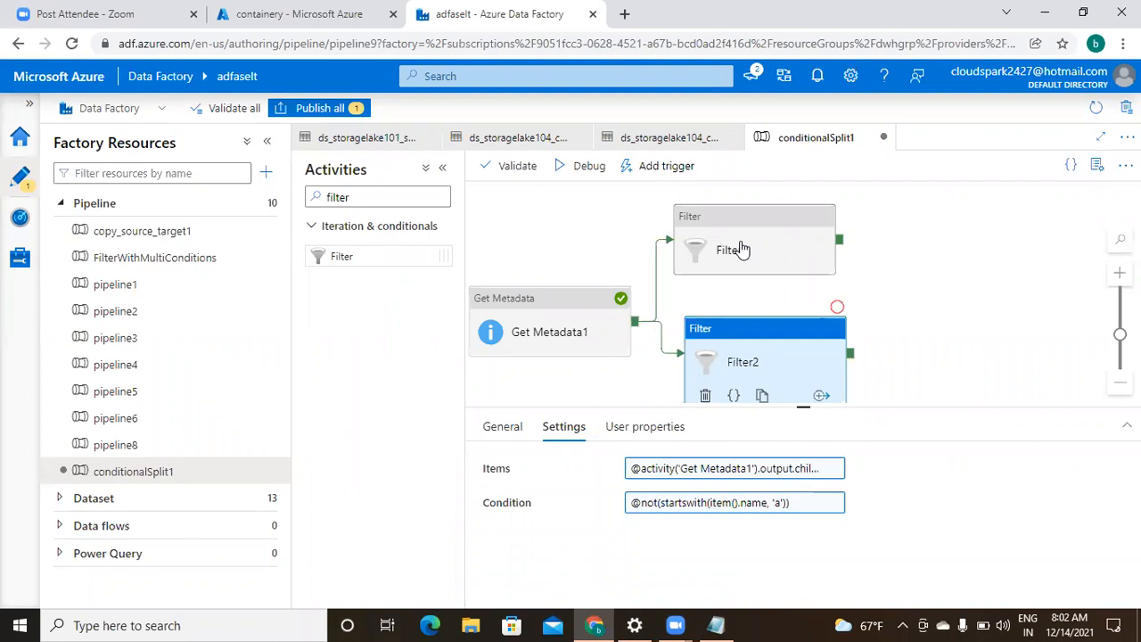
- Add two ForEach activities and connect Filter1 and Filter2 to them
{"action": "left_click", "coordinate": [388, 192]}
{"action": "key", "text": "BackSpace"}
{"action": "key", "text": "BackSpace"}
{"action": "key", "text": "BackSpace"}
{"action": "key", "text": "BackSpace"}
{"action": "key", "text": "BackSpace"}
{"action": "key", "text": "BackSpace"}
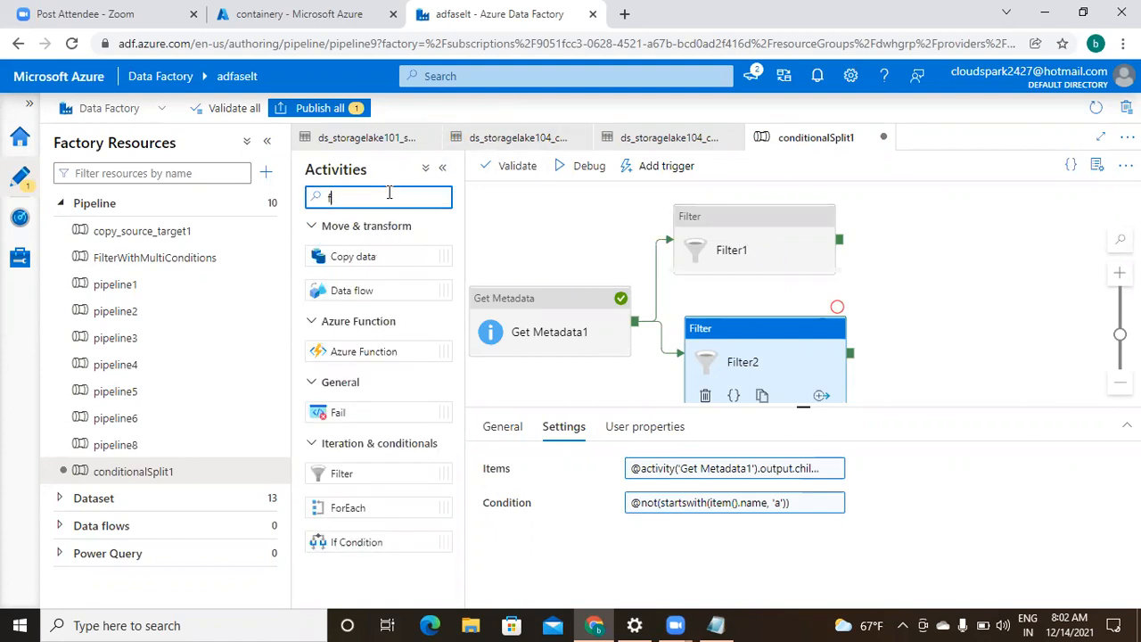
{"action": "type", "text": "for"}
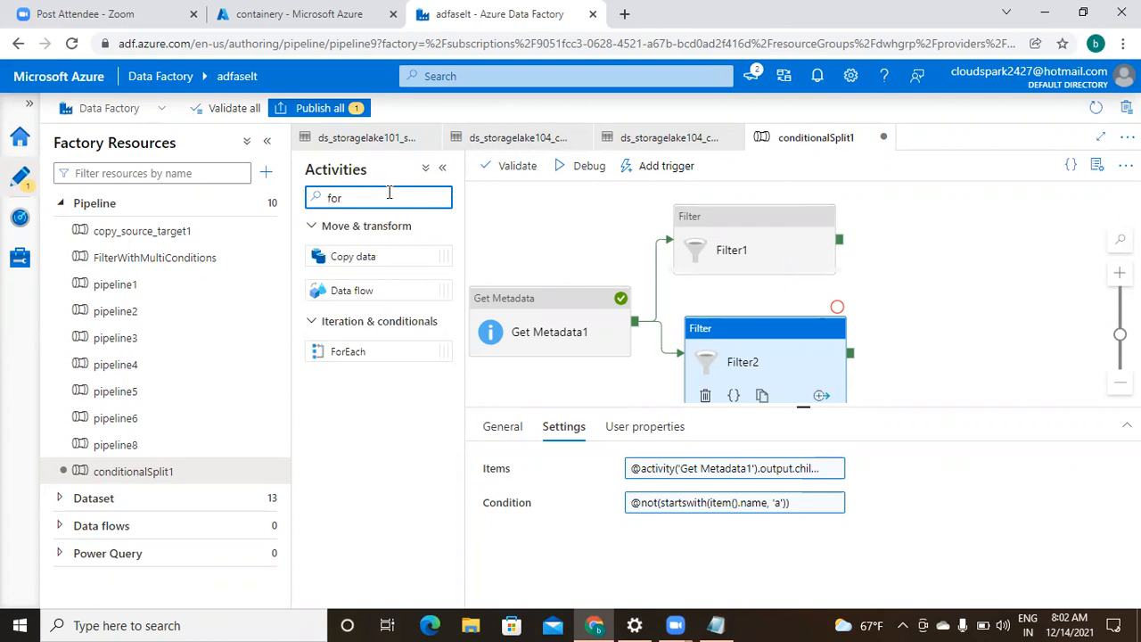
{"action": "type", "text": "each"}
{"action": "left_click_drag", "start_coordinate": [339, 256], "coordinate": [977, 250]}
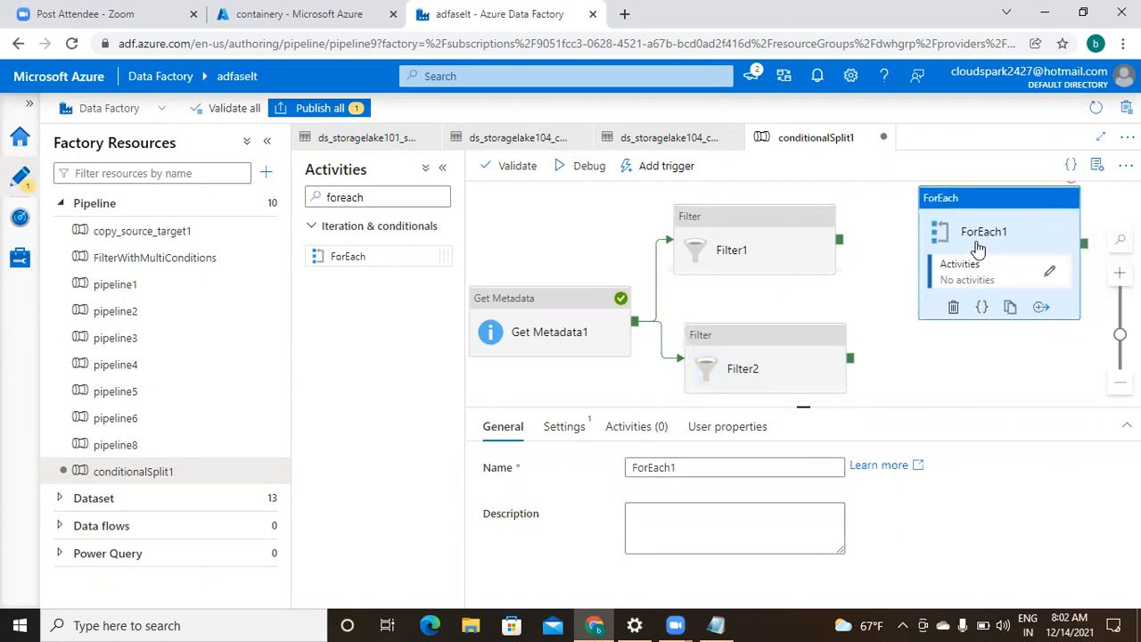
{"action": "left_click_drag", "start_coordinate": [377, 255], "coordinate": [980, 375]}
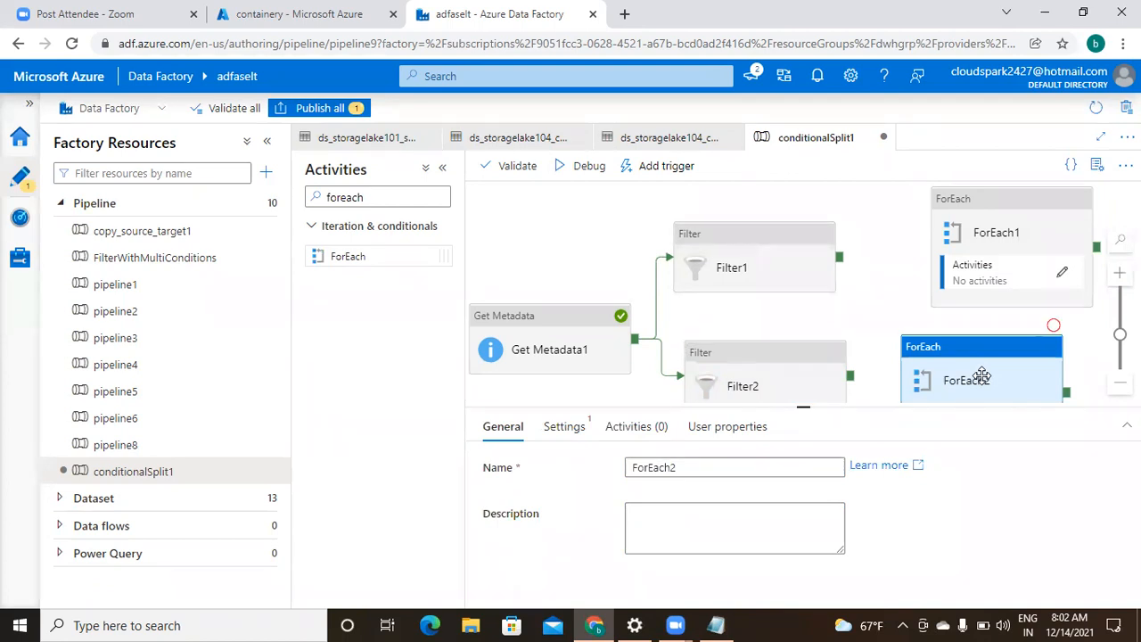
{"action": "left_click", "coordinate": [1011, 256]}
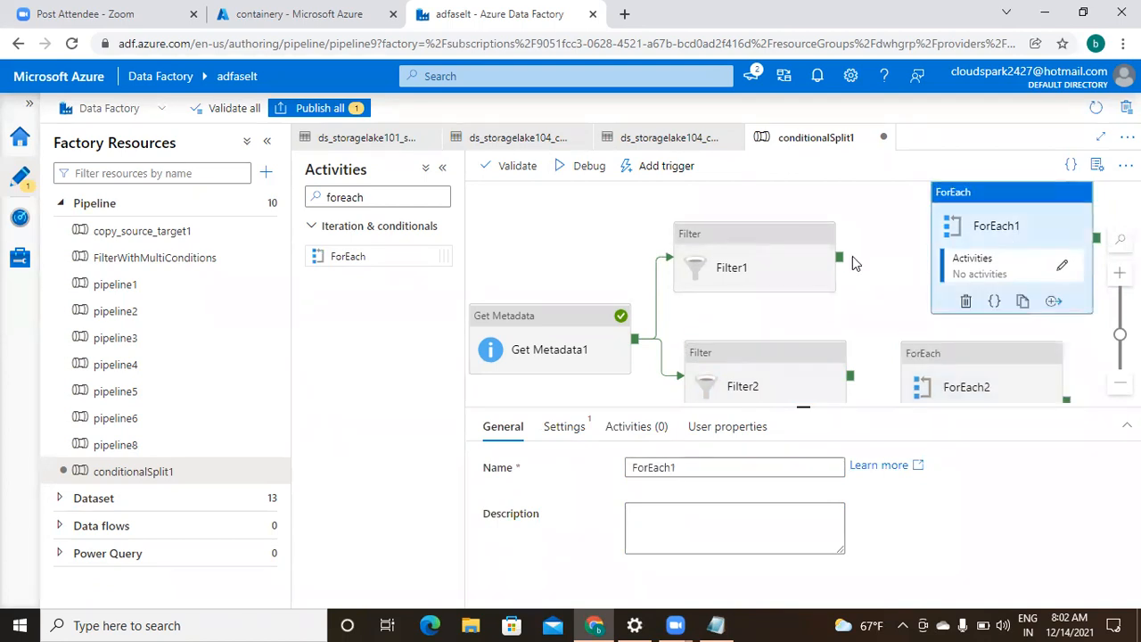
{"action": "left_click_drag", "start_coordinate": [840, 259], "coordinate": [963, 255]}
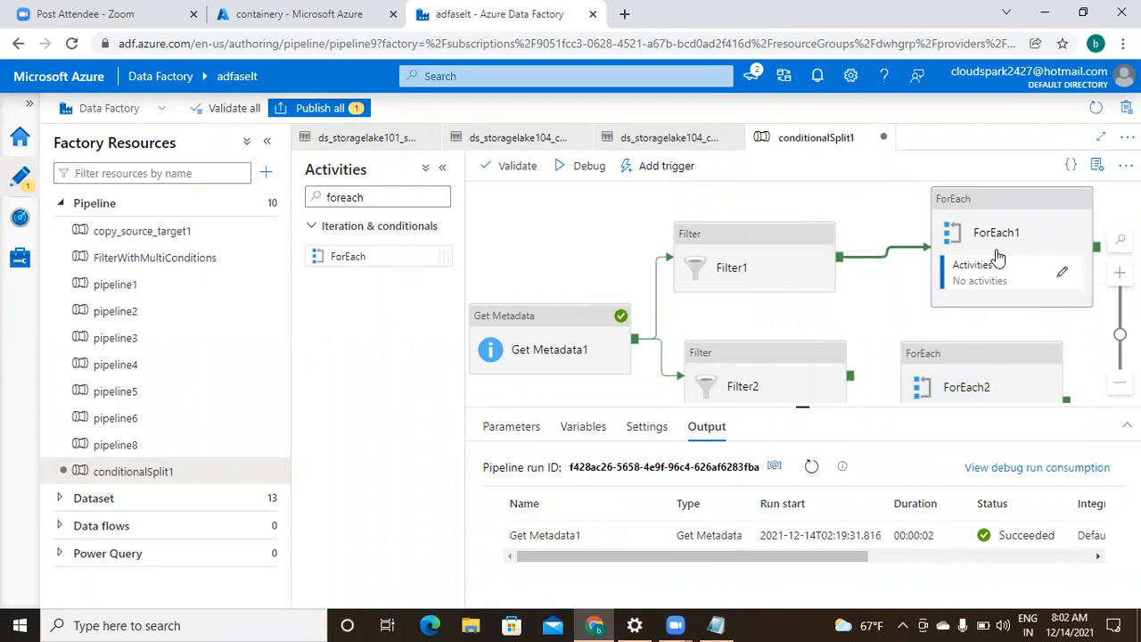
{"action": "left_click_drag", "start_coordinate": [851, 376], "coordinate": [979, 392]}
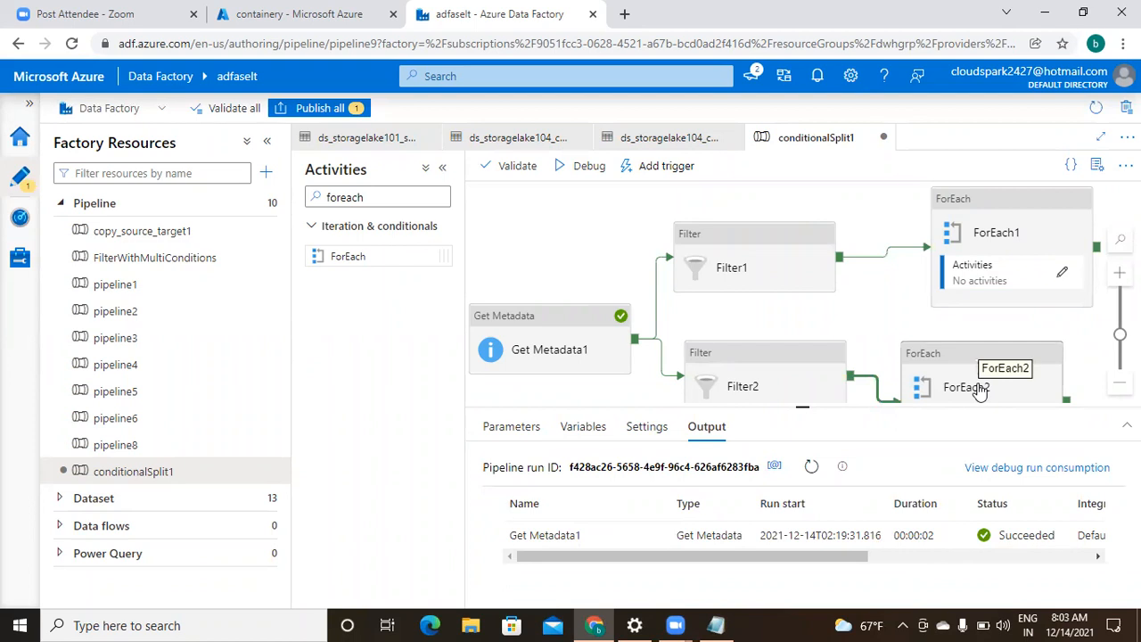
- Delete both ForEach activities, leaving Get Metadata1, Filter1 and Filter2
{"action": "left_click", "coordinate": [993, 264]}
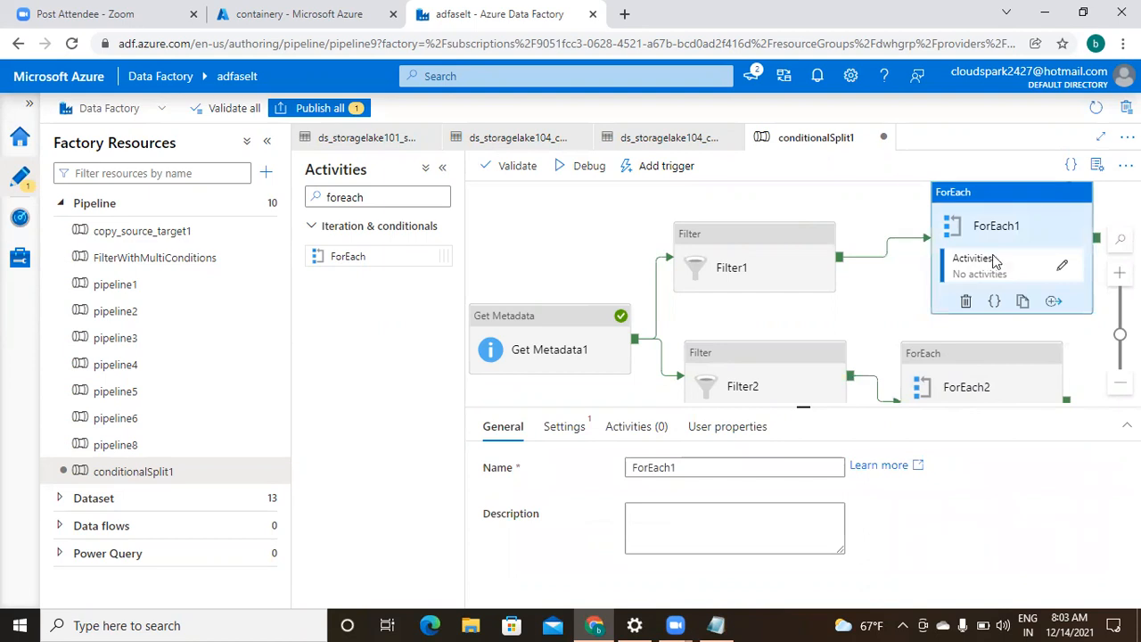
{"action": "key", "text": "Delete"}
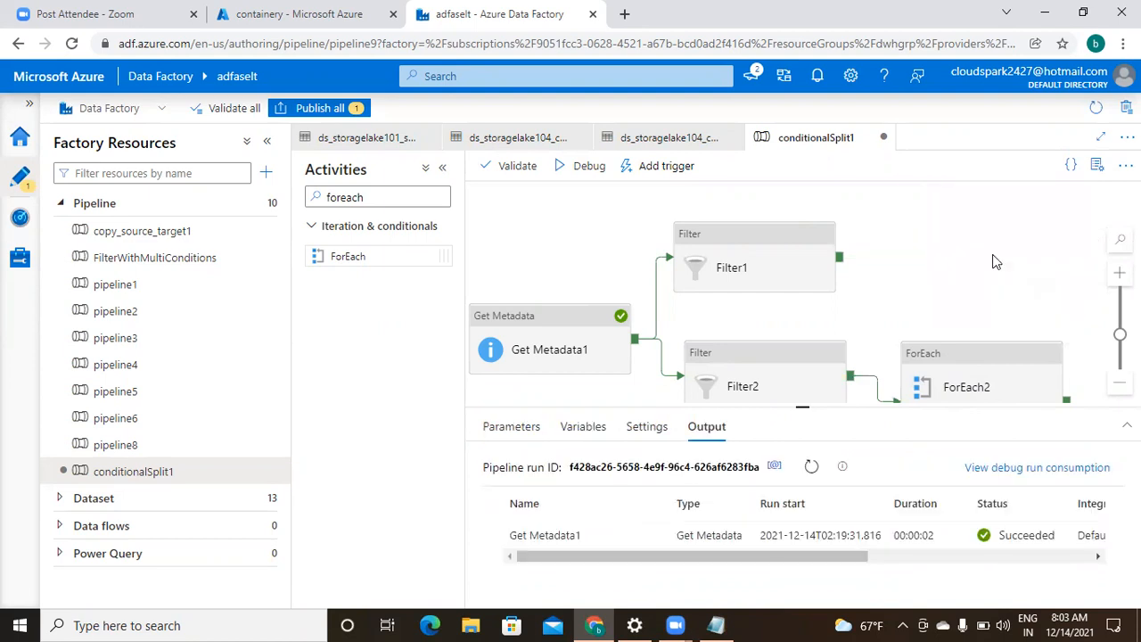
{"action": "left_click", "coordinate": [975, 375]}
{"action": "key", "text": "Delete"}
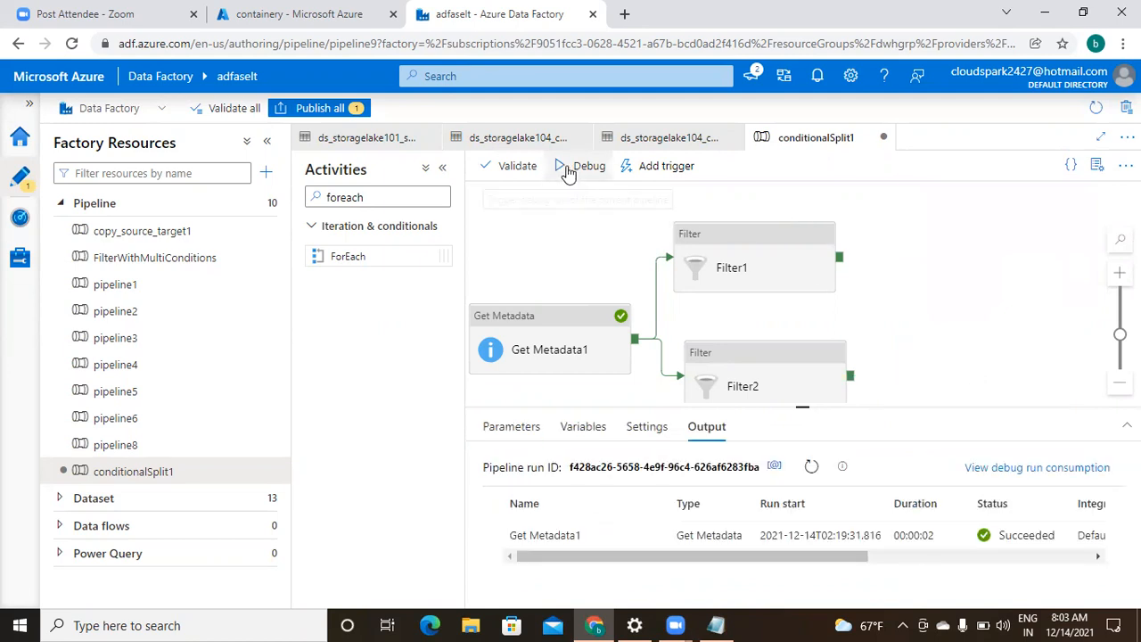
- Validate conditionalSplit1, then debug it so Get Metadata1, Filter1 and Filter2 succeed
{"action": "left_click", "coordinate": [506, 174]}
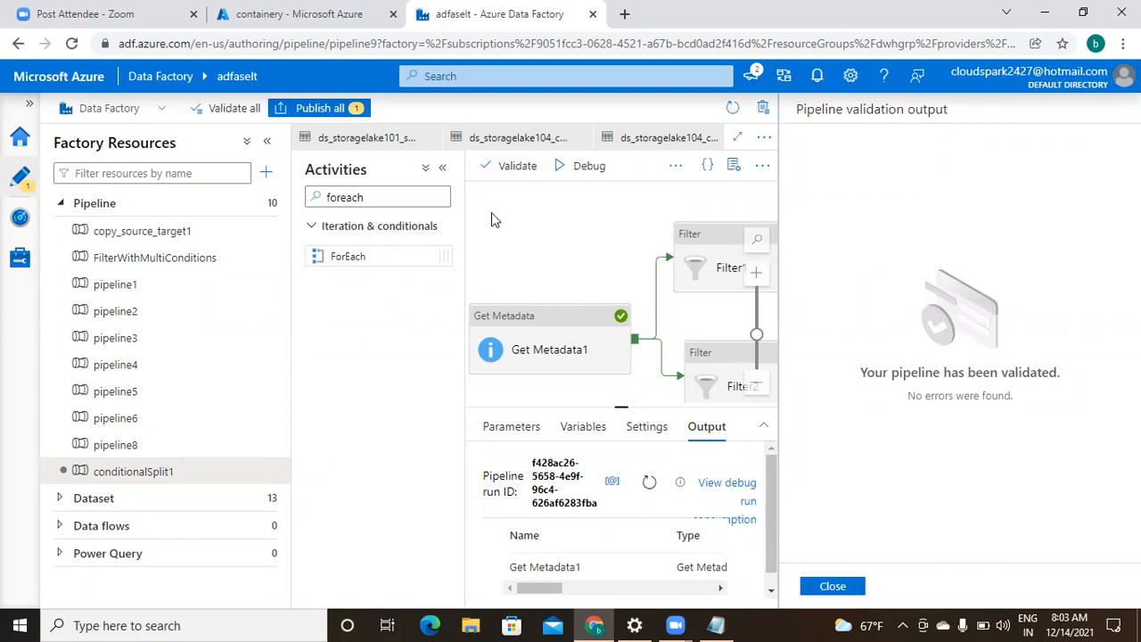
{"action": "left_click", "coordinate": [833, 587]}
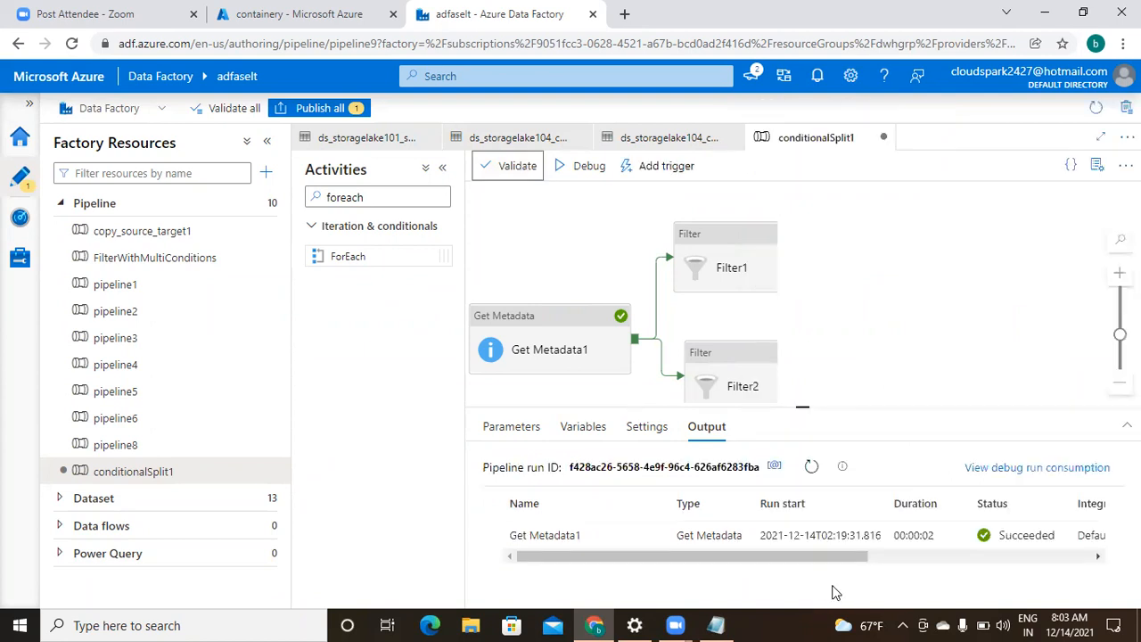
{"action": "left_click", "coordinate": [595, 176]}
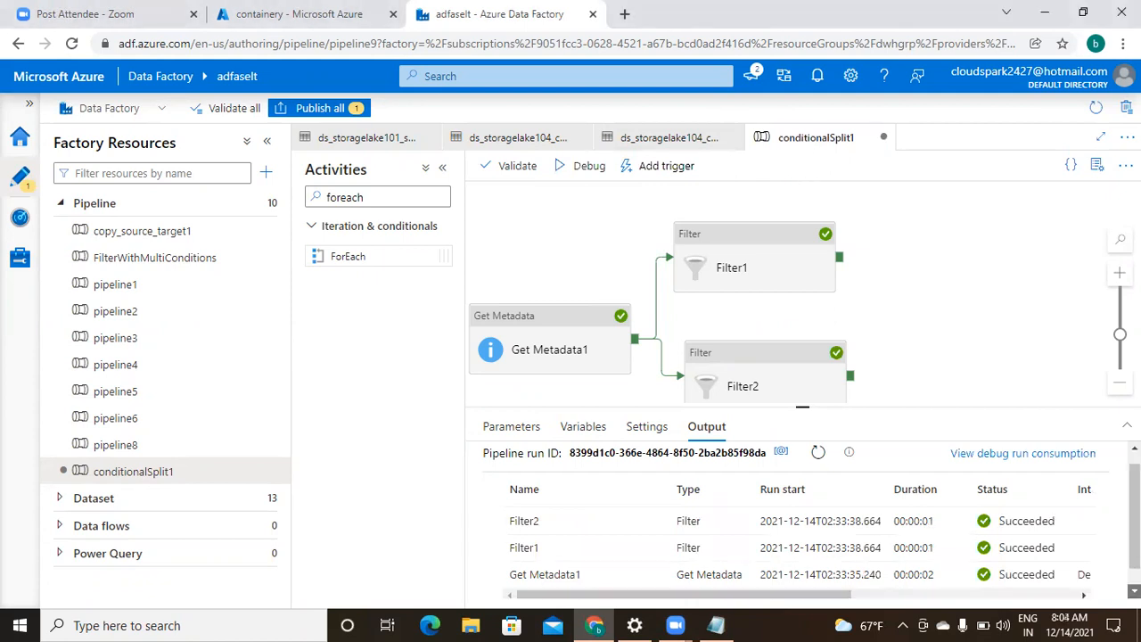
- Copy the full JSON of Filter1's run output, which lists the four adf files
{"action": "scroll", "coordinate": [802, 521], "scroll_direction": "down", "scroll_amount": 2}
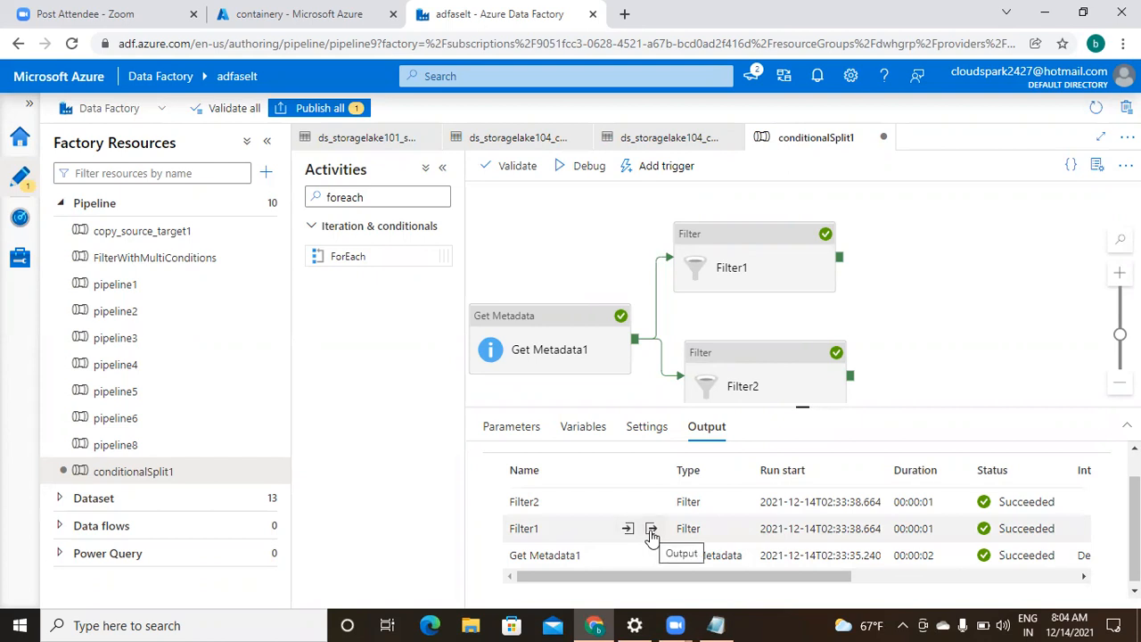
{"action": "left_click", "coordinate": [652, 532]}
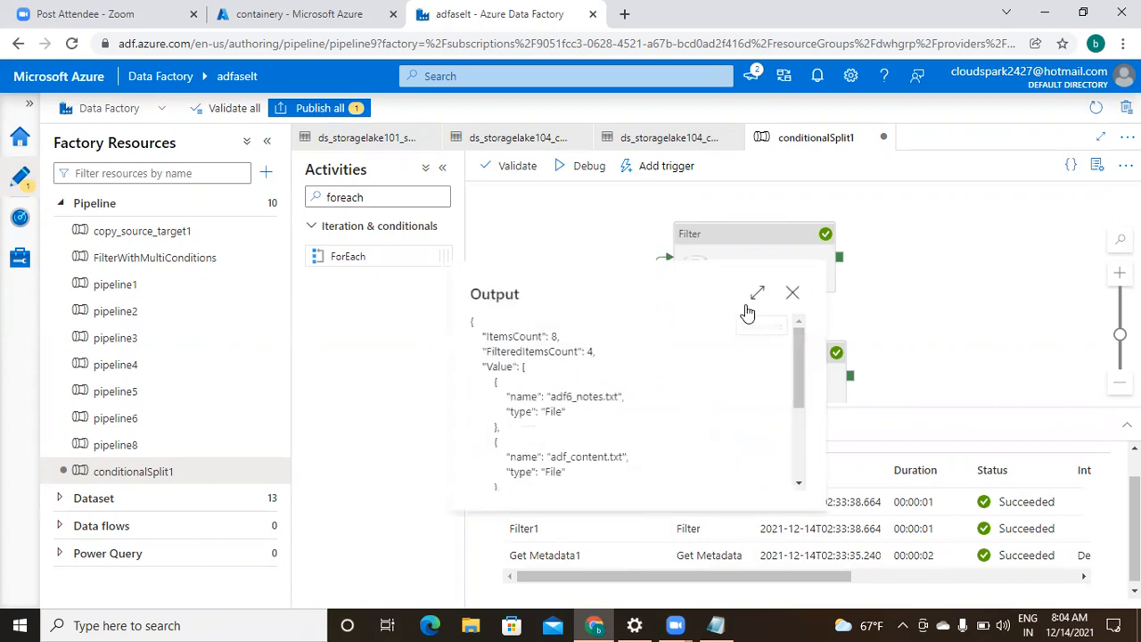
{"action": "left_click", "coordinate": [756, 298]}
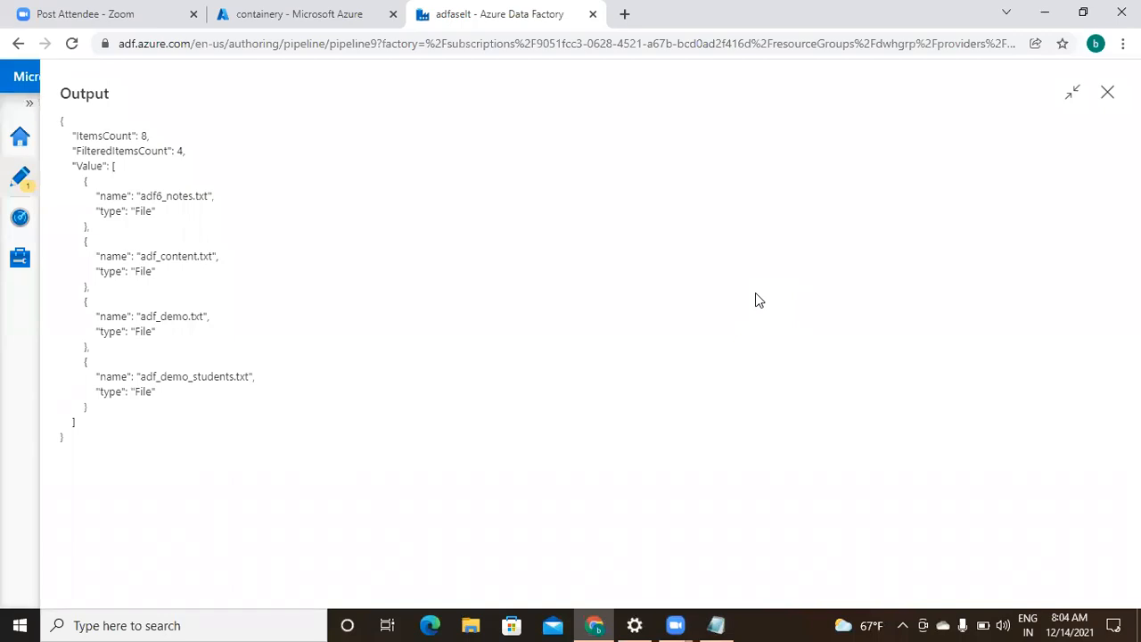
{"action": "left_click_drag", "start_coordinate": [61, 120], "coordinate": [213, 454]}
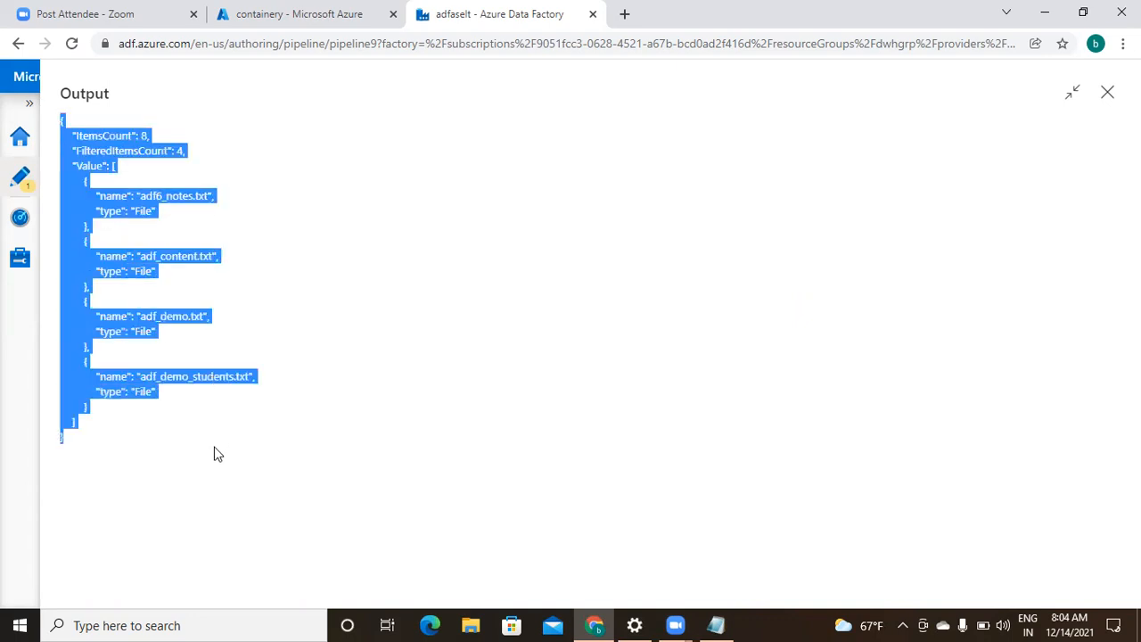
{"action": "left_click", "coordinate": [1108, 94]}
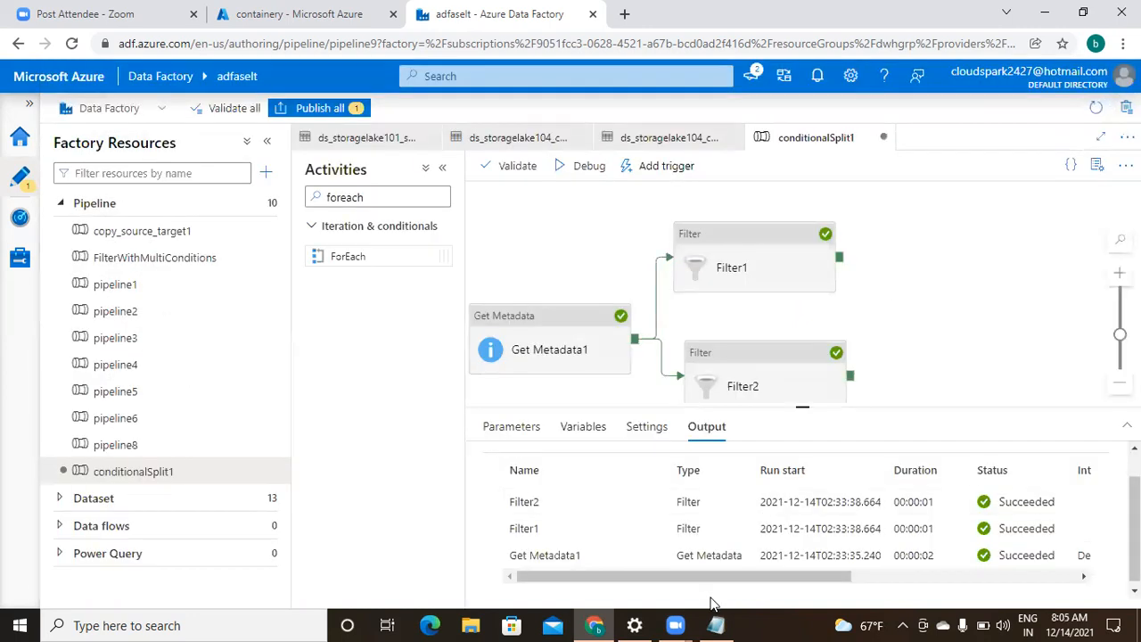
- Paste Filter1's output JSON on a new line at the end of the Notepad notes
{"action": "left_click", "coordinate": [716, 621]}
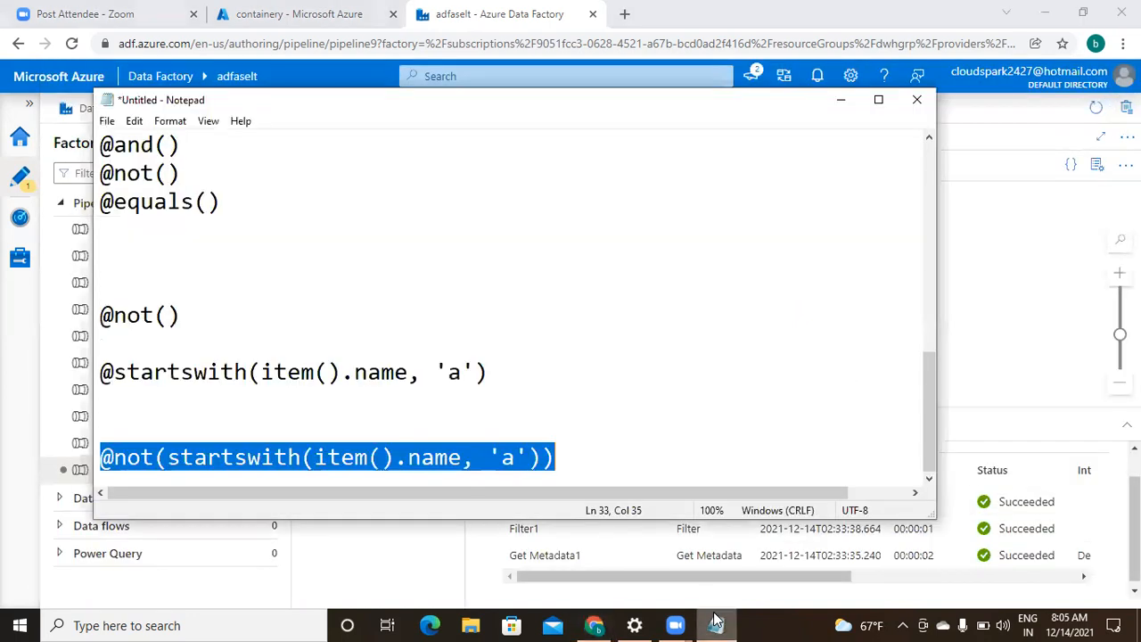
{"action": "left_click", "coordinate": [600, 459]}
{"action": "key", "text": "Return"}
{"action": "key", "text": "ctrl+v"}
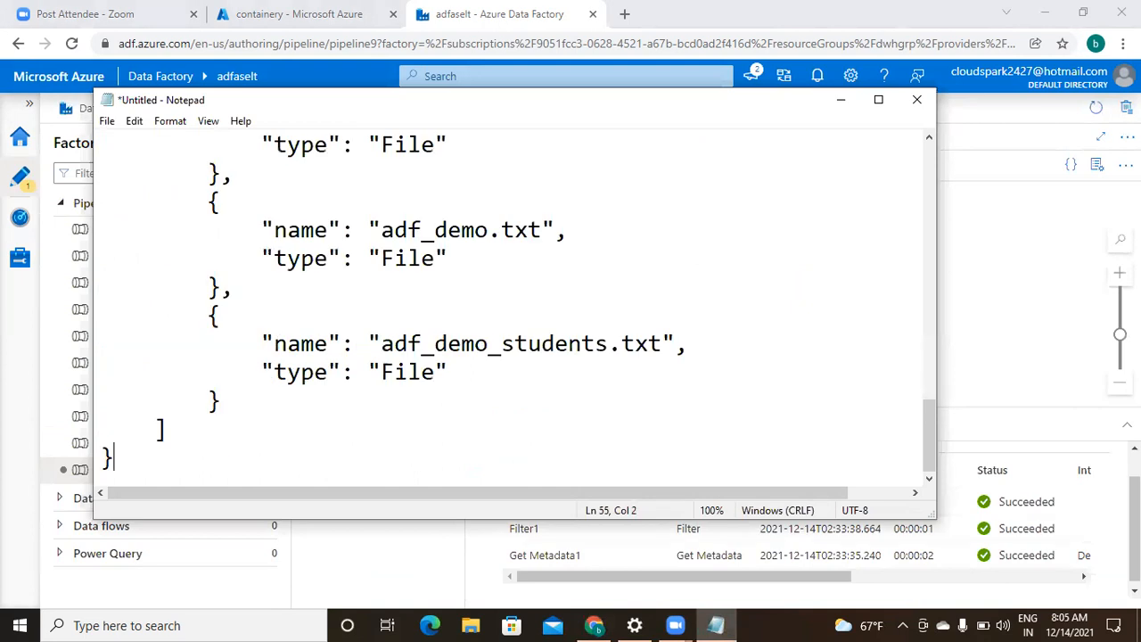
{"action": "left_click", "coordinate": [878, 104]}
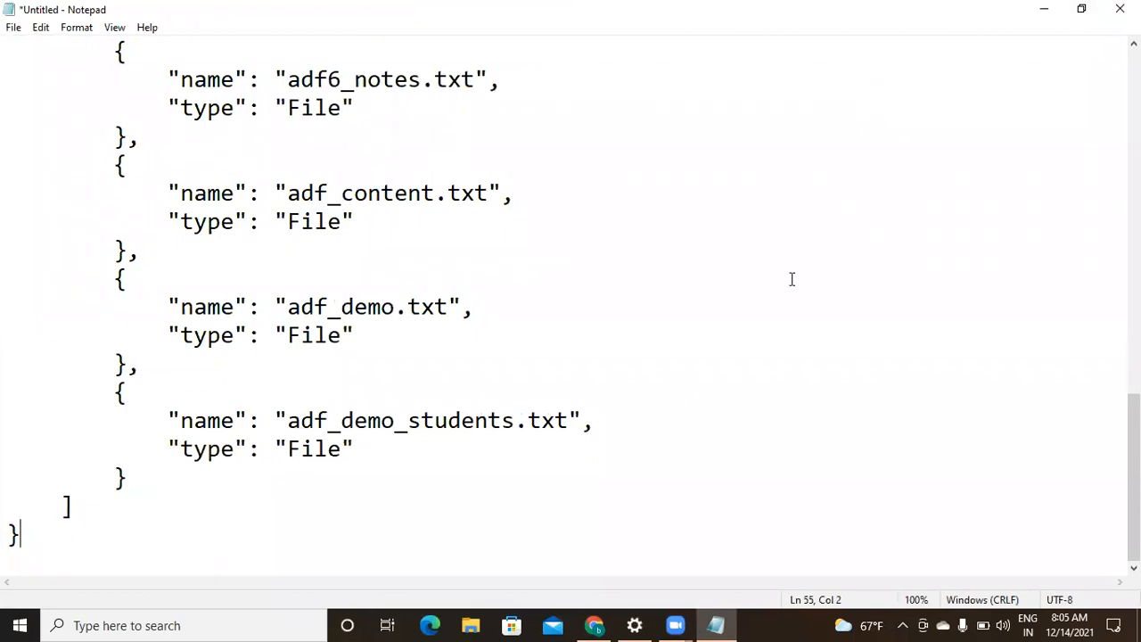
{"action": "left_click", "coordinate": [595, 625]}
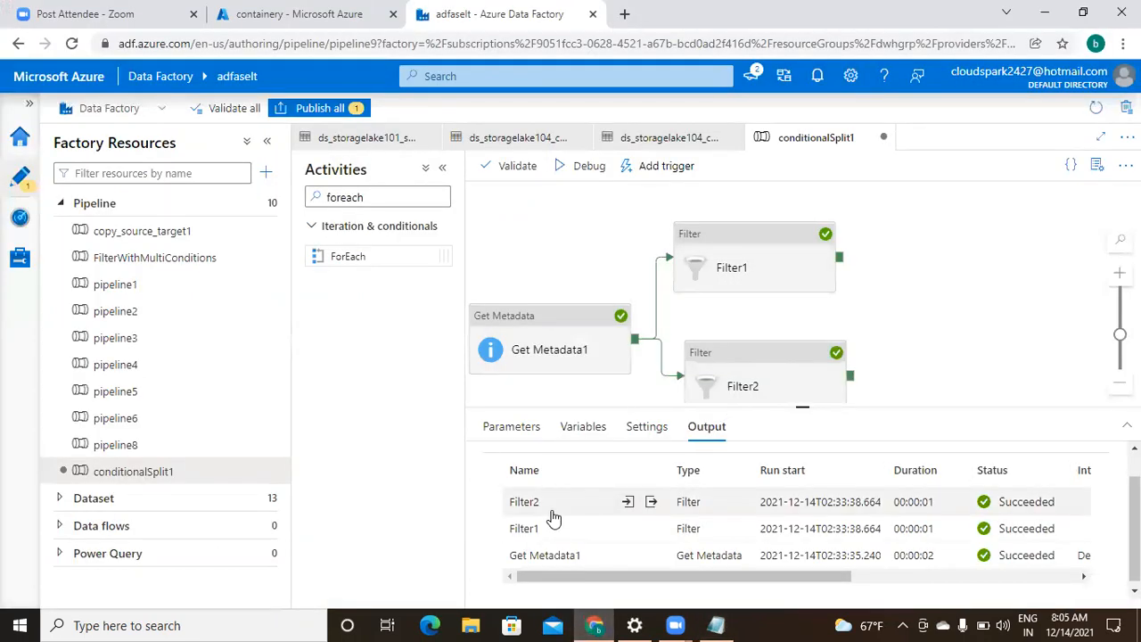
{"action": "left_click", "coordinate": [651, 503]}
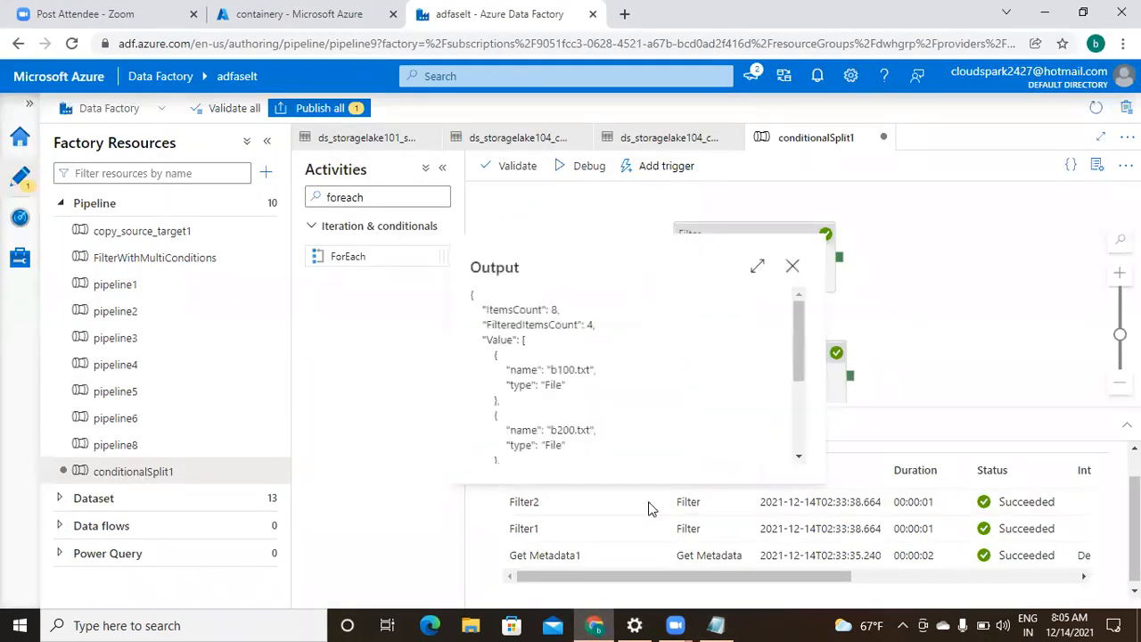
{"action": "left_click", "coordinate": [753, 269]}
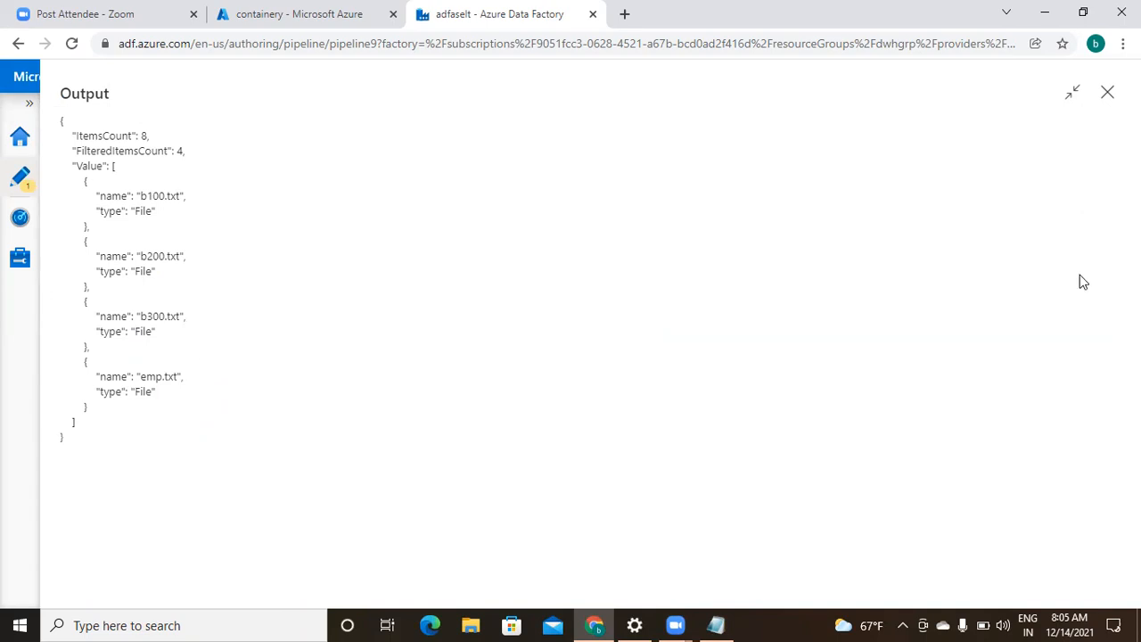
{"action": "left_click", "coordinate": [1106, 94]}
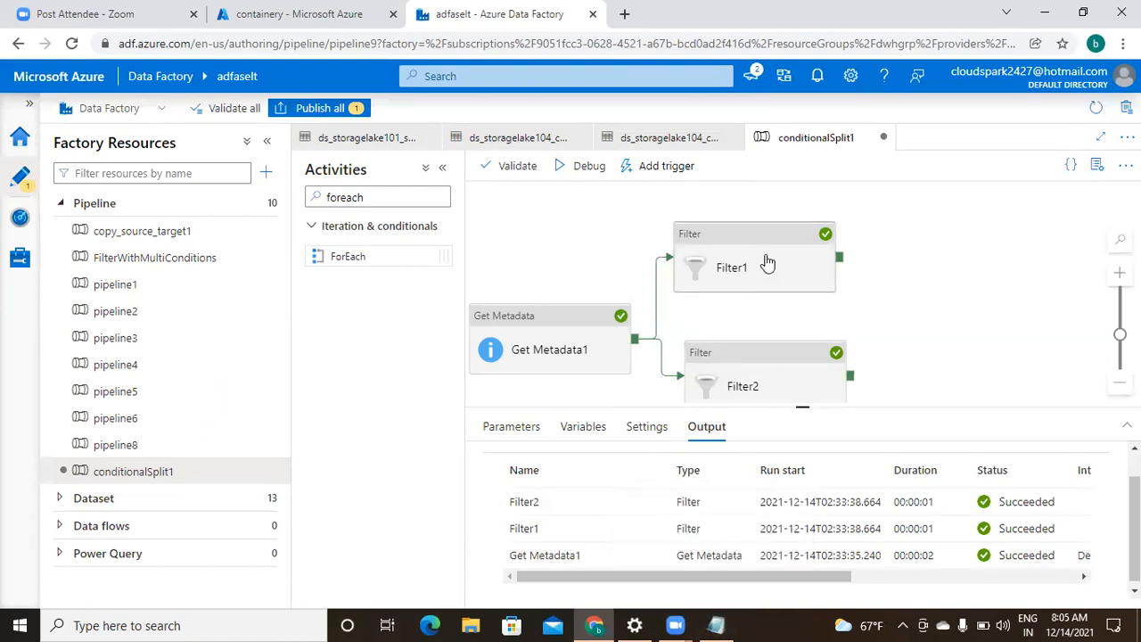
- Add ForEach1 after Filter1 and ForEach2 after Filter2, then show ForEach1's settings
{"action": "left_click_drag", "start_coordinate": [369, 256], "coordinate": [972, 241]}
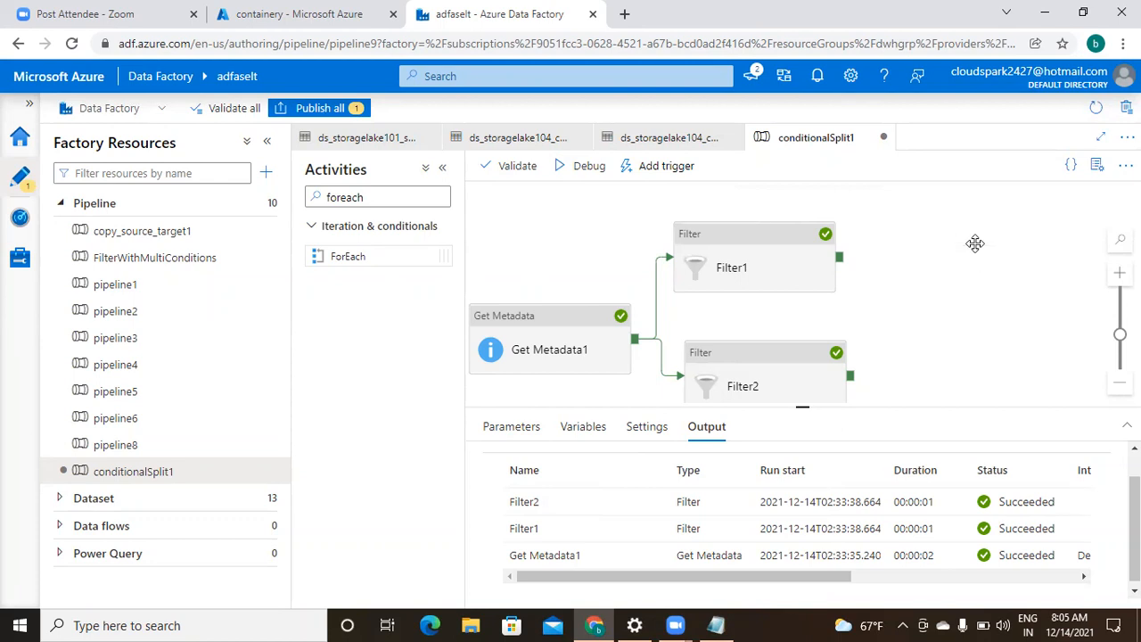
{"action": "left_click_drag", "start_coordinate": [390, 256], "coordinate": [1005, 375]}
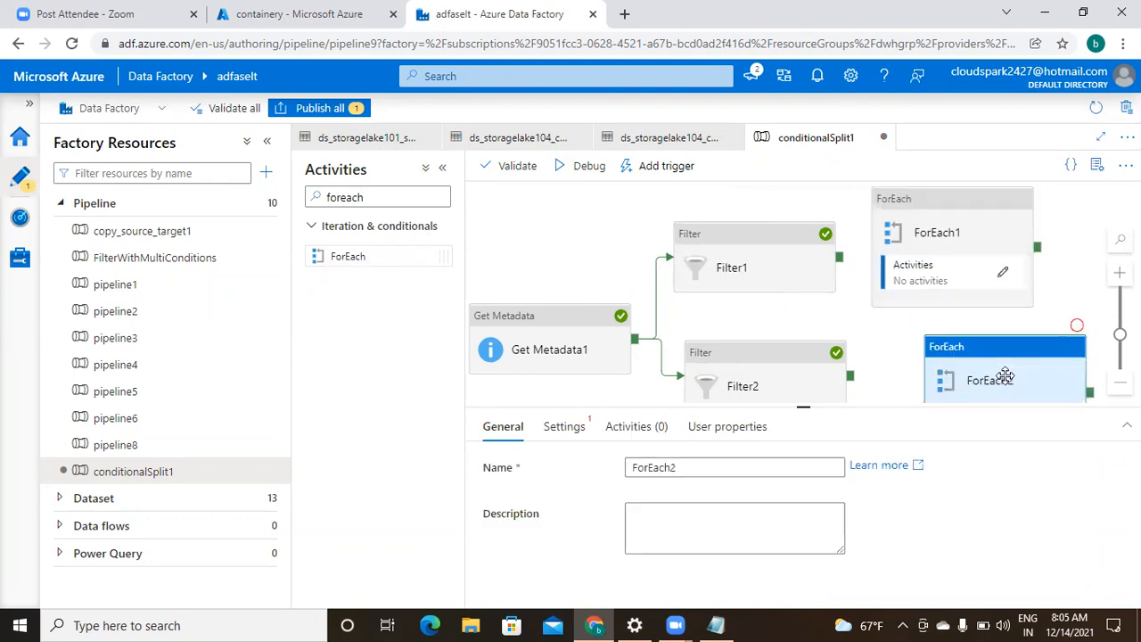
{"action": "left_click_drag", "start_coordinate": [838, 257], "coordinate": [903, 260]}
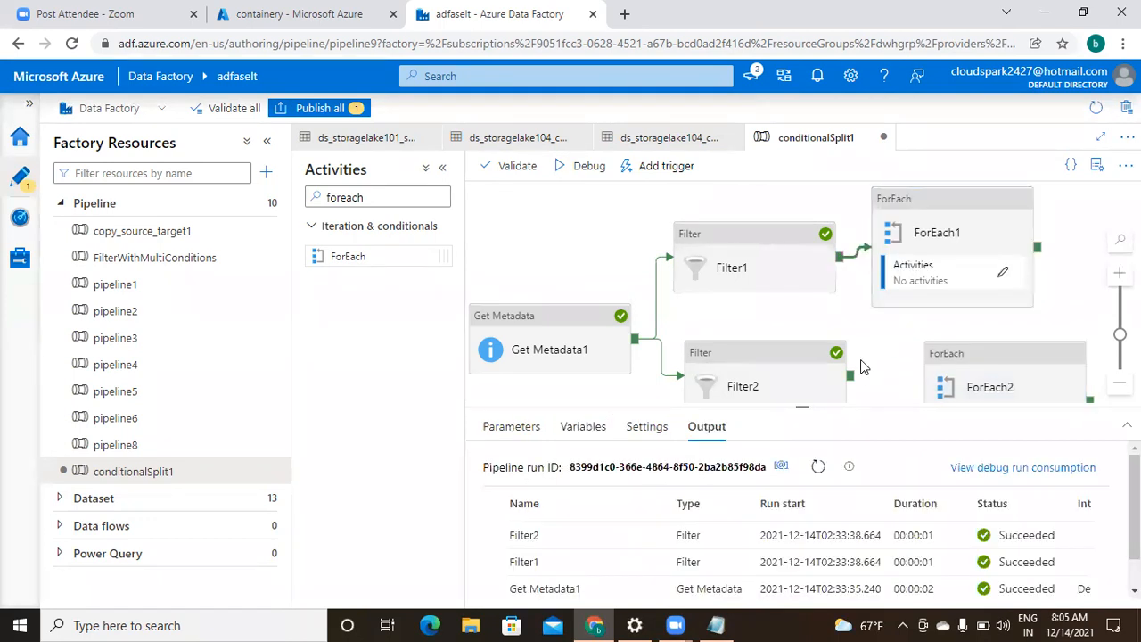
{"action": "left_click_drag", "start_coordinate": [850, 379], "coordinate": [951, 386]}
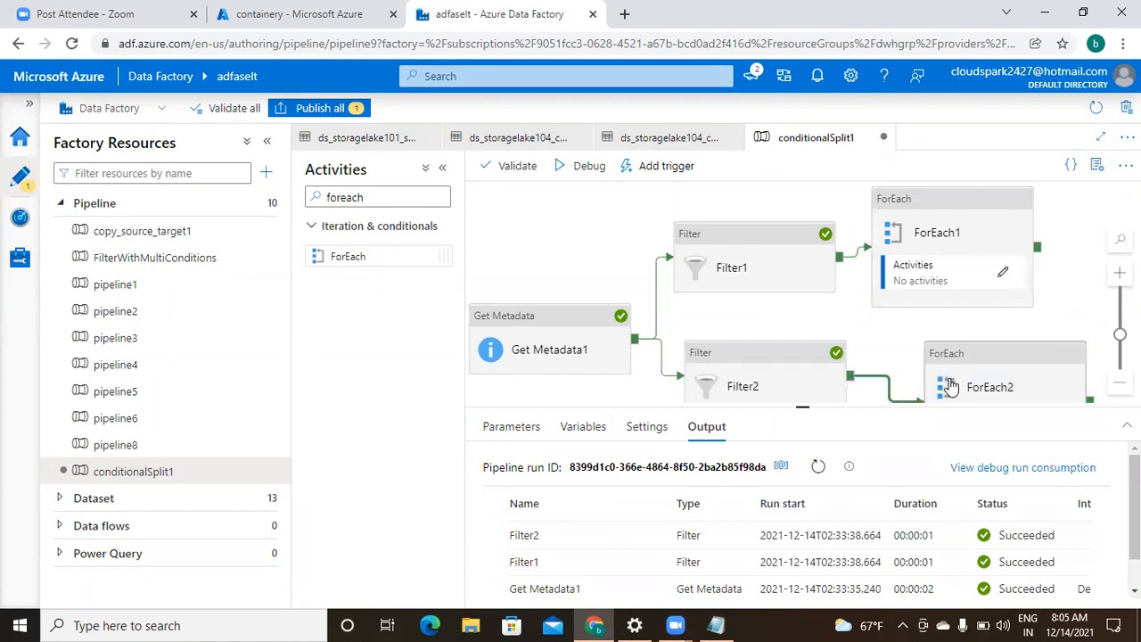
{"action": "left_click", "coordinate": [927, 226]}
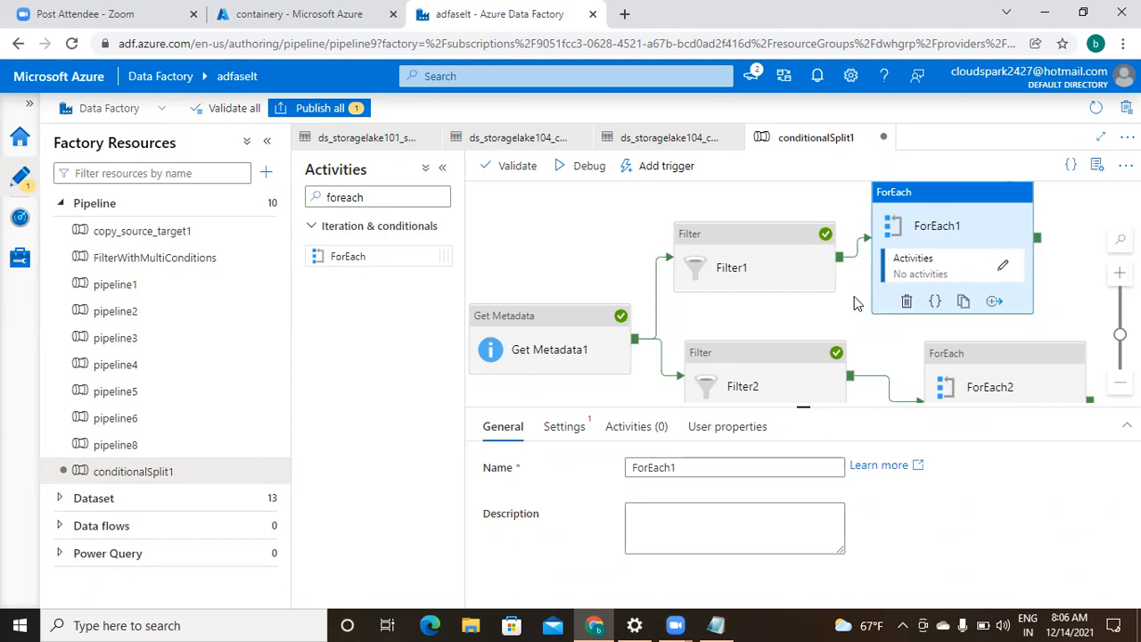
{"action": "left_click", "coordinate": [564, 428]}
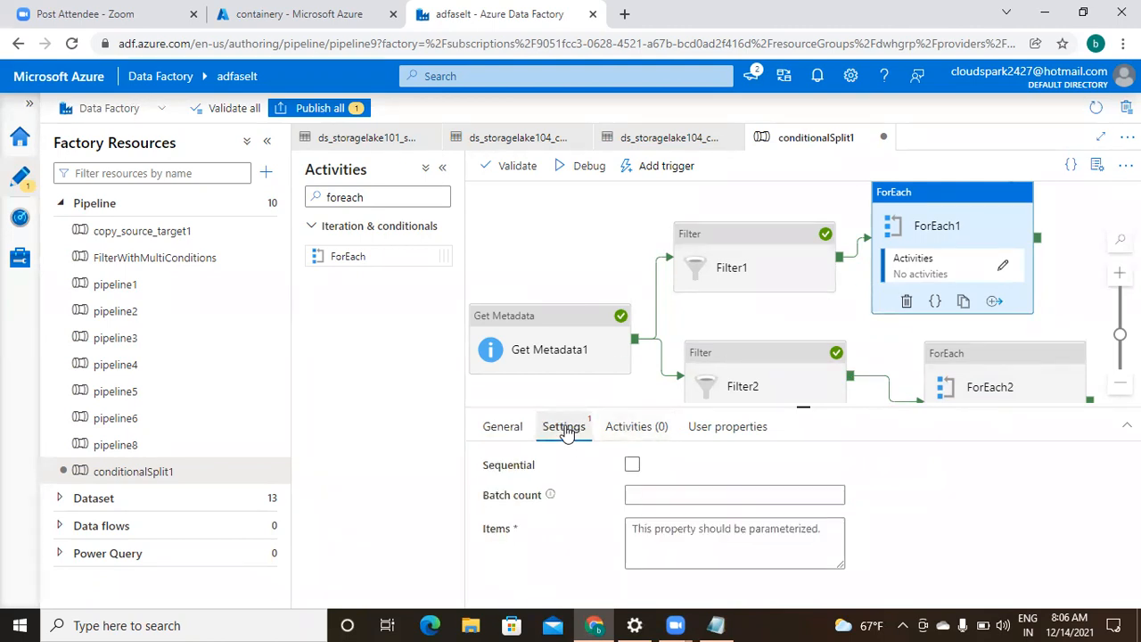
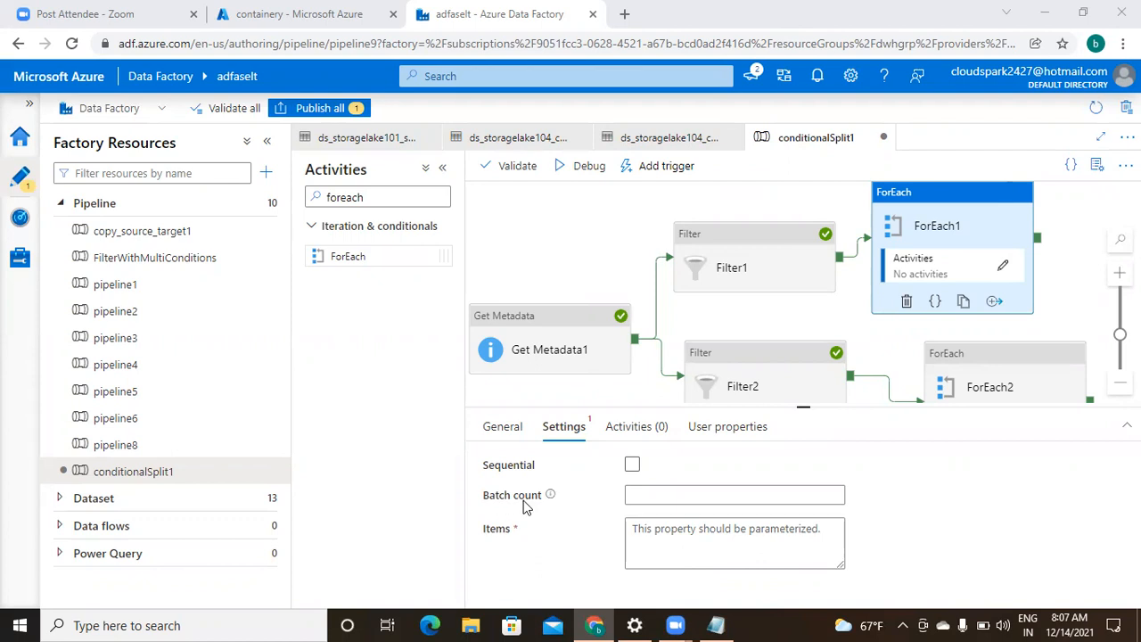
- Edit ForEach1's batch count, then switch the loop to sequential execution
{"action": "left_click", "coordinate": [676, 494]}
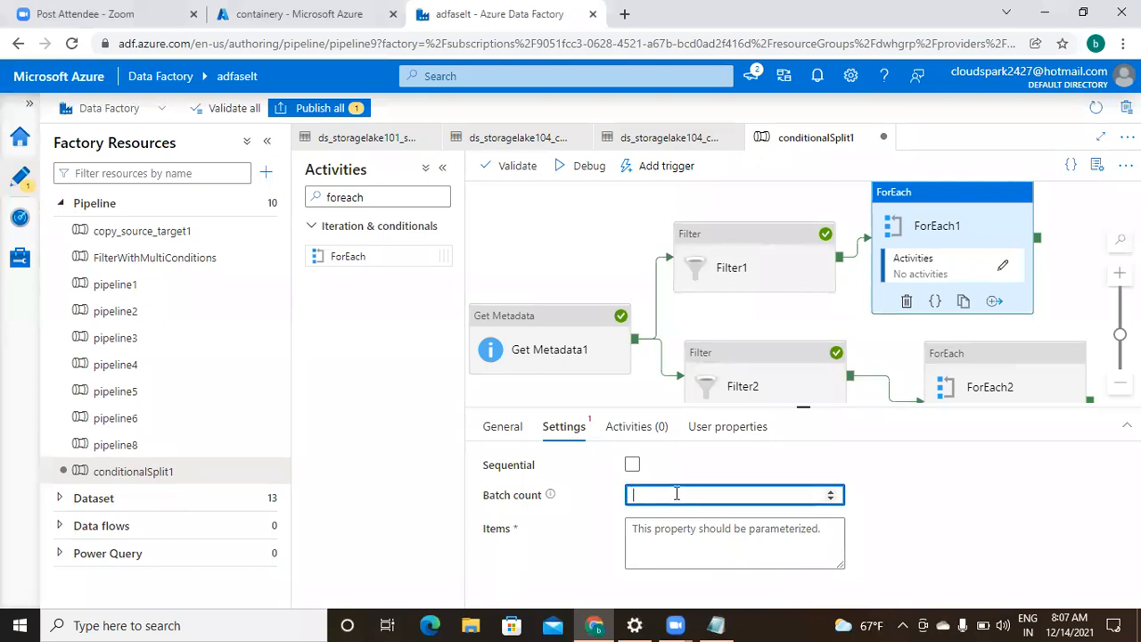
{"action": "type", "text": "1"}
{"action": "type", "text": "00"}
{"action": "key", "text": "BackSpace"}
{"action": "key", "text": "BackSpace"}
{"action": "key", "text": "BackSpace"}
{"action": "left_click", "coordinate": [633, 466]}
{"action": "left_click", "coordinate": [633, 466]}
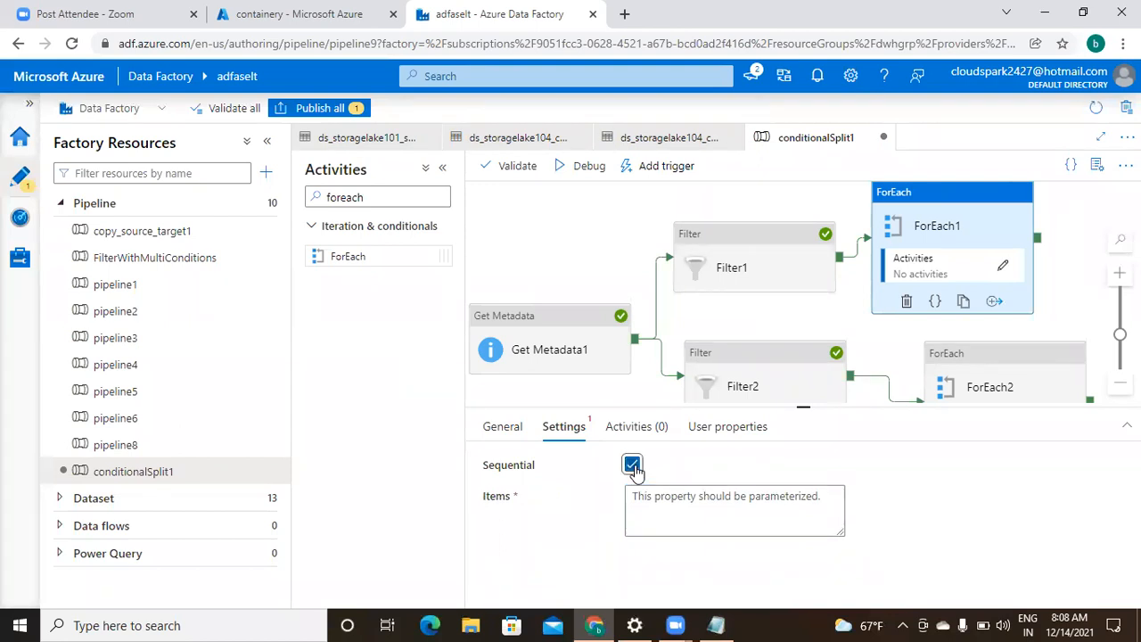
- Check Filter1's settings, then open the dynamic content editor for ForEach1's Items
{"action": "left_click", "coordinate": [675, 502]}
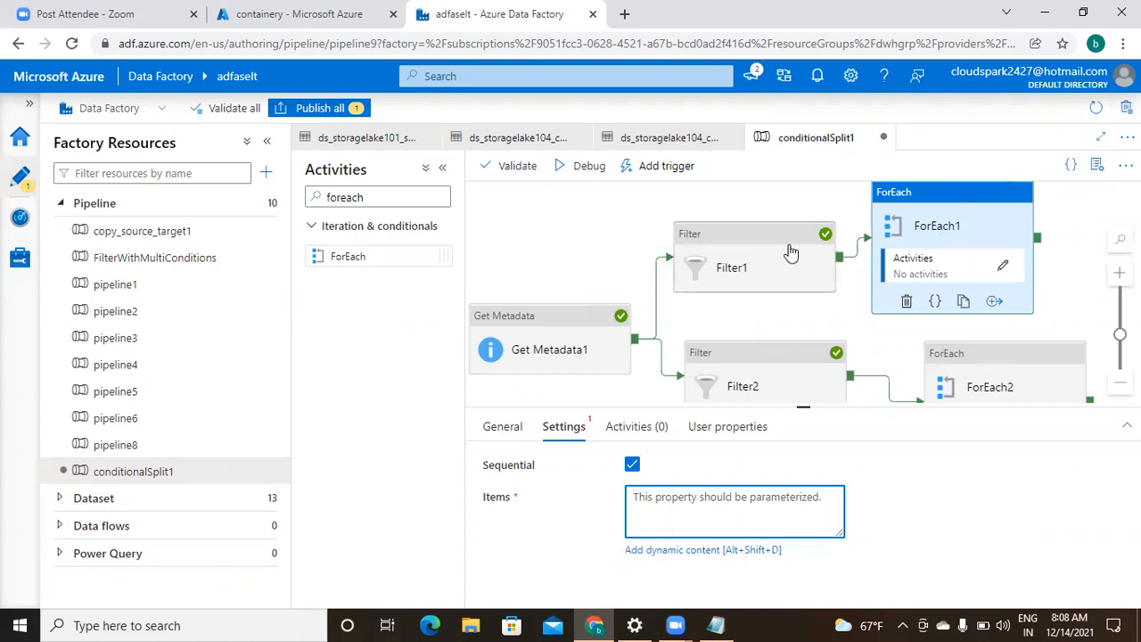
{"action": "left_click", "coordinate": [765, 261]}
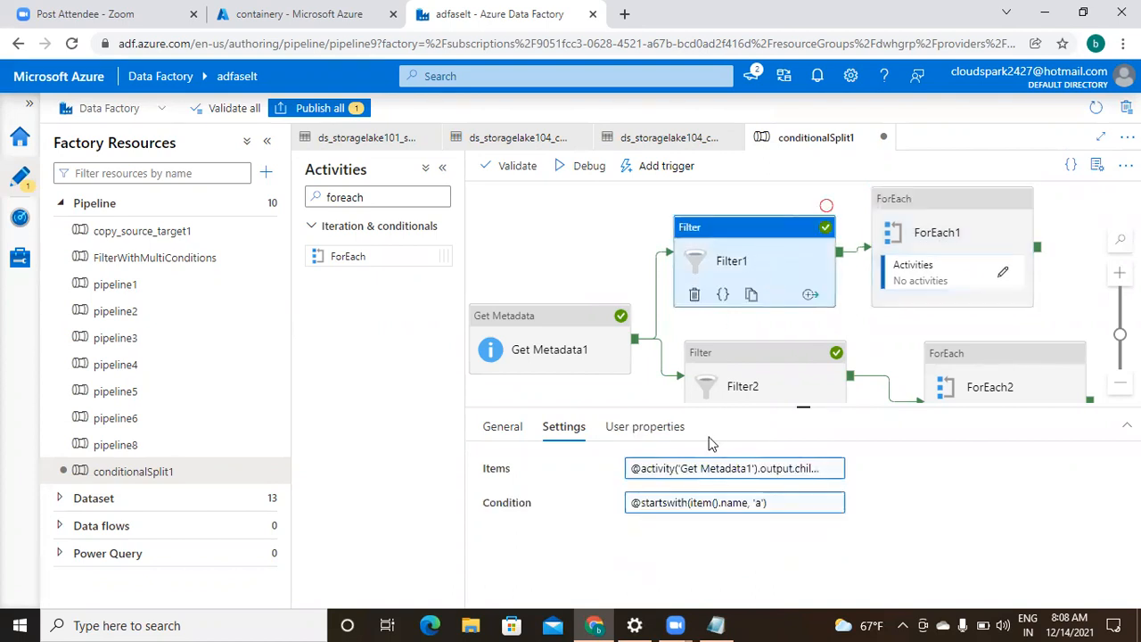
{"action": "left_click", "coordinate": [954, 247]}
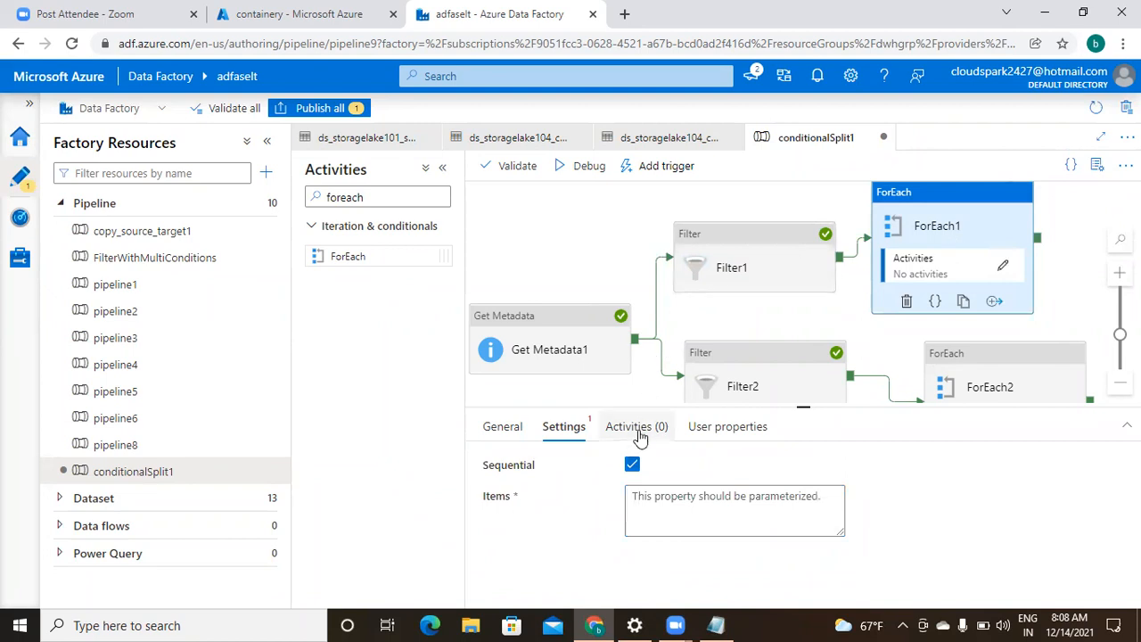
{"action": "left_click", "coordinate": [664, 499]}
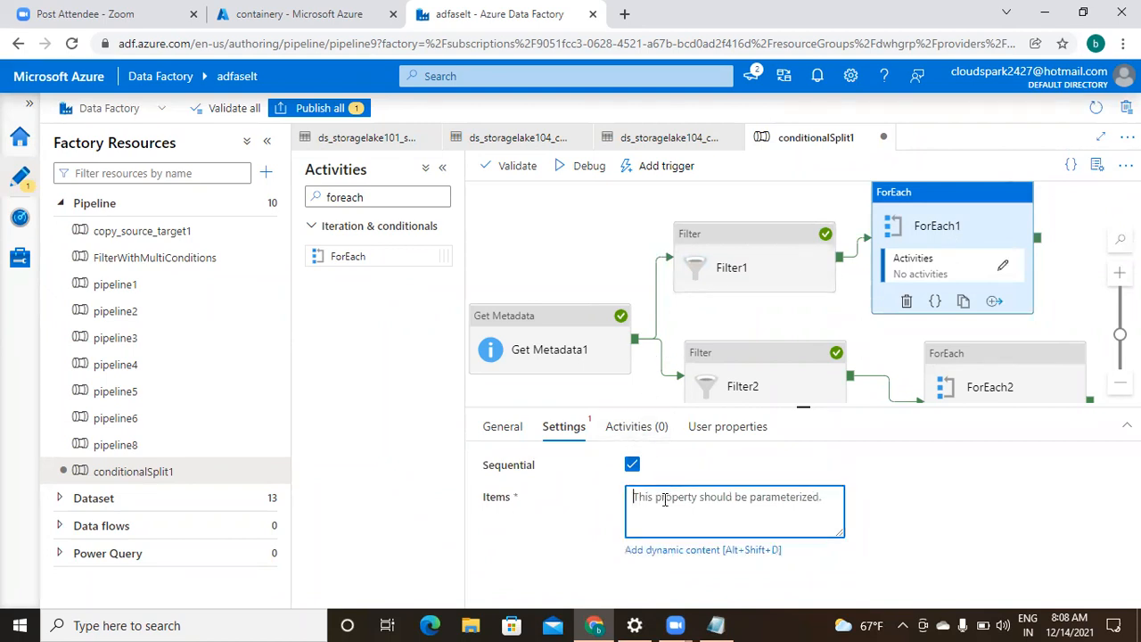
{"action": "left_click", "coordinate": [666, 551]}
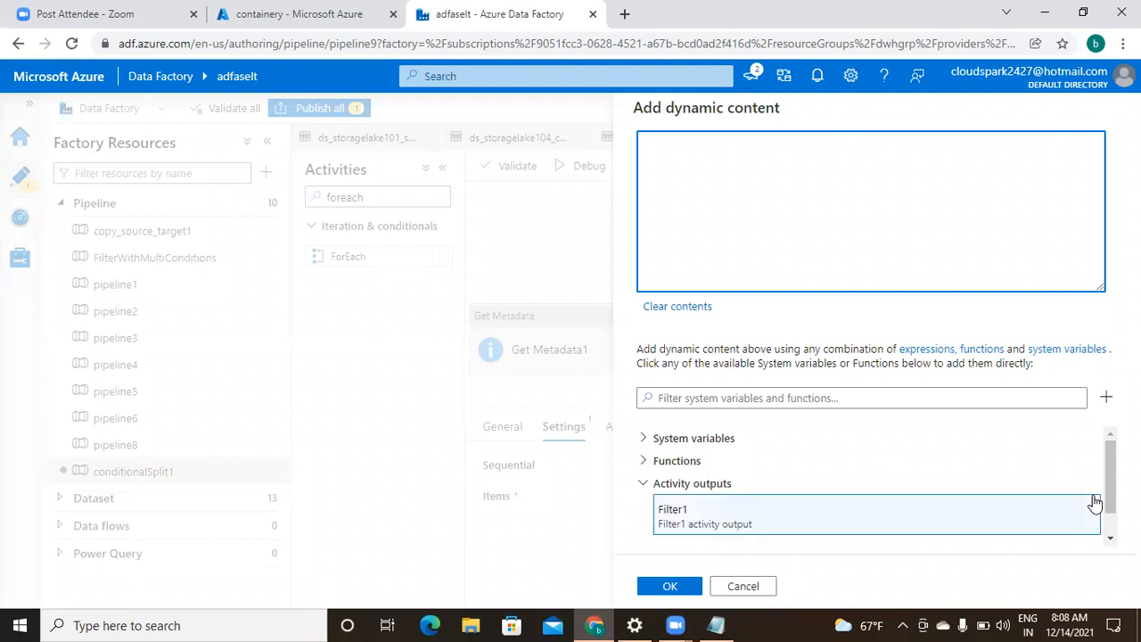
- Insert Filter1's activity output into the Items expression and switch to the Notepad notes
{"action": "left_click", "coordinate": [1109, 537]}
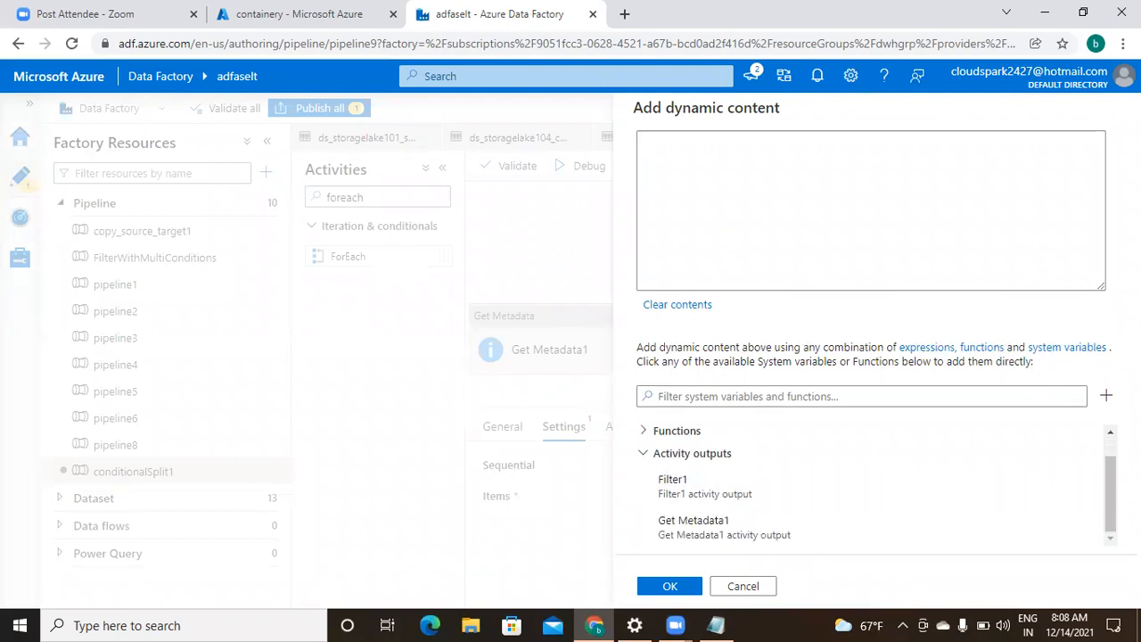
{"action": "left_click", "coordinate": [675, 486]}
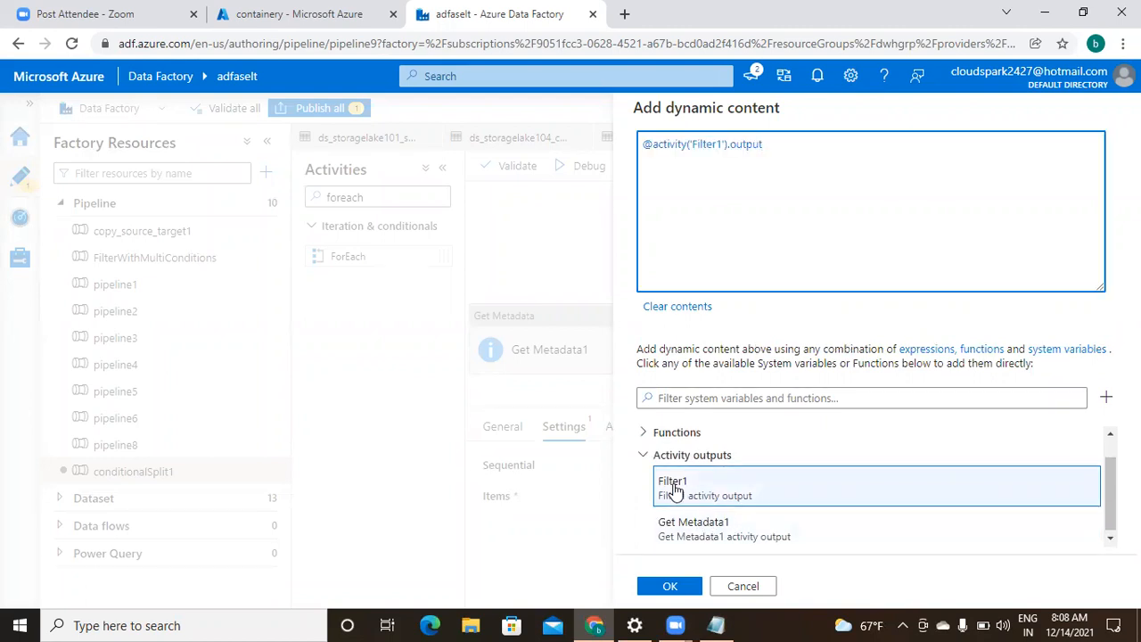
{"action": "left_click", "coordinate": [716, 624]}
- Review the Value array of file entries in Filter1's output JSON, then return to the browser
{"action": "left_click", "coordinate": [287, 303]}
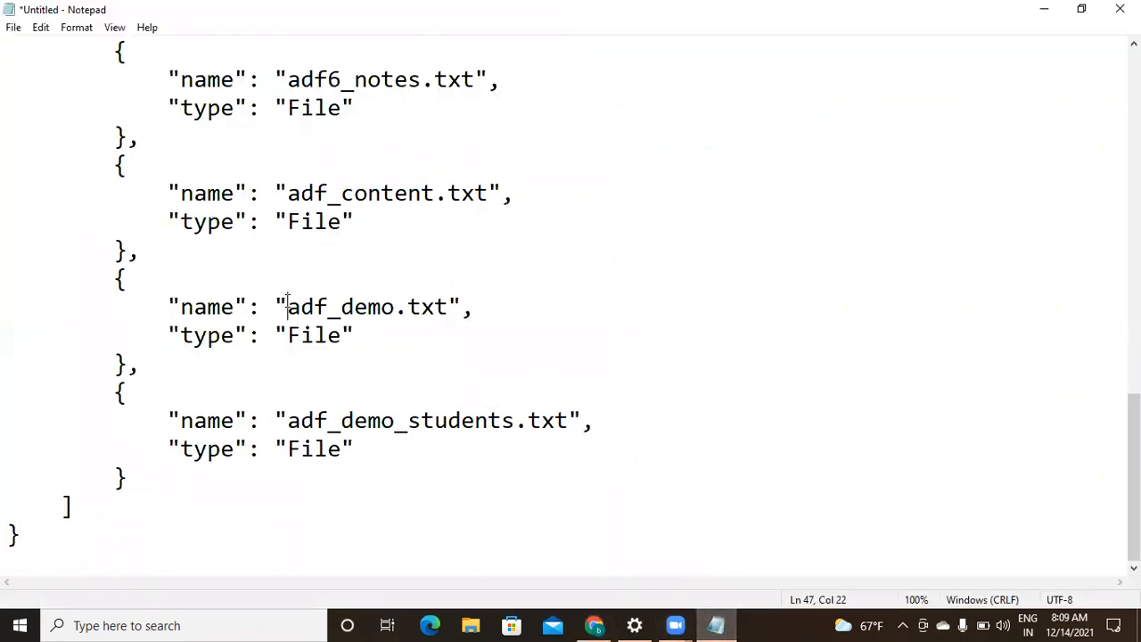
{"action": "key", "text": "Up"}
{"action": "key", "text": "Up"}
{"action": "key", "text": "Up"}
{"action": "key", "text": "Up"}
{"action": "key", "text": "Up"}
{"action": "key", "text": "Up"}
{"action": "key", "text": "Up"}
{"action": "key", "text": "Up"}
{"action": "key", "text": "Up"}
{"action": "key", "text": "Up"}
{"action": "key", "text": "Up"}
{"action": "key", "text": "Up"}
{"action": "key", "text": "Up"}
{"action": "key", "text": "Up"}
{"action": "key", "text": "Up"}
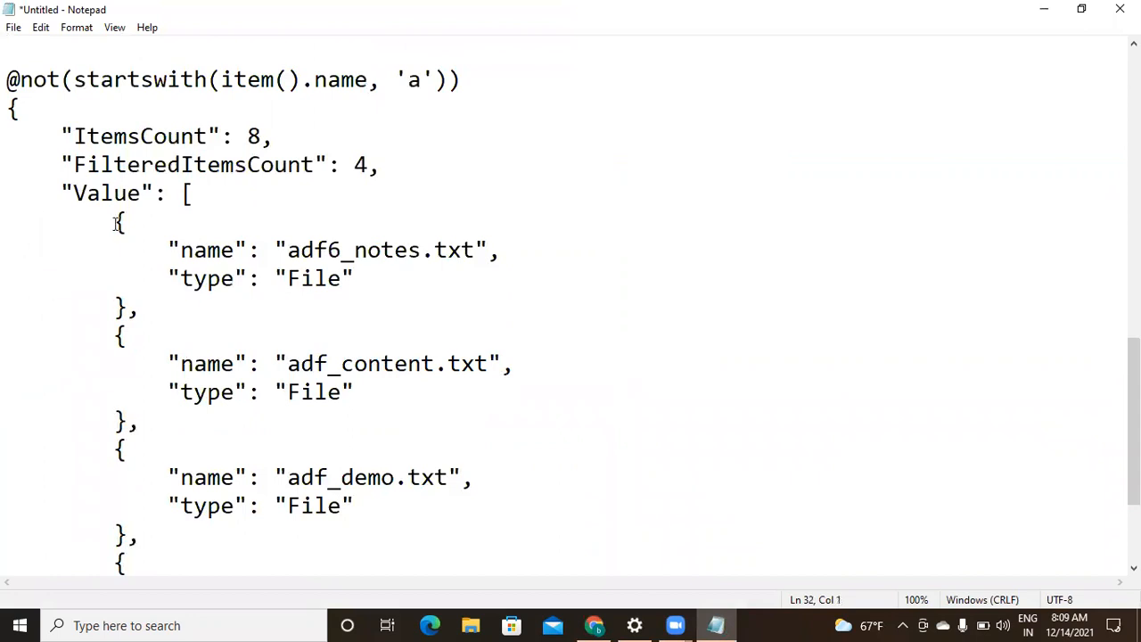
{"action": "left_click_drag", "start_coordinate": [171, 194], "coordinate": [207, 364]}
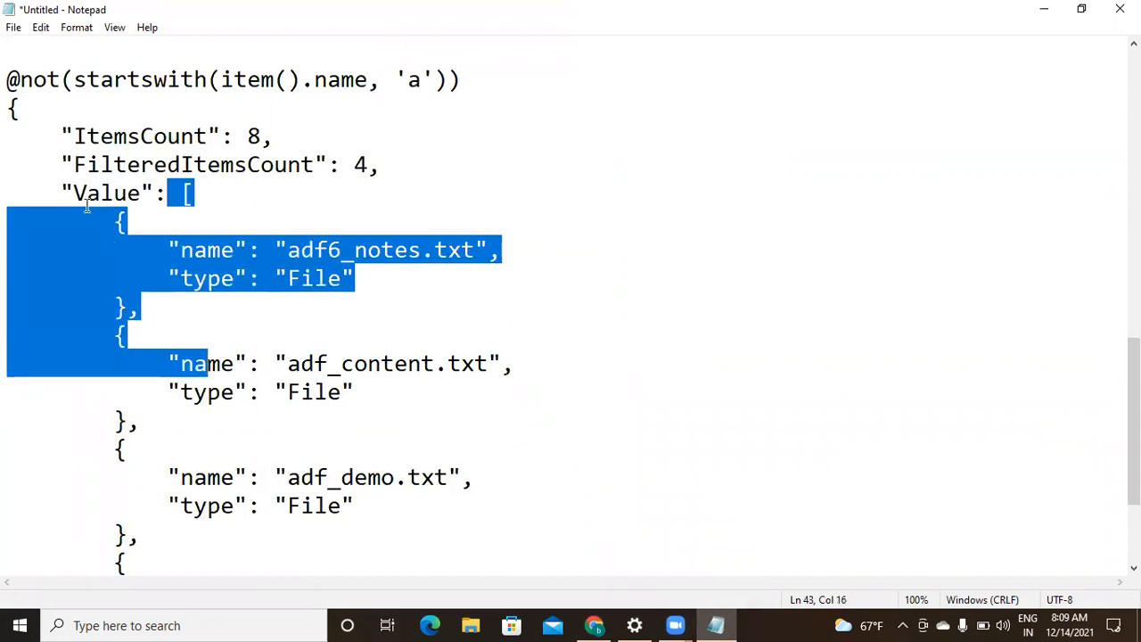
{"action": "left_click_drag", "start_coordinate": [75, 192], "coordinate": [135, 192]}
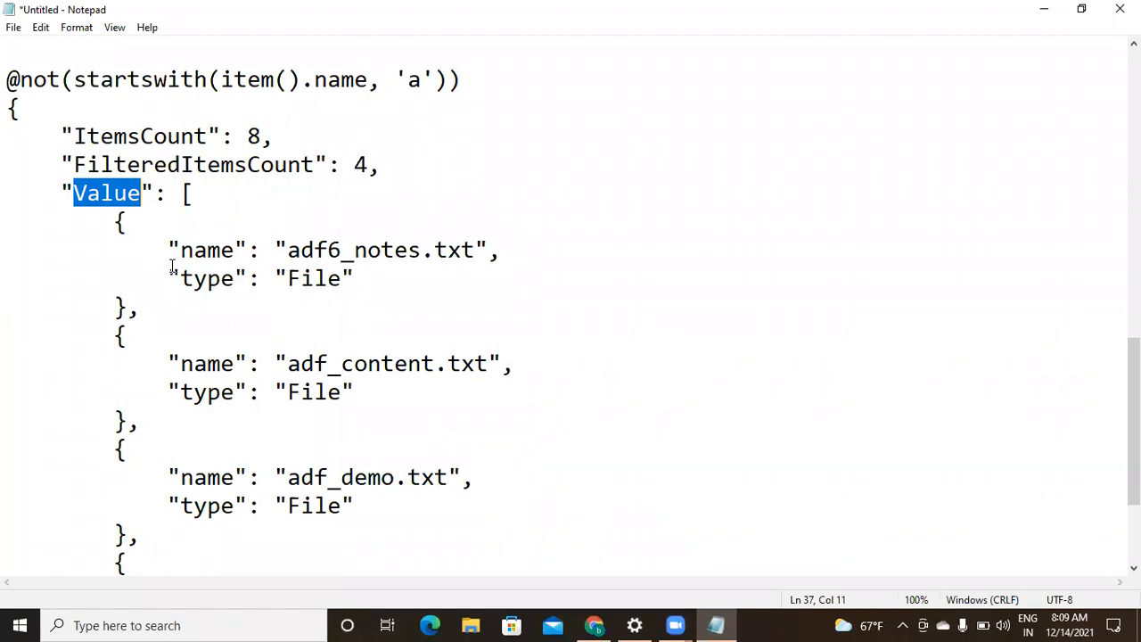
{"action": "left_click", "coordinate": [595, 623]}
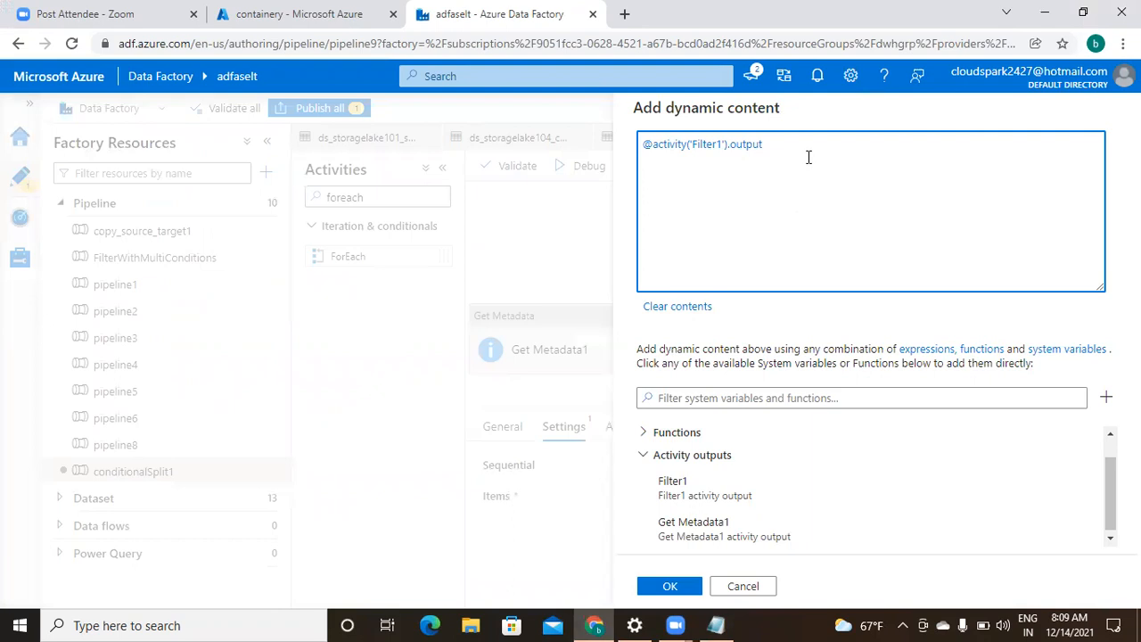
{"action": "type", "text": ".Value"}
{"action": "left_click", "coordinate": [664, 587]}
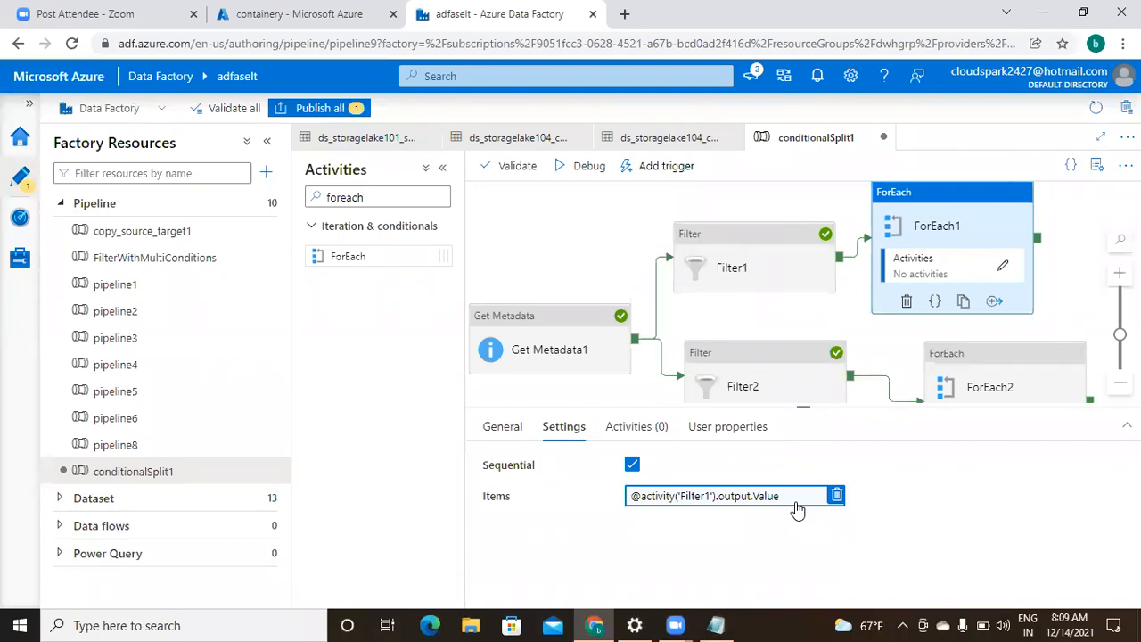
{"action": "left_click", "coordinate": [636, 432]}
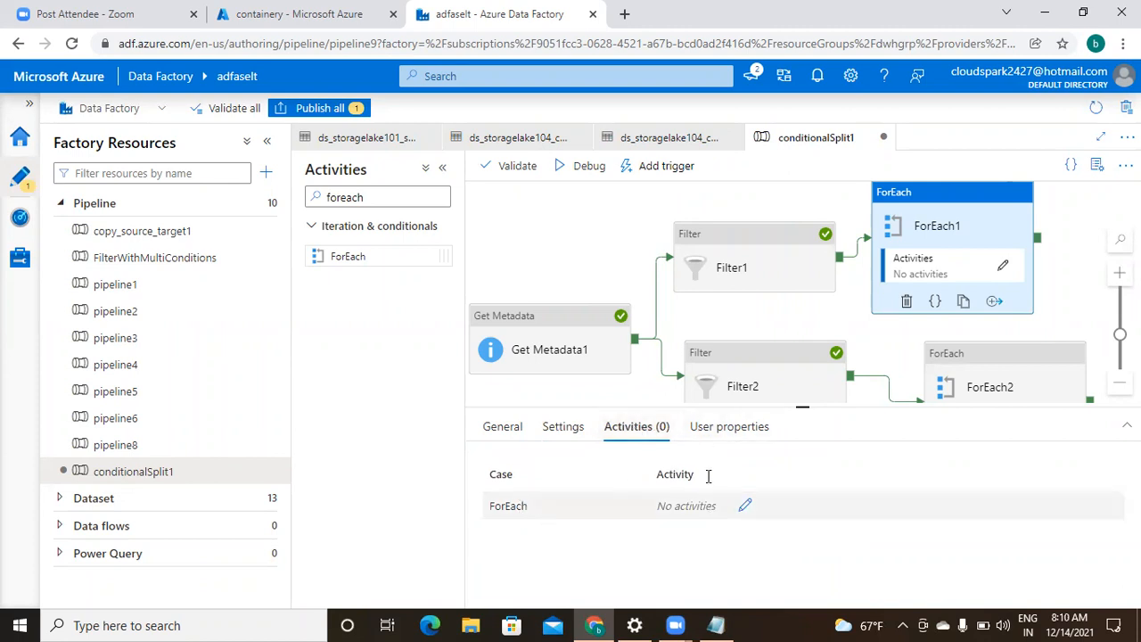
- Inside ForEach1, search activities for 'copy' and add a Copy data activity
{"action": "left_click", "coordinate": [745, 510]}
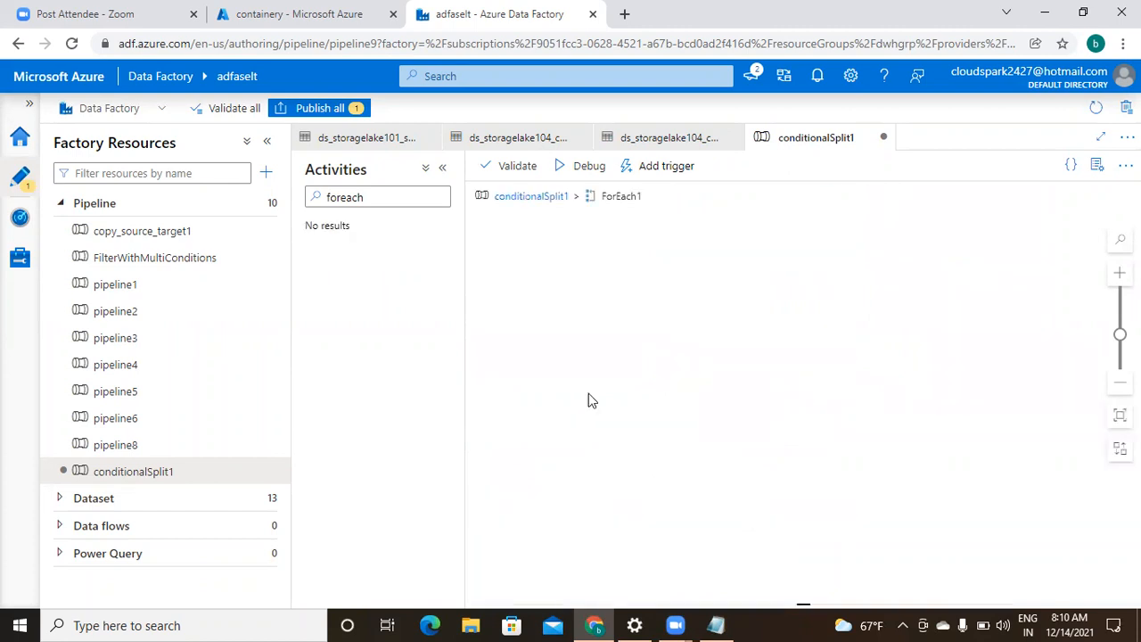
{"action": "left_click", "coordinate": [422, 193]}
{"action": "key", "text": "BackSpace"}
{"action": "key", "text": "BackSpace"}
{"action": "key", "text": "BackSpace"}
{"action": "key", "text": "BackSpace"}
{"action": "key", "text": "BackSpace"}
{"action": "key", "text": "BackSpace"}
{"action": "key", "text": "BackSpace"}
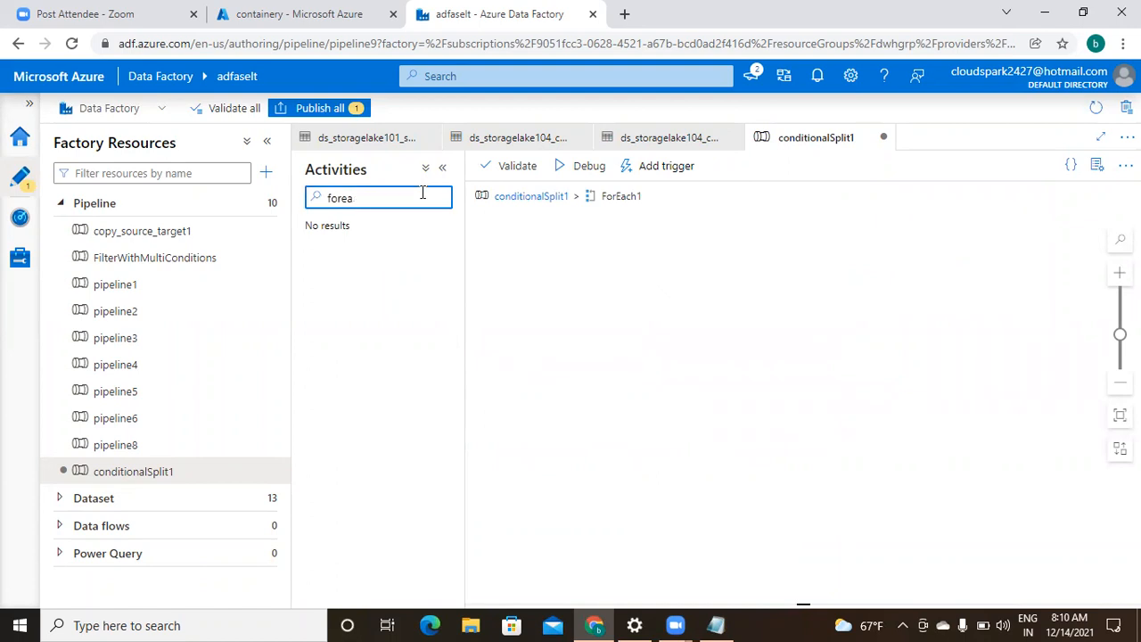
{"action": "type", "text": "copy"}
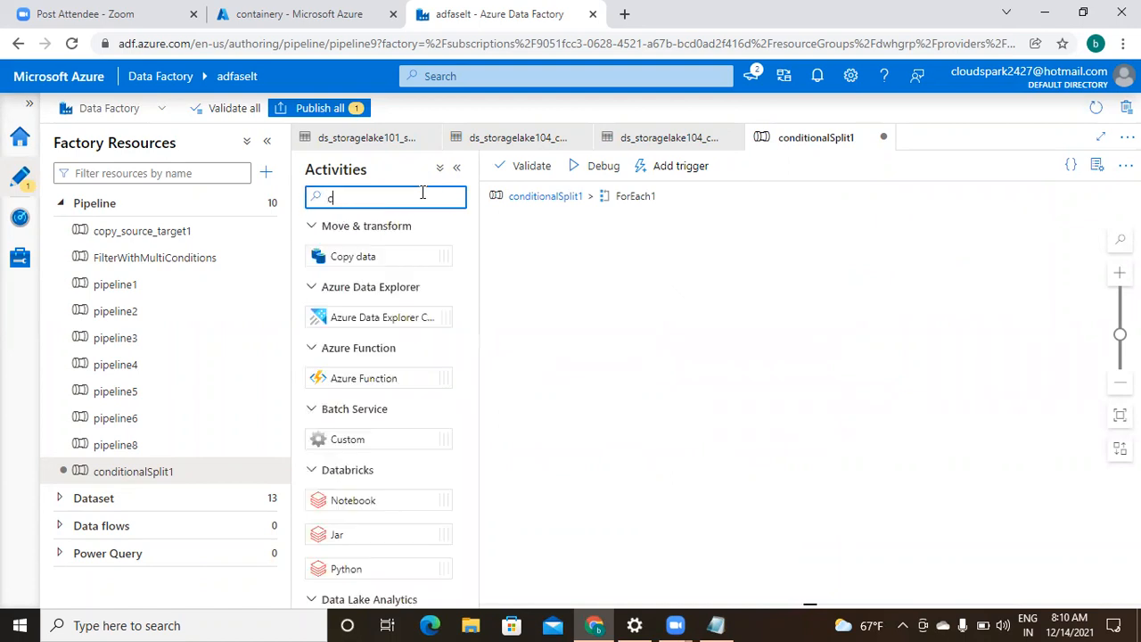
{"action": "left_click_drag", "start_coordinate": [377, 257], "coordinate": [738, 275]}
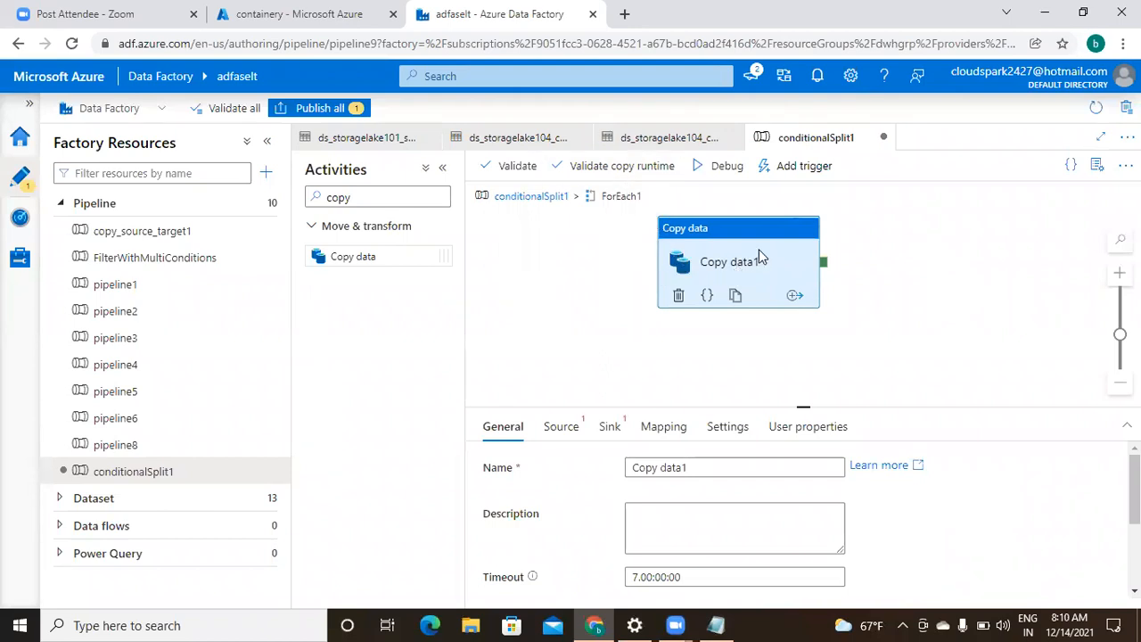
- Choose ds_storagelake101_source as Copy data1's source dataset
{"action": "left_click", "coordinate": [567, 430]}
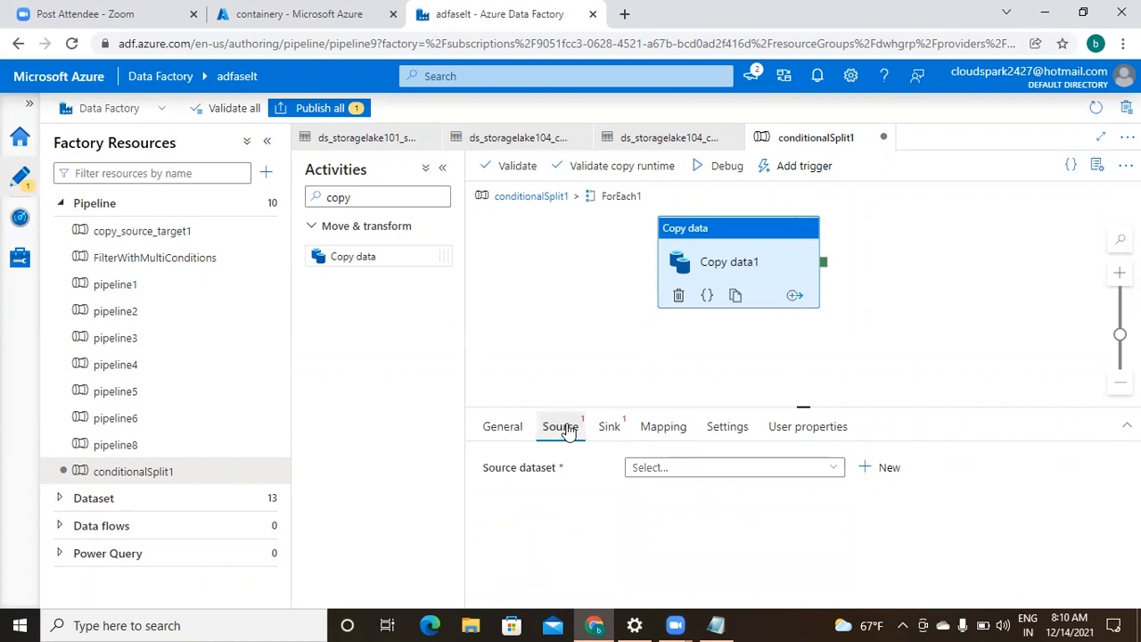
{"action": "left_click", "coordinate": [779, 474]}
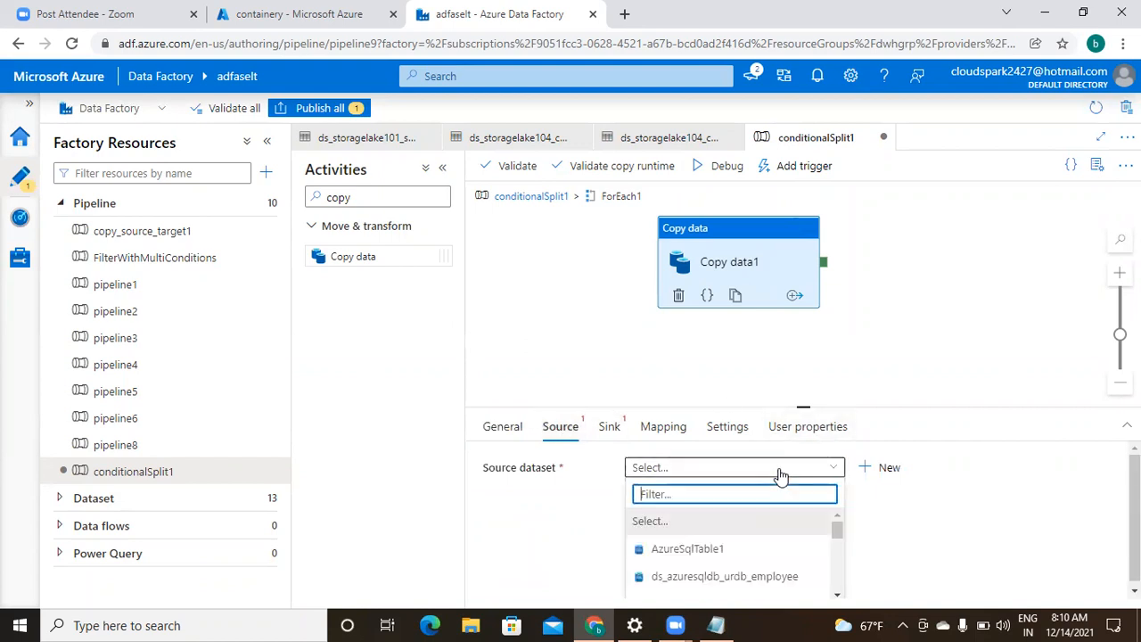
{"action": "left_click", "coordinate": [839, 596]}
{"action": "left_click", "coordinate": [839, 596]}
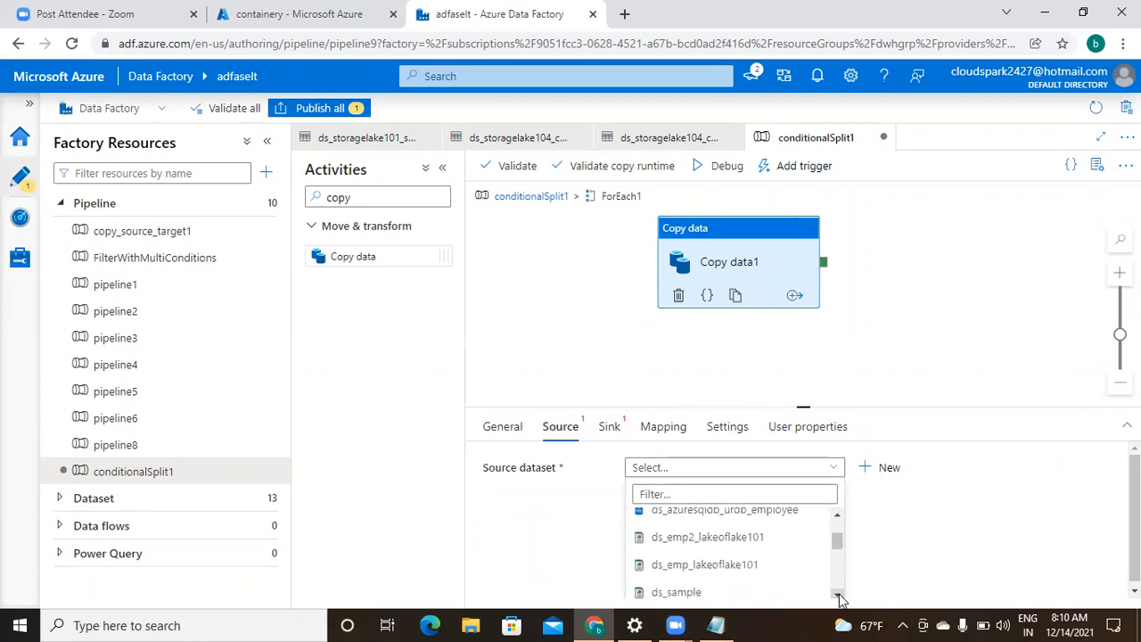
{"action": "left_click", "coordinate": [839, 595]}
{"action": "left_click", "coordinate": [840, 595]}
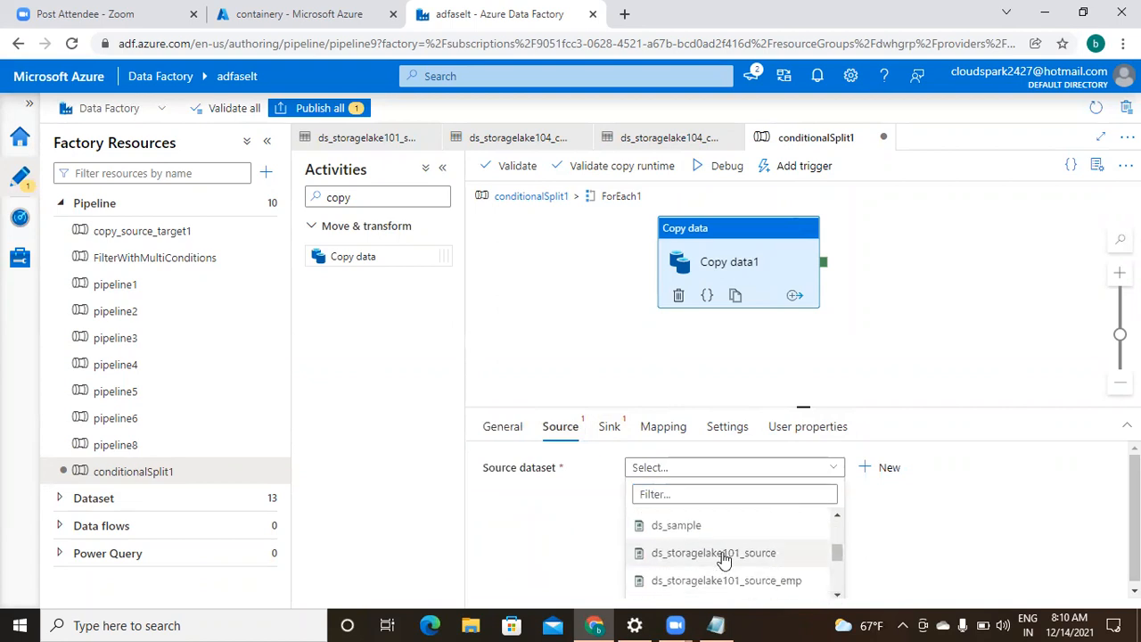
{"action": "left_click", "coordinate": [724, 551]}
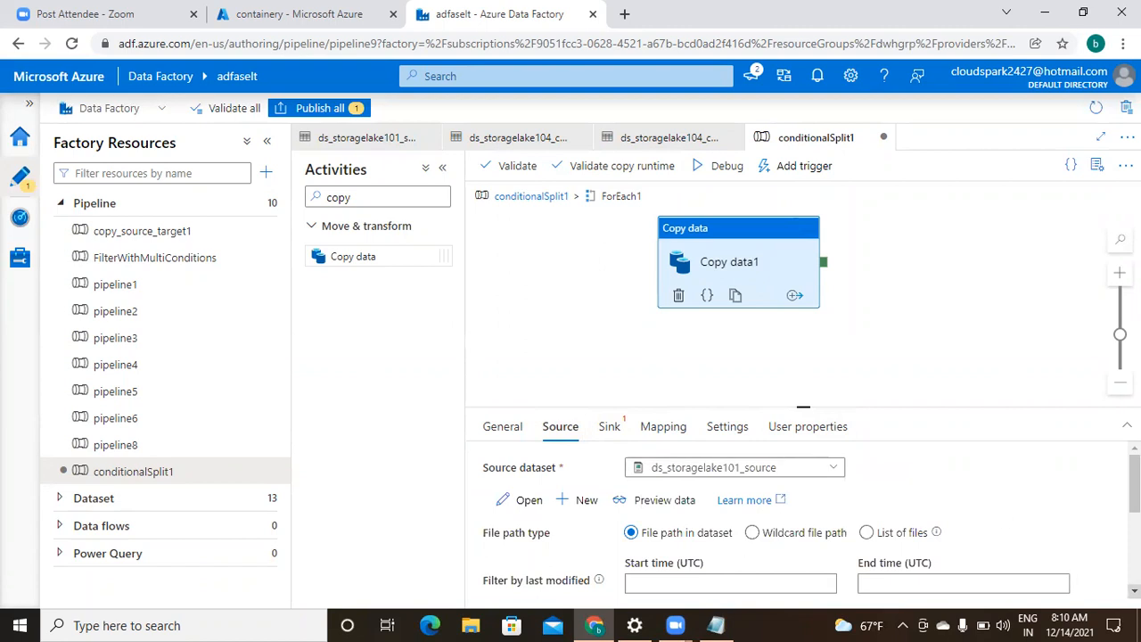
{"action": "scroll", "coordinate": [811, 519], "scroll_direction": "down", "scroll_amount": 1}
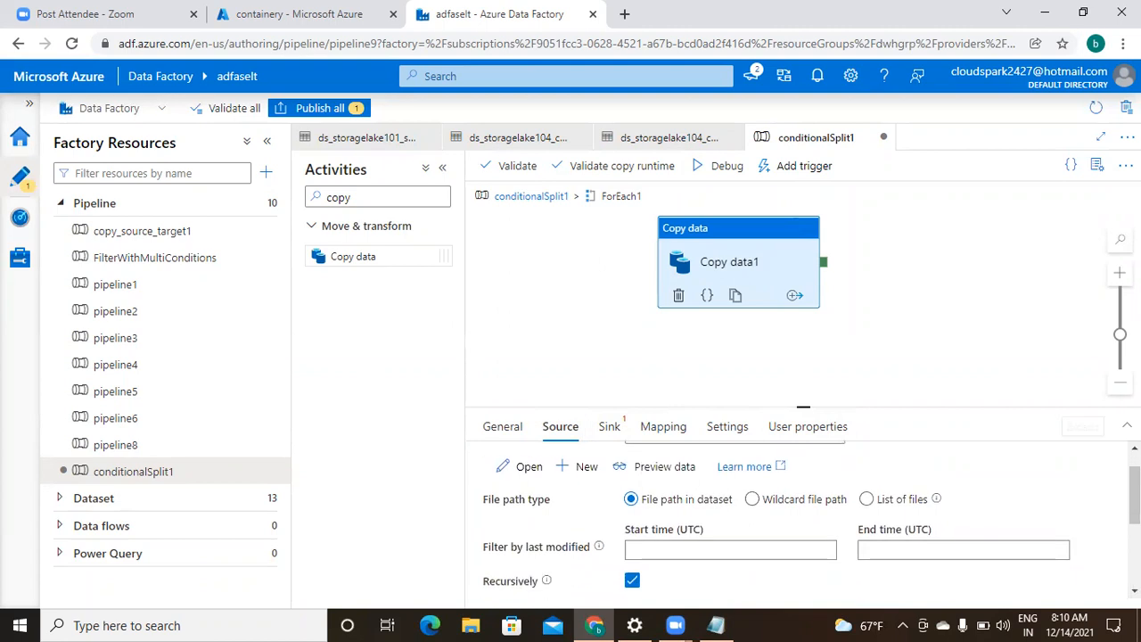
{"action": "scroll", "coordinate": [812, 520], "scroll_direction": "up", "scroll_amount": 1}
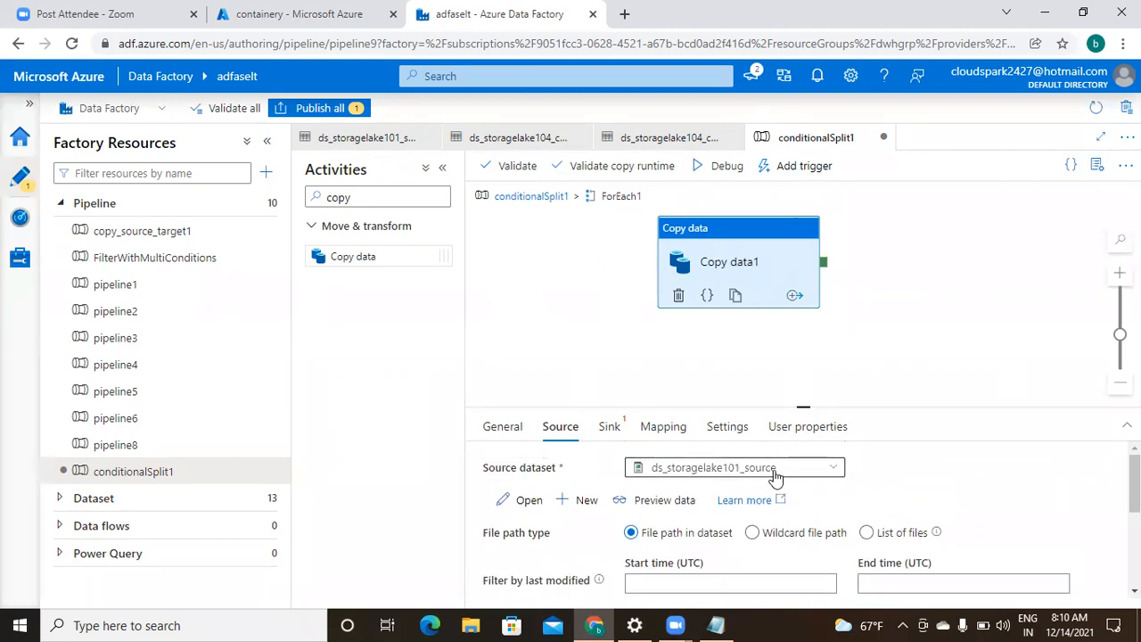
- Switch Copy data1's source to Wildcard file path and open the folder path's dynamic content editor
{"action": "left_click", "coordinate": [751, 534]}
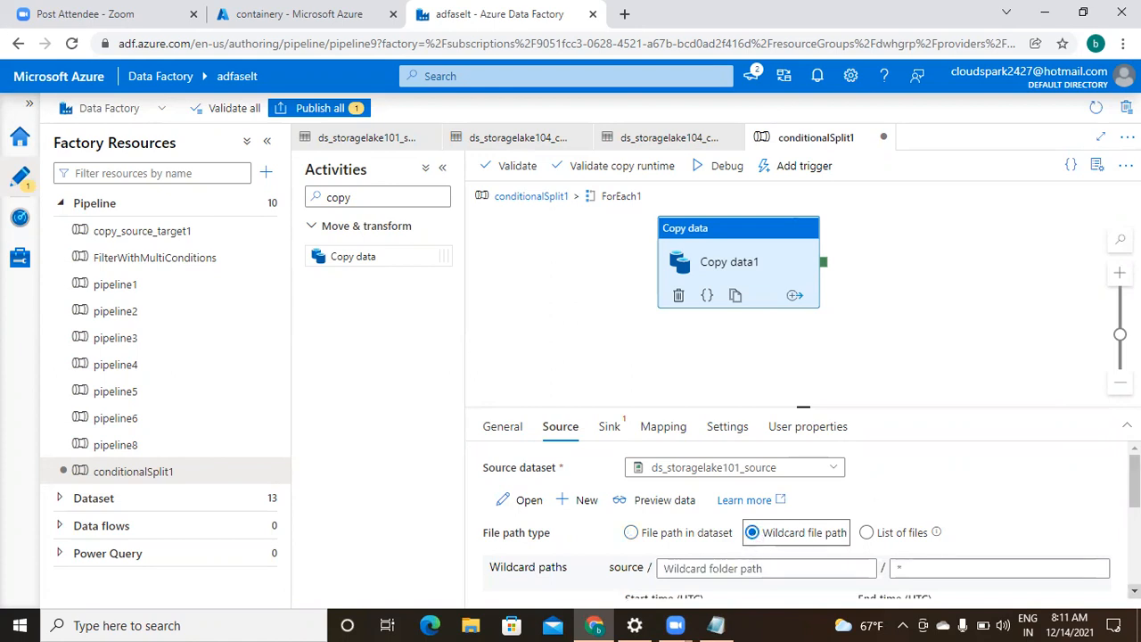
{"action": "scroll", "coordinate": [1001, 579], "scroll_direction": "down", "scroll_amount": 3}
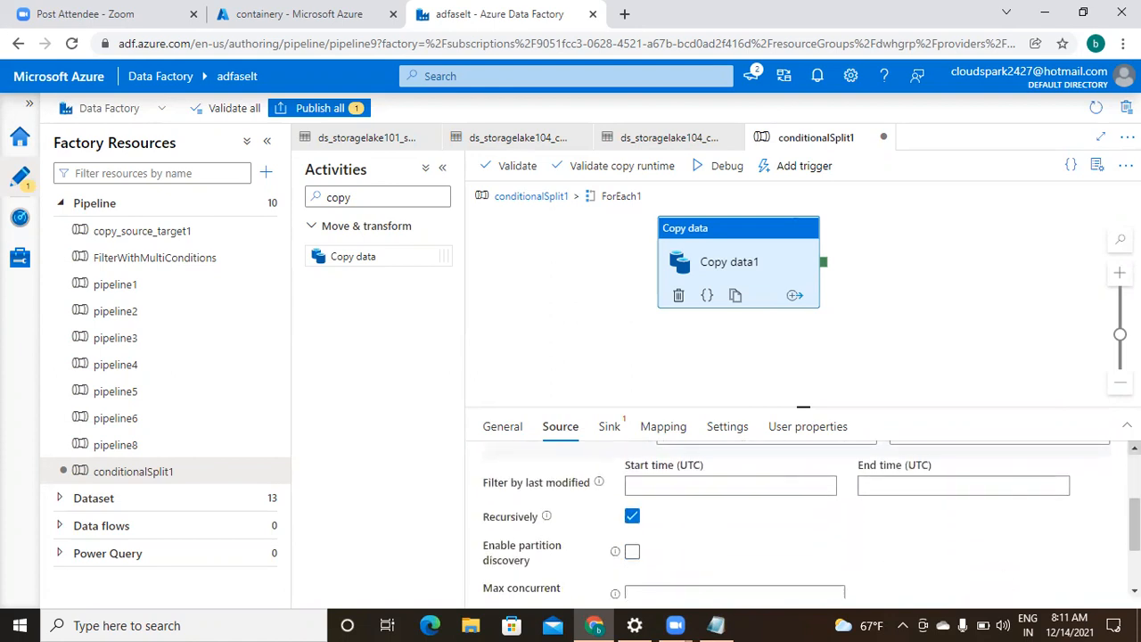
{"action": "scroll", "coordinate": [820, 512], "scroll_direction": "up", "scroll_amount": 1}
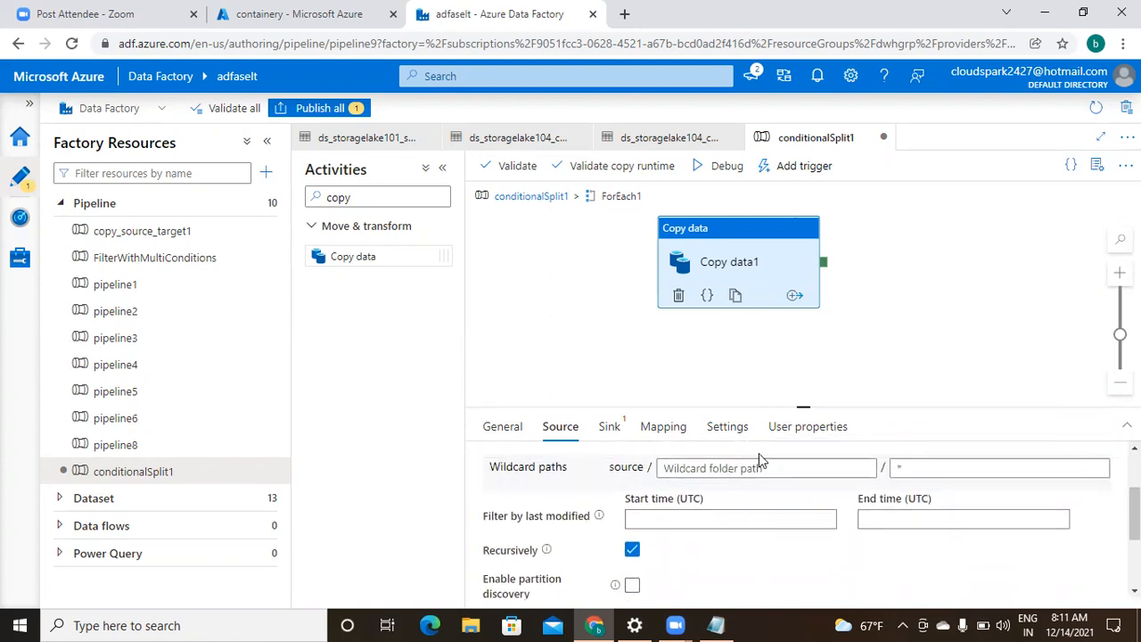
{"action": "left_click_drag", "start_coordinate": [804, 407], "coordinate": [803, 294]}
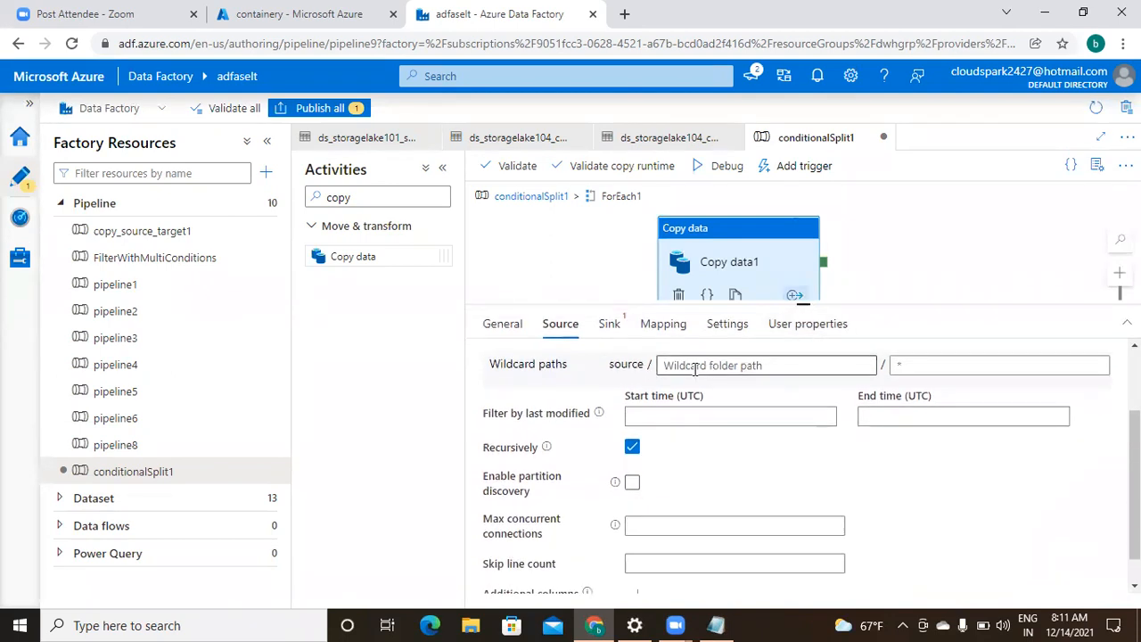
{"action": "left_click", "coordinate": [695, 367]}
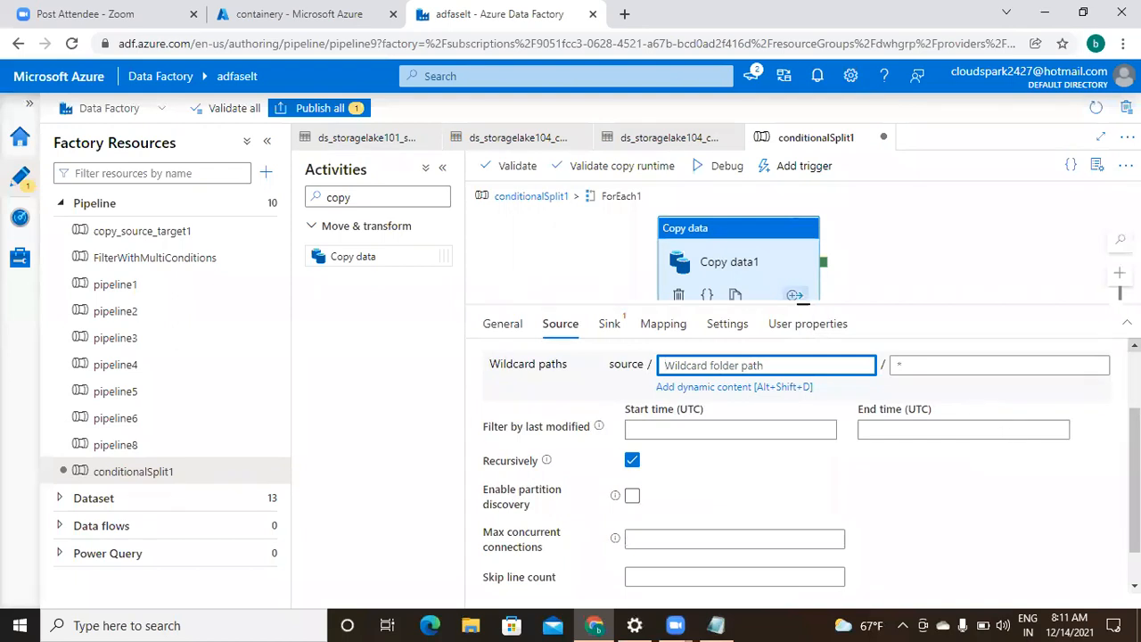
{"action": "left_click", "coordinate": [839, 414]}
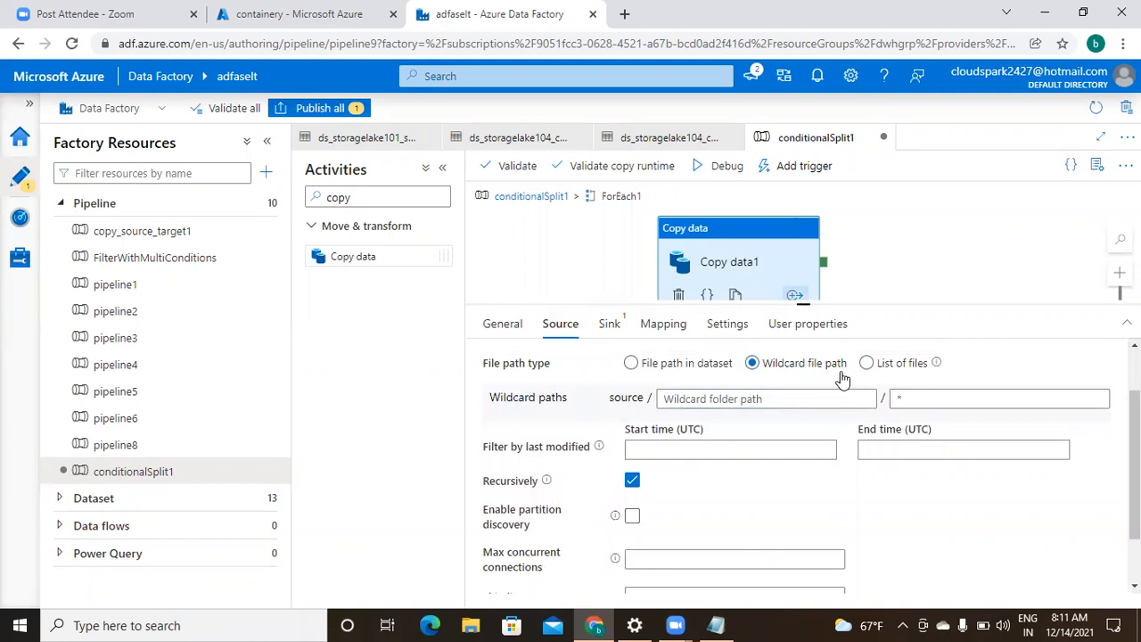
{"action": "left_click", "coordinate": [712, 399]}
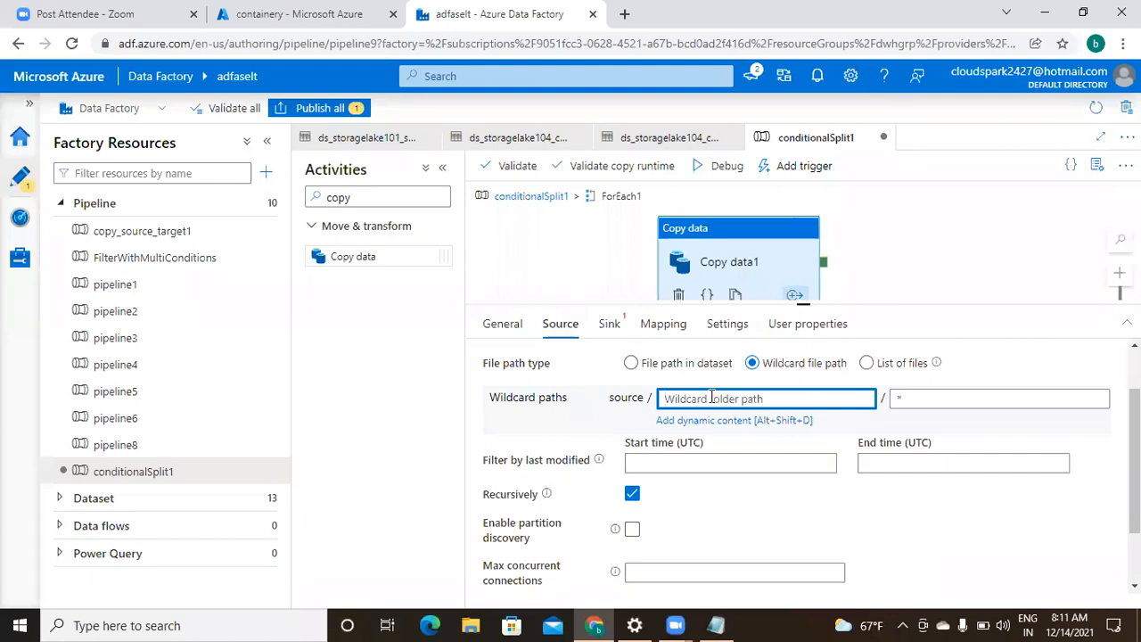
{"action": "left_click", "coordinate": [720, 422]}
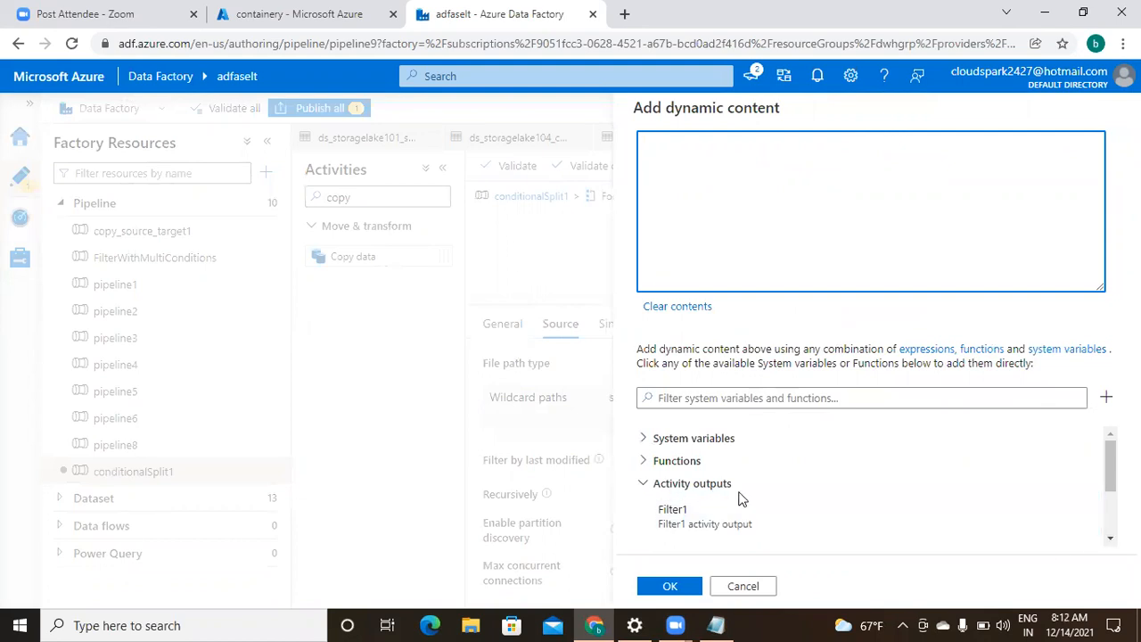
{"action": "left_click", "coordinate": [1111, 541]}
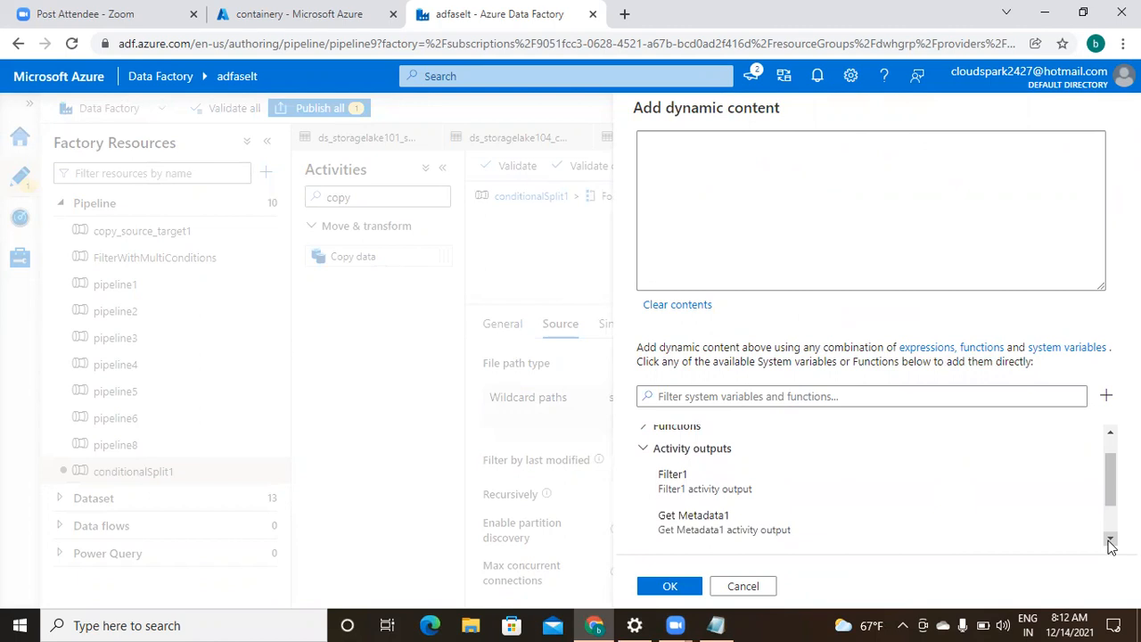
{"action": "left_click", "coordinate": [1110, 544]}
{"action": "left_click", "coordinate": [1110, 544]}
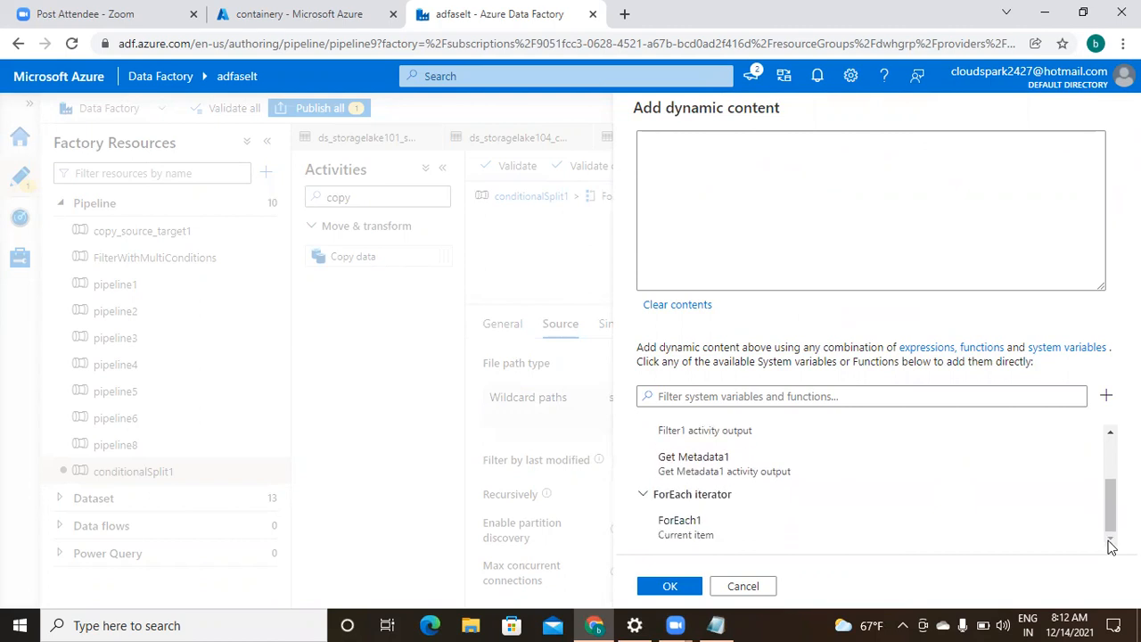
{"action": "left_click", "coordinate": [697, 539]}
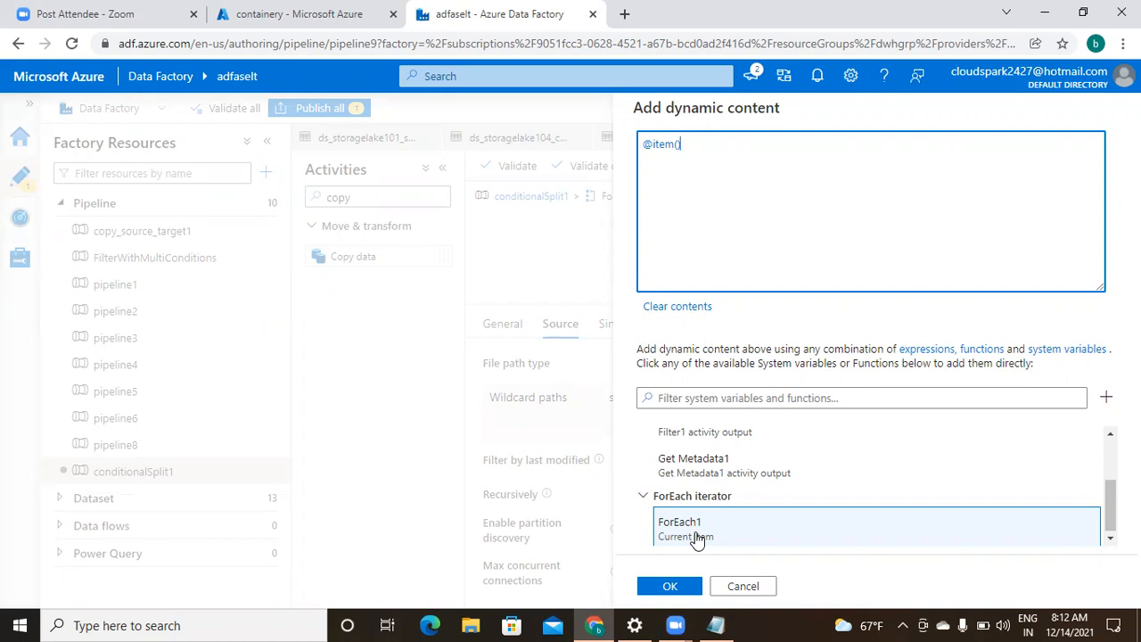
{"action": "type", "text": ".name"}
{"action": "left_click", "coordinate": [670, 586]}
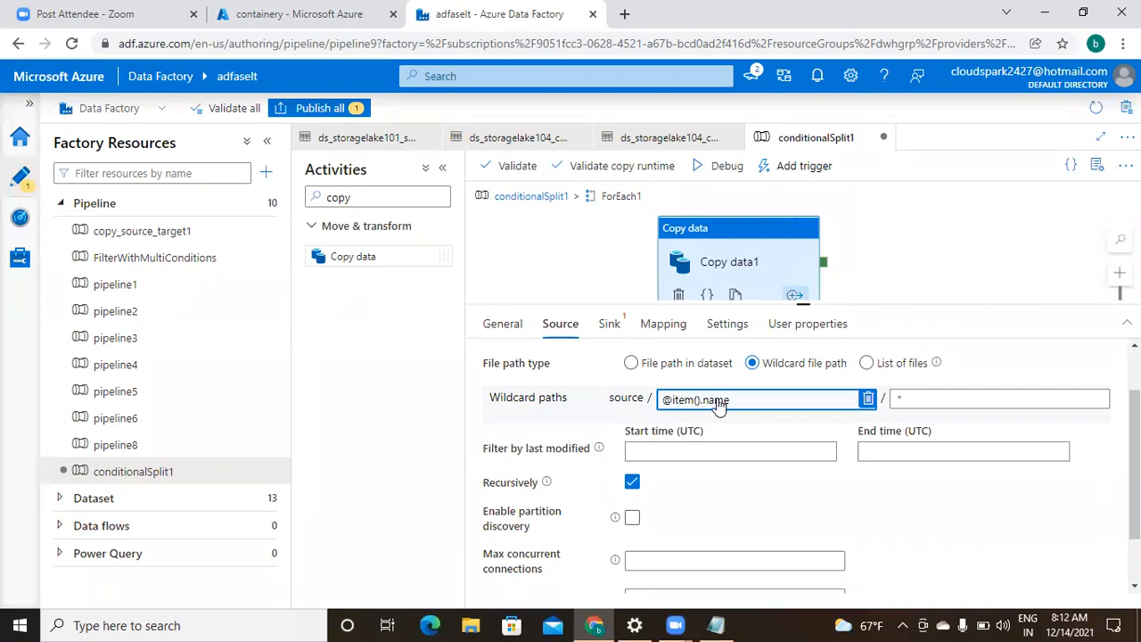
{"action": "left_click", "coordinate": [609, 327]}
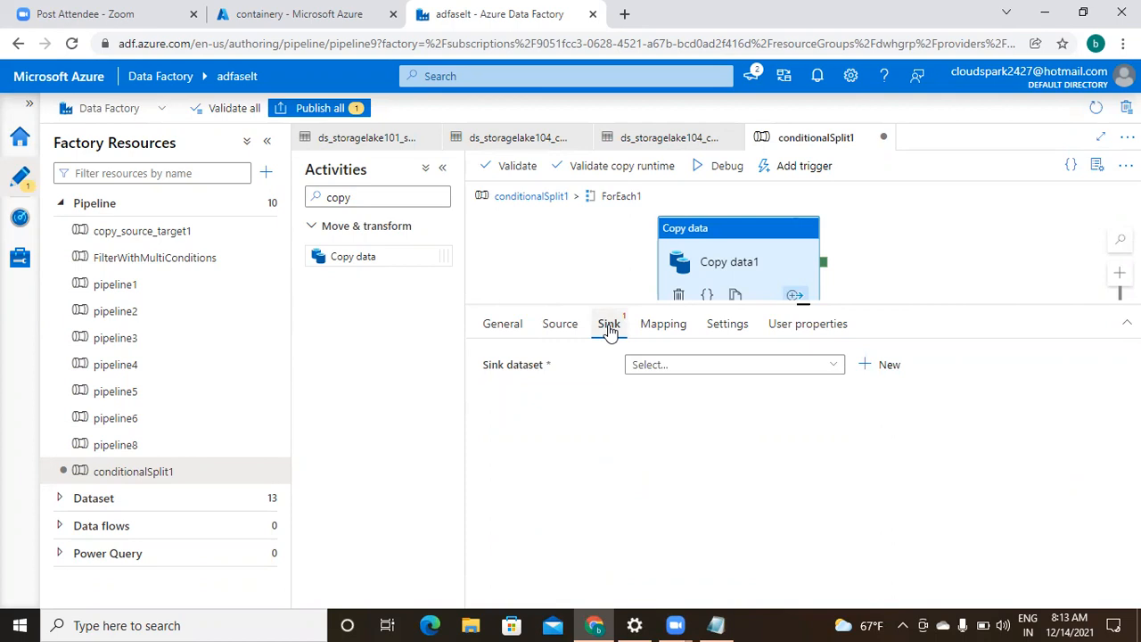
{"action": "left_click", "coordinate": [836, 376]}
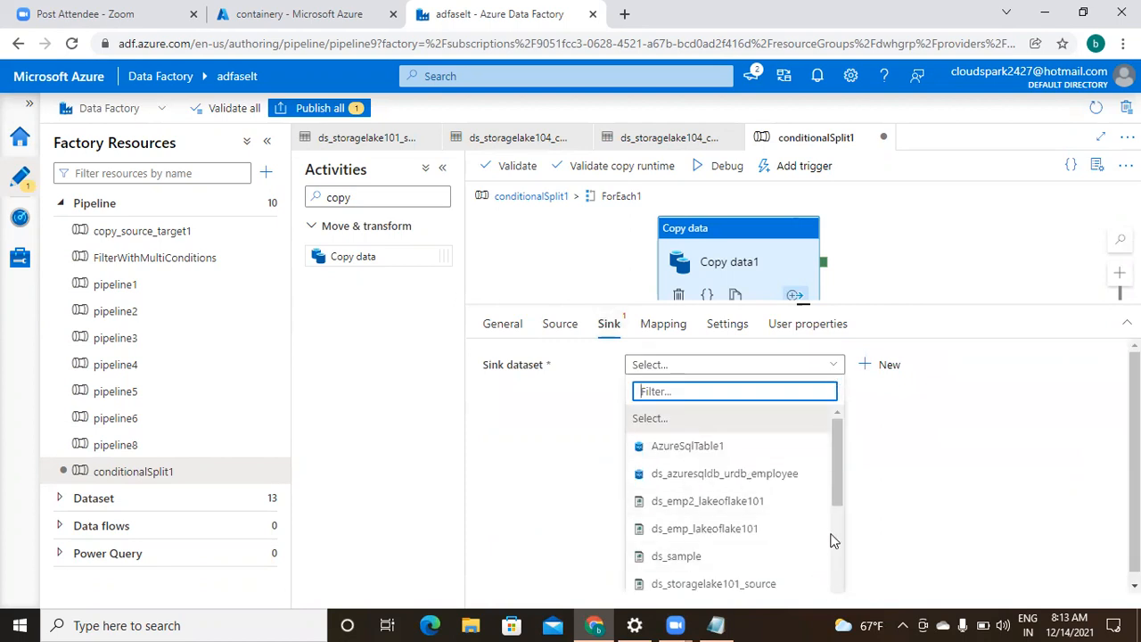
{"action": "left_click", "coordinate": [847, 493]}
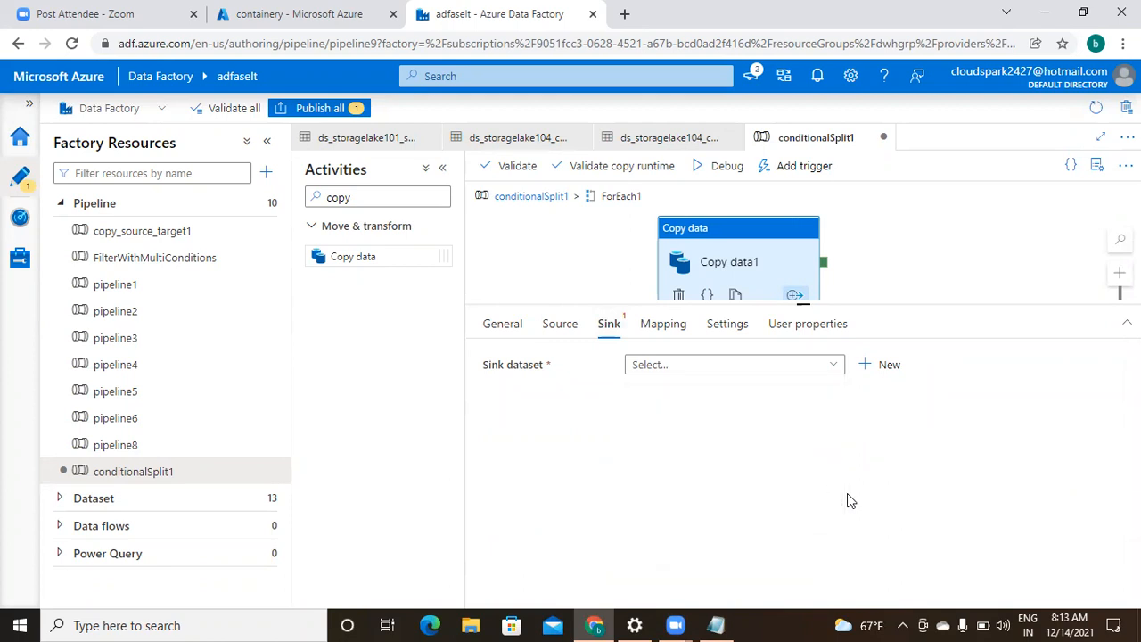
{"action": "left_click", "coordinate": [833, 371]}
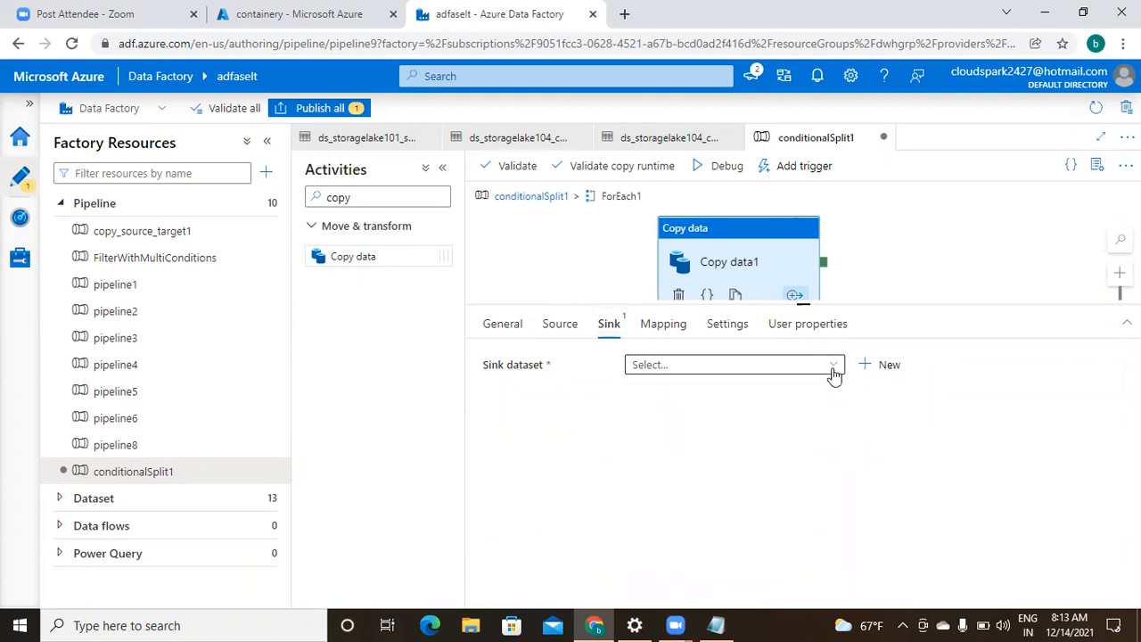
{"action": "left_click_drag", "start_coordinate": [837, 437], "coordinate": [839, 519]}
{"action": "left_click", "coordinate": [772, 540]}
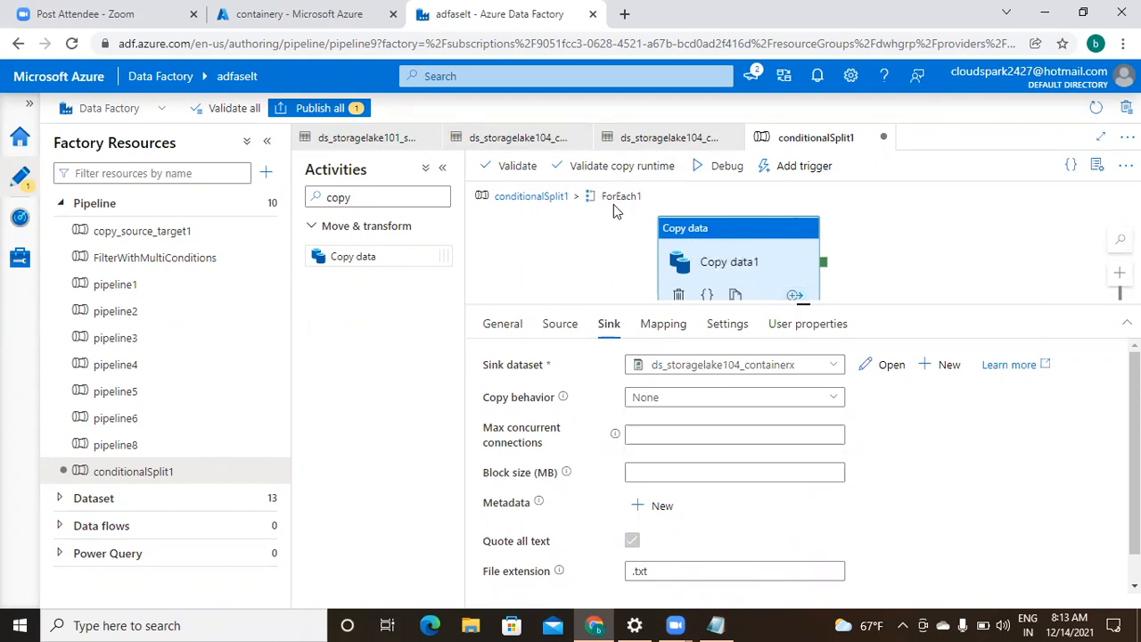
{"action": "left_click", "coordinate": [545, 201]}
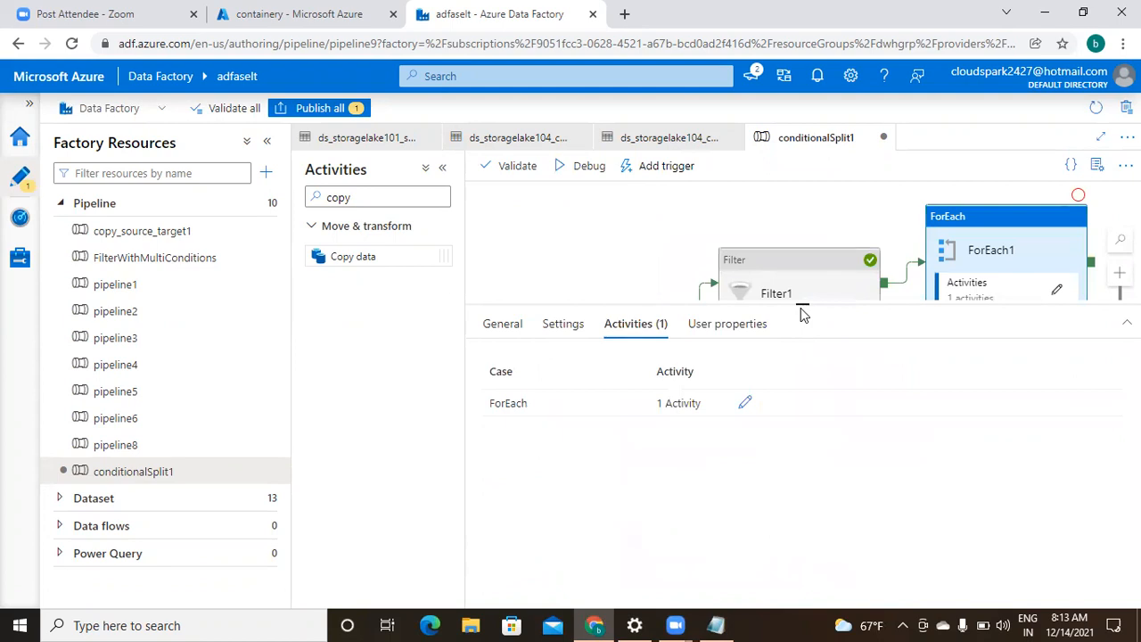
- Select ForEach2, turn on Sequential in its settings, and focus its Items box
{"action": "left_click_drag", "start_coordinate": [801, 305], "coordinate": [805, 509]}
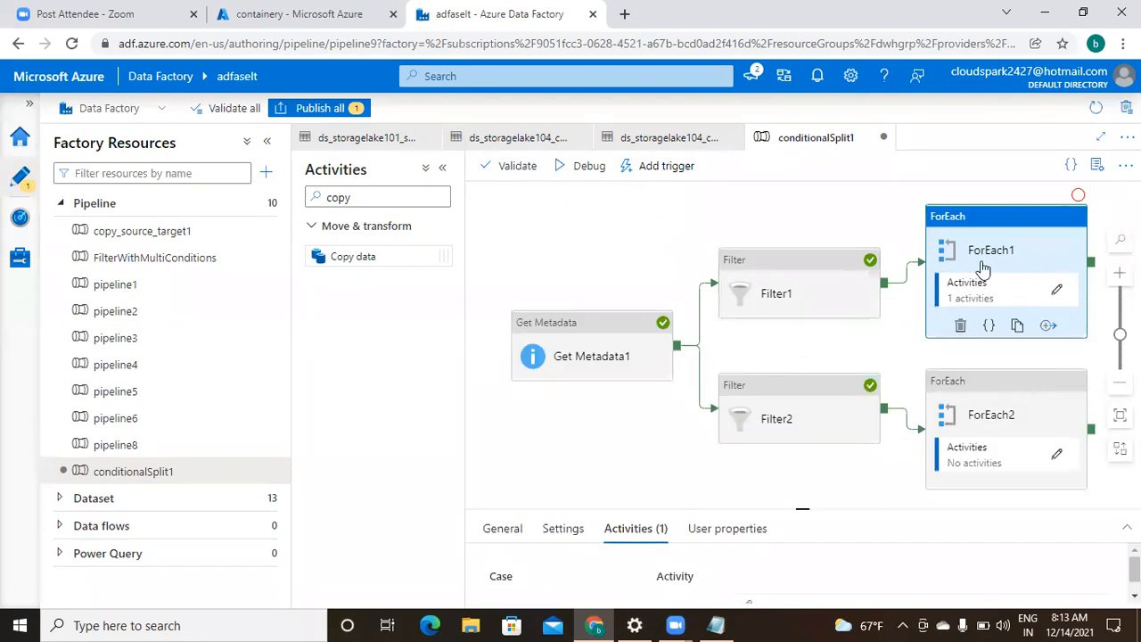
{"action": "left_click", "coordinate": [1007, 428]}
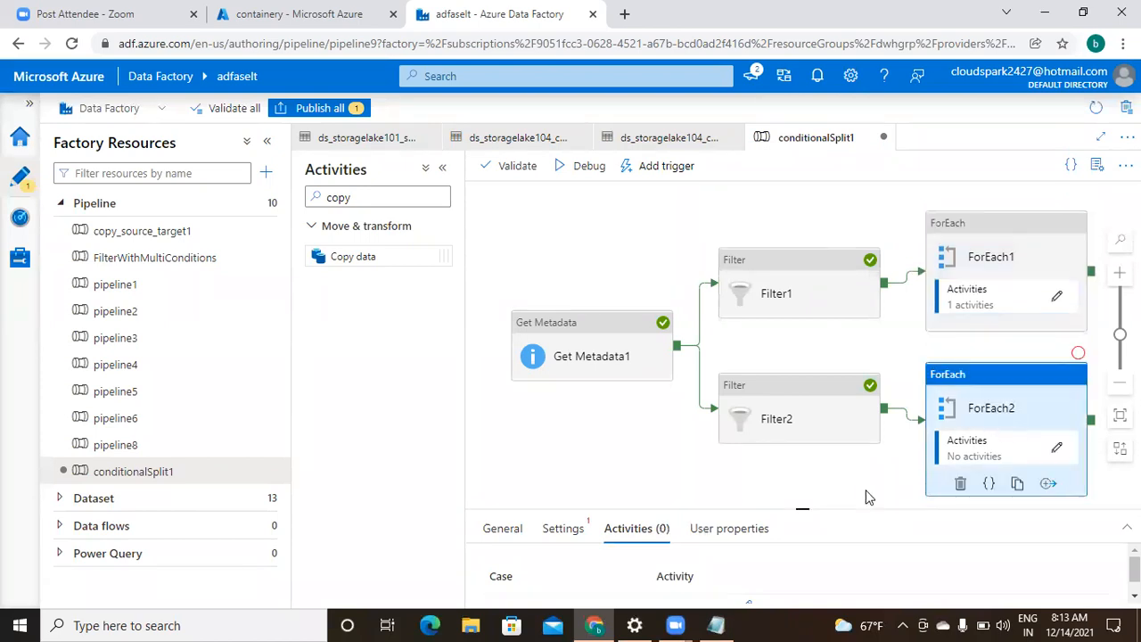
{"action": "left_click_drag", "start_coordinate": [801, 506], "coordinate": [800, 242]}
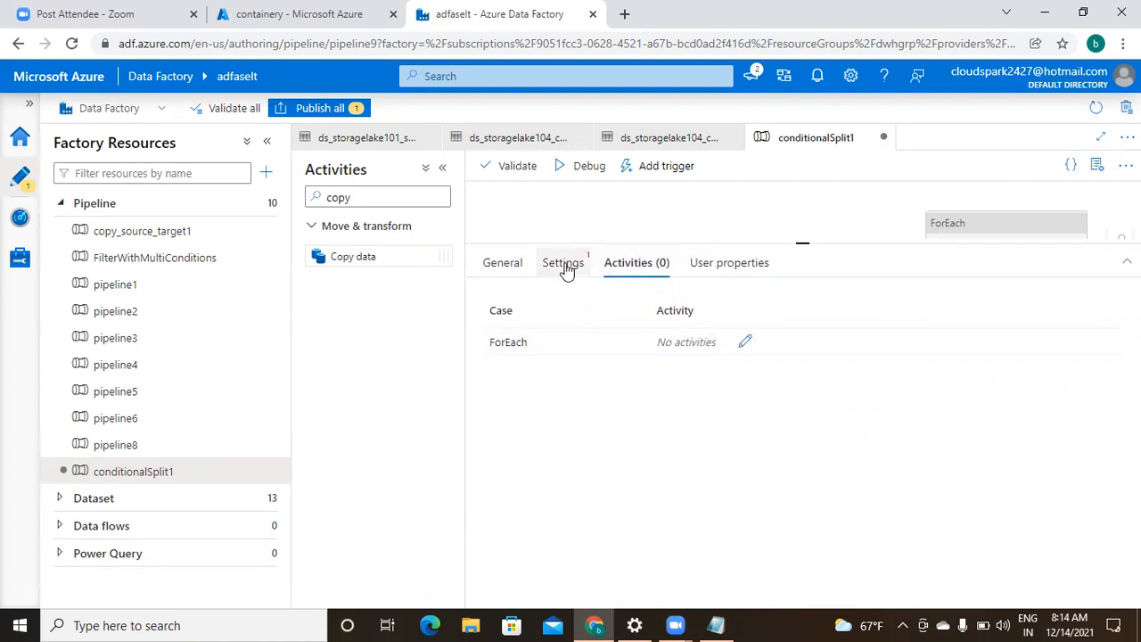
{"action": "left_click_drag", "start_coordinate": [804, 248], "coordinate": [802, 365]}
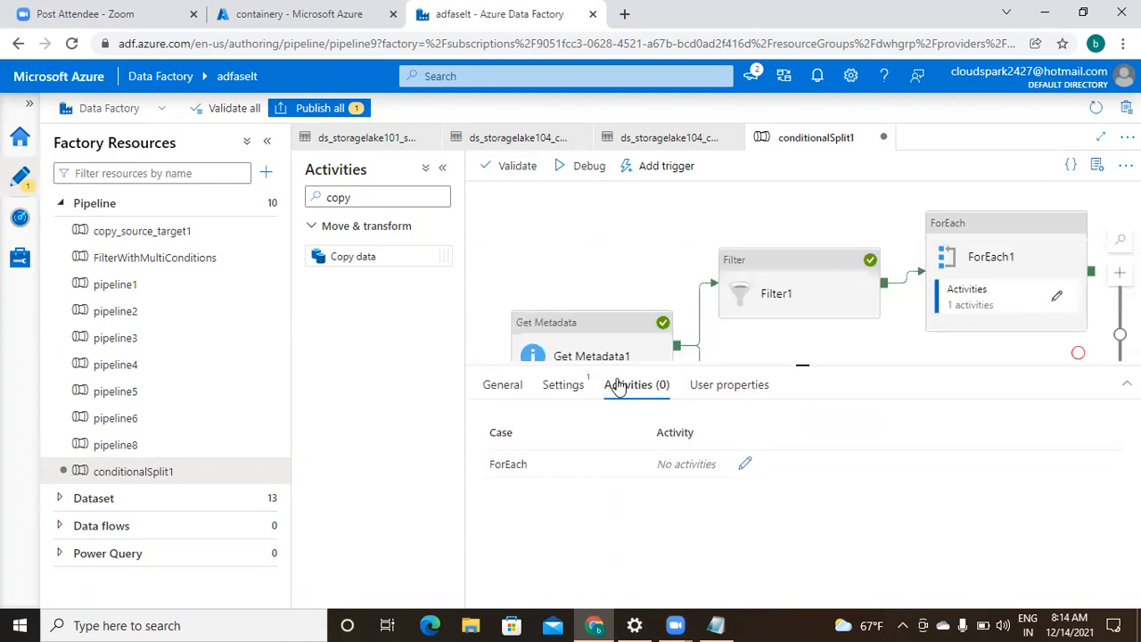
{"action": "left_click", "coordinate": [569, 393]}
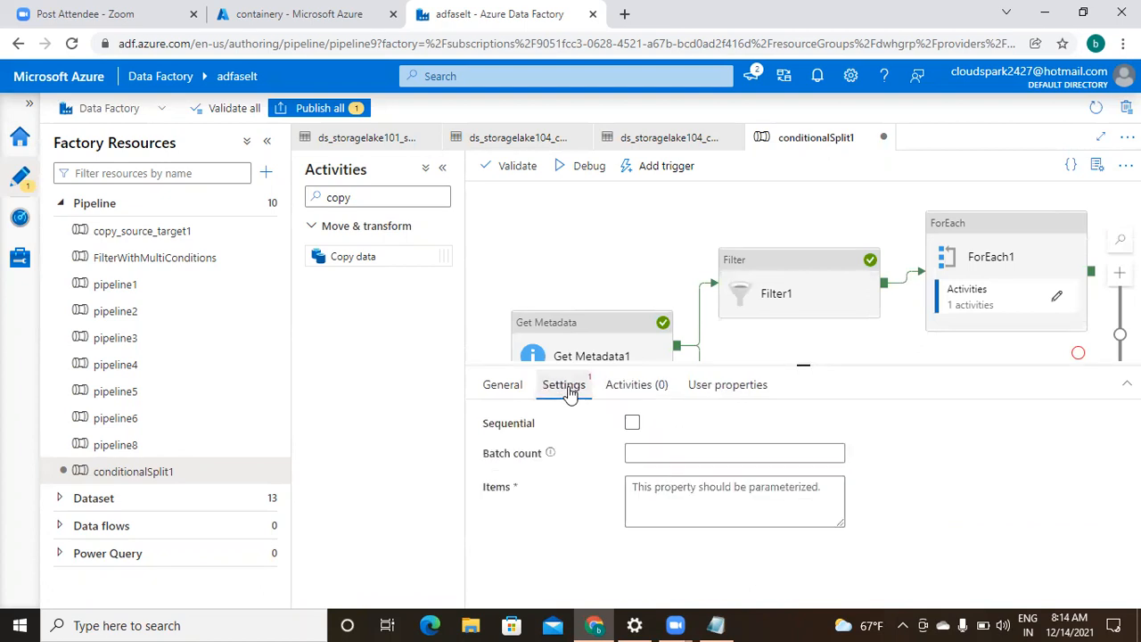
{"action": "left_click", "coordinate": [519, 393]}
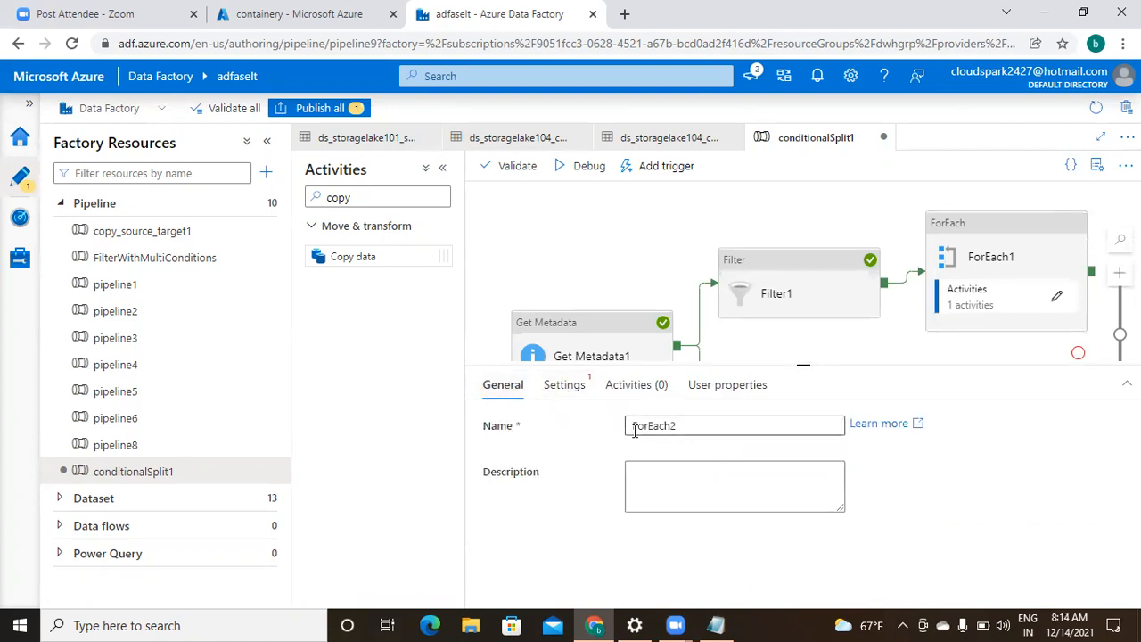
{"action": "left_click", "coordinate": [557, 393]}
{"action": "left_click", "coordinate": [632, 423]}
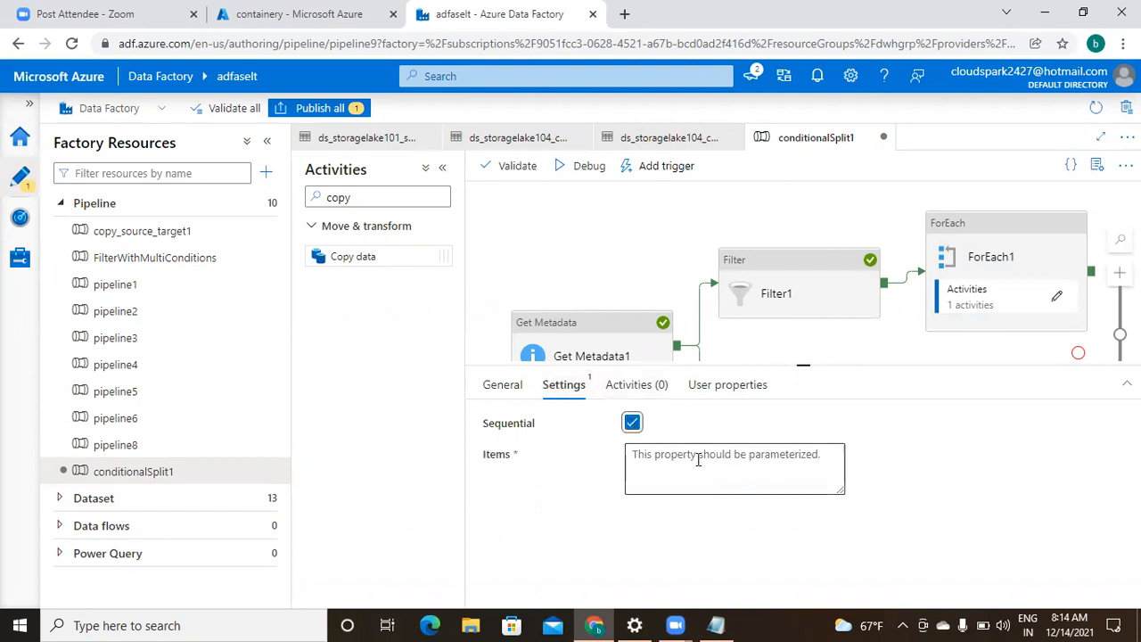
{"action": "left_click", "coordinate": [698, 458]}
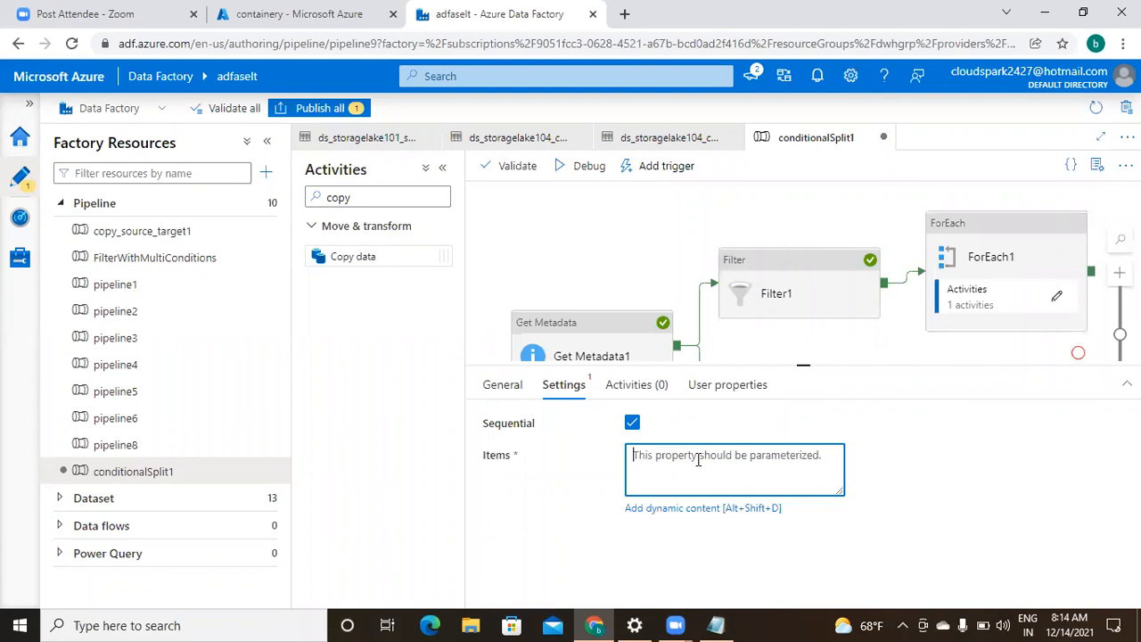
{"action": "left_click", "coordinate": [695, 508]}
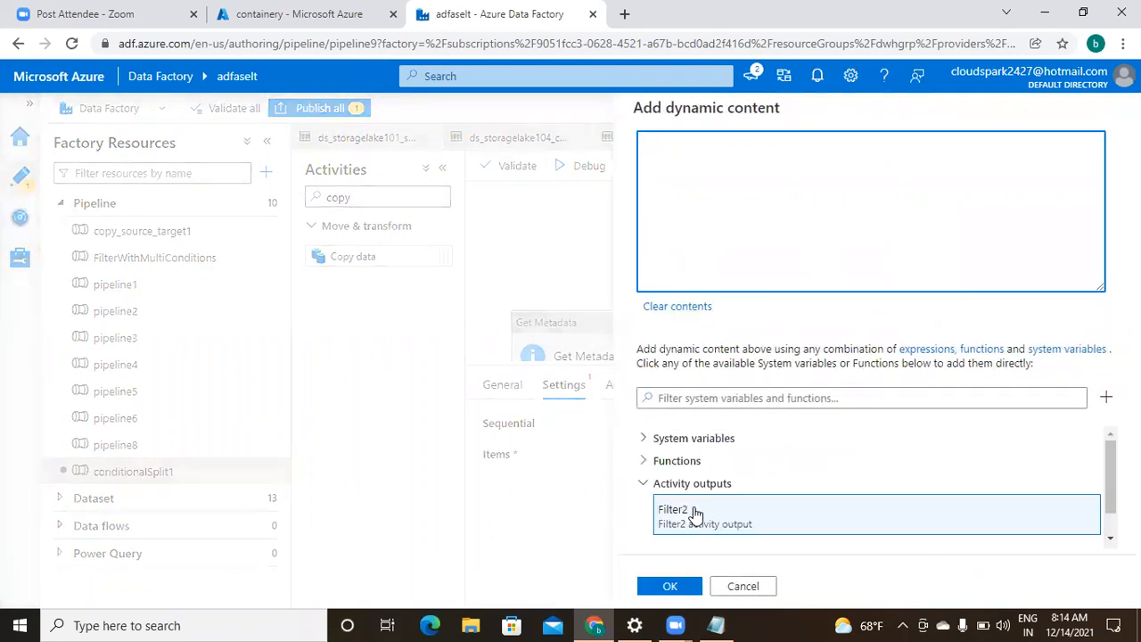
{"action": "left_click", "coordinate": [868, 525]}
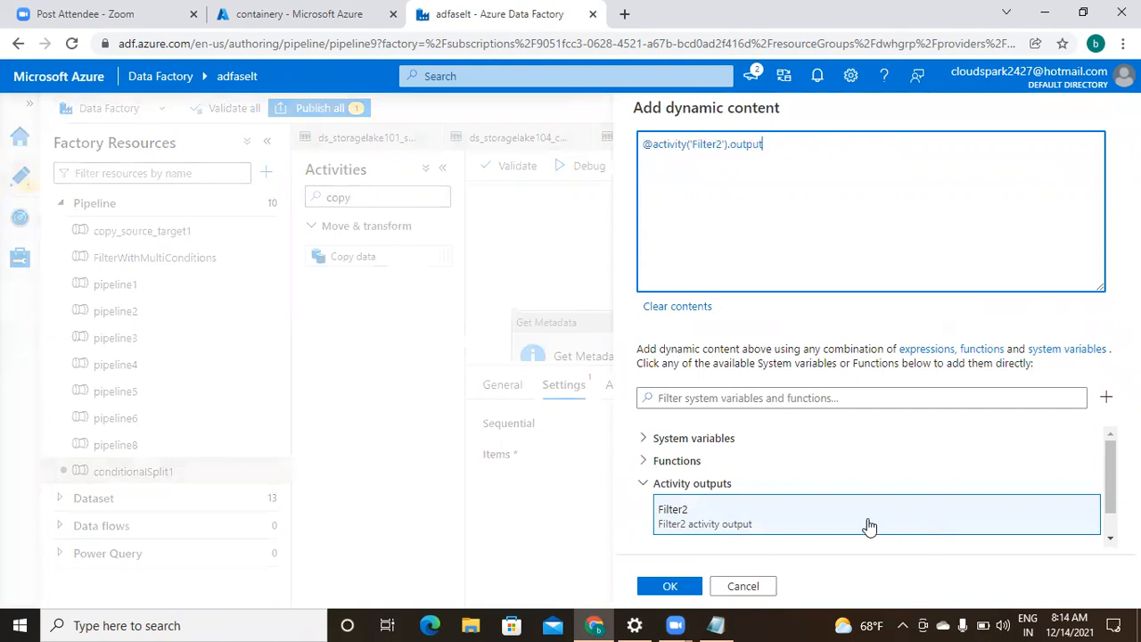
{"action": "type", "text": ".Value"}
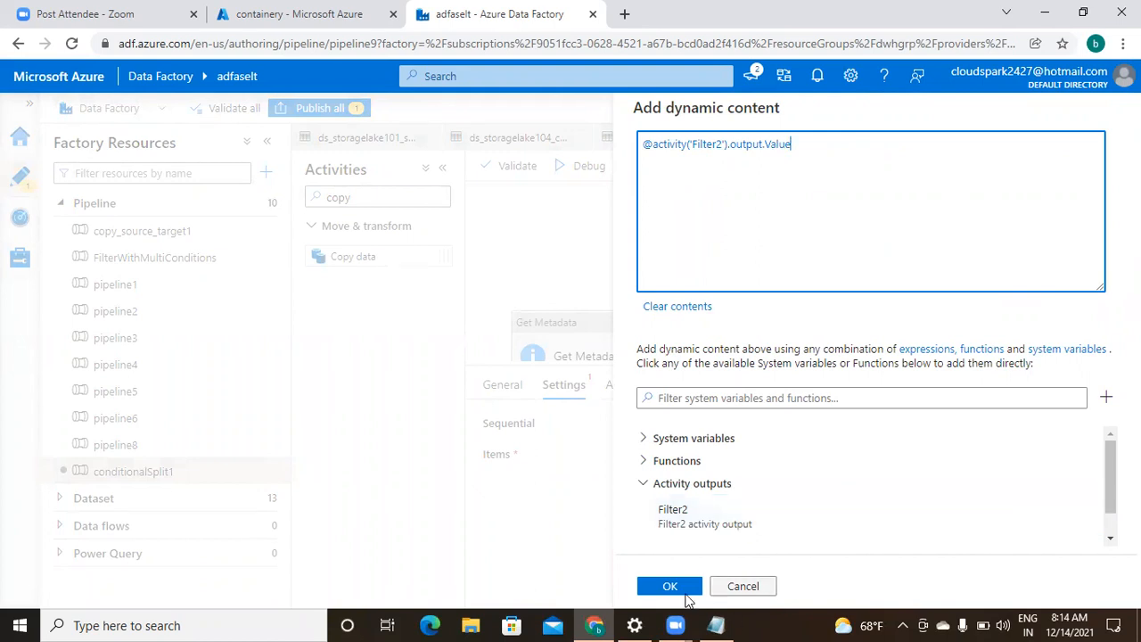
{"action": "left_click", "coordinate": [671, 588]}
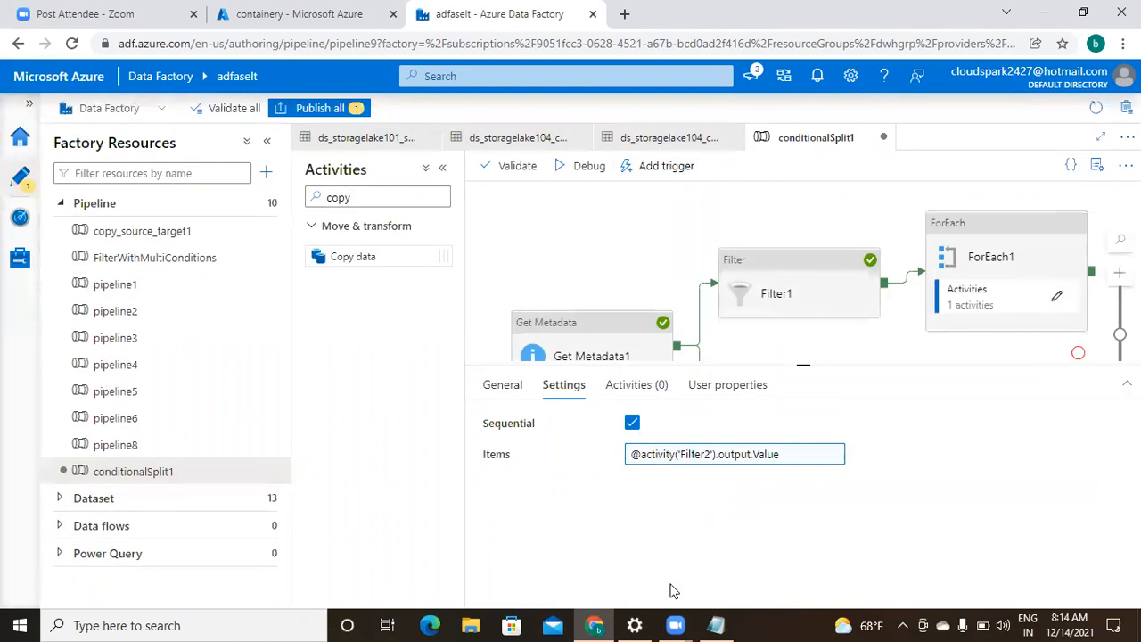
- Open ForEach2's inner canvas and place a Copy data activity inside it
{"action": "left_click", "coordinate": [640, 392]}
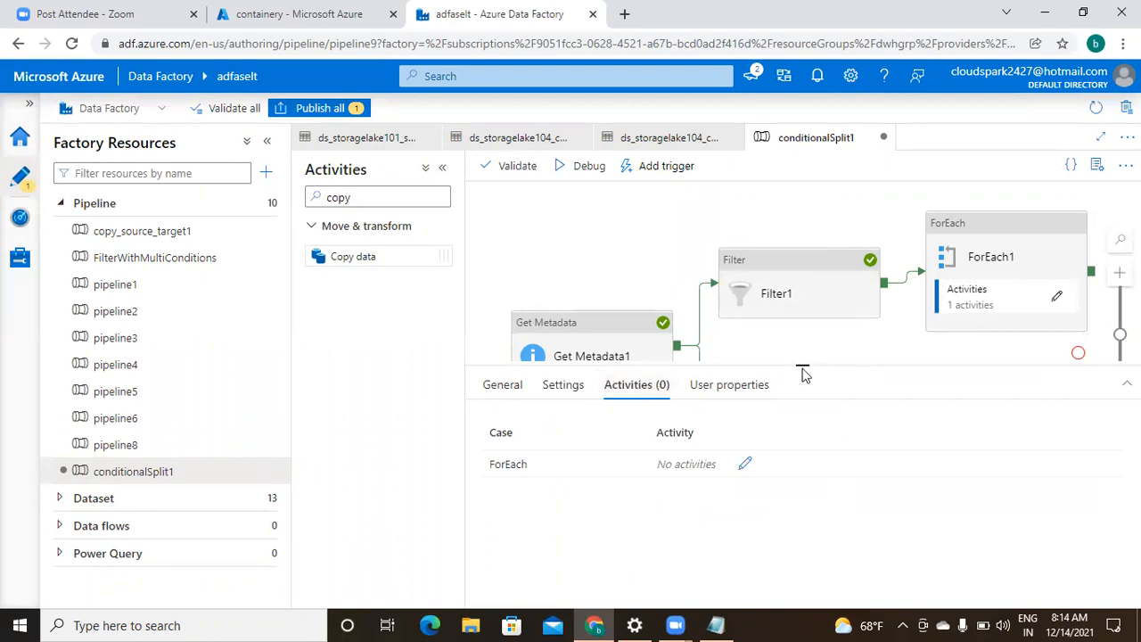
{"action": "left_click_drag", "start_coordinate": [802, 363], "coordinate": [800, 496]}
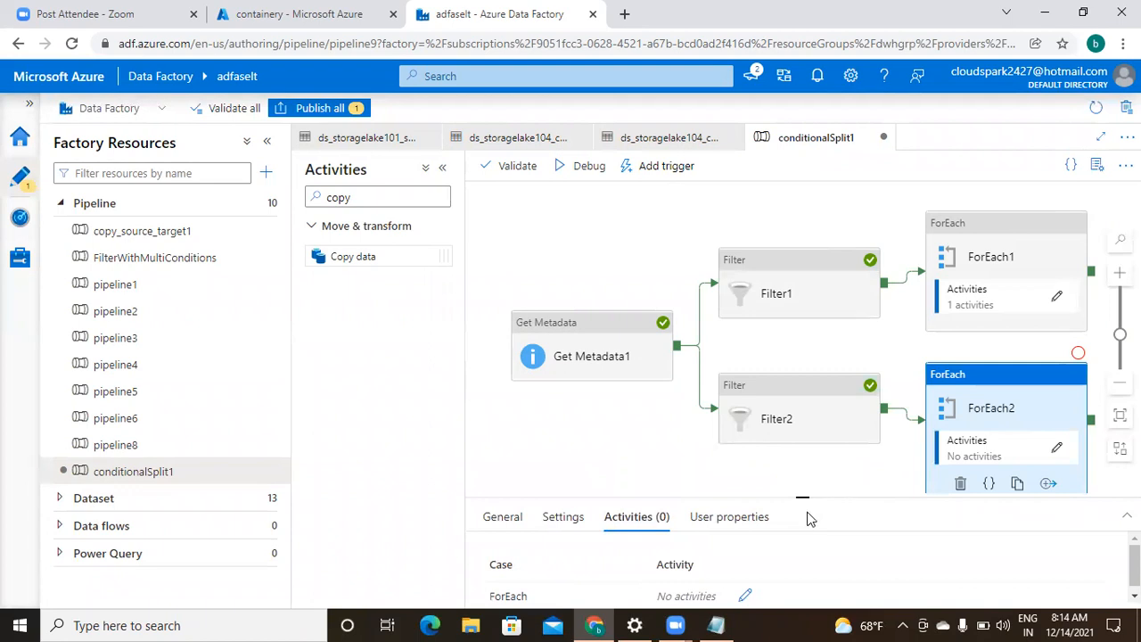
{"action": "left_click_drag", "start_coordinate": [803, 497], "coordinate": [797, 377]}
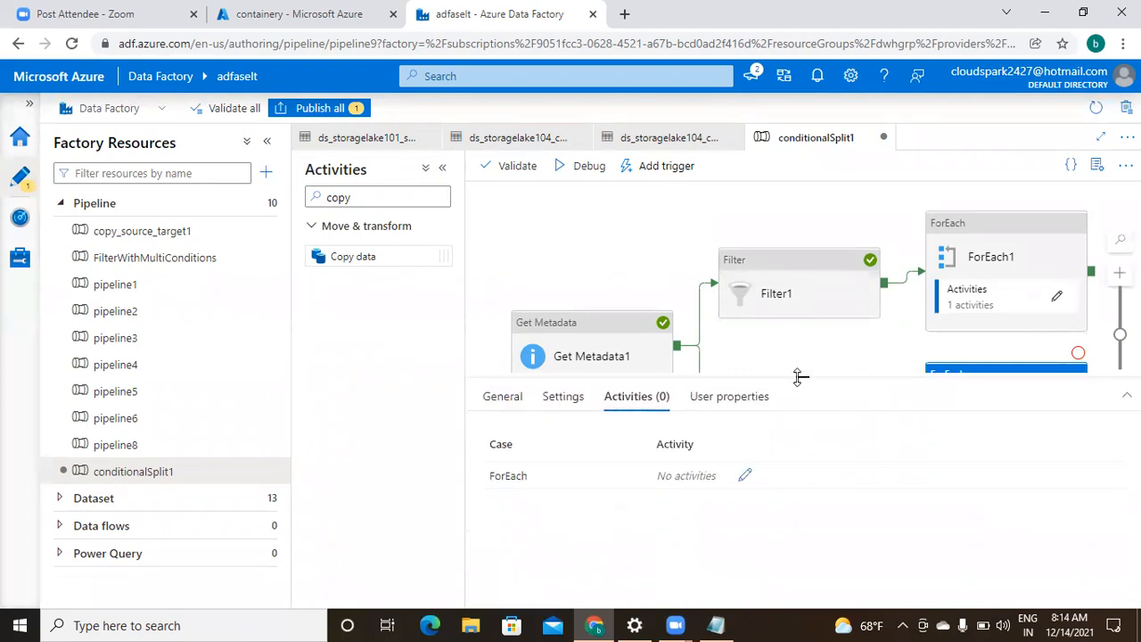
{"action": "left_click", "coordinate": [744, 477]}
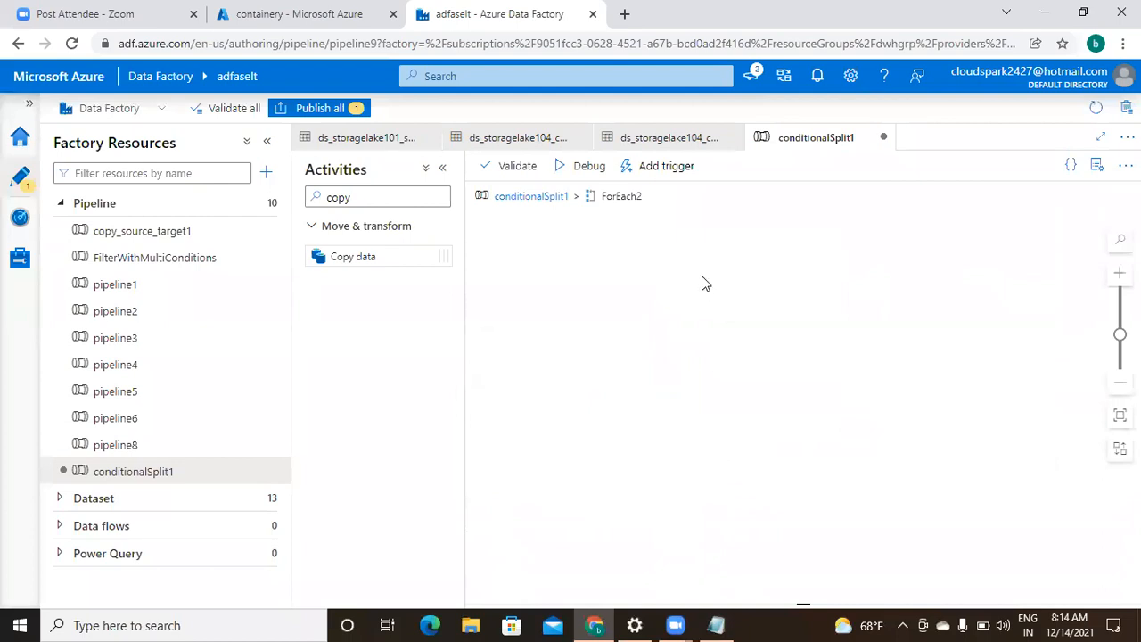
{"action": "left_click_drag", "start_coordinate": [395, 255], "coordinate": [691, 287]}
{"action": "left_click", "coordinate": [858, 279]}
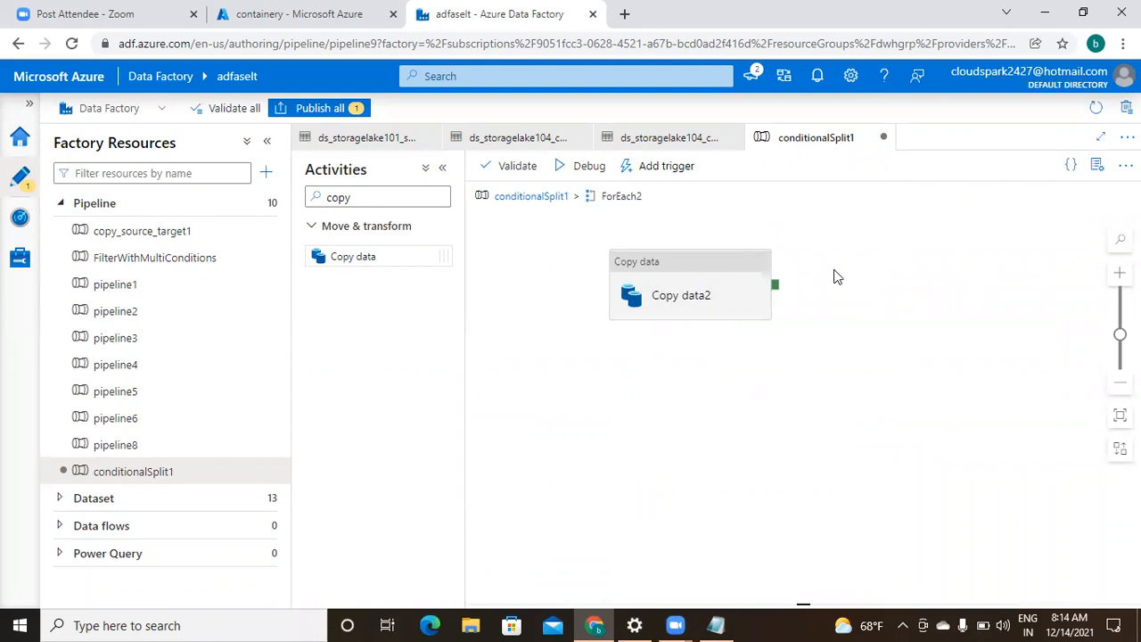
- Give Copy data2 the source dataset ds_storagelake101_source with a Wildcard file path
{"action": "left_click", "coordinate": [687, 312]}
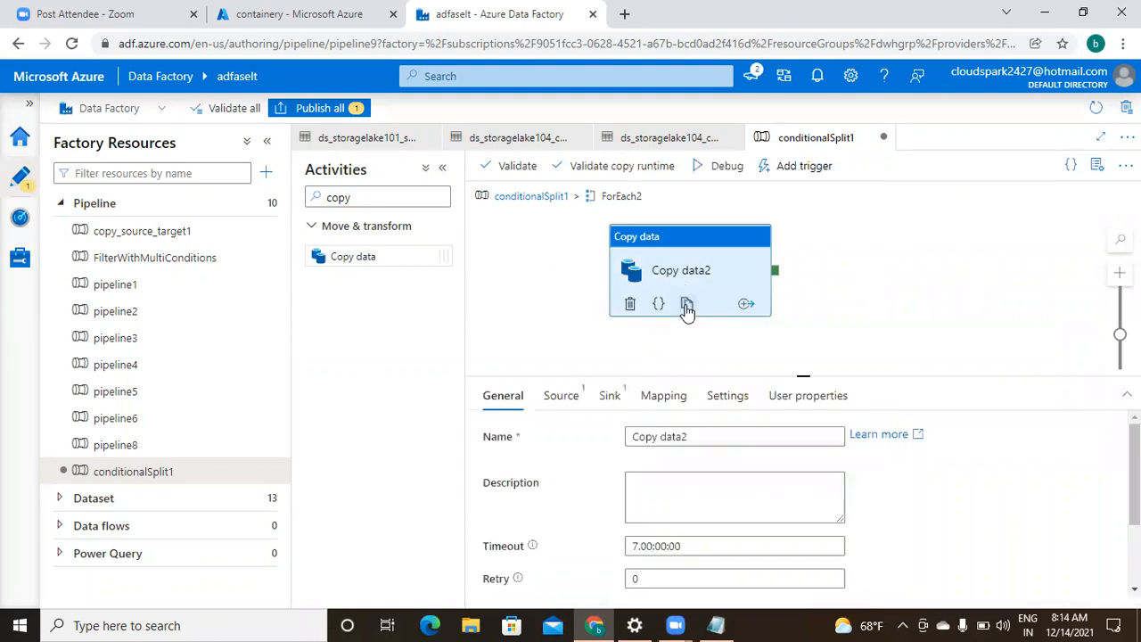
{"action": "left_click", "coordinate": [564, 402]}
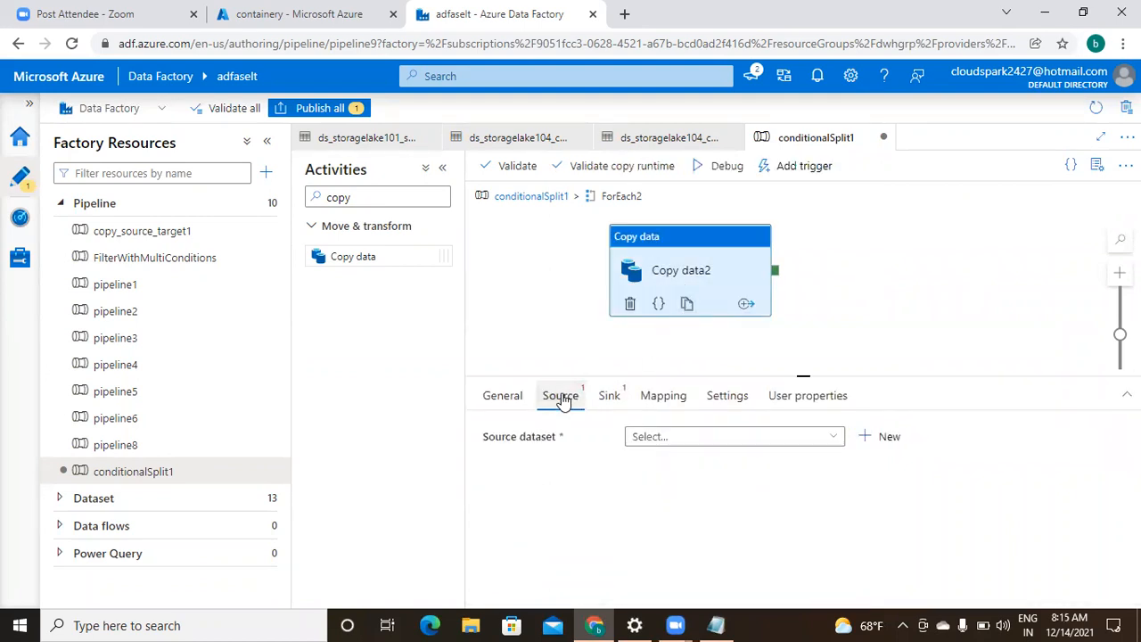
{"action": "left_click", "coordinate": [831, 441]}
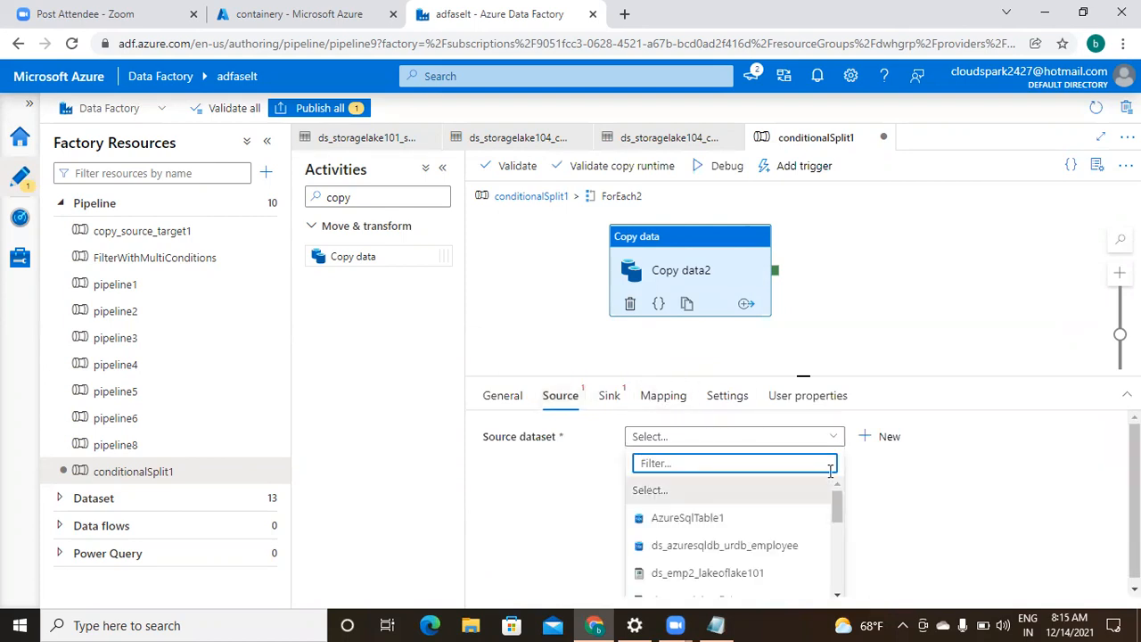
{"action": "left_click", "coordinate": [838, 593]}
{"action": "left_click", "coordinate": [838, 593]}
{"action": "left_click", "coordinate": [838, 592]}
{"action": "left_click", "coordinate": [838, 593]}
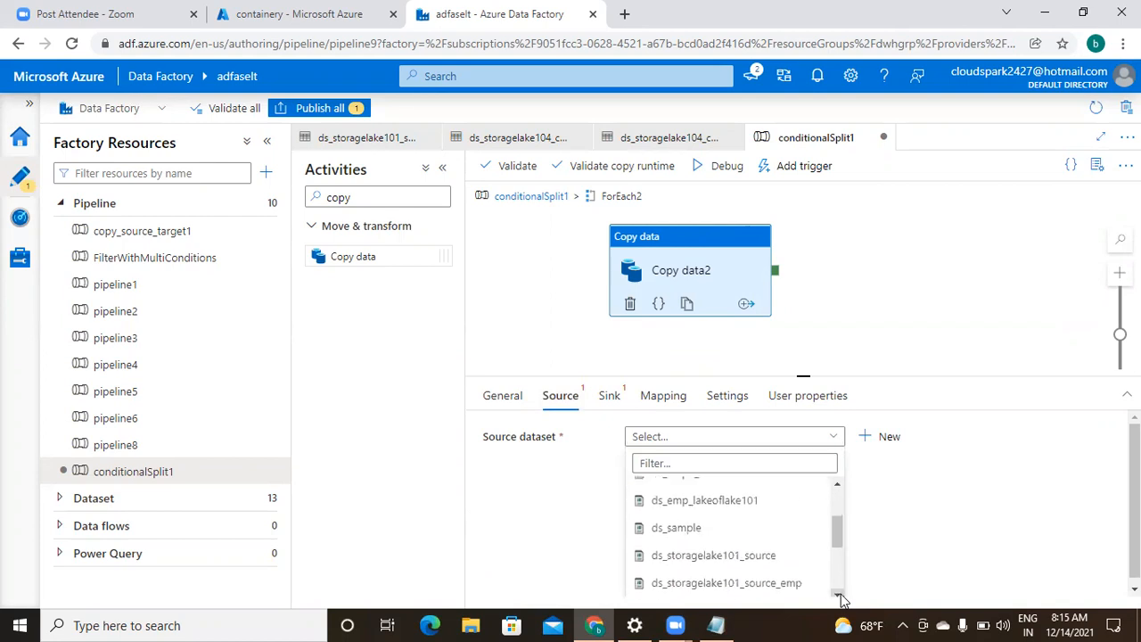
{"action": "left_click", "coordinate": [772, 557]}
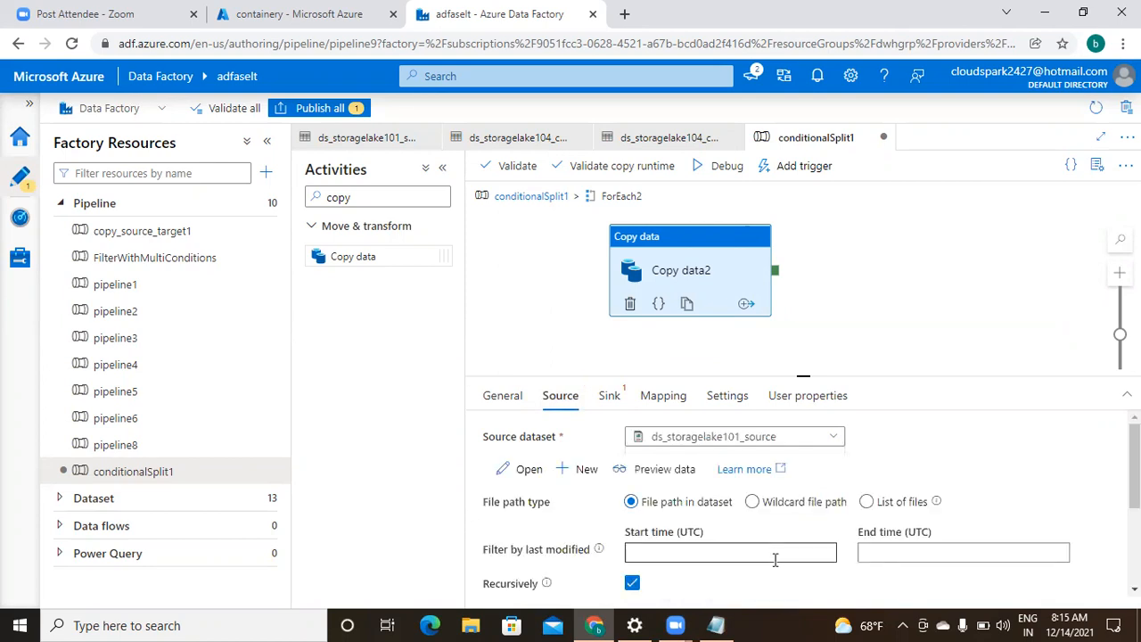
{"action": "left_click", "coordinate": [753, 502]}
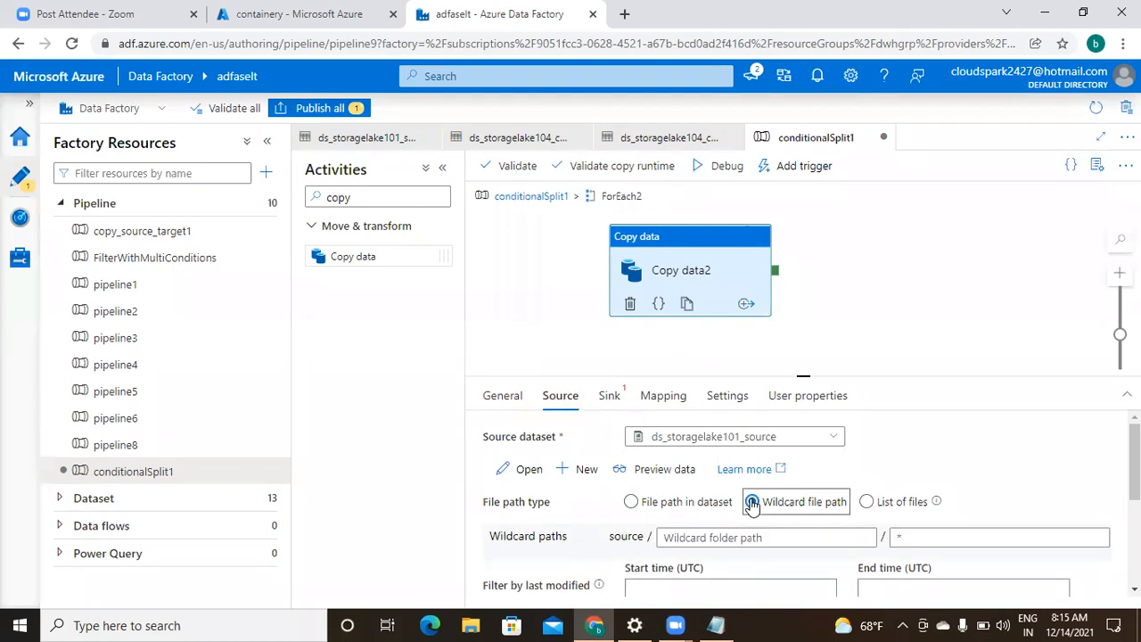
{"action": "left_click", "coordinate": [682, 539]}
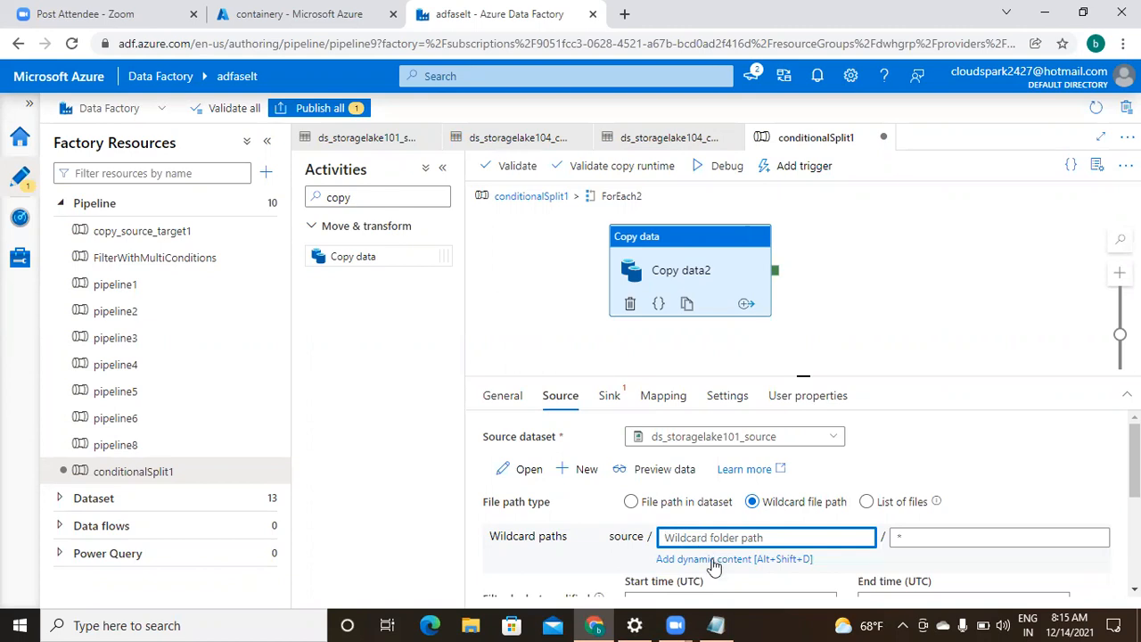
{"action": "left_click", "coordinate": [722, 558]}
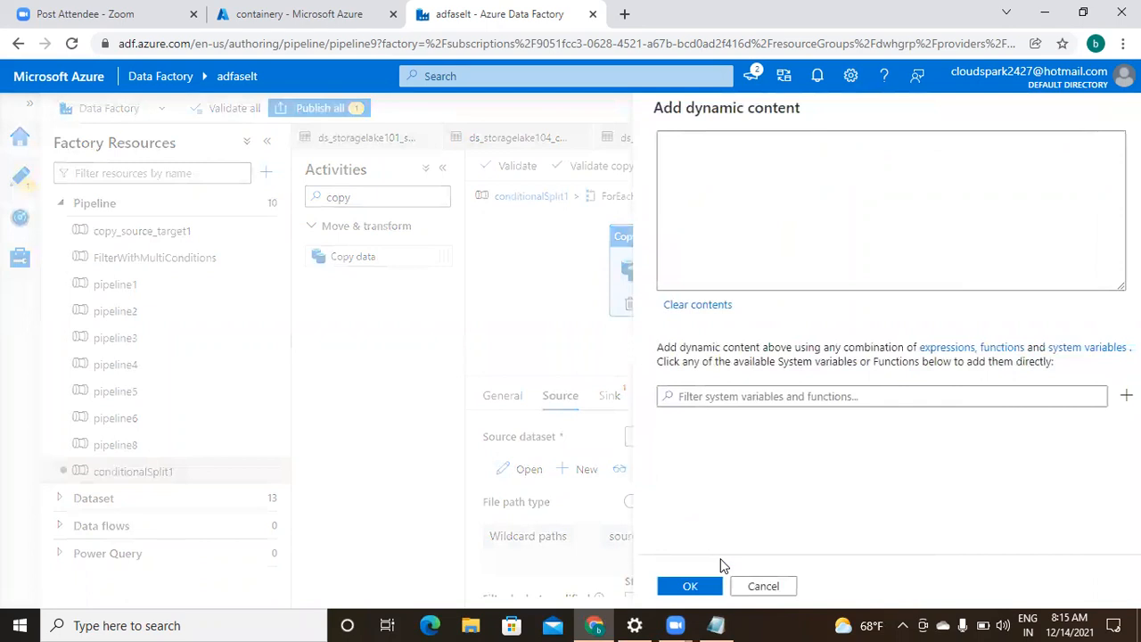
{"action": "scroll", "coordinate": [1016, 540], "scroll_direction": "down", "scroll_amount": 5}
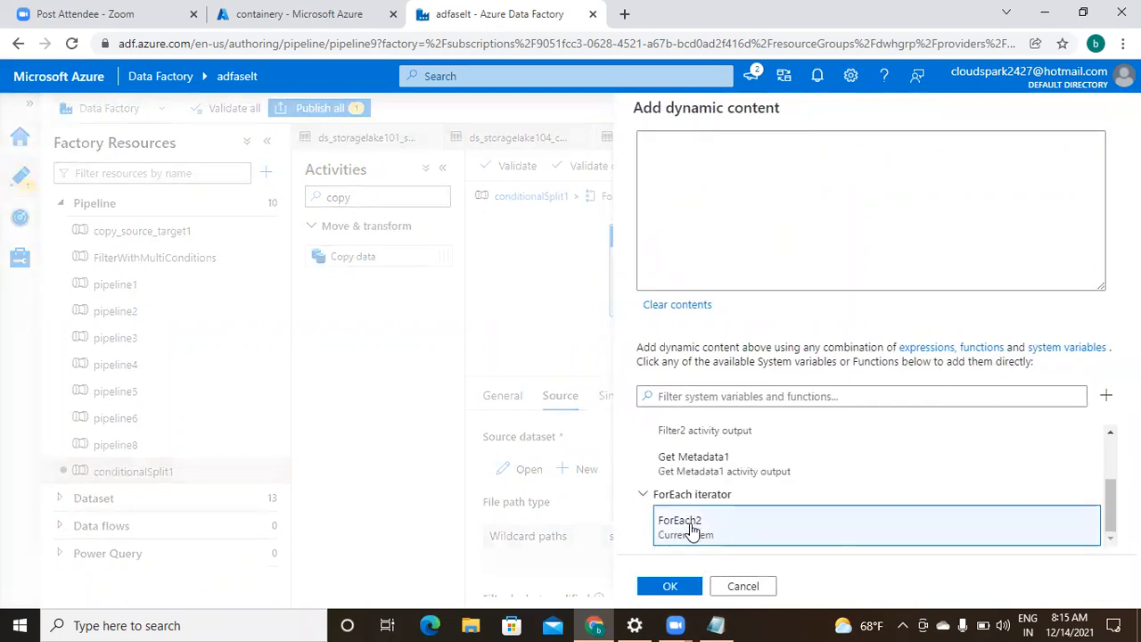
{"action": "left_click", "coordinate": [691, 530]}
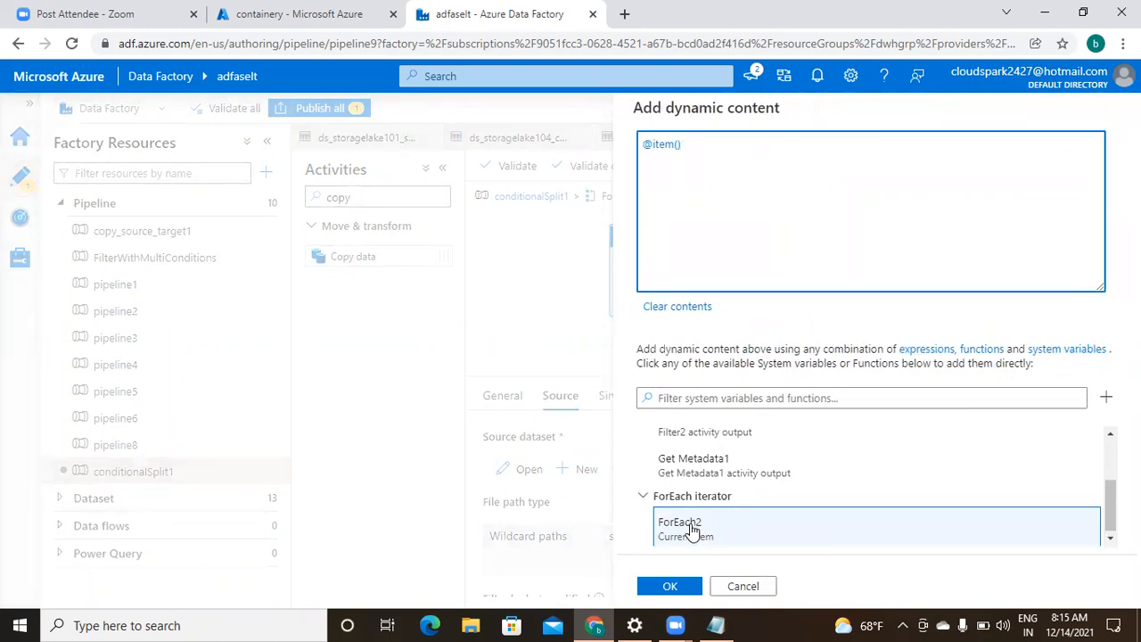
{"action": "type", "text": ".name"}
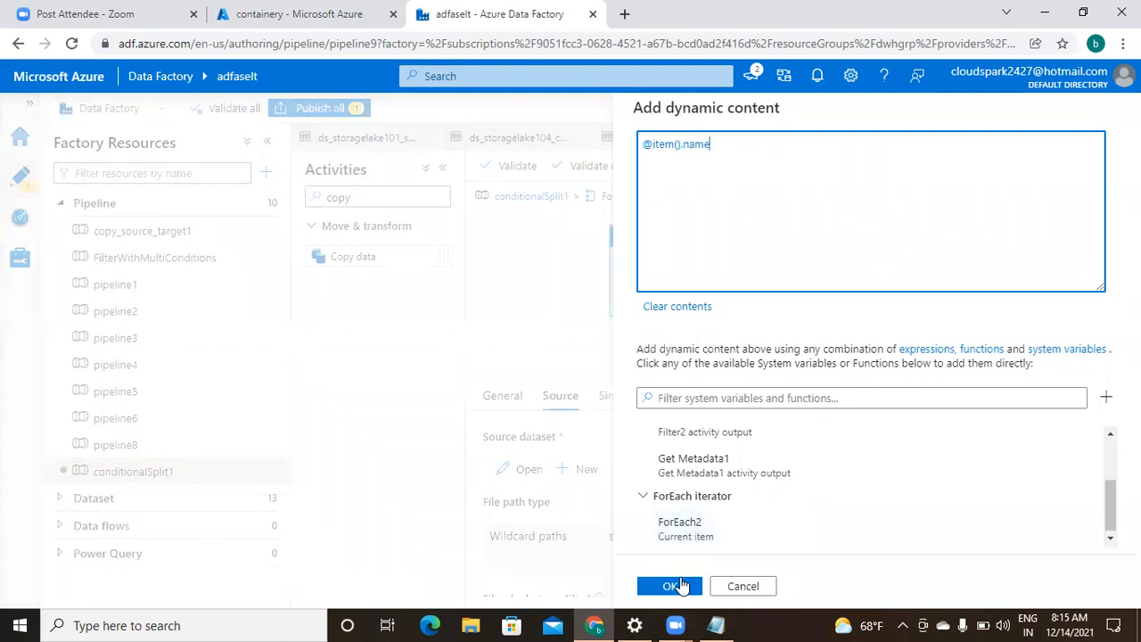
{"action": "left_click", "coordinate": [681, 586]}
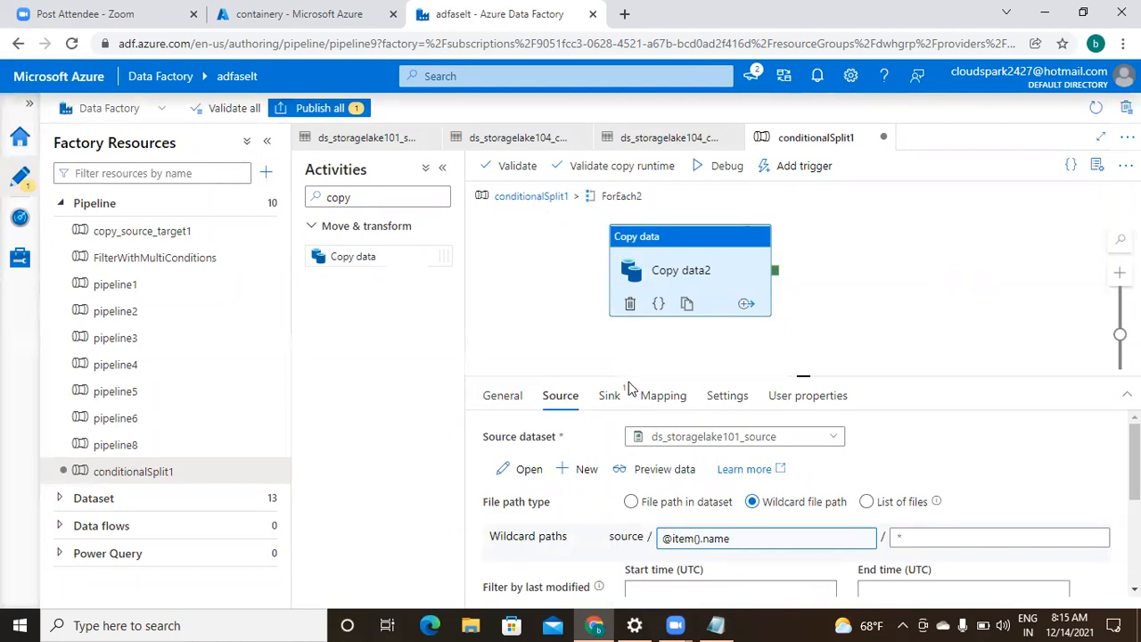
- Set Copy data2's sink dataset to ds_storagelake104_containery
{"action": "left_click", "coordinate": [610, 397]}
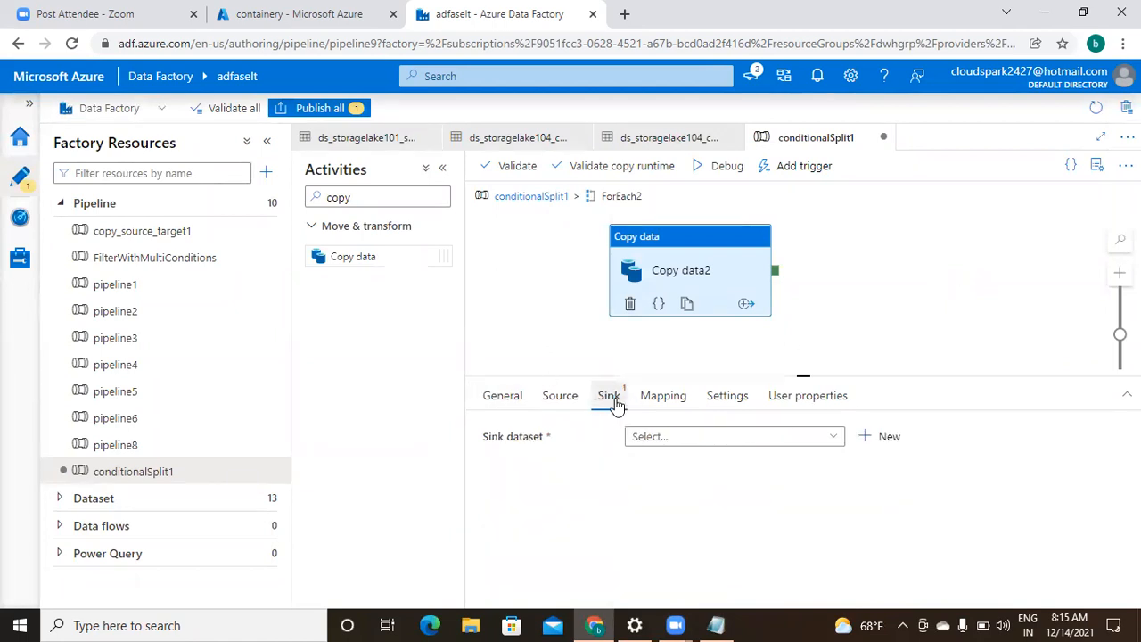
{"action": "left_click", "coordinate": [836, 439]}
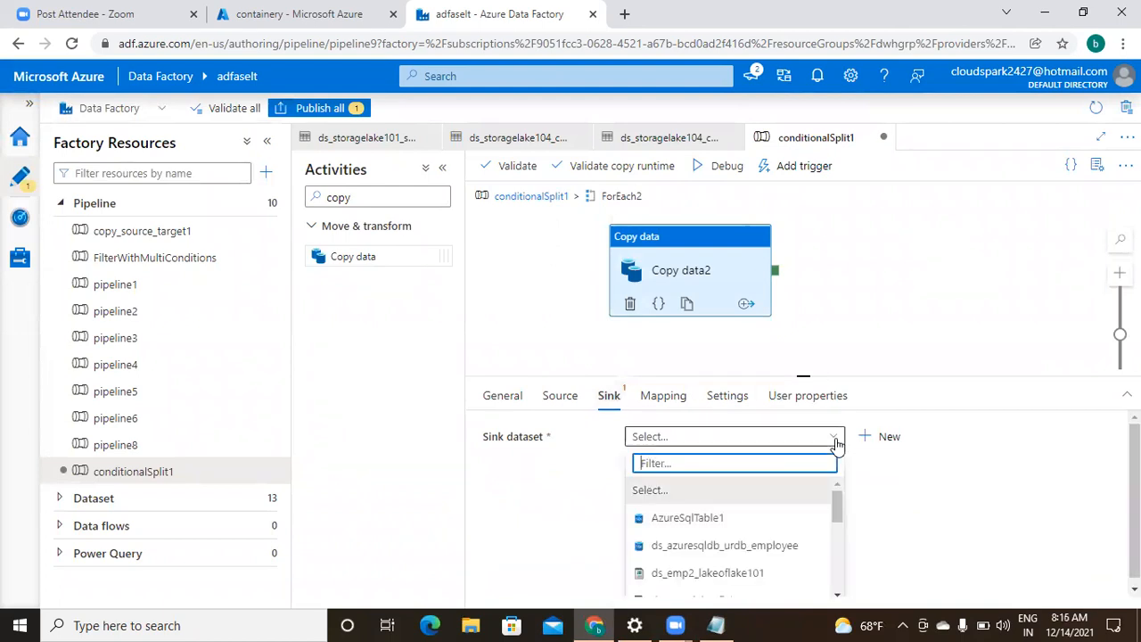
{"action": "left_click", "coordinate": [837, 595]}
{"action": "left_click", "coordinate": [837, 594]}
{"action": "left_click", "coordinate": [837, 594]}
{"action": "left_click", "coordinate": [836, 595]}
{"action": "left_click", "coordinate": [837, 594]}
{"action": "left_click", "coordinate": [837, 594]}
{"action": "left_click", "coordinate": [837, 594]}
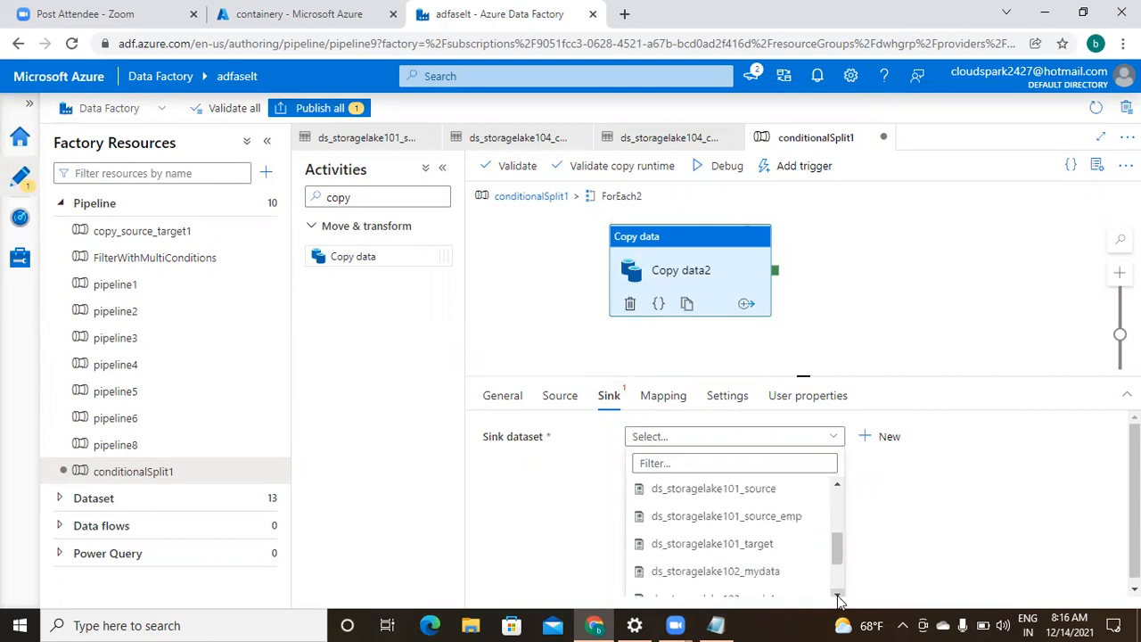
{"action": "left_click", "coordinate": [837, 595]}
{"action": "left_click", "coordinate": [837, 595]}
{"action": "left_click", "coordinate": [836, 595]}
{"action": "left_click", "coordinate": [837, 595]}
{"action": "left_click", "coordinate": [837, 595]}
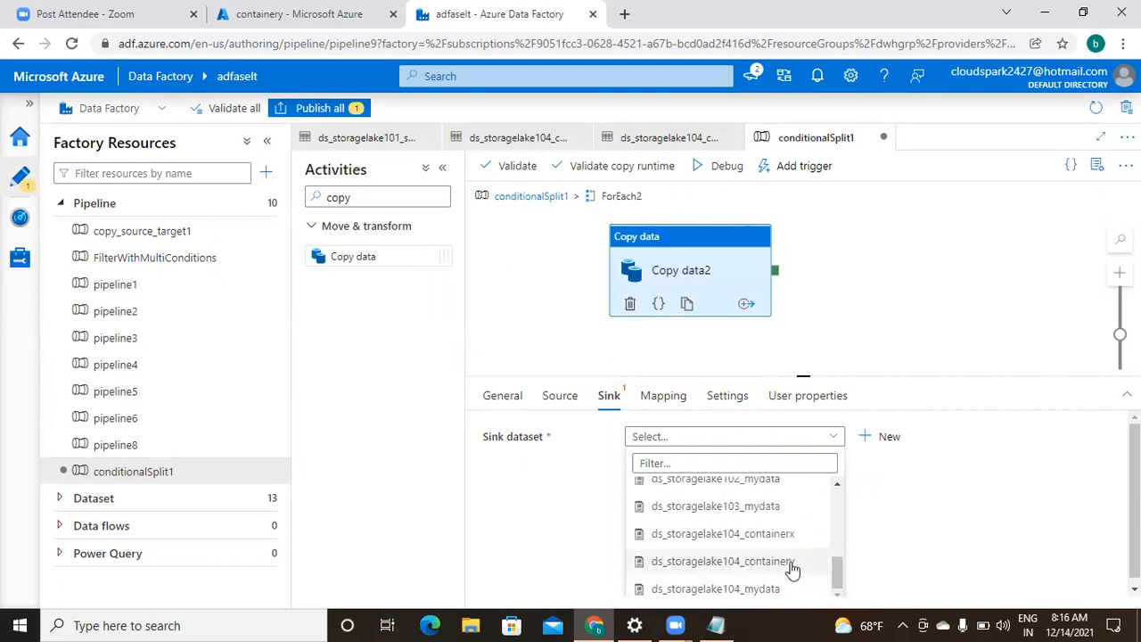
{"action": "left_click", "coordinate": [791, 561]}
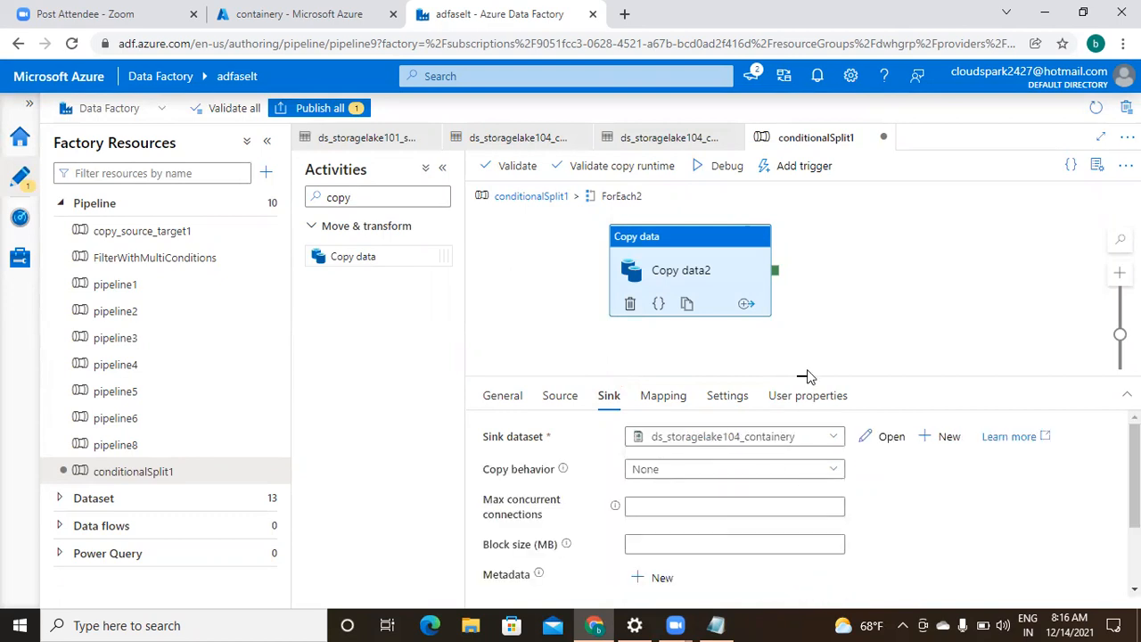
- Open the ds_storagelake104_containery dataset to inspect its containery connection
{"action": "left_click_drag", "start_coordinate": [801, 372], "coordinate": [803, 489]}
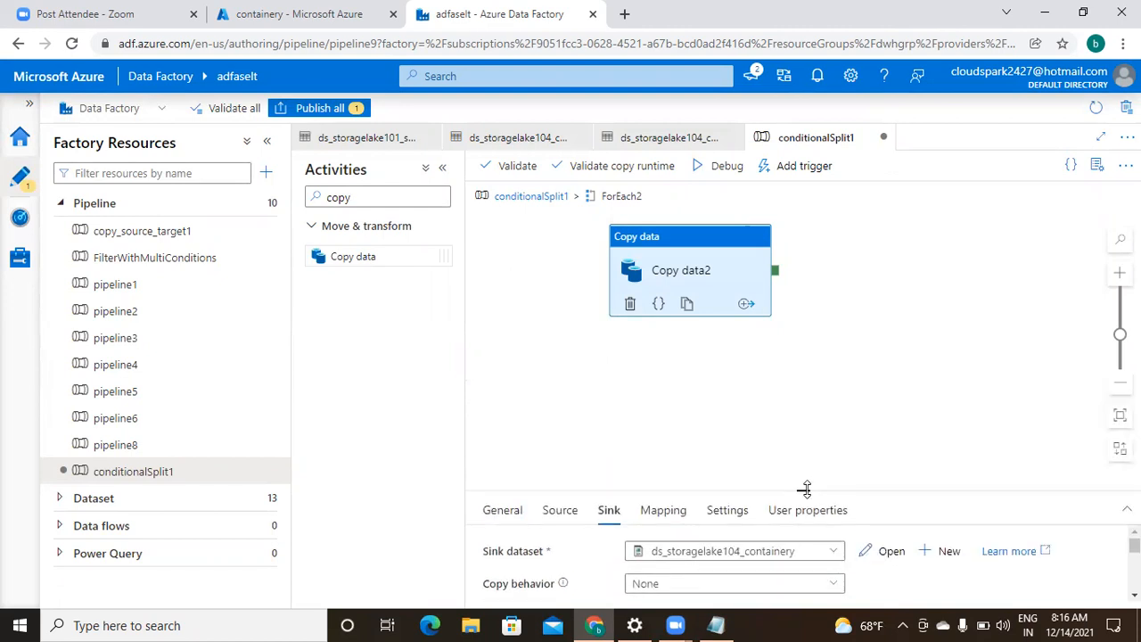
{"action": "left_click", "coordinate": [898, 361]}
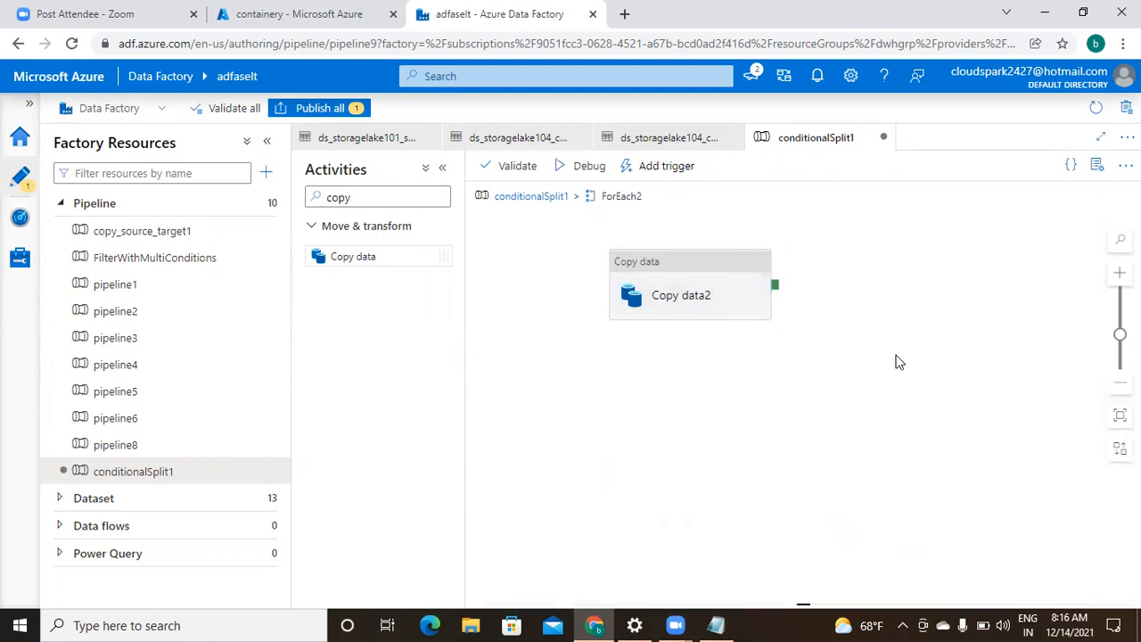
{"action": "left_click", "coordinate": [654, 140]}
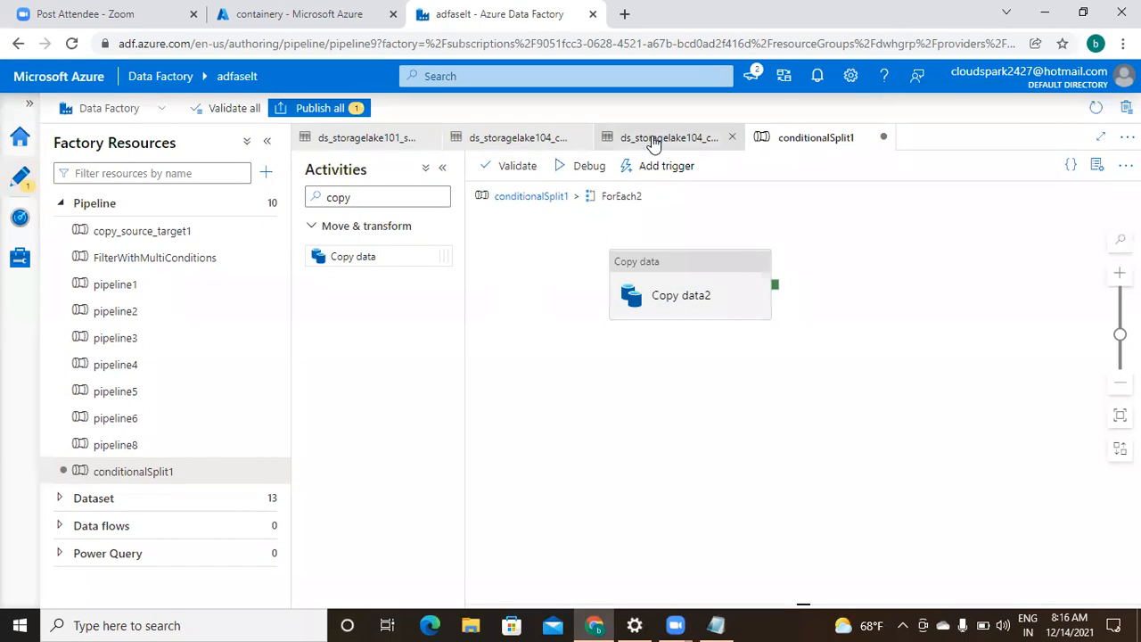
- Go back to conditionalSplit1's top level and validate the pipeline, finding no errors
{"action": "left_click", "coordinate": [825, 143]}
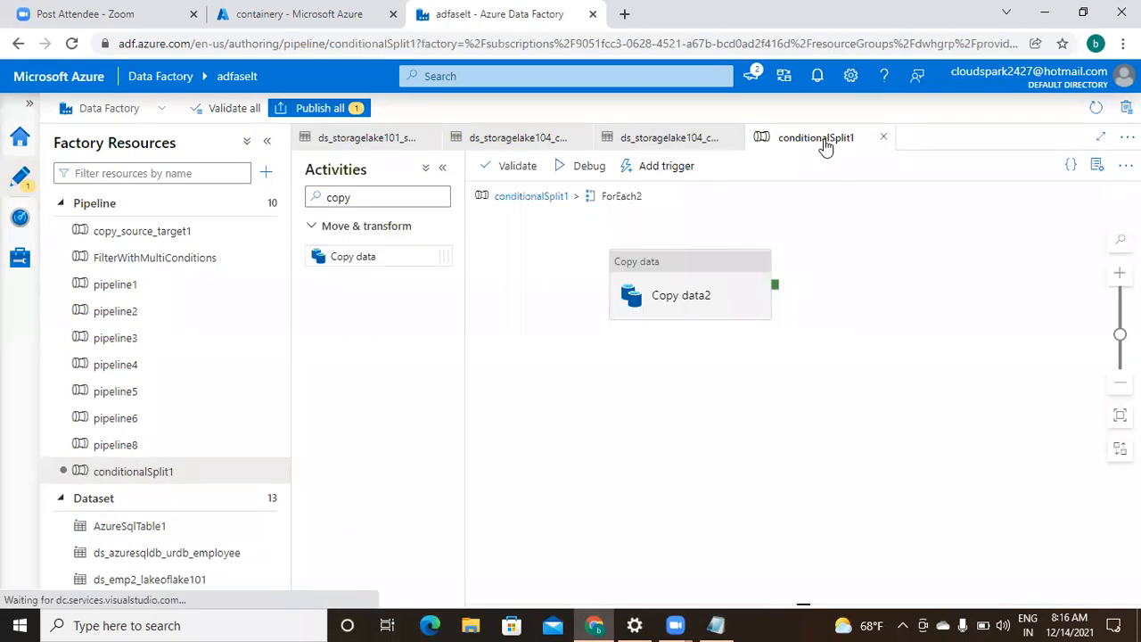
{"action": "left_click", "coordinate": [528, 197]}
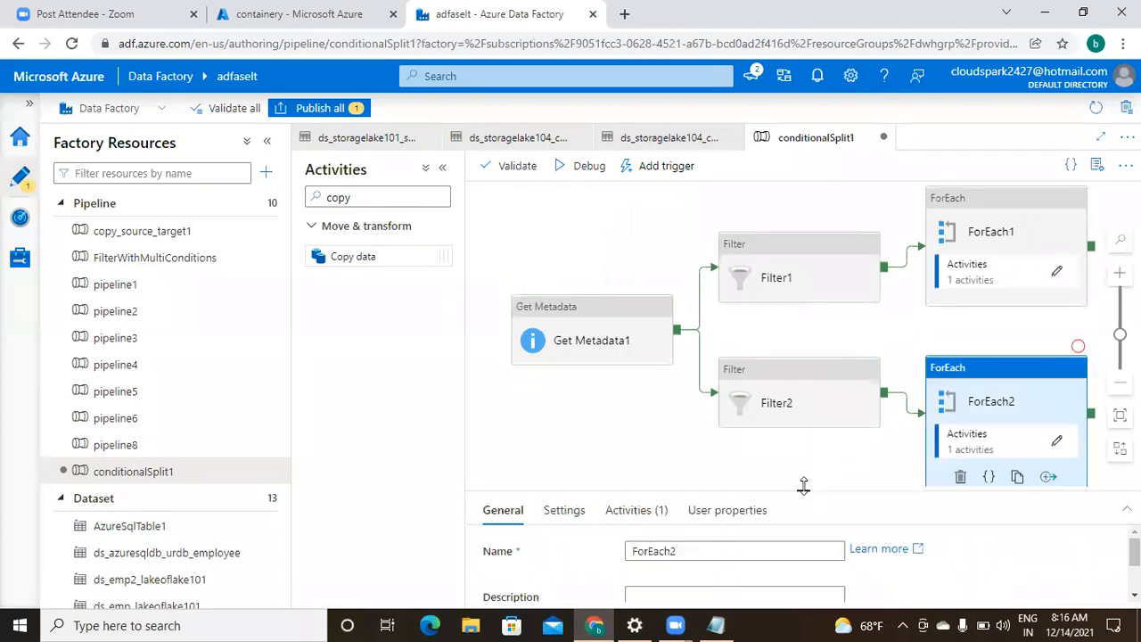
{"action": "left_click_drag", "start_coordinate": [802, 489], "coordinate": [804, 530]}
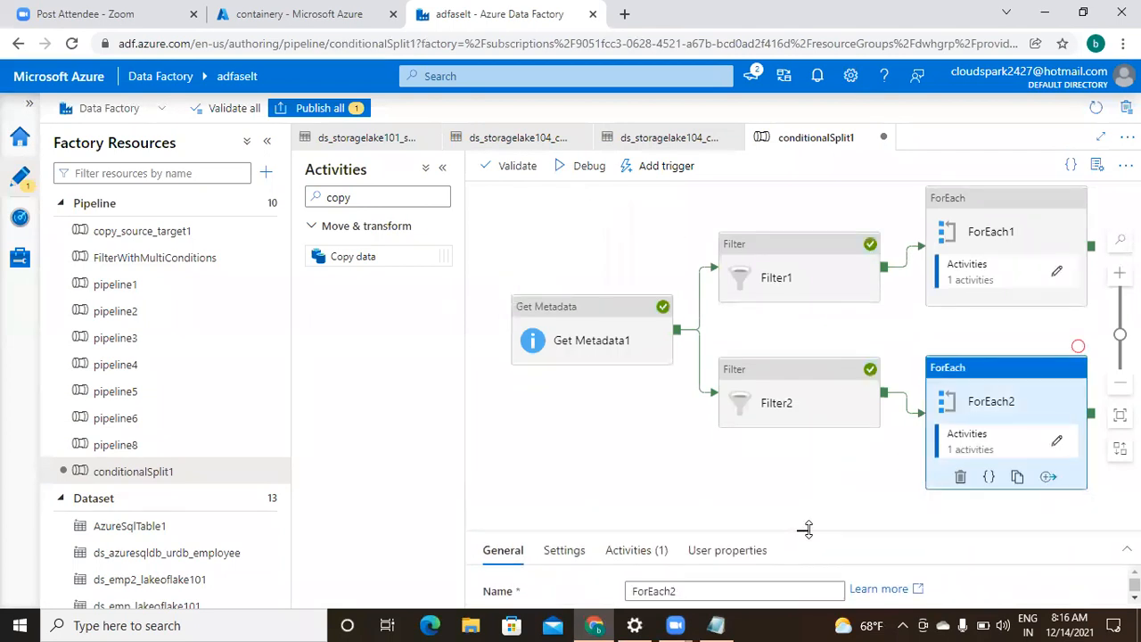
{"action": "left_click", "coordinate": [586, 345]}
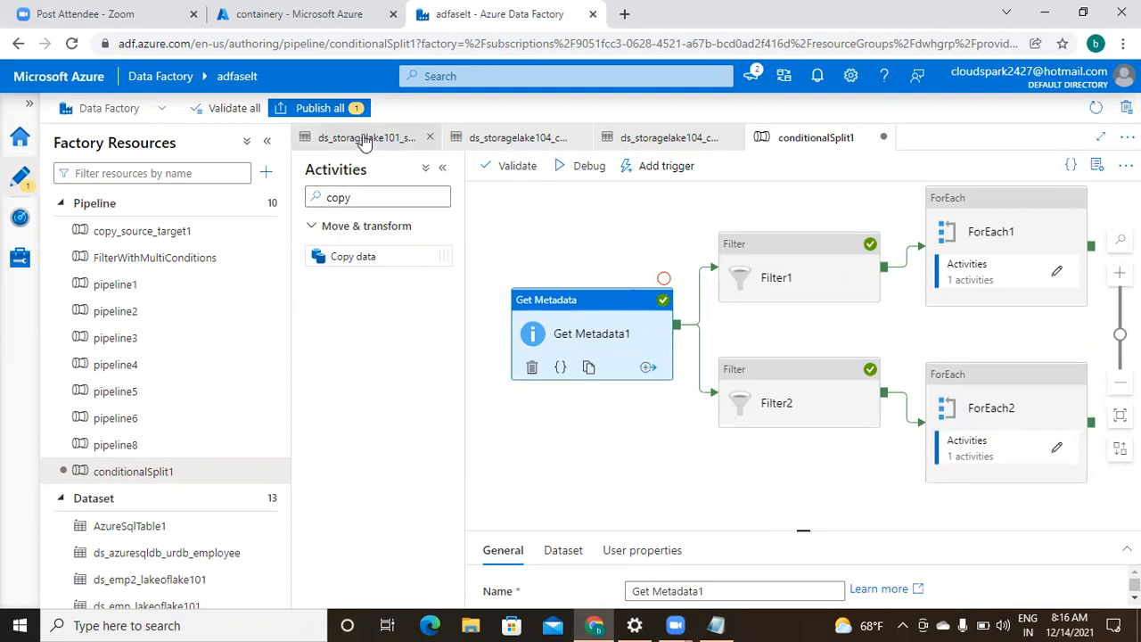
{"action": "left_click", "coordinate": [512, 169]}
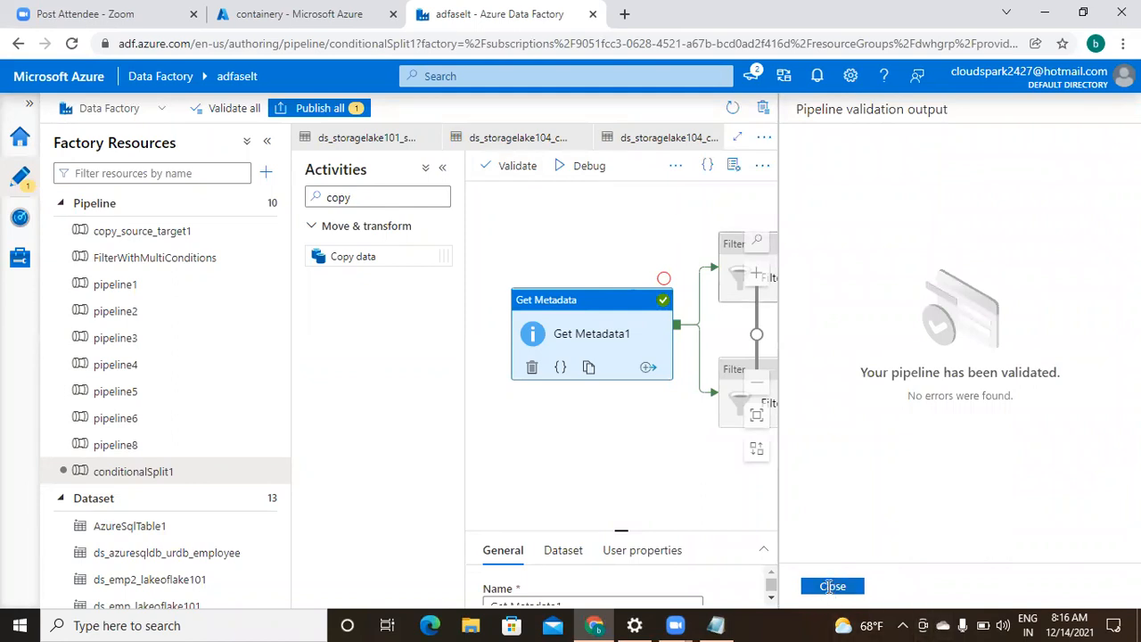
{"action": "left_click", "coordinate": [830, 586]}
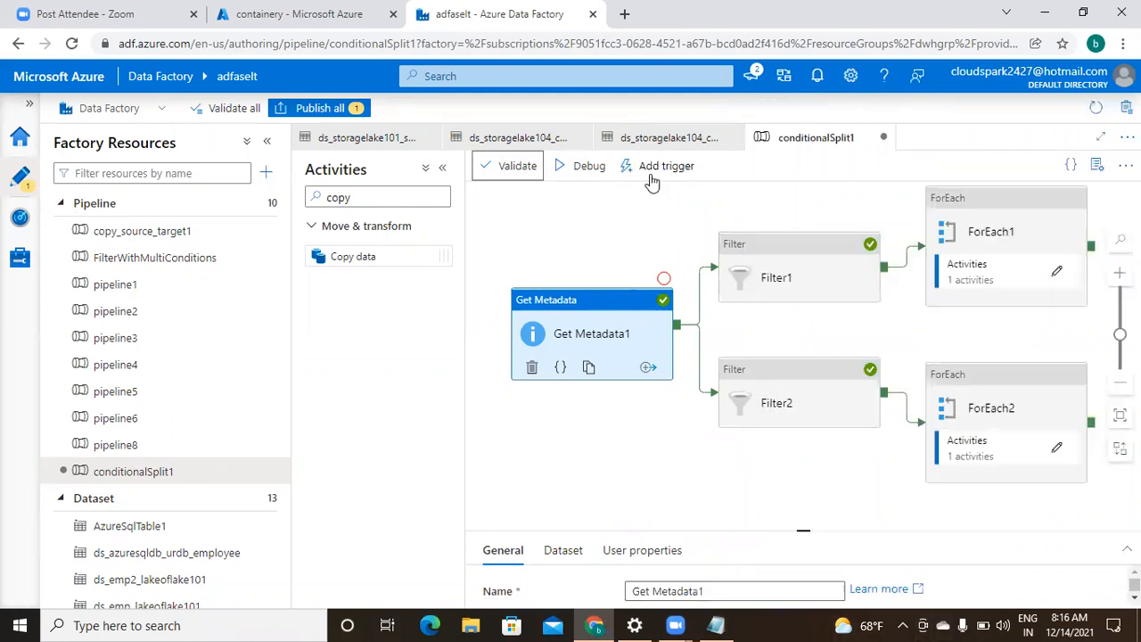
- Debug-run conditionalSplit1 and check that all Copy data, Filter and ForEach runs succeed
{"action": "left_click", "coordinate": [589, 167]}
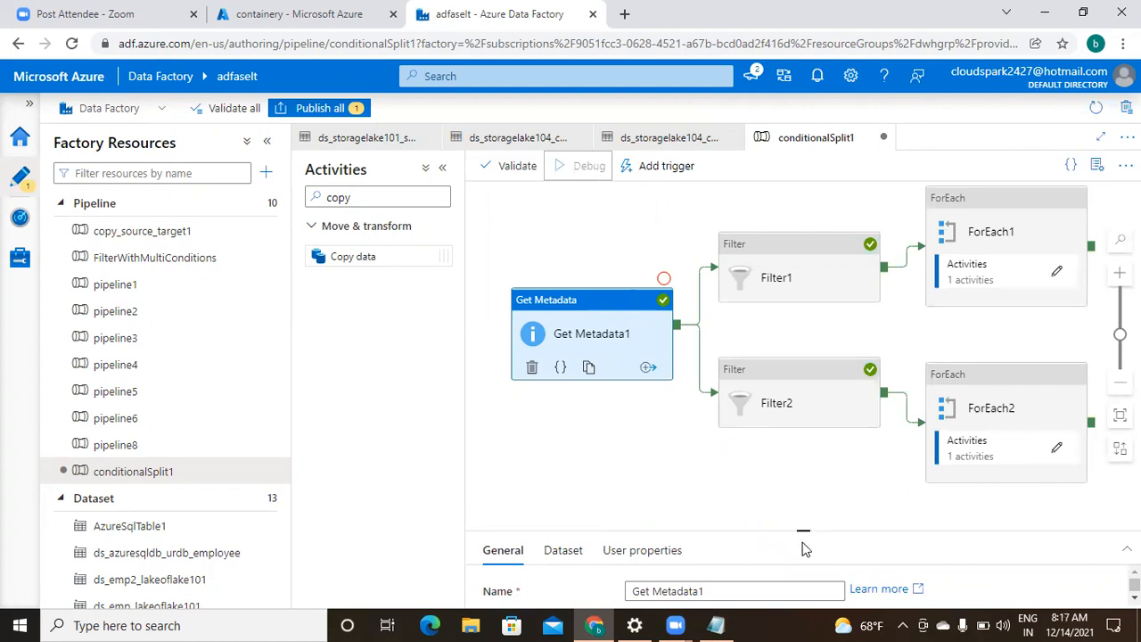
{"action": "left_click_drag", "start_coordinate": [802, 532], "coordinate": [801, 296]}
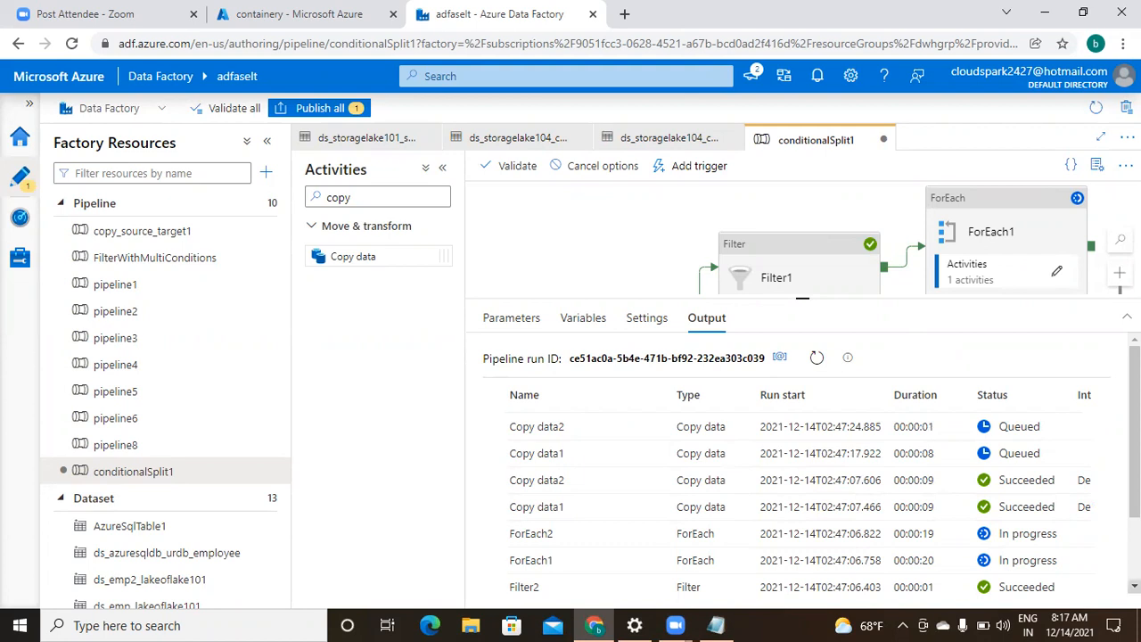
{"action": "left_click", "coordinate": [1134, 586]}
{"action": "left_click", "coordinate": [1134, 585]}
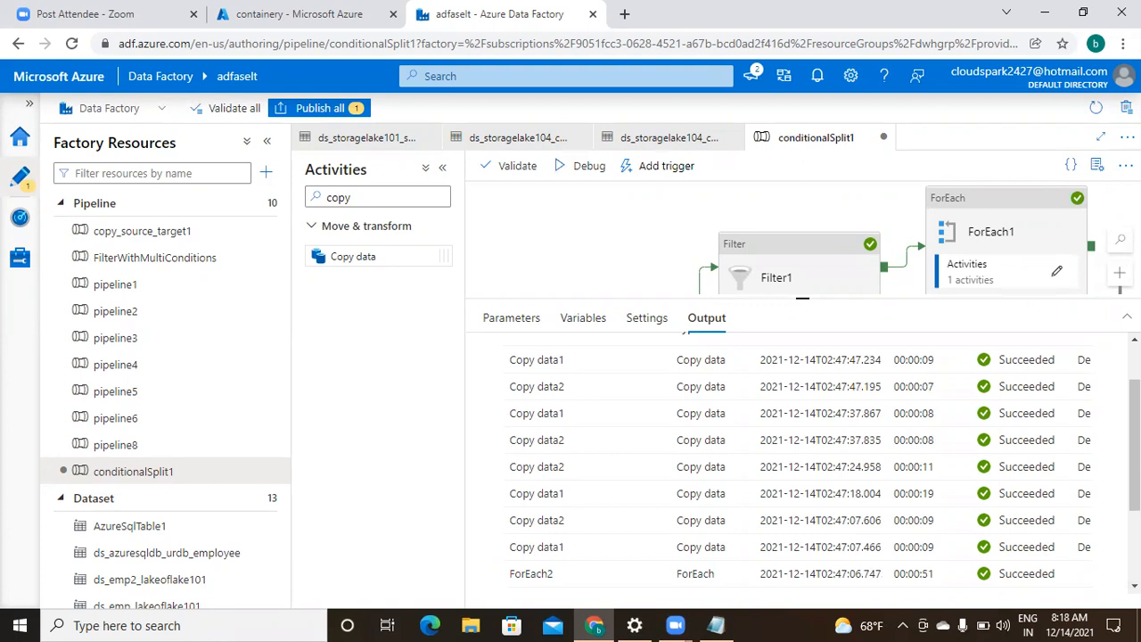
{"action": "scroll", "coordinate": [802, 463], "scroll_direction": "up", "scroll_amount": 2}
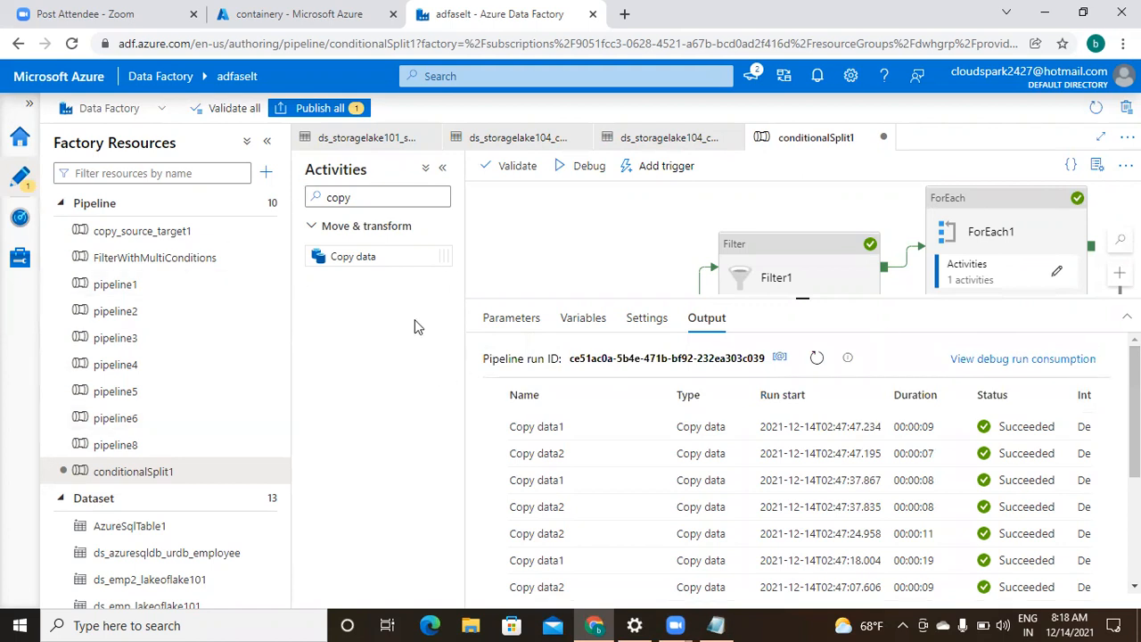
- Publish all pending changes, then bring up the Notepad notes with the filtered output JSON
{"action": "left_click", "coordinate": [317, 109]}
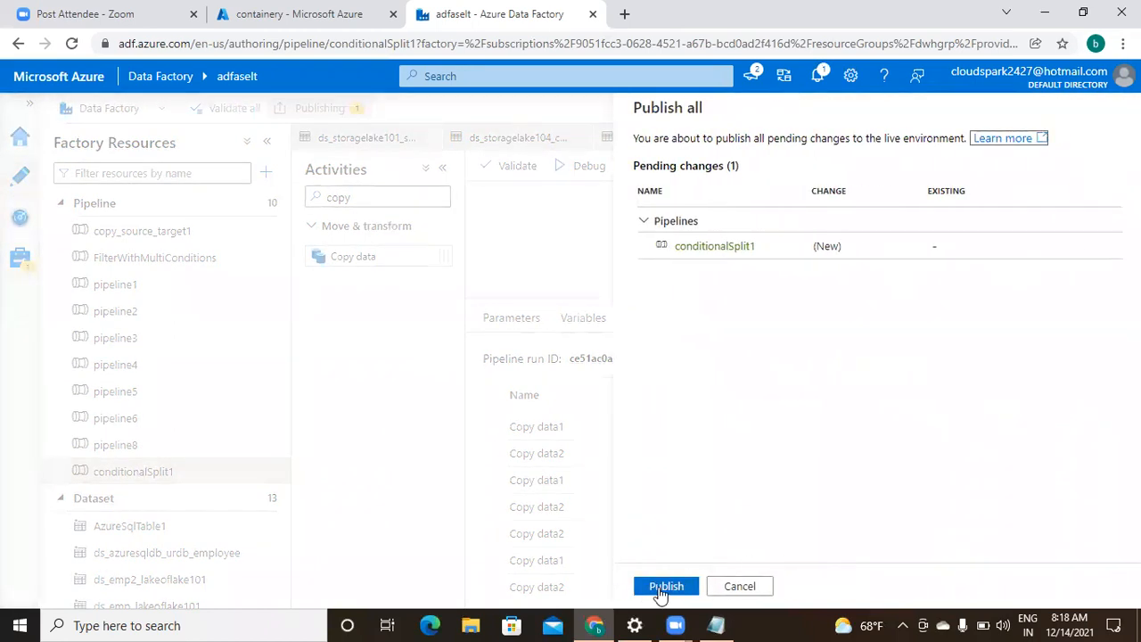
{"action": "left_click", "coordinate": [663, 590]}
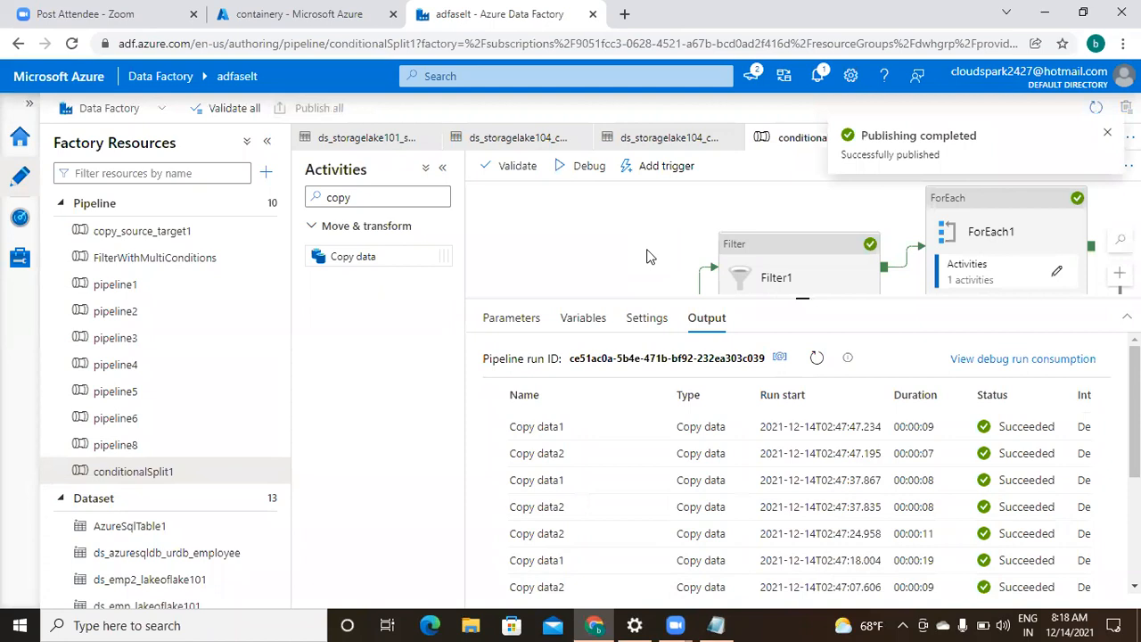
{"action": "left_click", "coordinate": [716, 624]}
{"action": "left_click", "coordinate": [503, 459]}
{"action": "left_click", "coordinate": [357, 266]}
{"action": "left_click", "coordinate": [383, 383]}
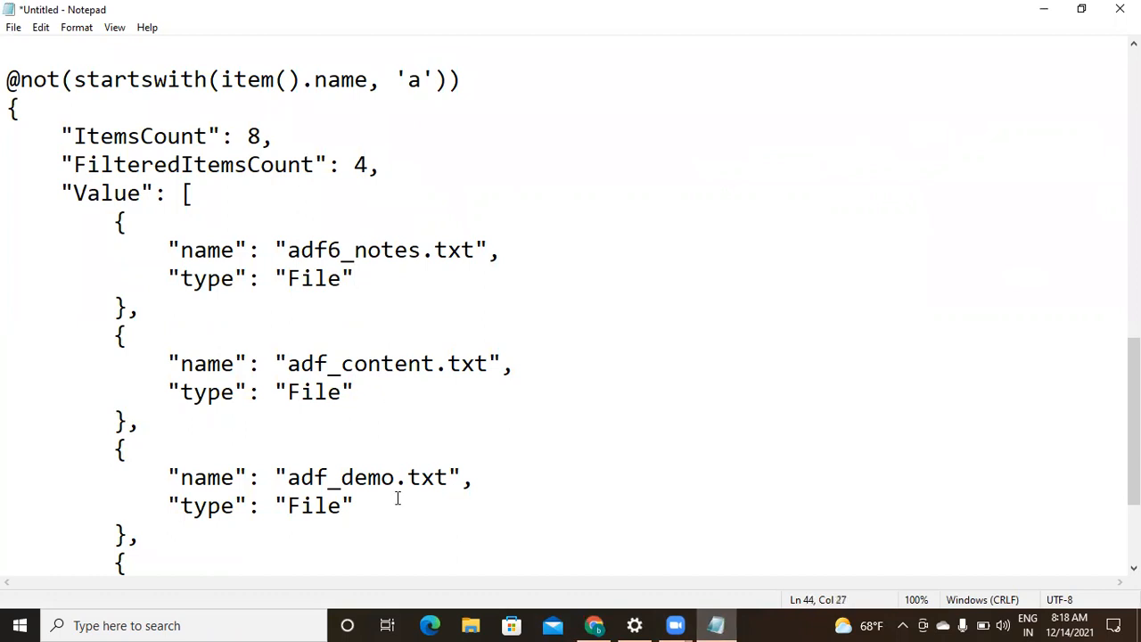
{"action": "key", "text": "Down"}
{"action": "key", "text": "Down"}
{"action": "key", "text": "Down"}
{"action": "key", "text": "Down"}
{"action": "key", "text": "Down"}
{"action": "key", "text": "Down"}
{"action": "key", "text": "Down"}
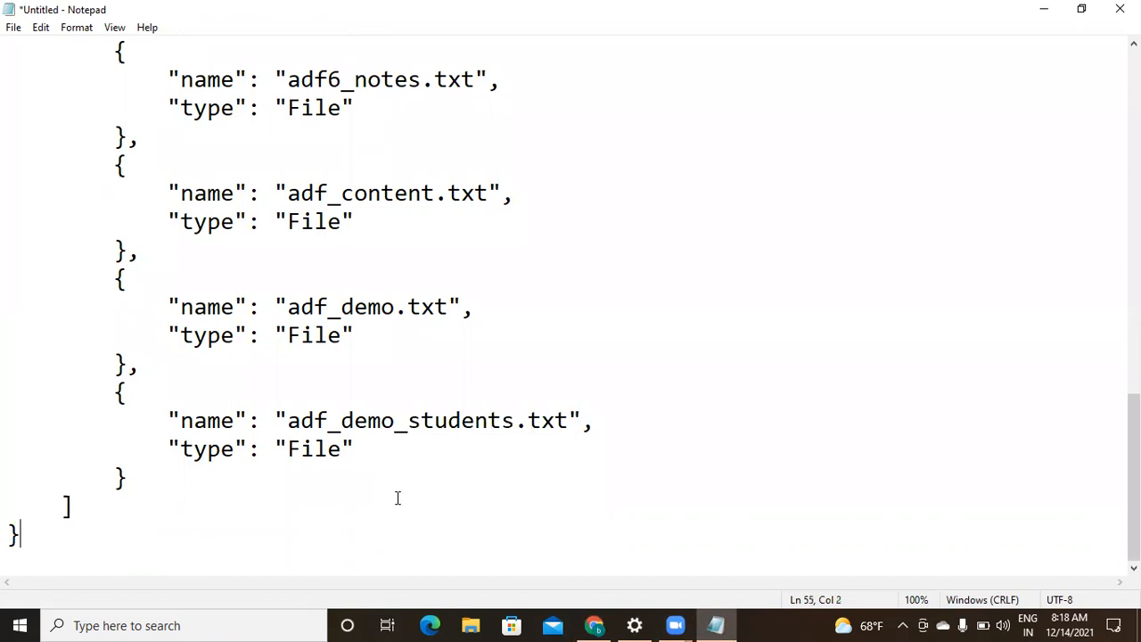
{"action": "key", "text": "Up"}
{"action": "key", "text": "Up"}
{"action": "key", "text": "Up"}
{"action": "key", "text": "Up"}
{"action": "key", "text": "Up"}
{"action": "key", "text": "Up"}
{"action": "key", "text": "Up"}
{"action": "key", "text": "Up"}
{"action": "key", "text": "Up"}
{"action": "key", "text": "Up"}
{"action": "key", "text": "Up"}
{"action": "key", "text": "Up"}
{"action": "key", "text": "Up"}
{"action": "key", "text": "Up"}
{"action": "key", "text": "Up"}
{"action": "key", "text": "Up"}
{"action": "key", "text": "Up"}
{"action": "key", "text": "Up"}
{"action": "key", "text": "Up"}
{"action": "key", "text": "Up"}
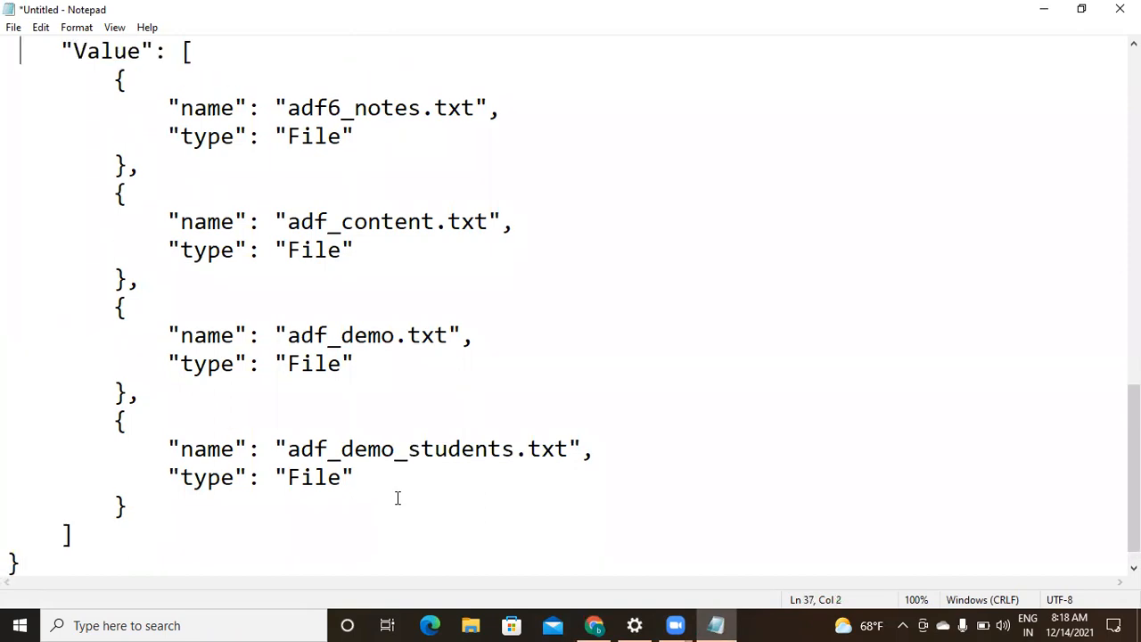
{"action": "key", "text": "Up"}
{"action": "key", "text": "Up"}
{"action": "key", "text": "Up"}
{"action": "key", "text": "Up"}
{"action": "key", "text": "Up"}
{"action": "key", "text": "Up"}
{"action": "key", "text": "Up"}
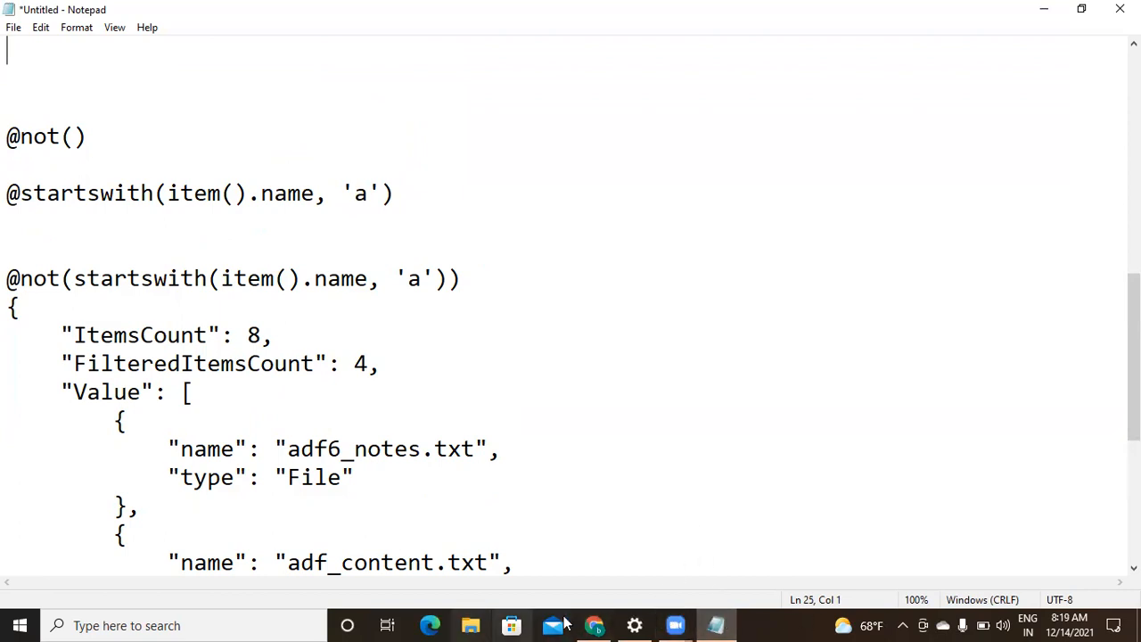
{"action": "left_click", "coordinate": [596, 625]}
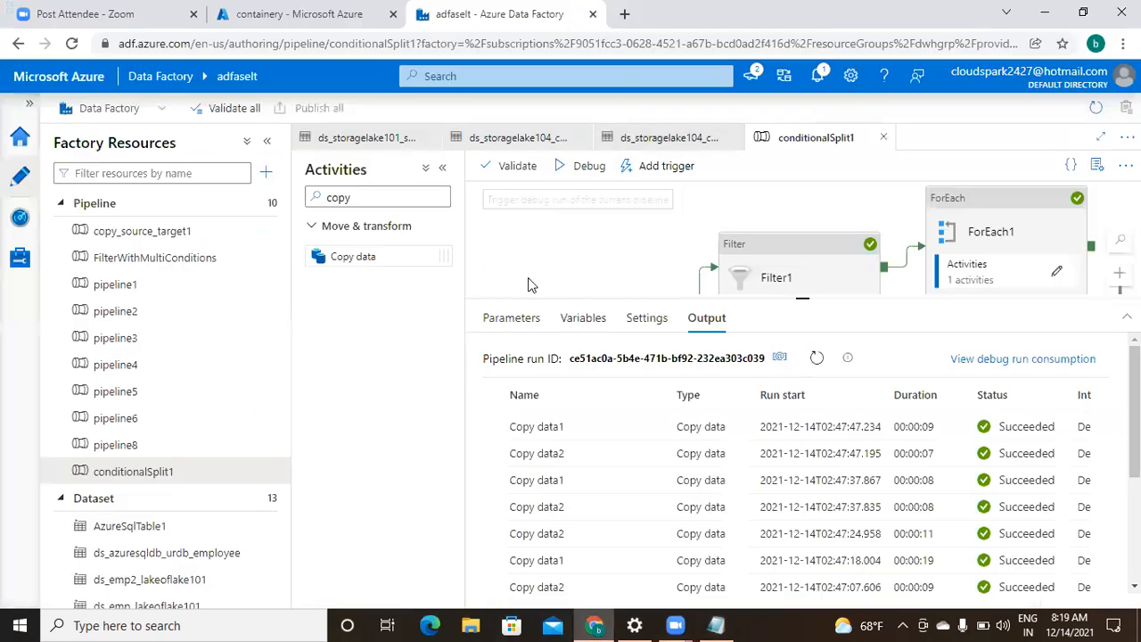
- Check storagelake104's containerx and containery for the copied data_ files, then return to the Data Factory output
{"action": "left_click", "coordinate": [301, 16]}
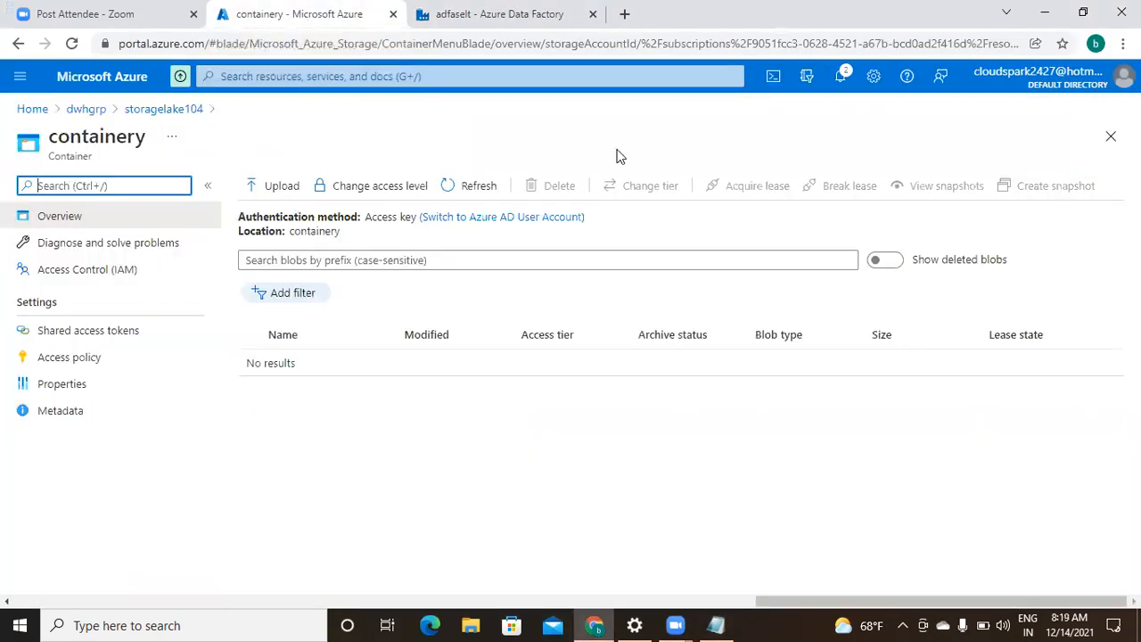
{"action": "left_click", "coordinate": [159, 110]}
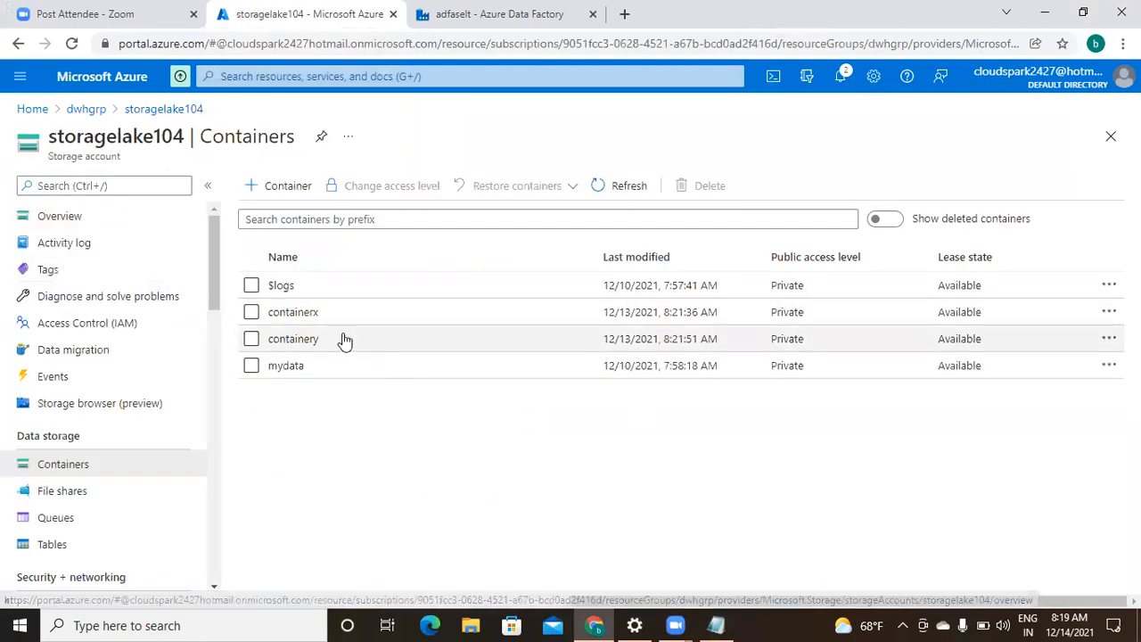
{"action": "left_click", "coordinate": [294, 312]}
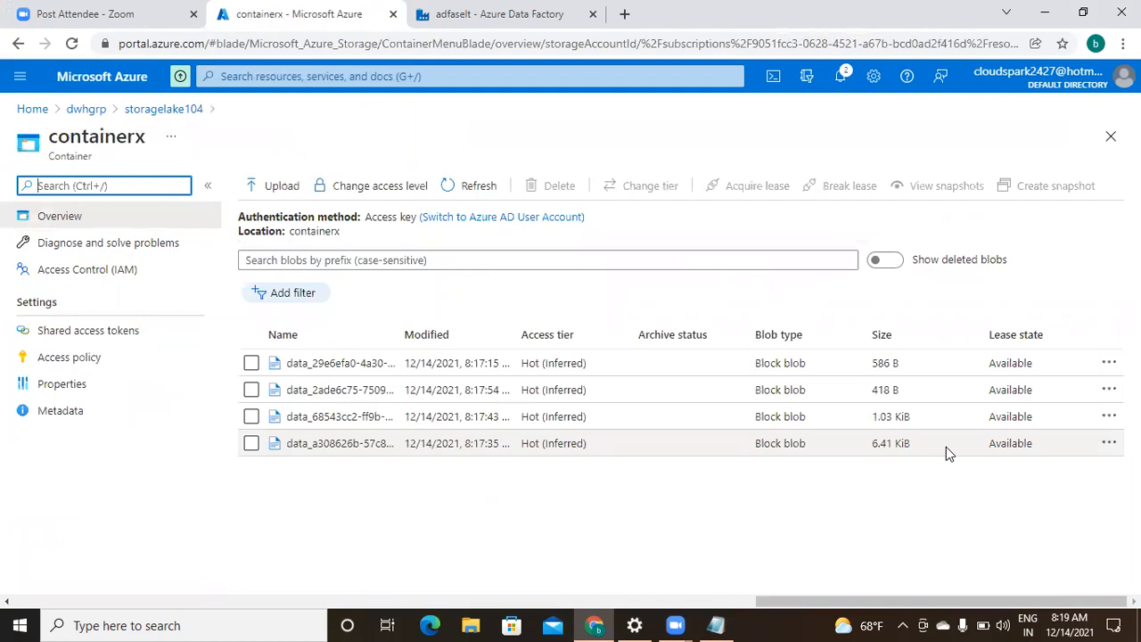
{"action": "left_click", "coordinate": [165, 110]}
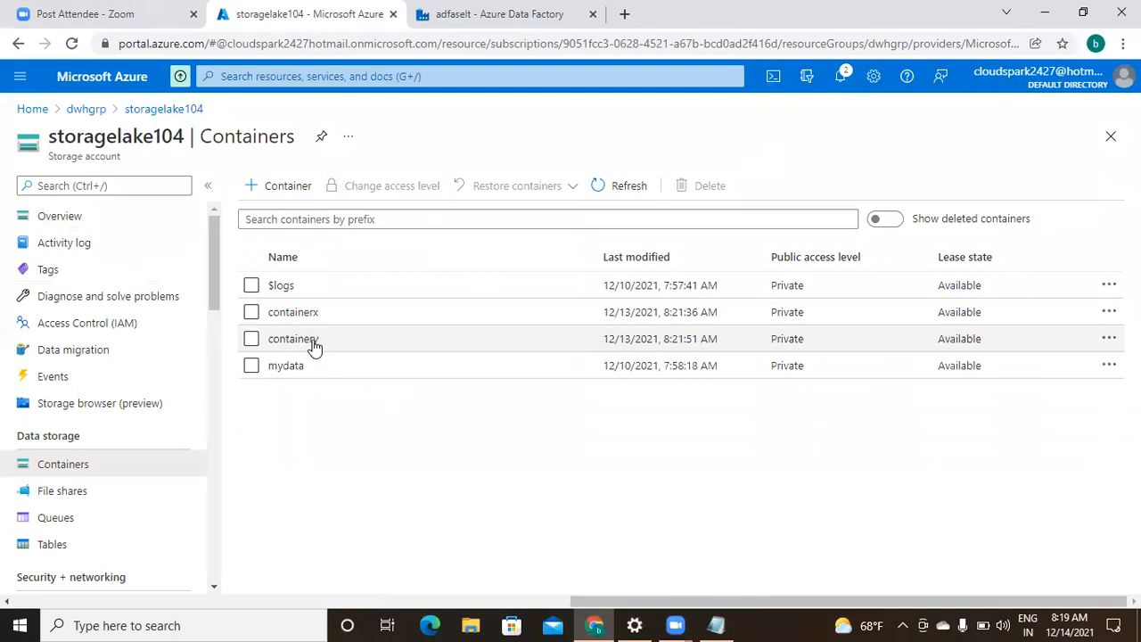
{"action": "left_click", "coordinate": [295, 339]}
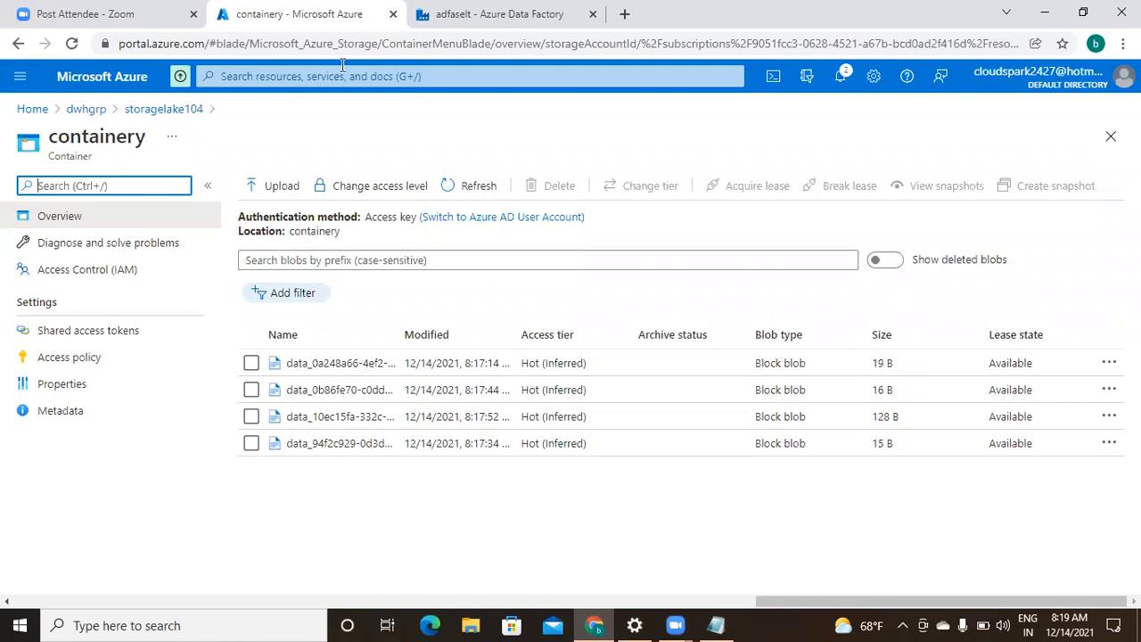
{"action": "left_click", "coordinate": [505, 14]}
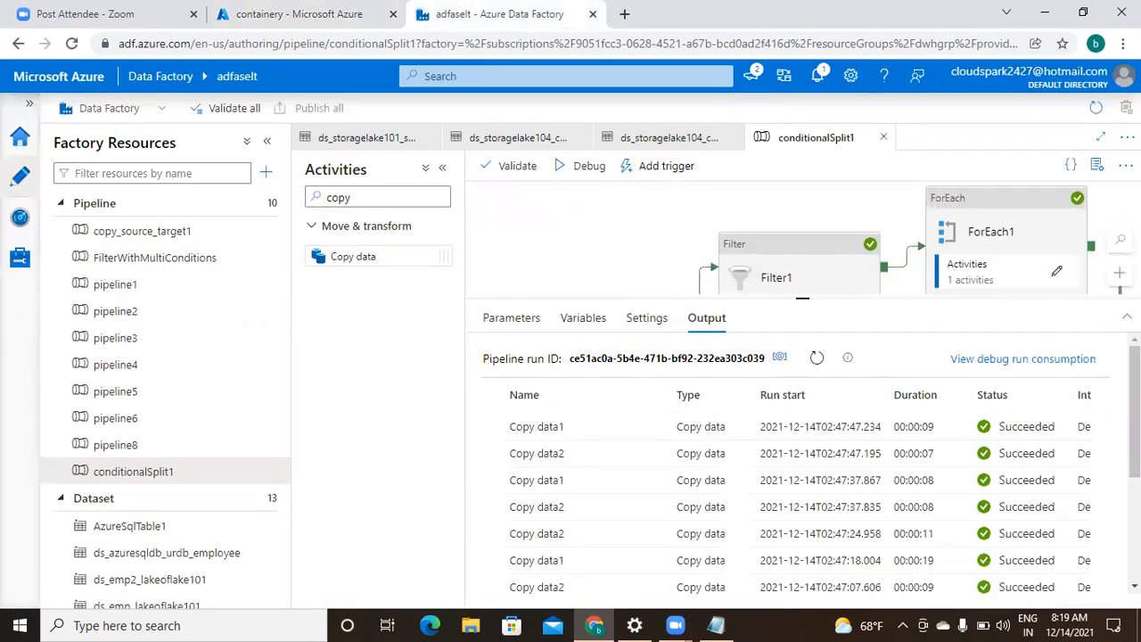
{"action": "scroll", "coordinate": [802, 463], "scroll_direction": "down", "scroll_amount": 3}
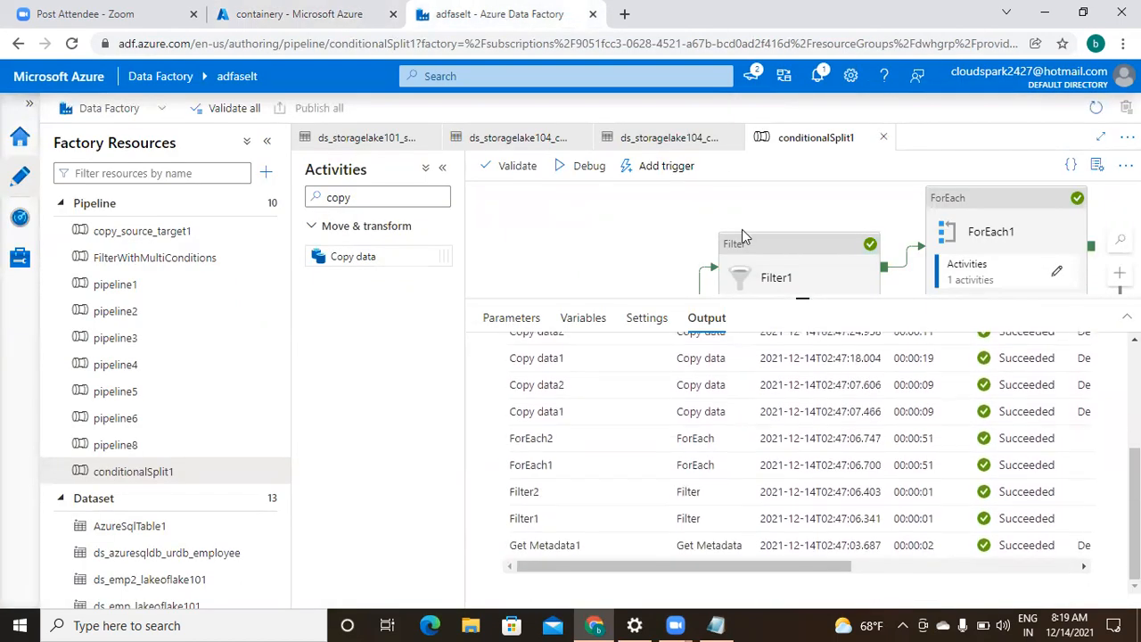